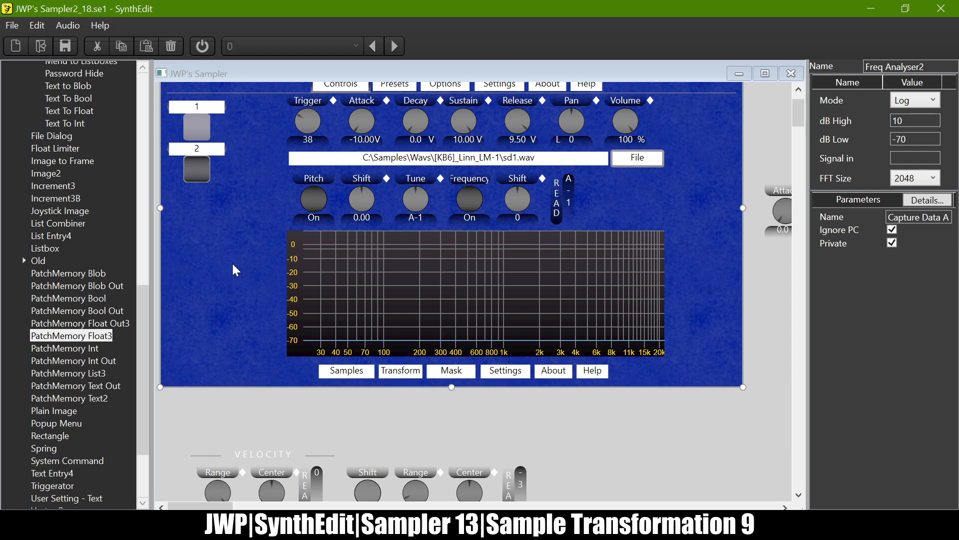
# Step: Switch Pitch and Frequency to Off on the Wav Sampler panel, and export JWP's Sampler as a VST3 plugin
pyautogui.scroll(1, 239, 264)
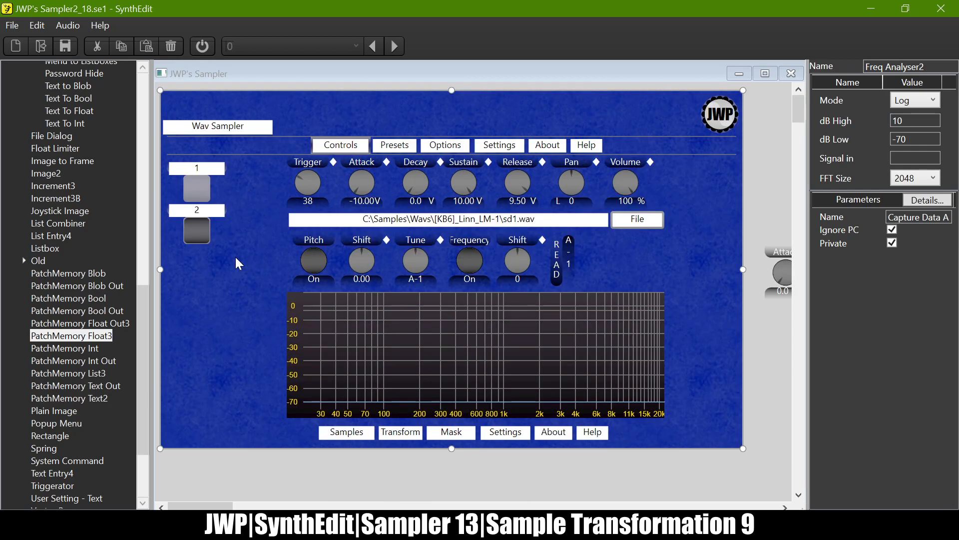
pyautogui.click(316, 264)
pyautogui.click(472, 271)
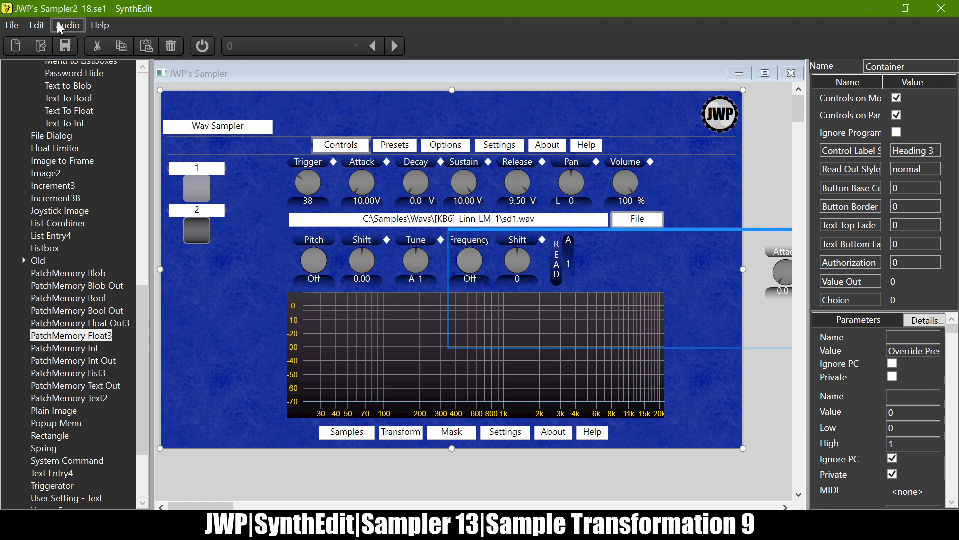
pyautogui.click(47, 136)
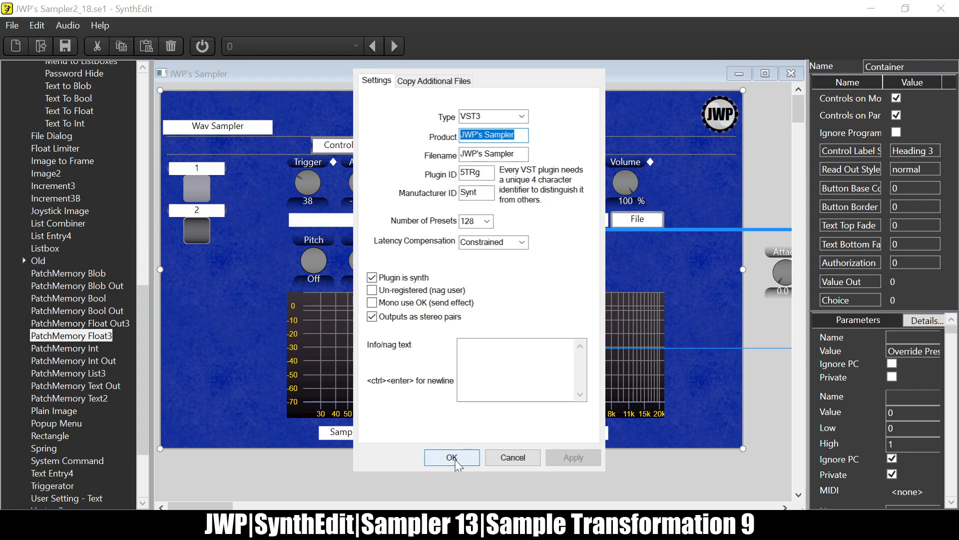
pyautogui.click(451, 458)
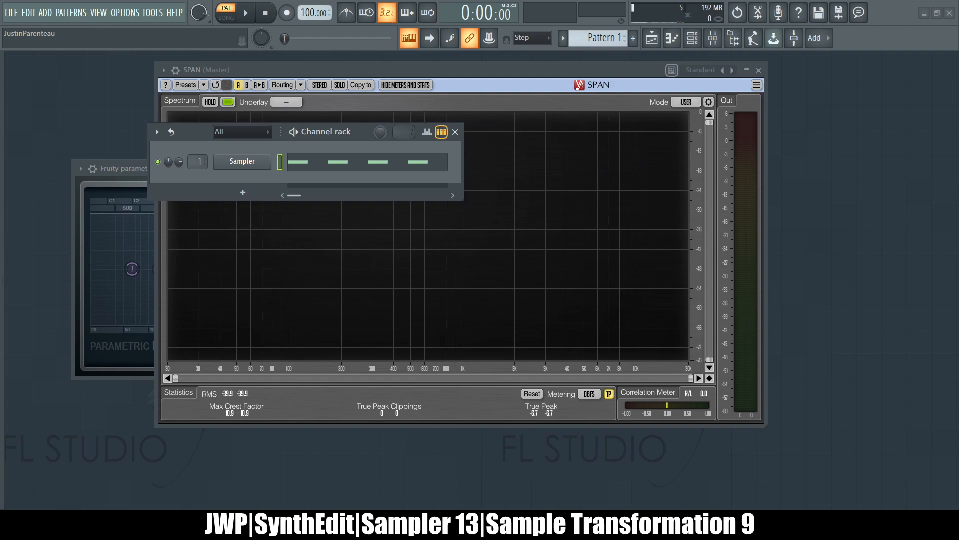
# Step: Switch to FL Studio and load JWP's Sampler from the plugin database into the Sampler channel
pyautogui.hotkey('alt', 'F8')
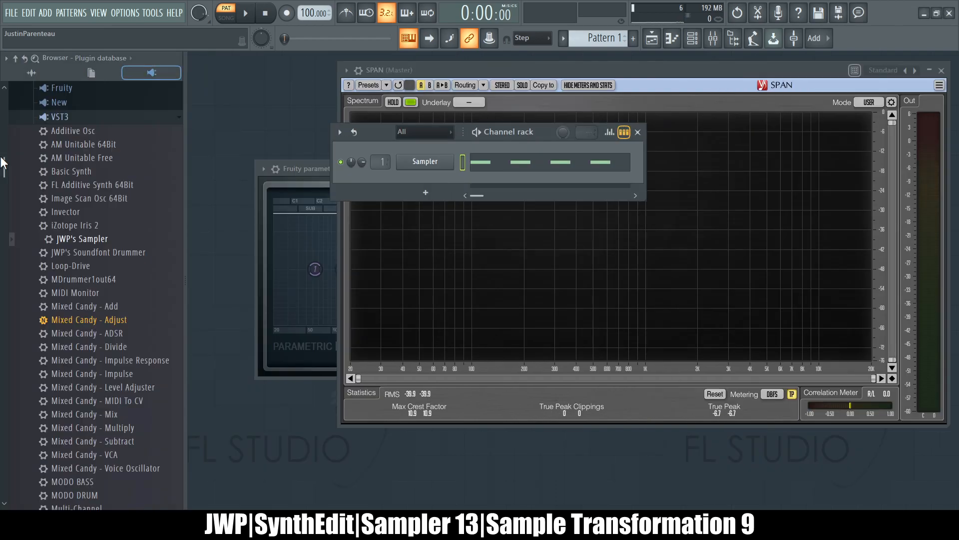
pyautogui.moveTo(97, 239); pyautogui.dragTo(97, 242)
pyautogui.middleClick(89, 239)
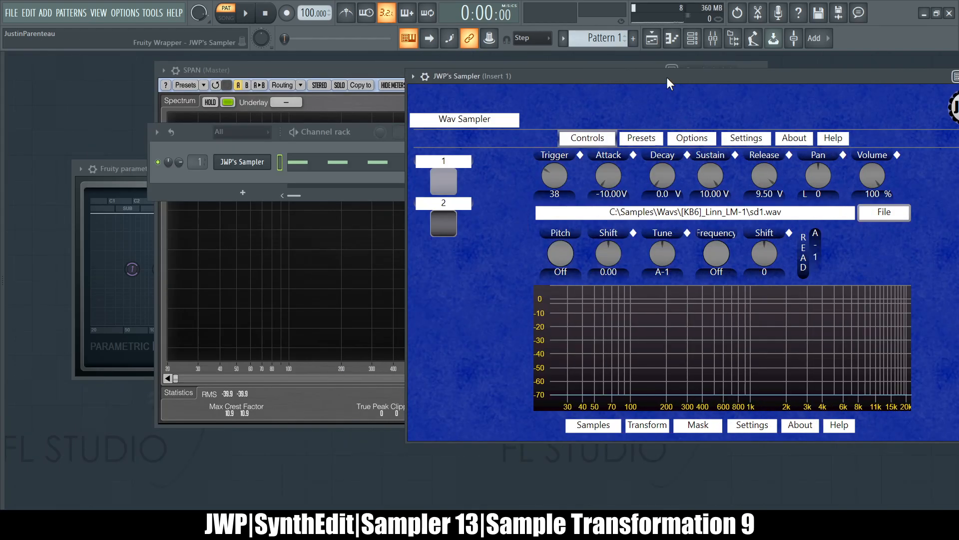
pyautogui.moveTo(668, 78); pyautogui.dragTo(414, 62)
# Step: Load kick1.wav from the [KB6]_Linn_LM-1 folder into the sampler and start pattern playback
pyautogui.click(628, 197)
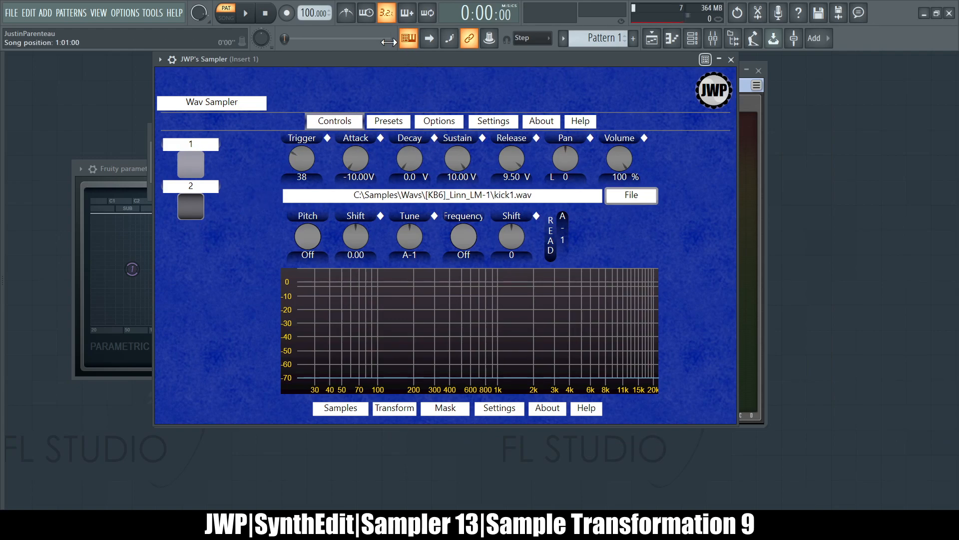
pyautogui.click(250, 16)
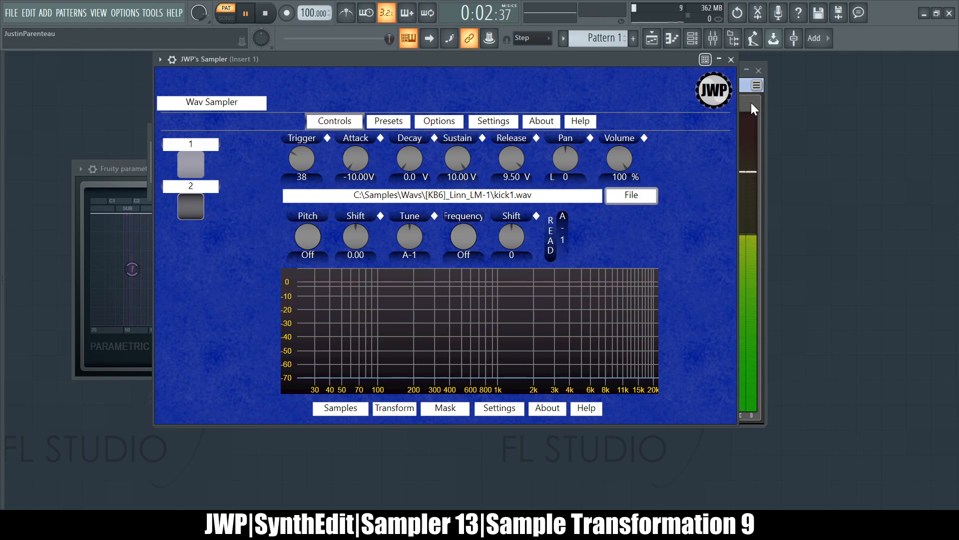
# Step: Examine the unprocessed kick's lowest peak in the SPAN spectrum to find its note
pyautogui.moveTo(644, 61); pyautogui.dragTo(609, 99)
pyautogui.click(598, 74)
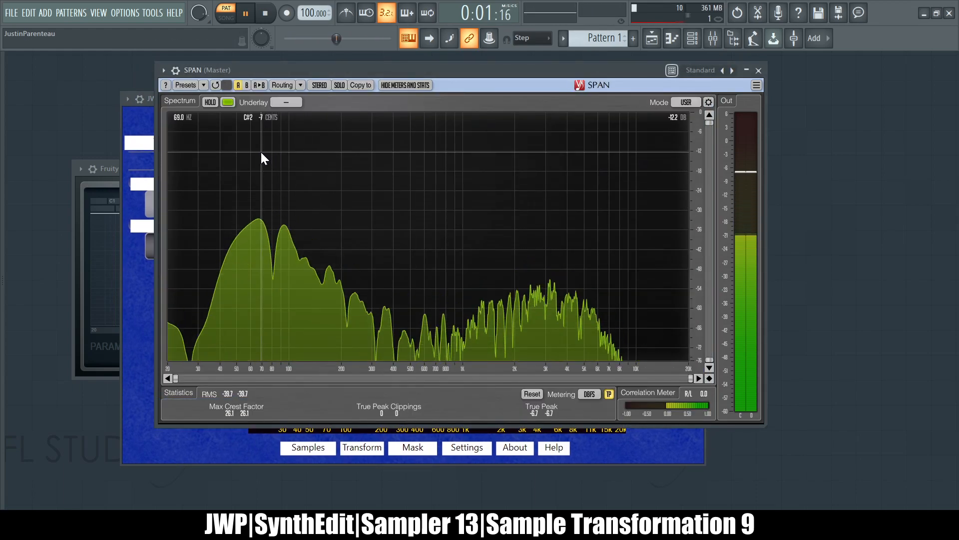
pyautogui.click(145, 286)
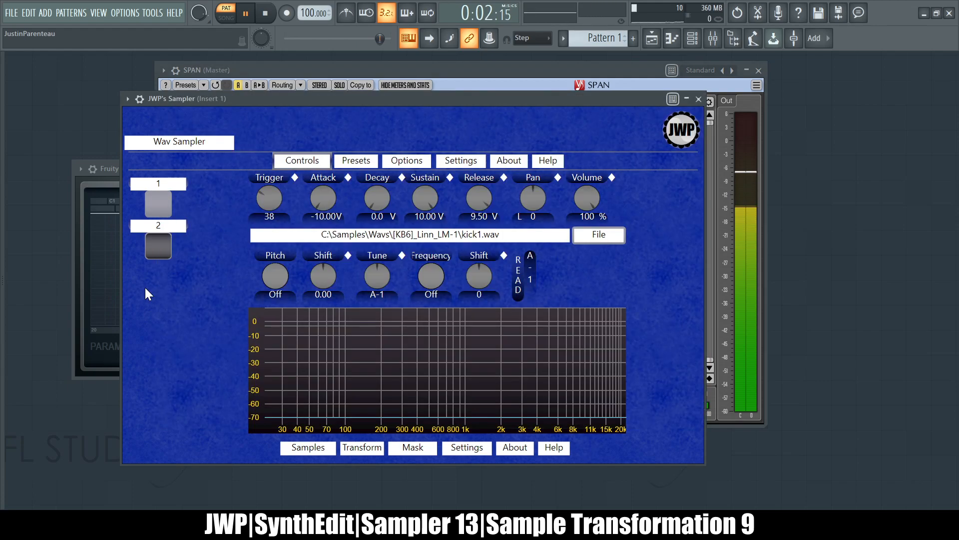
# Step: Set the sampler's Tune to C#2 and turn Pitch on, checking the kick's peak in SPAN
pyautogui.moveTo(313, 280); pyautogui.dragTo(392, 310)
pyautogui.click(278, 278)
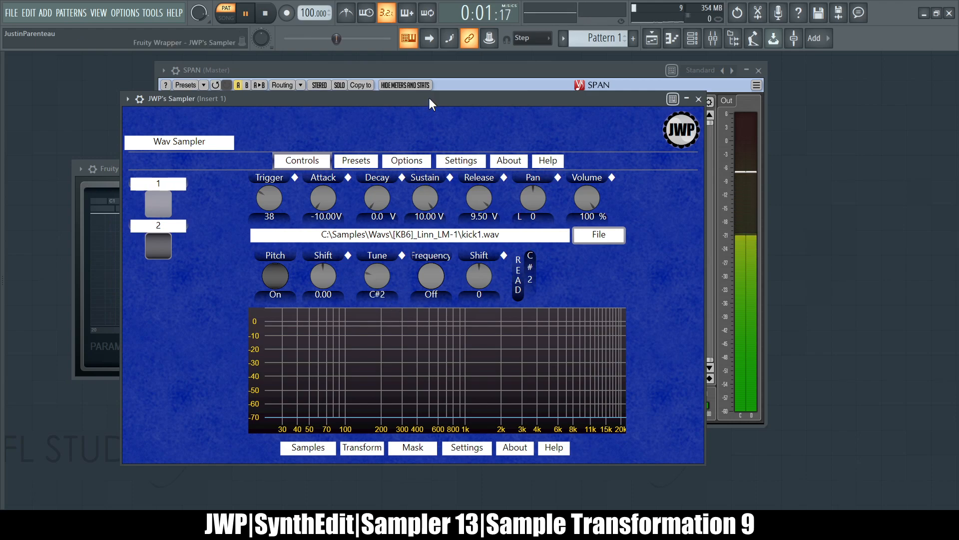
pyautogui.click(457, 71)
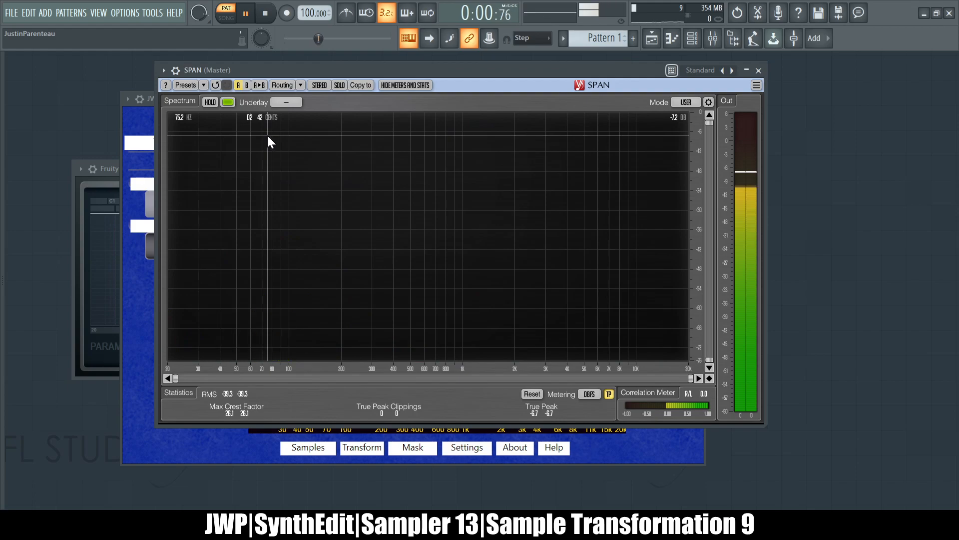
pyautogui.click(150, 112)
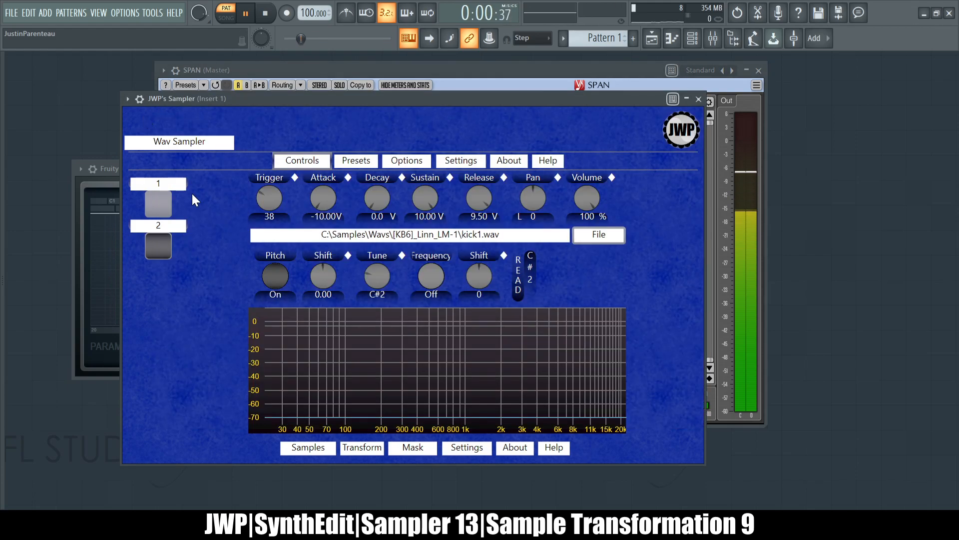
# Step: Try the pitch Shift at 1.00 and 2.00, checking the kick's peak in SPAN after each change
pyautogui.moveTo(327, 272); pyautogui.dragTo(327, 265)
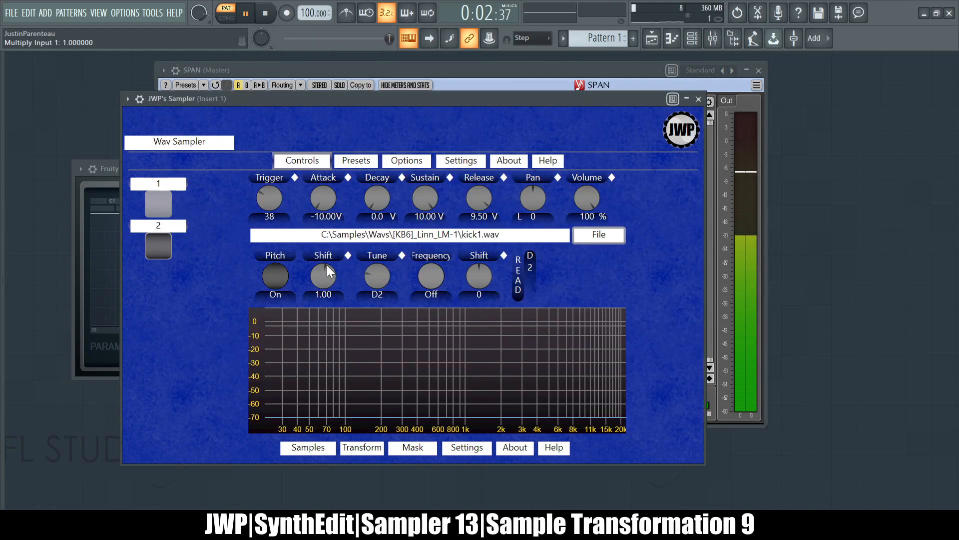
pyautogui.click(394, 65)
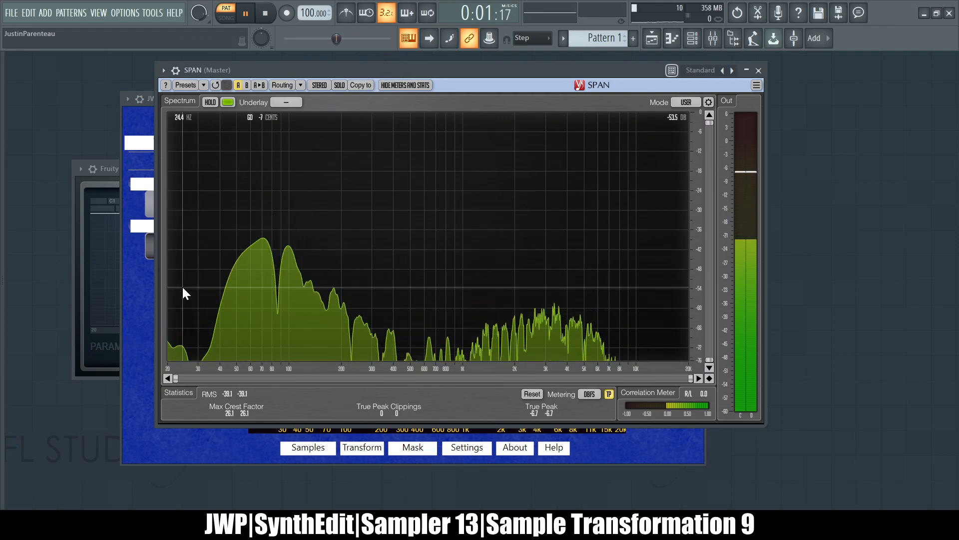
pyautogui.click(145, 288)
pyautogui.moveTo(329, 276); pyautogui.dragTo(330, 271)
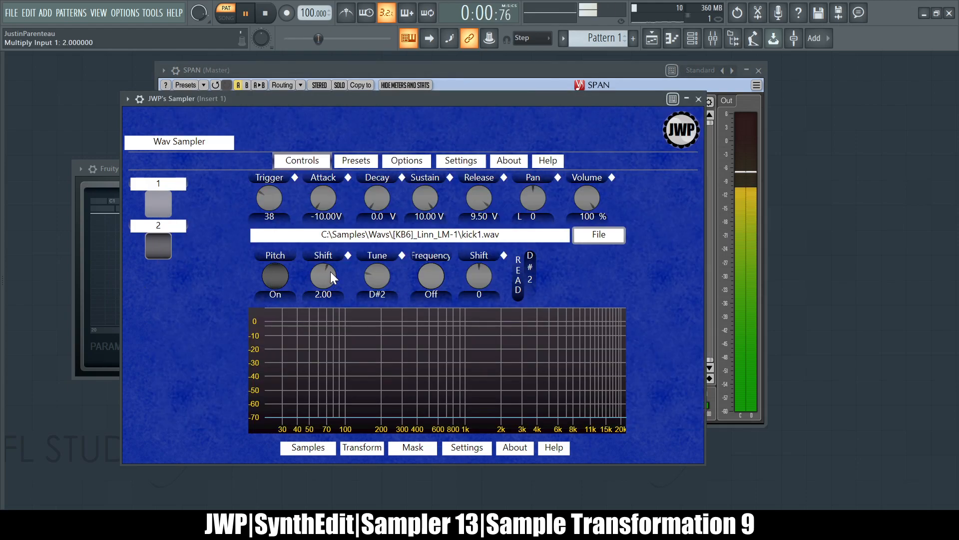
pyautogui.click(420, 78)
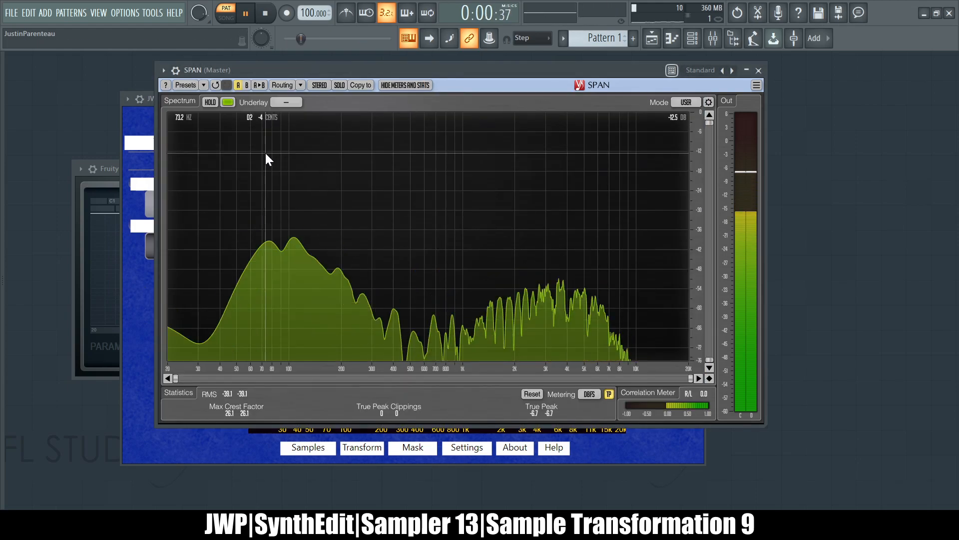
pyautogui.click(151, 265)
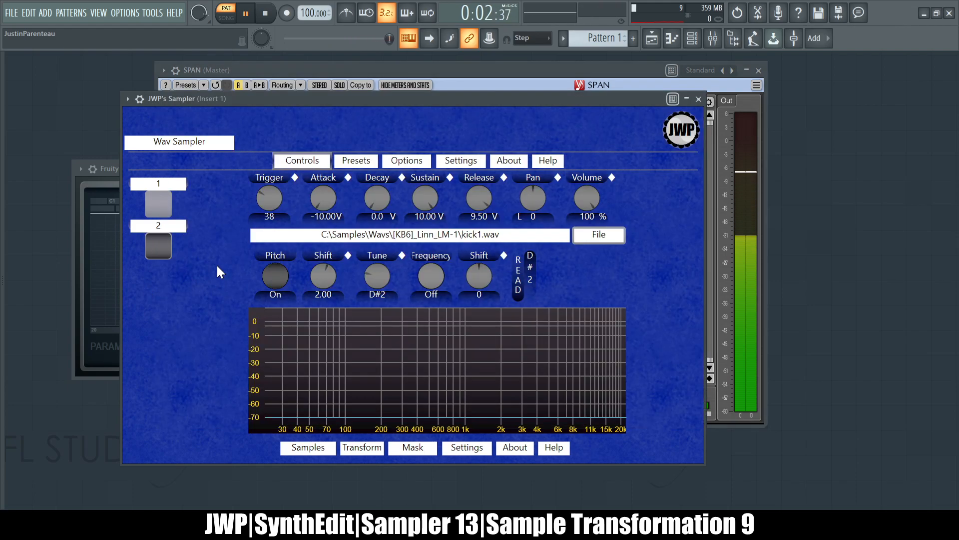
# Step: Try the pitch Shift at 3.00 and 9.00, checking the kick's peak in SPAN after each change
pyautogui.moveTo(331, 273); pyautogui.dragTo(328, 265)
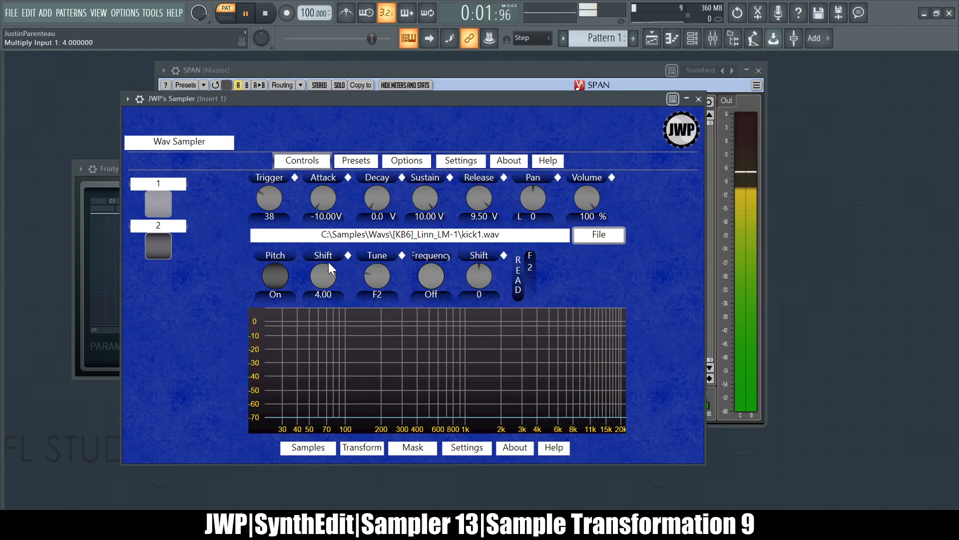
pyautogui.click(358, 83)
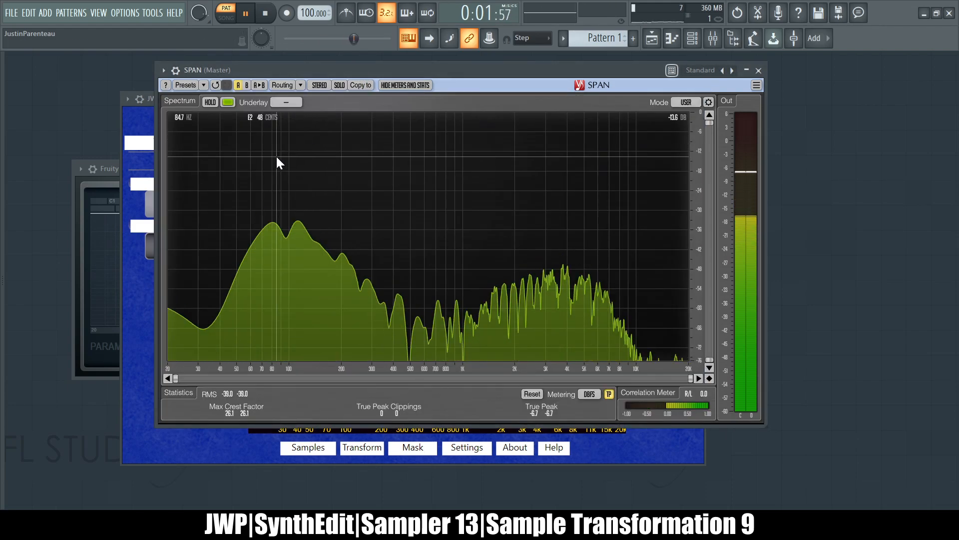
pyautogui.click(145, 302)
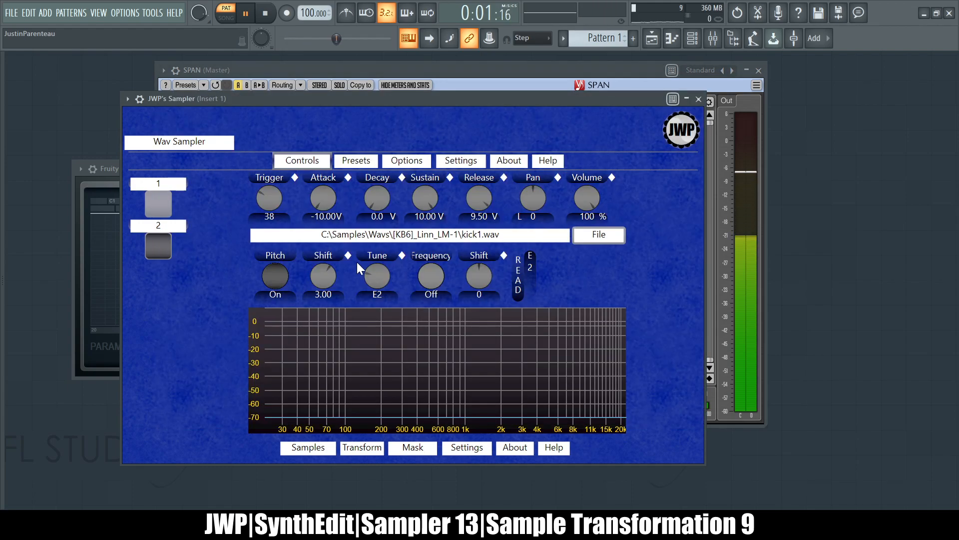
pyautogui.moveTo(316, 278); pyautogui.dragTo(316, 242)
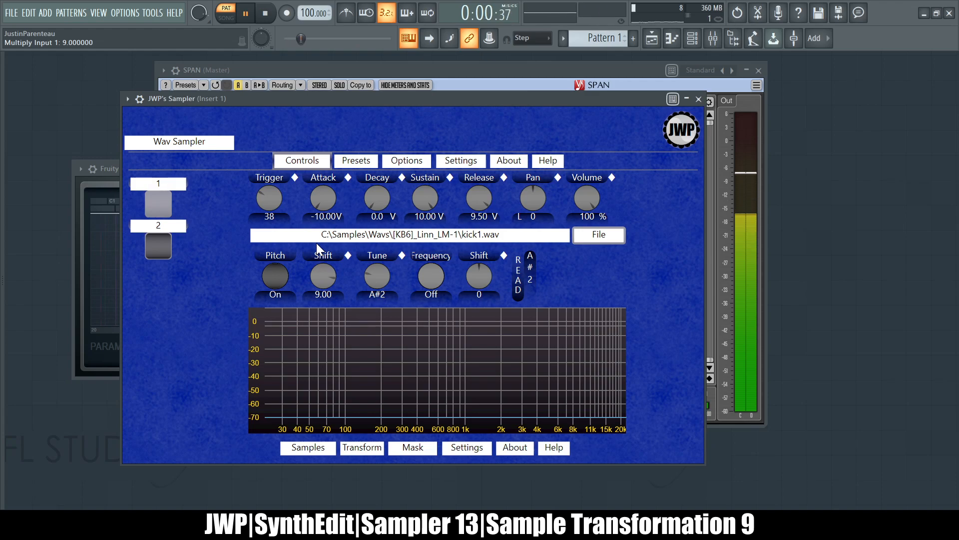
pyautogui.click(506, 64)
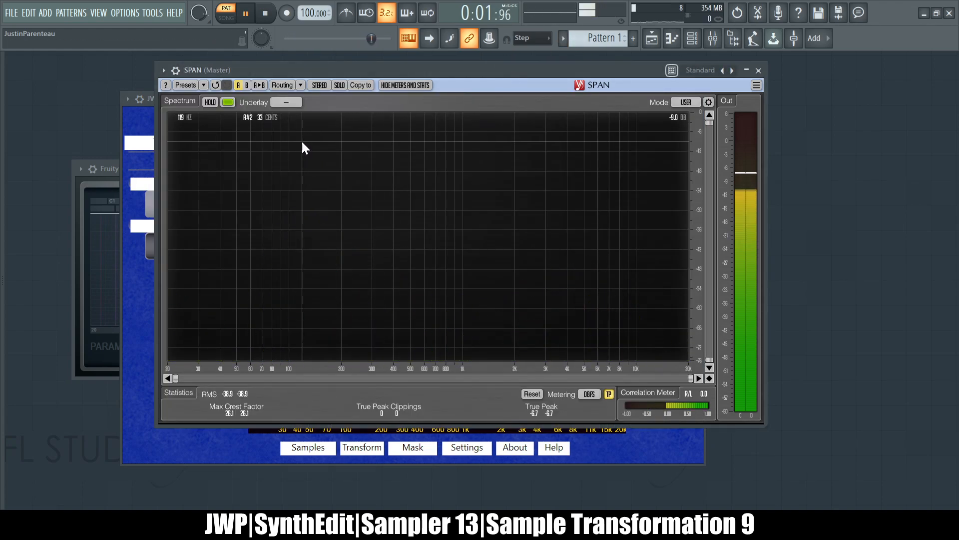
pyautogui.click(128, 278)
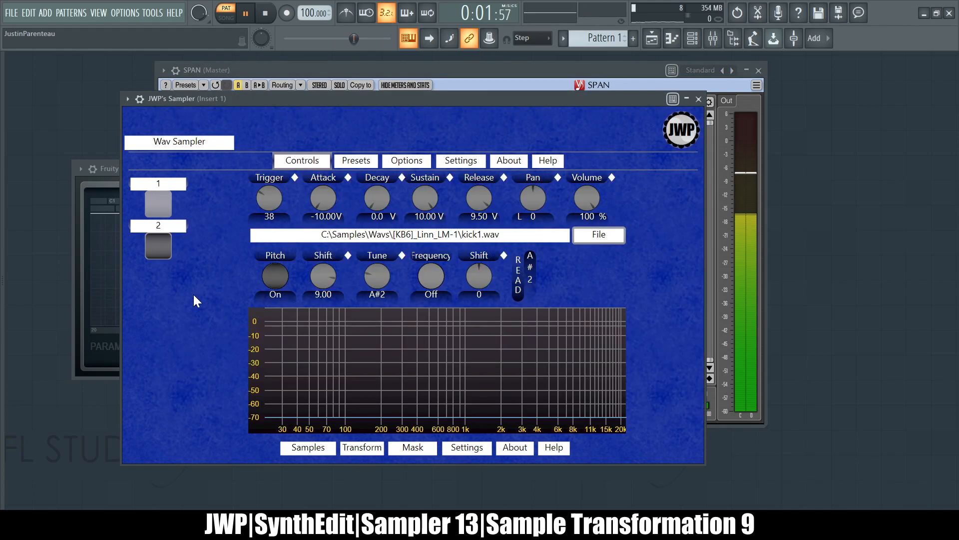
# Step: Try the pitch Shift at 12.00 and then -12.00, checking the lowered kick's peak in SPAN
pyautogui.moveTo(324, 280); pyautogui.dragTo(336, 231)
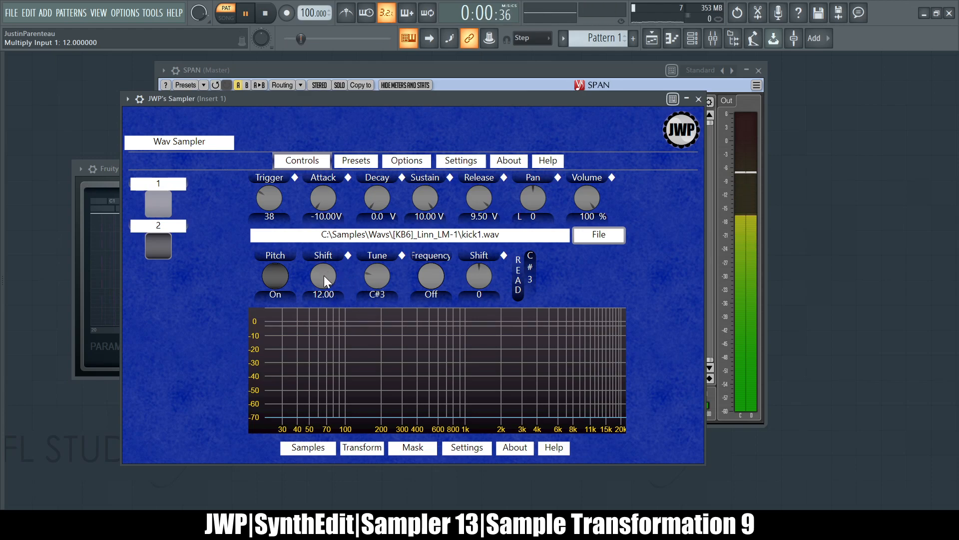
pyautogui.moveTo(324, 277); pyautogui.dragTo(329, 418)
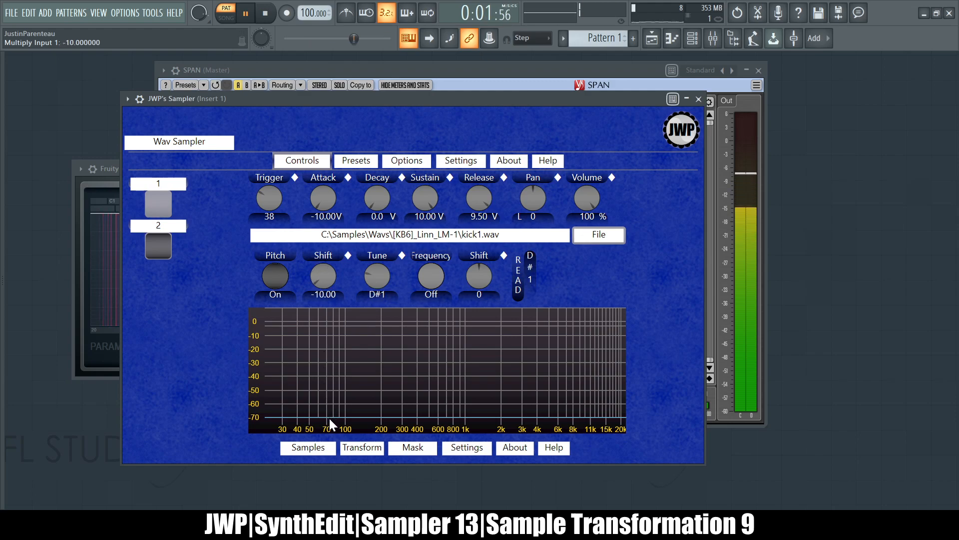
pyautogui.moveTo(325, 275); pyautogui.dragTo(331, 322)
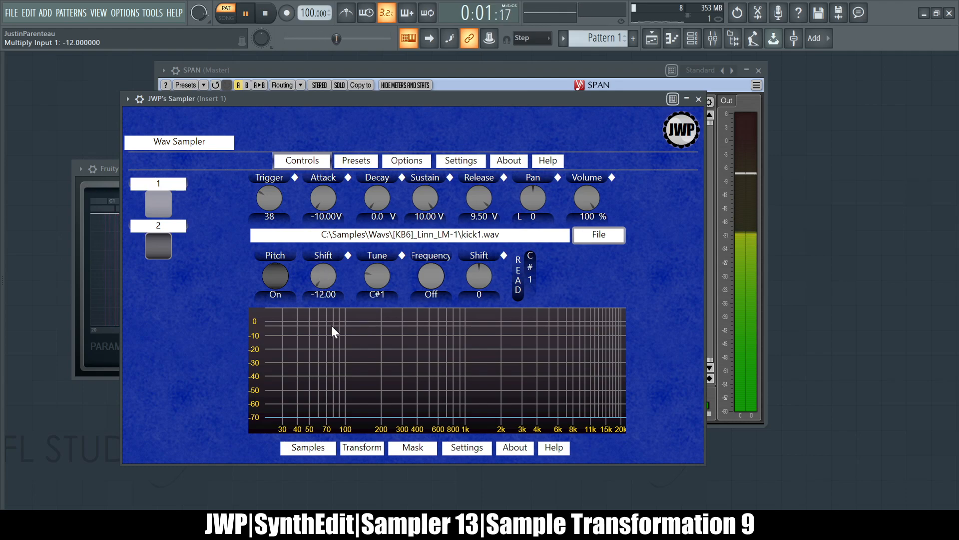
pyautogui.click(408, 69)
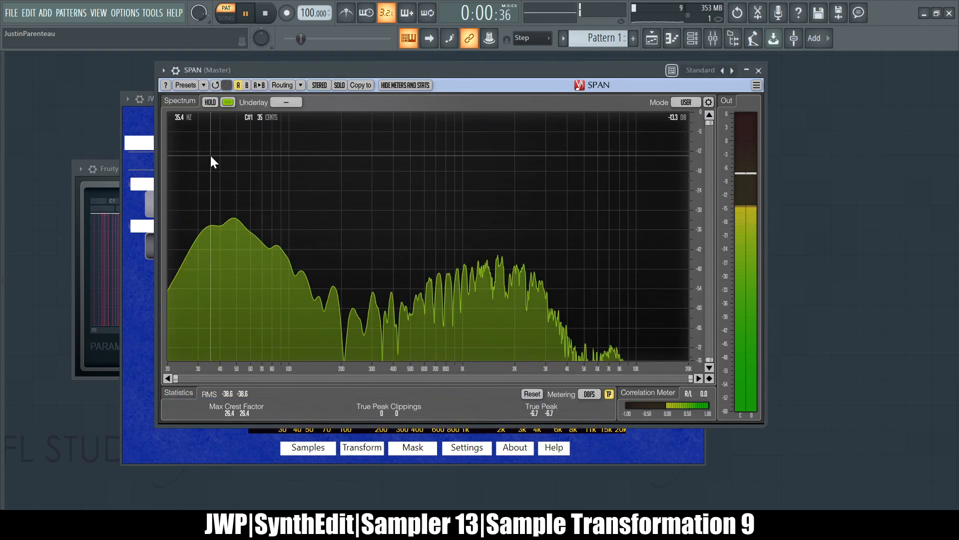
pyautogui.click(146, 294)
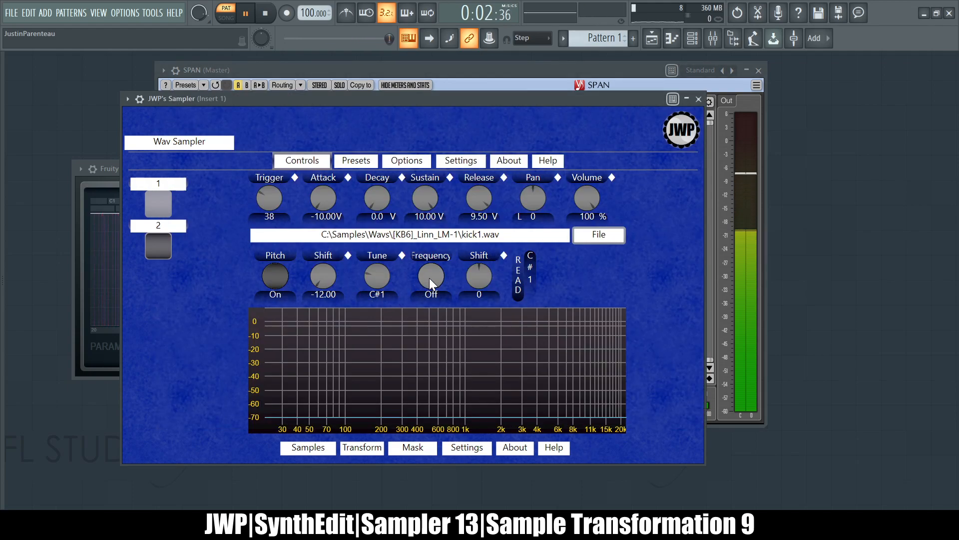
# Step: With pitch Shift at -4.00, turn Frequency on and set its Shift to 12, checking the spectrum in SPAN
pyautogui.moveTo(322, 277); pyautogui.dragTo(327, 233)
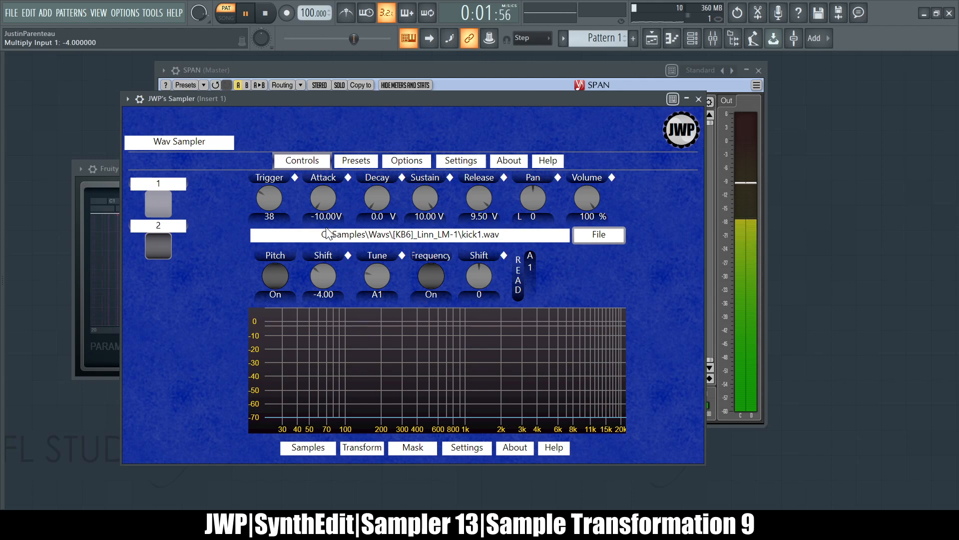
pyautogui.moveTo(481, 276); pyautogui.dragTo(484, 268)
pyautogui.click(483, 74)
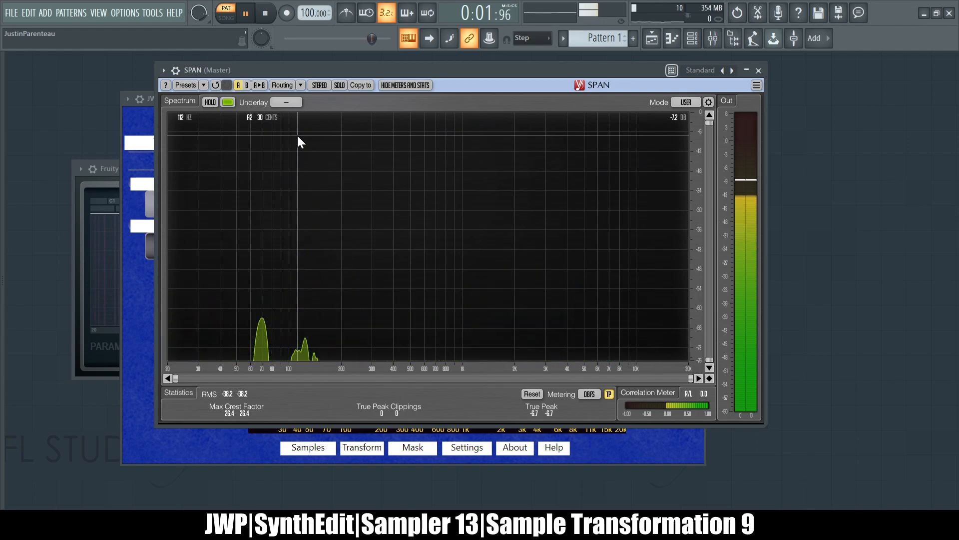
pyautogui.click(142, 274)
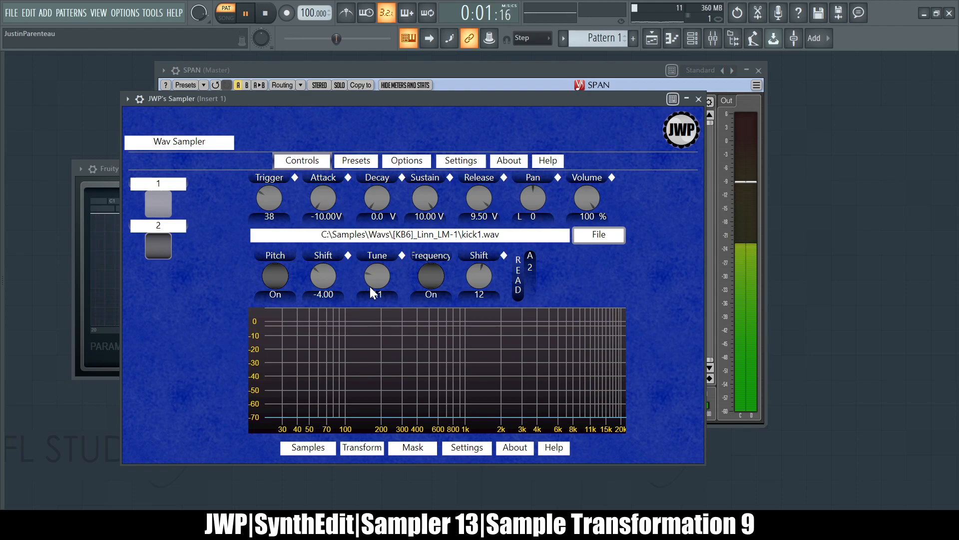
# Step: Set the pitch Shift to 0.00 and check the frequency-shifted kick in SPAN
pyautogui.moveTo(324, 276); pyautogui.dragTo(326, 252)
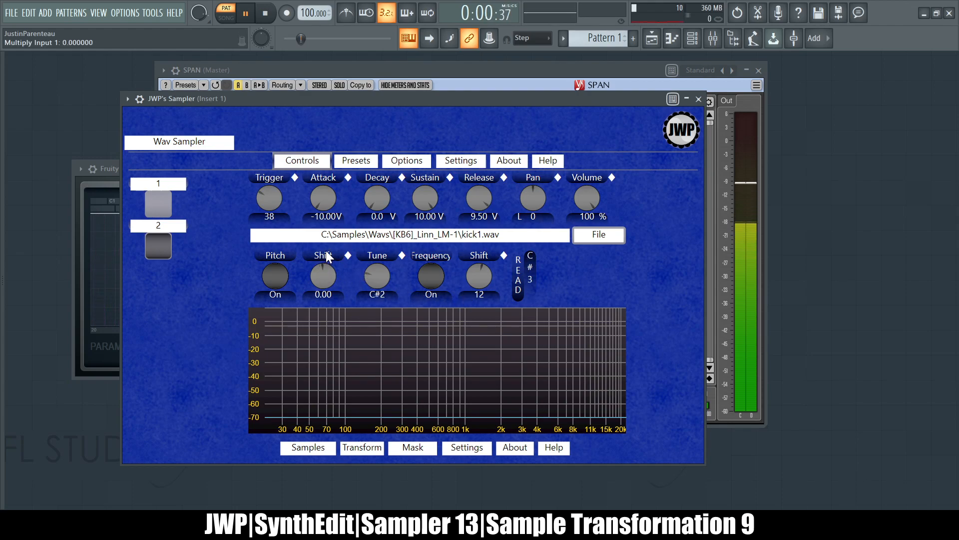
pyautogui.click(409, 70)
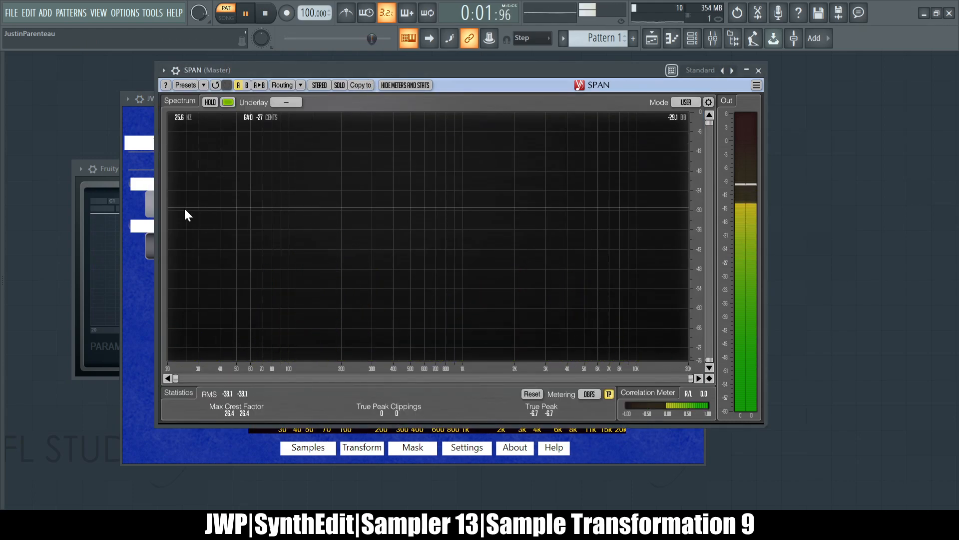
pyautogui.click(131, 312)
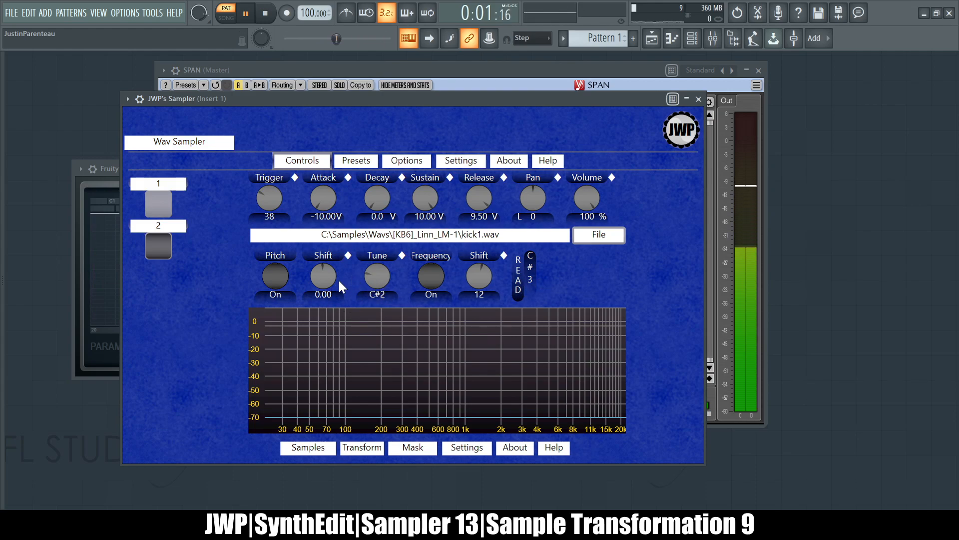
# Step: Set the pitch Shift to -7.00, bring up SPAN, and arrange the SPAN and JWP's Sampler windows side by side
pyautogui.moveTo(325, 274); pyautogui.dragTo(324, 318)
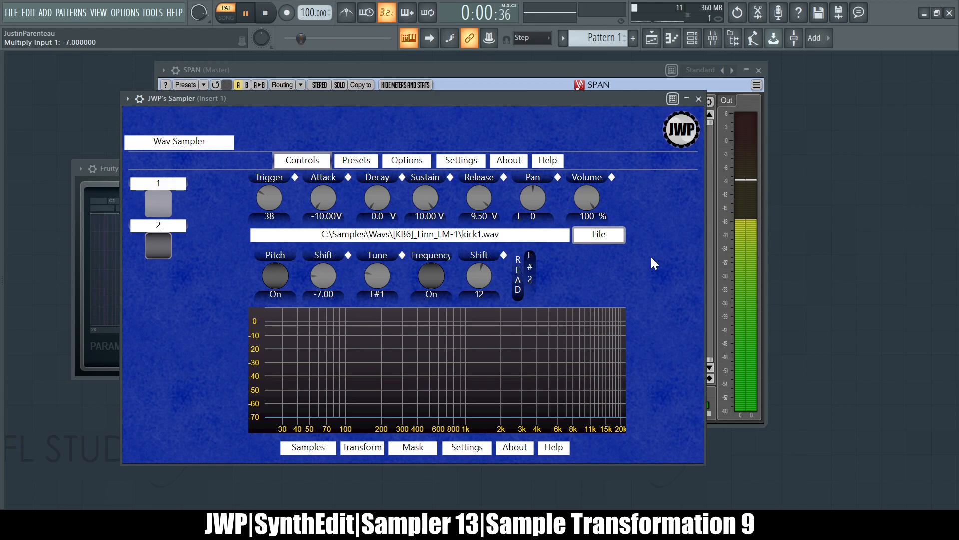
pyautogui.click(507, 67)
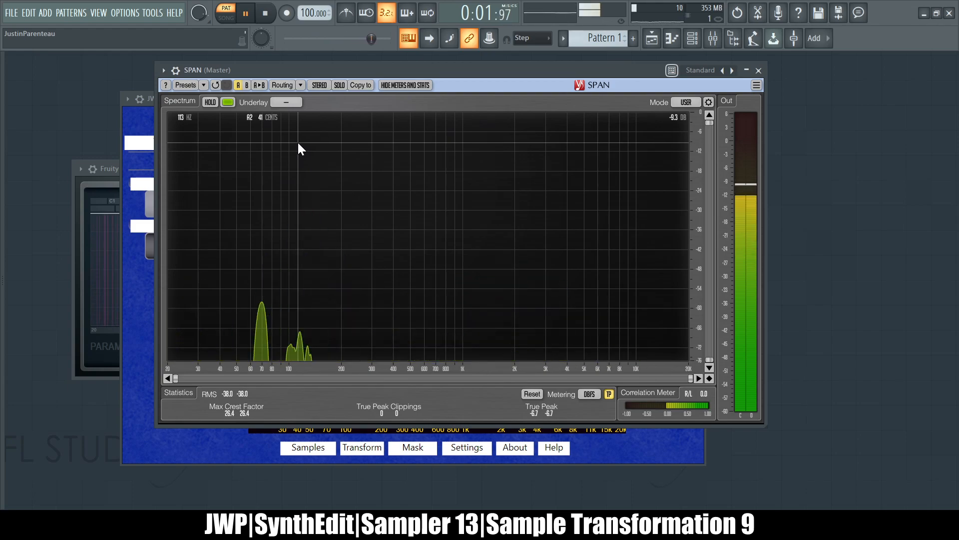
pyautogui.moveTo(346, 70); pyautogui.dragTo(698, 73)
pyautogui.moveTo(480, 100); pyautogui.dragTo(391, 94)
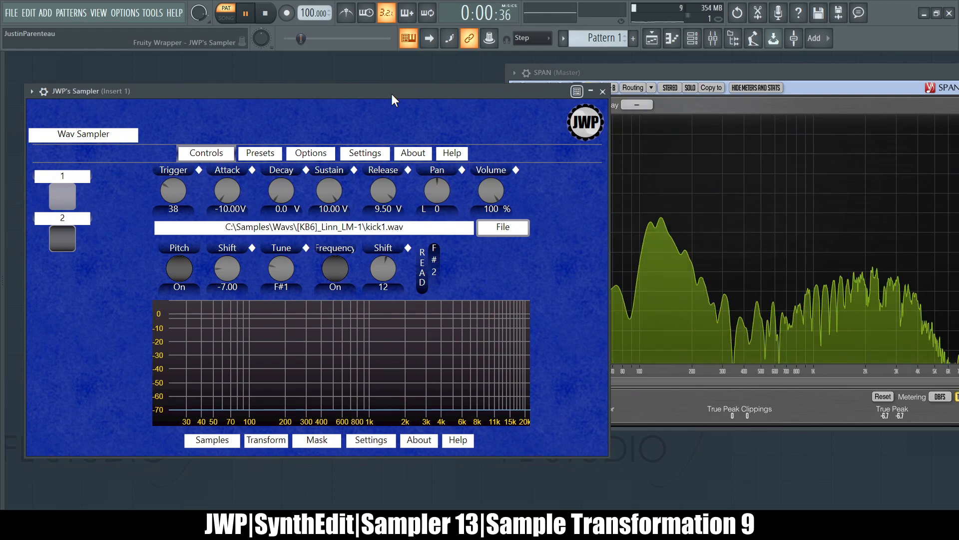
# Step: Compare the frequency-shifted kick in SPAN with the pitch Shift at 0.00 and then at -7.00
pyautogui.moveTo(229, 277); pyautogui.dragTo(231, 229)
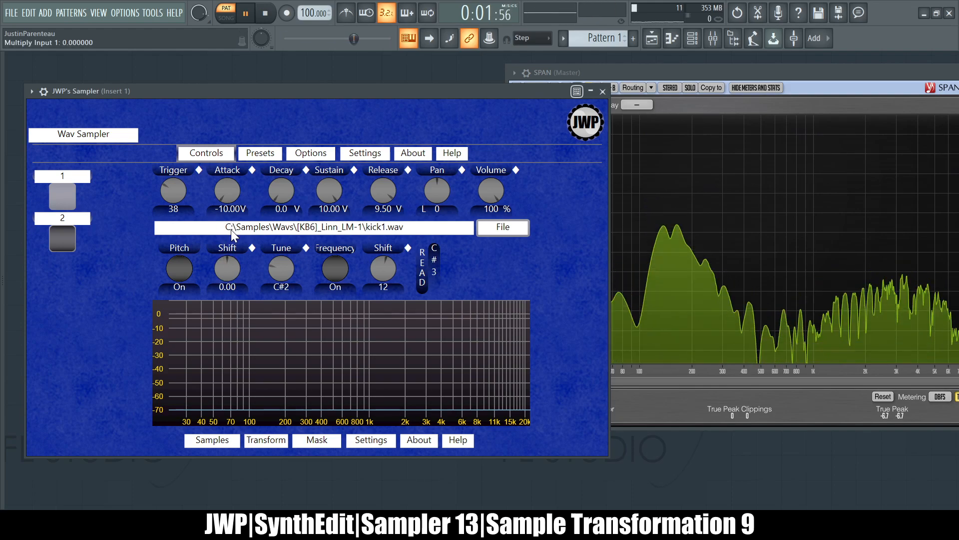
pyautogui.moveTo(651, 77); pyautogui.dragTo(706, 68)
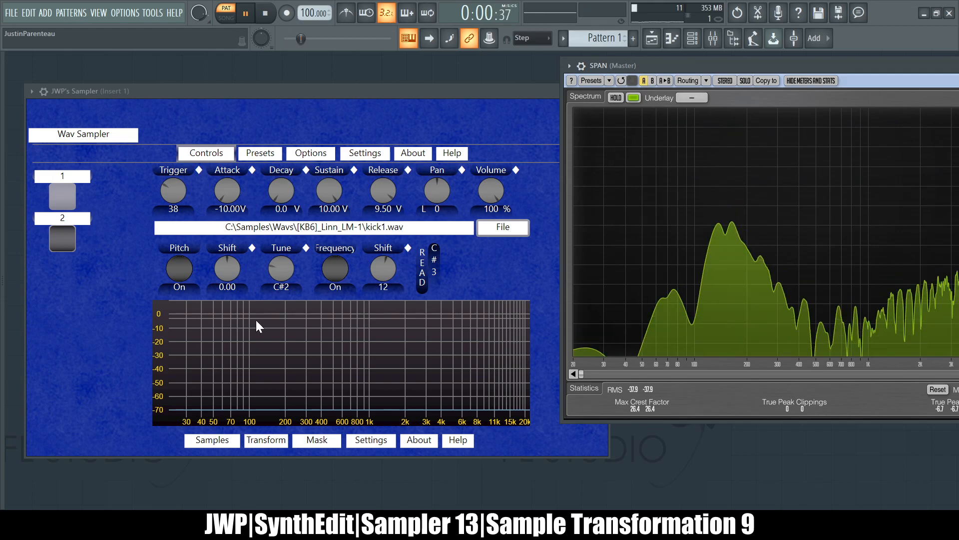
pyautogui.moveTo(224, 261); pyautogui.dragTo(228, 306)
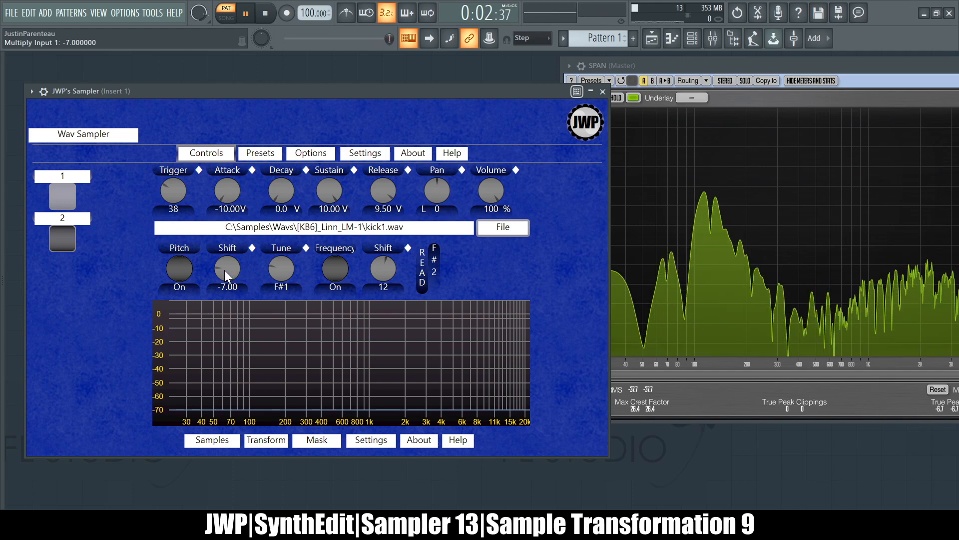
# Step: Switch Pitch and Frequency off, then set the pitch Shift to -12.00 and turn Pitch back on
pyautogui.click(170, 269)
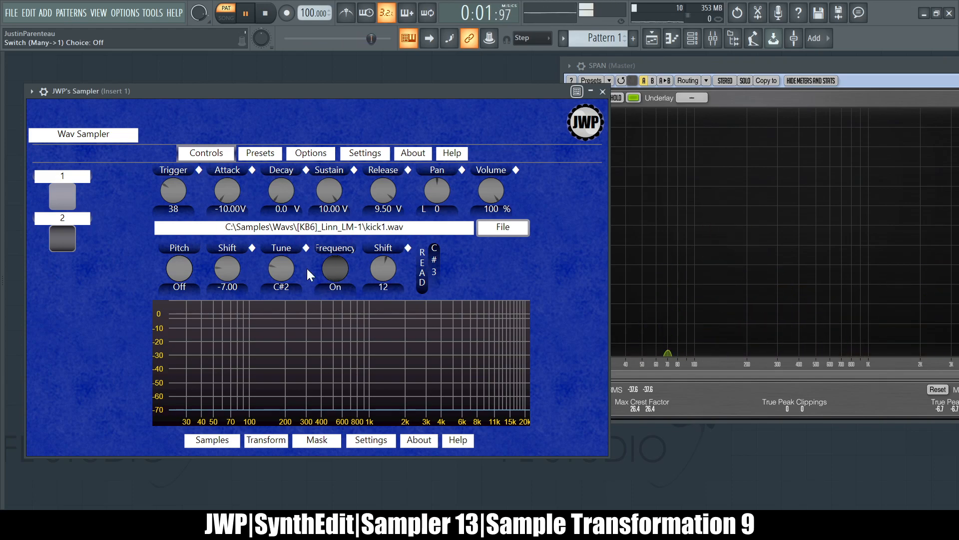
pyautogui.click(336, 272)
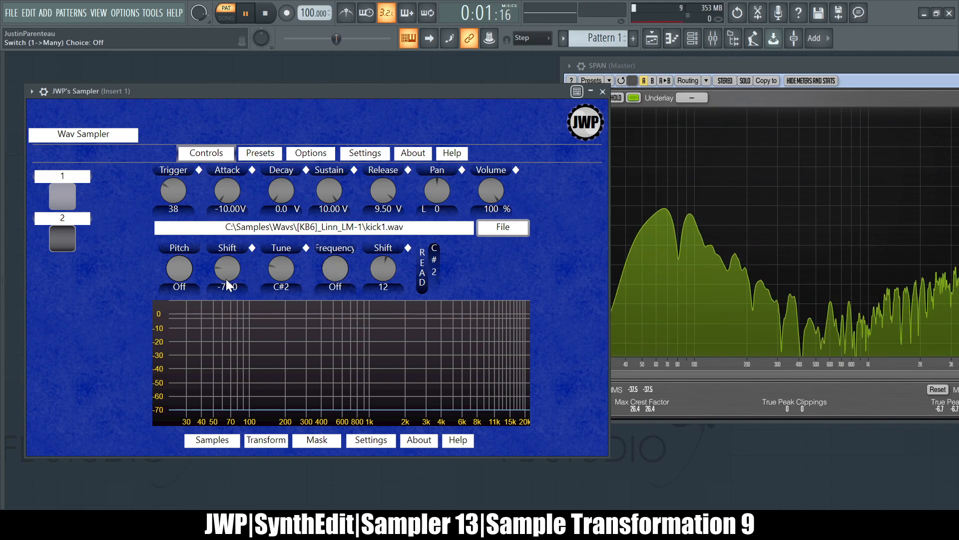
pyautogui.moveTo(226, 265); pyautogui.dragTo(226, 310)
pyautogui.click(187, 281)
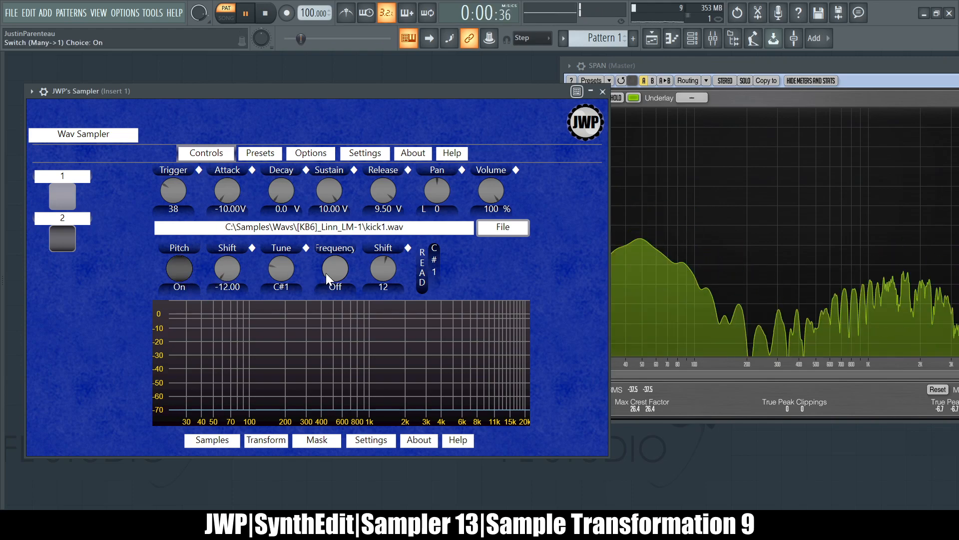
# Step: Turn Frequency on, try its Shift at 24, and set it to 12 while checking the kick in SPAN
pyautogui.click(336, 266)
pyautogui.moveTo(383, 266)
pyautogui.mouseDown()
pyautogui.moveTo(388, 229)
pyautogui.moveTo(394, 264)
pyautogui.mouseUp()
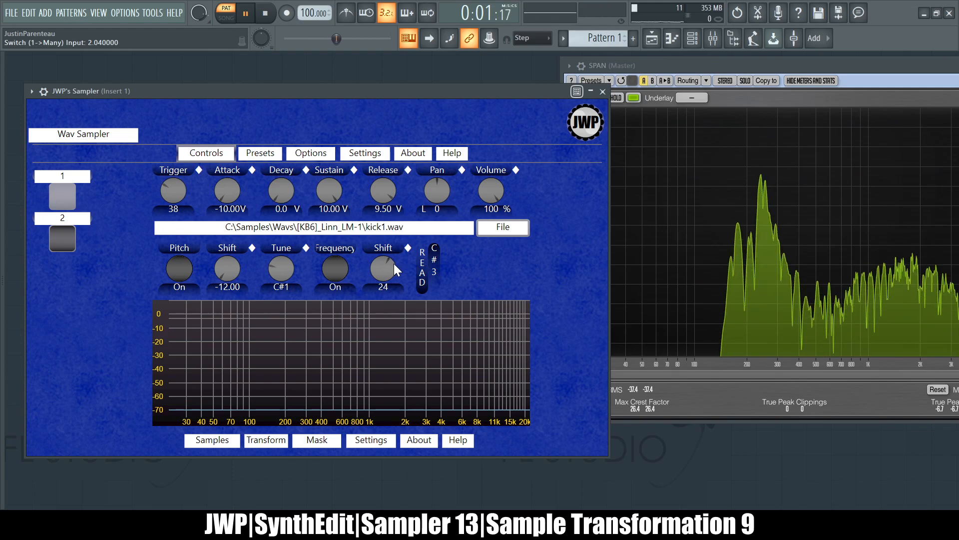
pyautogui.press('Return')
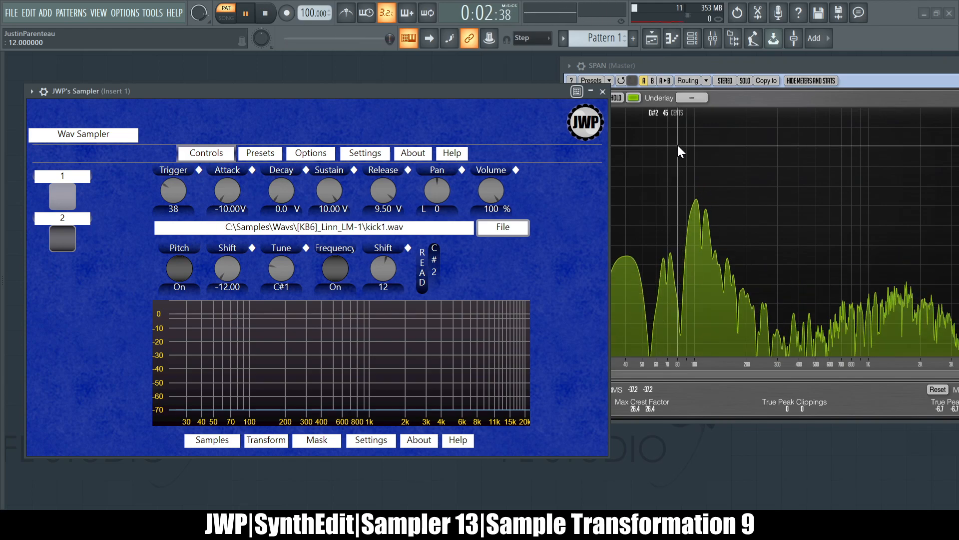
# Step: Stop playback, switch to SynthEdit, and close the JWP's Sampler panel view to reveal its module structure
pyautogui.click(266, 12)
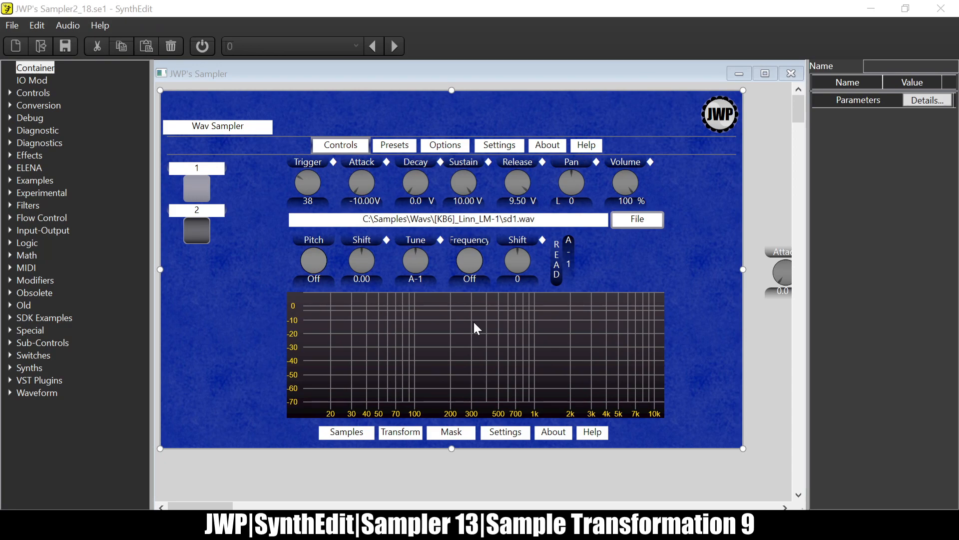
pyautogui.click(766, 185)
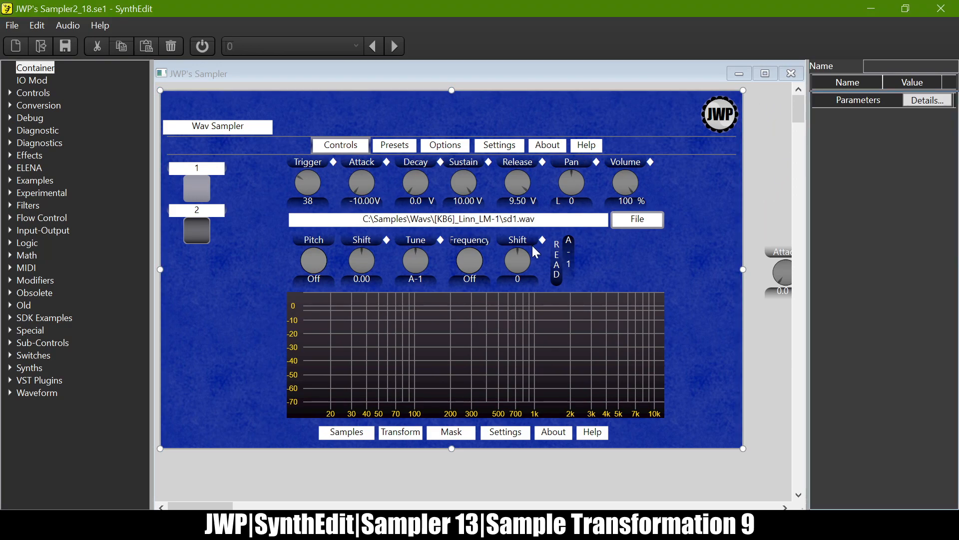
pyautogui.hotkey('alt', 'Tab')
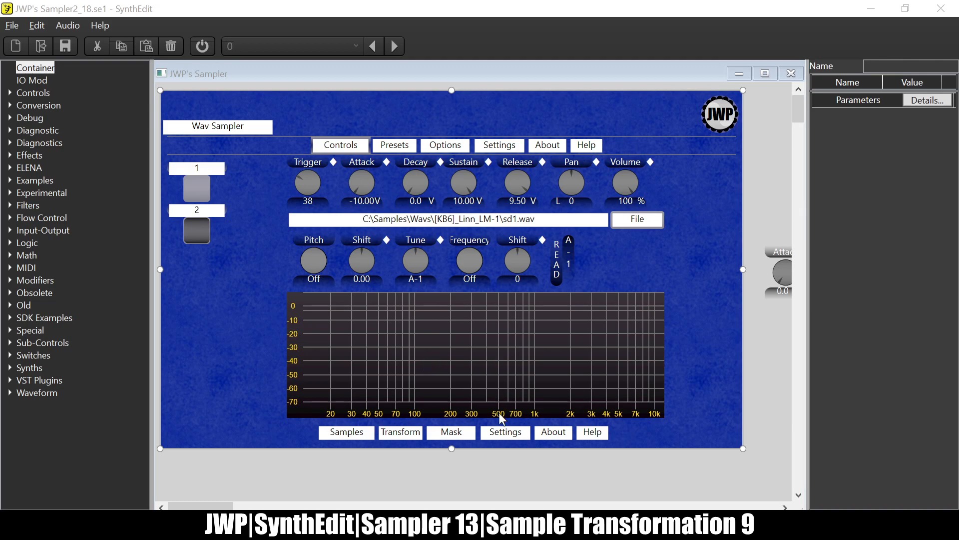
pyautogui.click(439, 260)
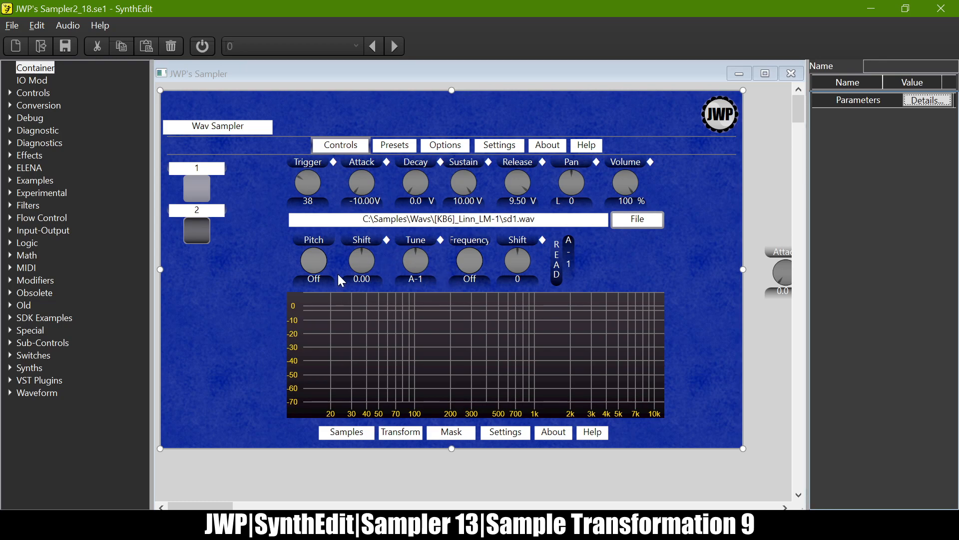
pyautogui.click(791, 74)
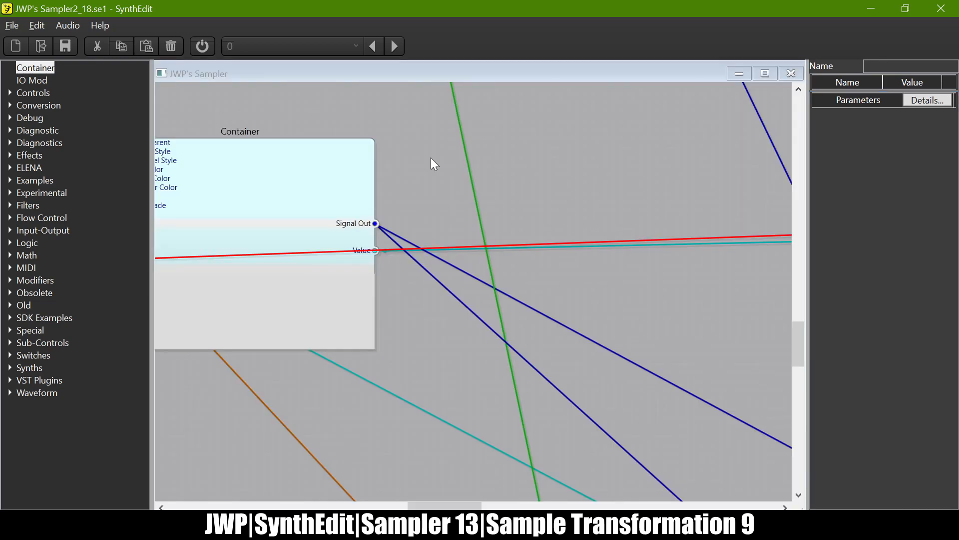
# Step: Examine the Switch (Many->1) beside the Pitch container, then close and reopen the JWP's Sampler structure
pyautogui.scroll(3, 431, 159)
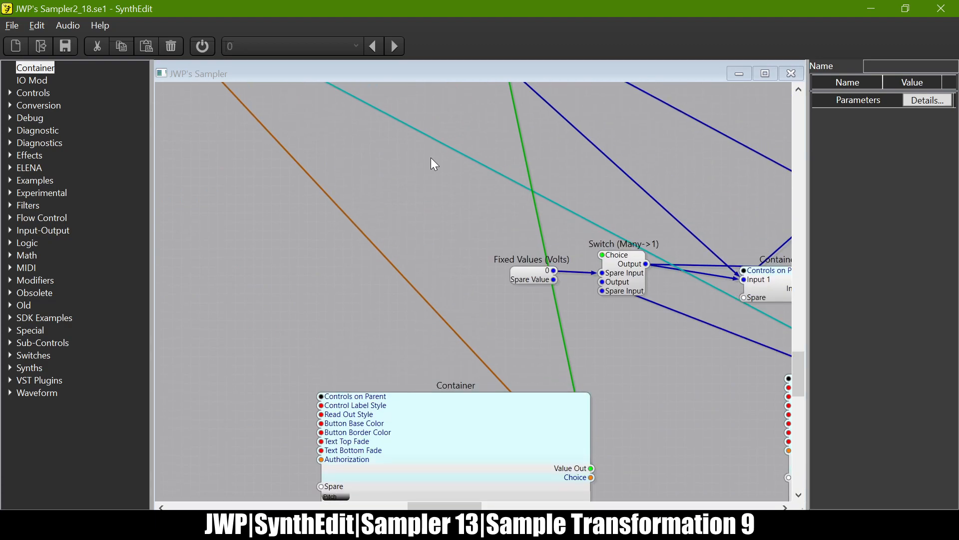
pyautogui.moveTo(434, 506); pyautogui.dragTo(453, 506)
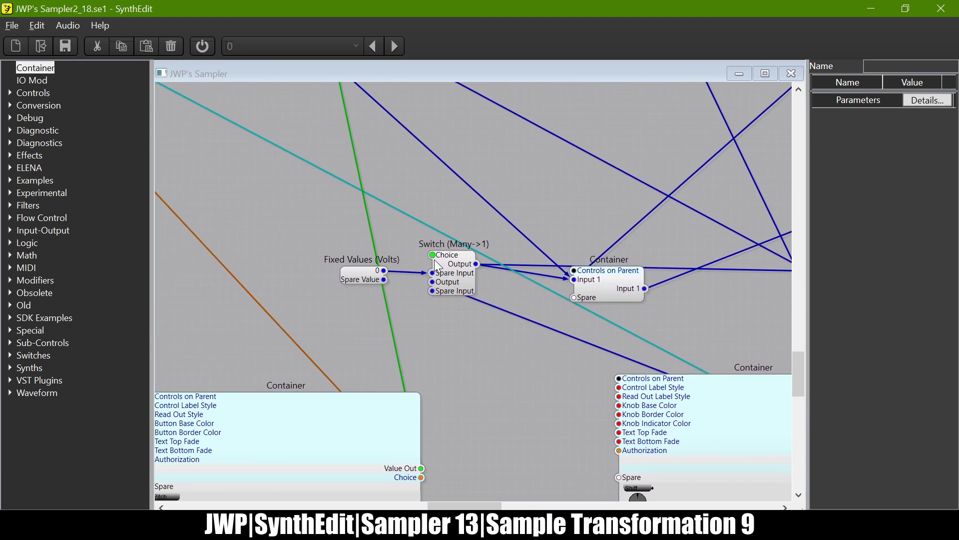
pyautogui.scroll(-3, 433, 294)
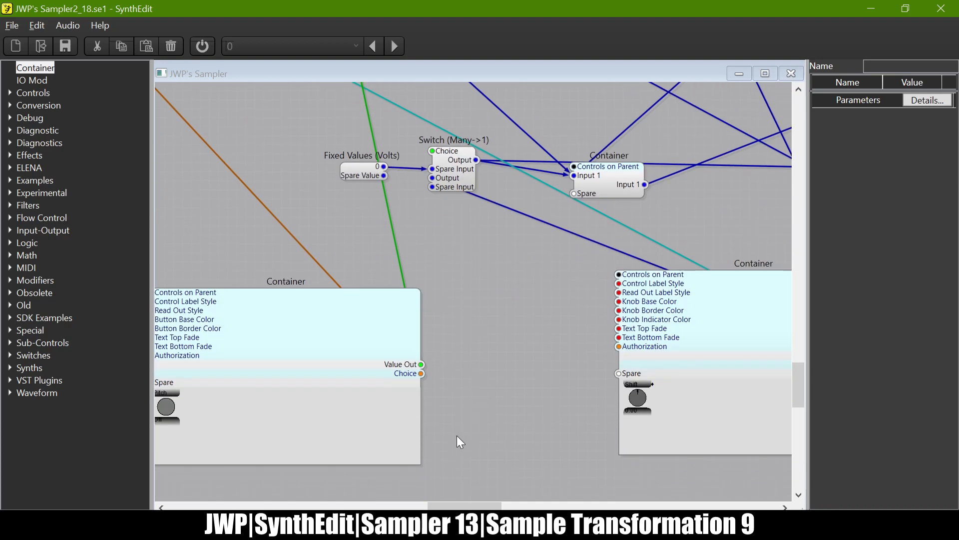
pyautogui.click(791, 74)
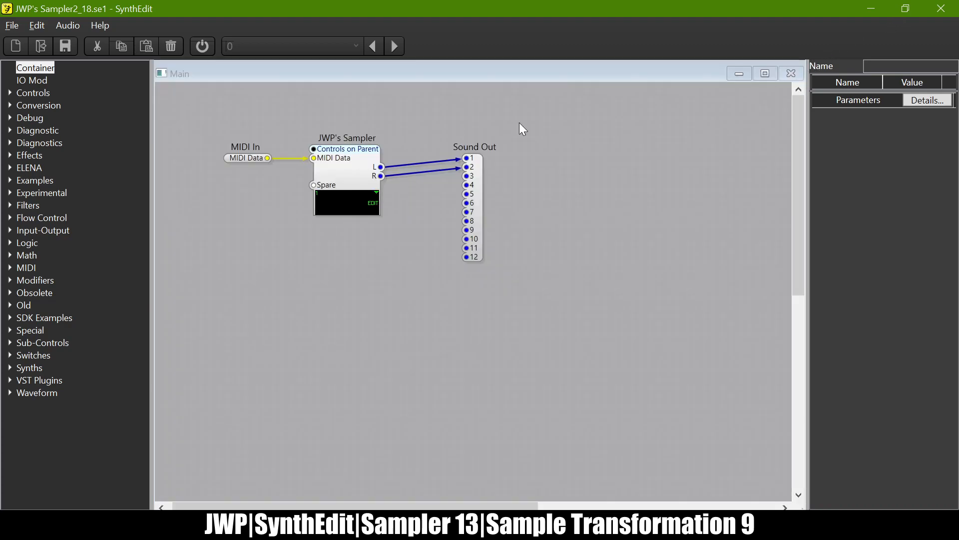
pyautogui.click(369, 171)
pyautogui.doubleClick(349, 164)
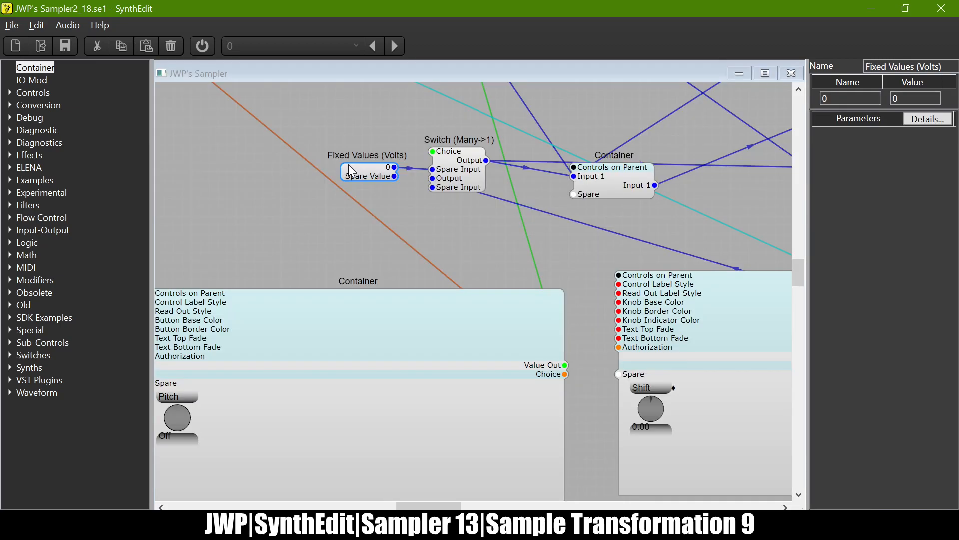
# Step: Examine the wiring among the Pitch and Shift containers, the Switch (Many->1), and the downstream unit converters
pyautogui.scroll(2, 445, 244)
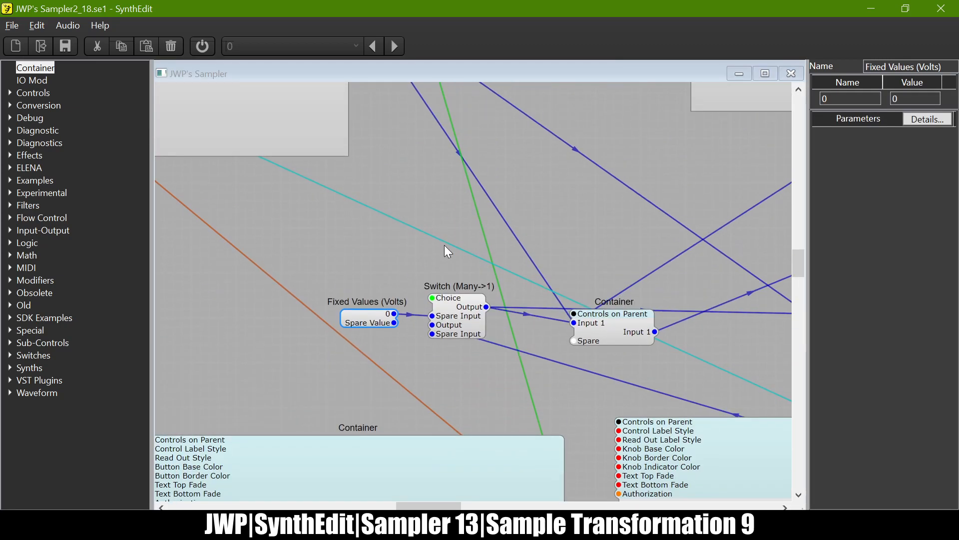
pyautogui.hscroll(12, 445, 245)
pyautogui.hscroll(-12, 444, 246)
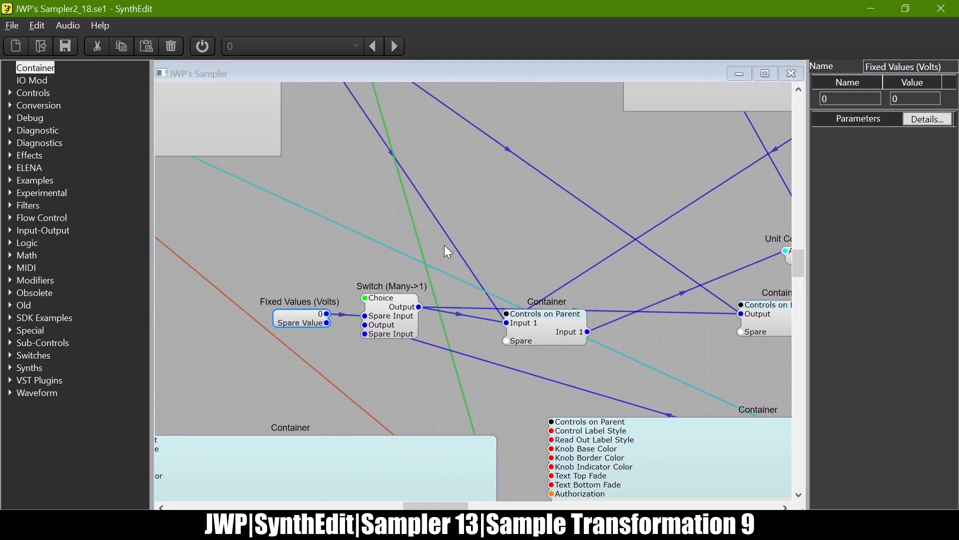
pyautogui.hscroll(5, 449, 251)
pyautogui.scroll(-4, 448, 251)
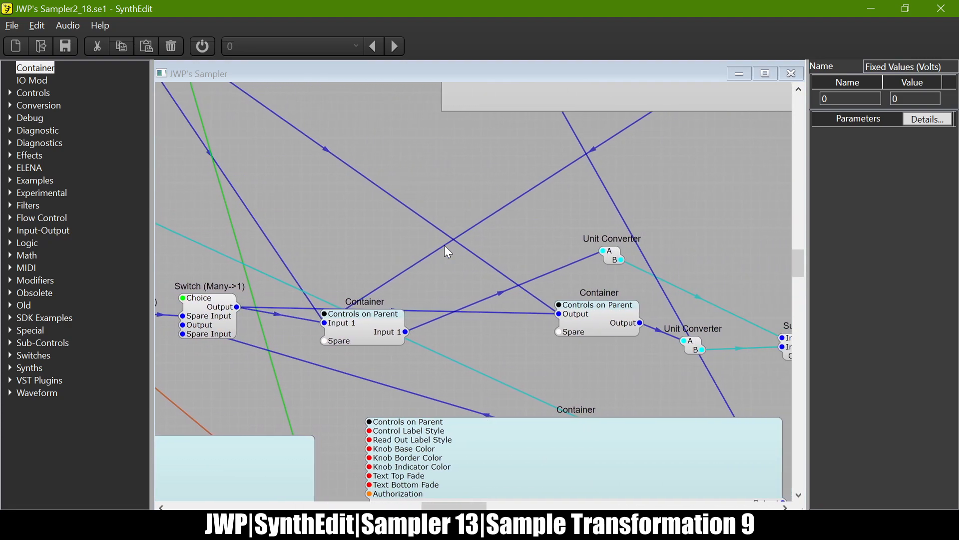
pyautogui.hscroll(4, 448, 251)
pyautogui.hscroll(-8, 449, 251)
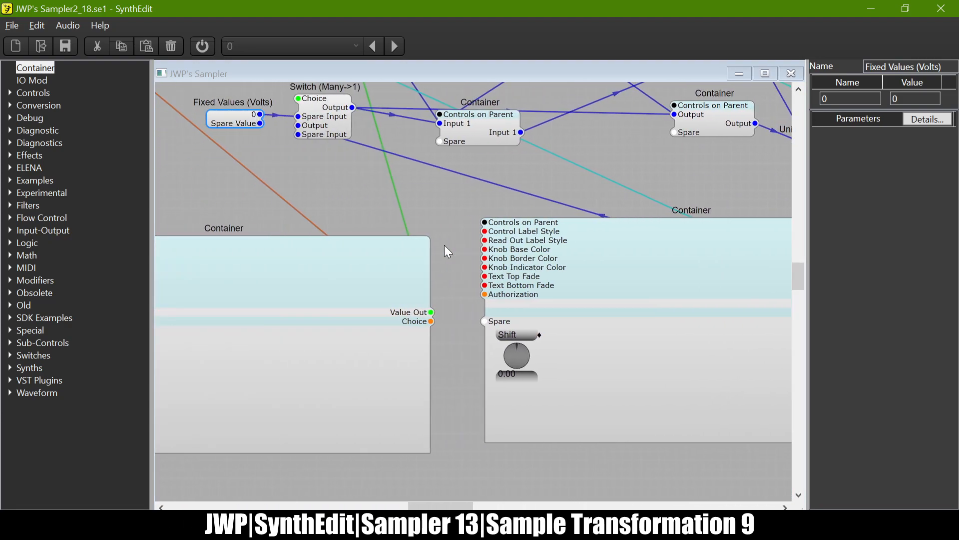
pyautogui.hscroll(5, 449, 252)
pyautogui.scroll(1, 448, 252)
pyautogui.hscroll(-8, 448, 251)
pyautogui.scroll(-1, 448, 251)
pyautogui.hscroll(5, 448, 251)
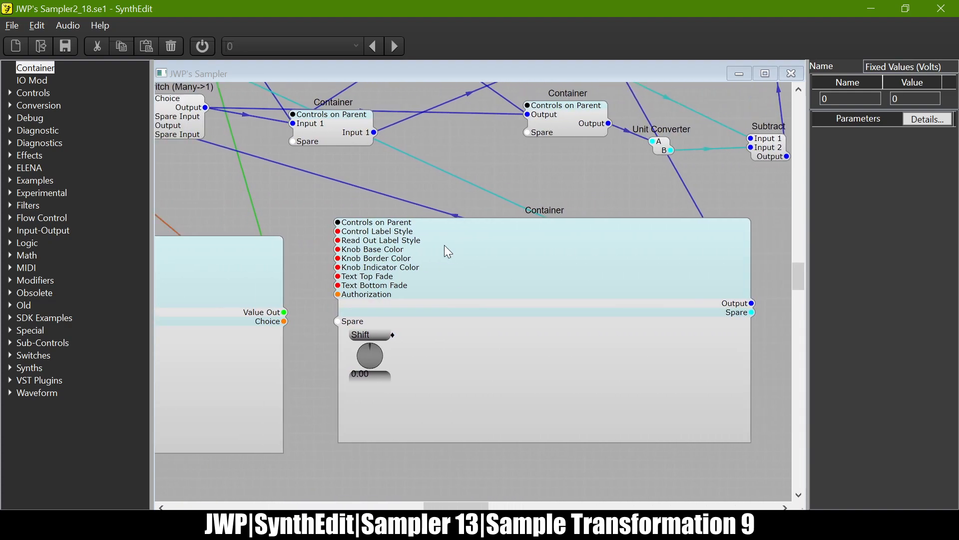
pyautogui.hscroll(-7, 448, 251)
pyautogui.scroll(8, 448, 251)
pyautogui.scroll(-8, 448, 252)
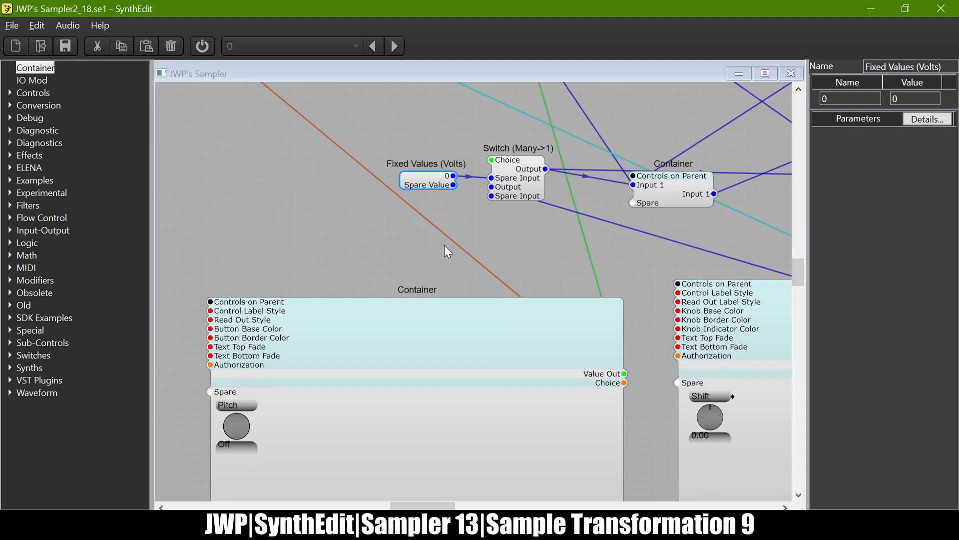
# Step: Connect the Pitch container's Value Out to the Switch (Many->1) Choice and name the switch inputs Off and On
pyautogui.moveTo(625, 372); pyautogui.dragTo(494, 158)
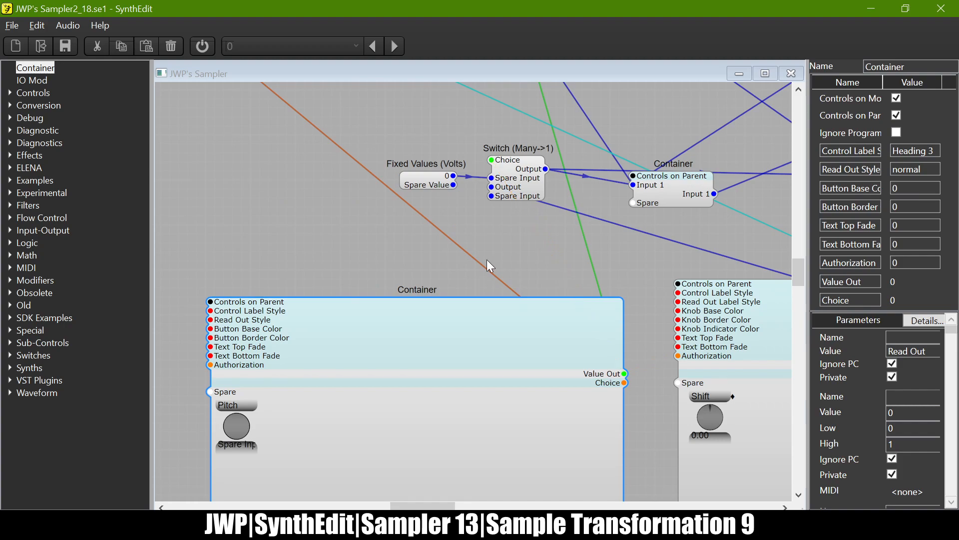
pyautogui.click(518, 182)
pyautogui.click(875, 122)
pyautogui.write('Off')
pyautogui.press('Tab')
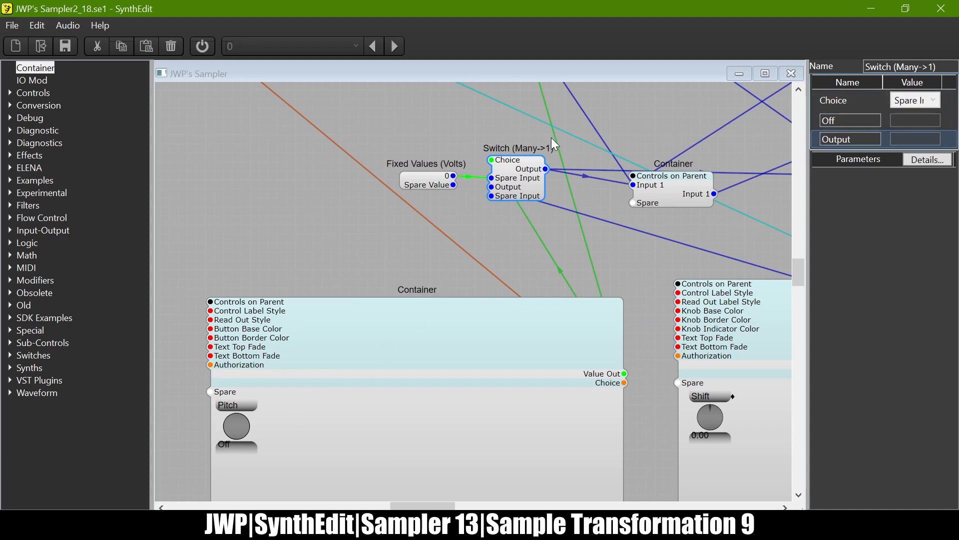
pyautogui.write('O')
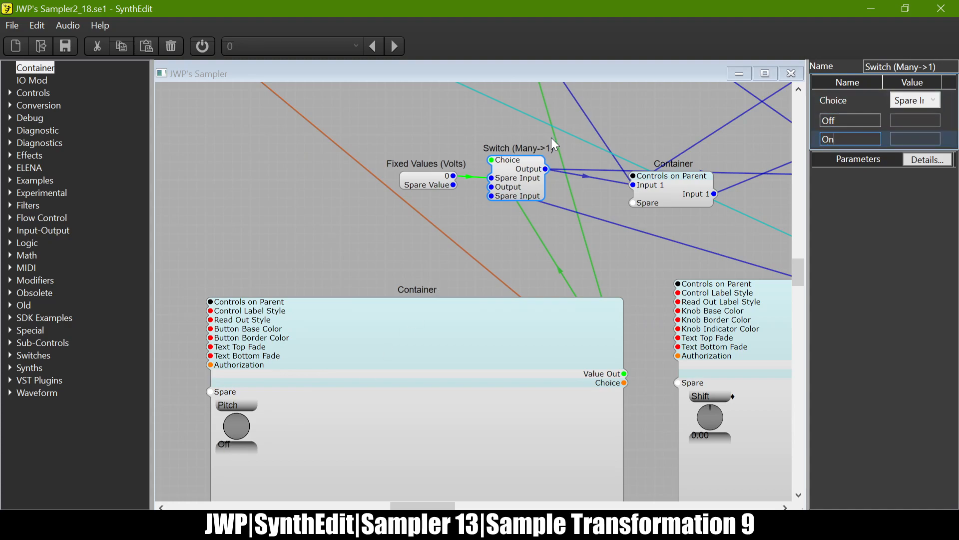
pyautogui.write('n')
pyautogui.click(442, 134)
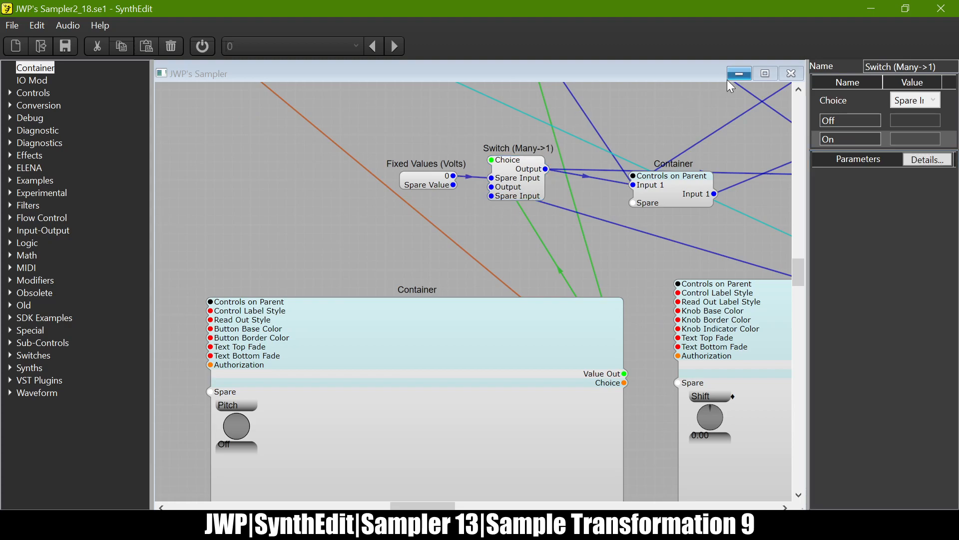
# Step: Close the JWP's Sampler structure and export the corrected sampler as a VST3 plugin again
pyautogui.click(792, 73)
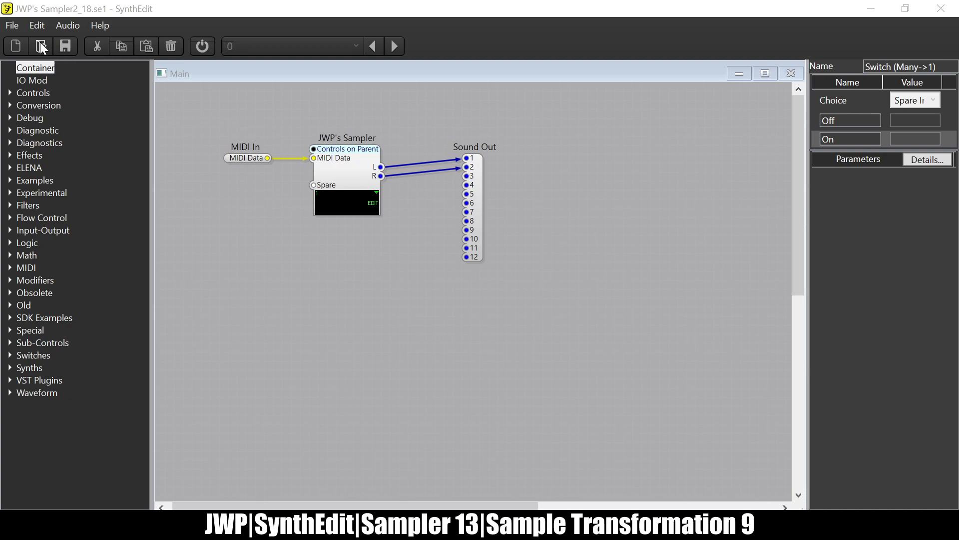
pyautogui.click(17, 29)
pyautogui.click(444, 458)
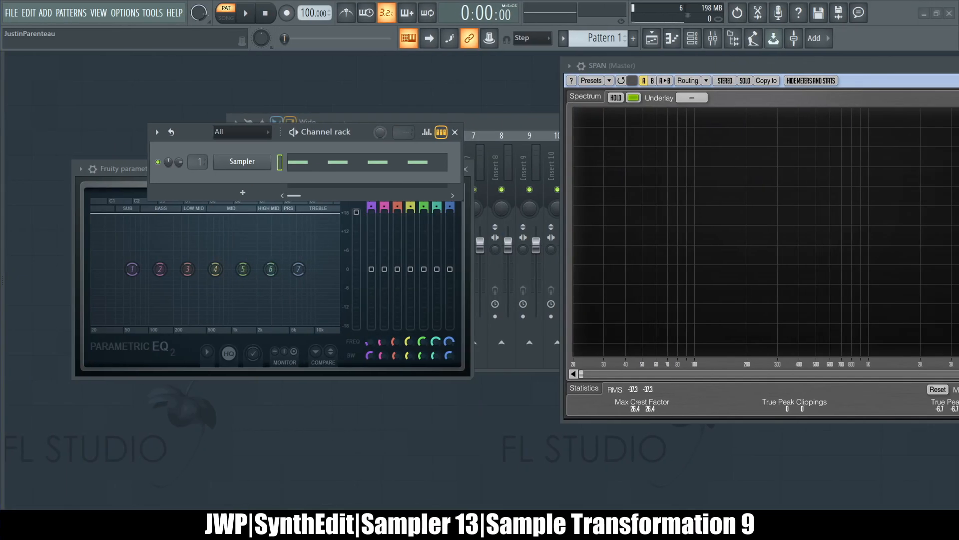
# Step: In FL Studio, show the plugin browser and load JWP's Sampler from the VST3 list
pyautogui.hotkey('alt', 'F8')
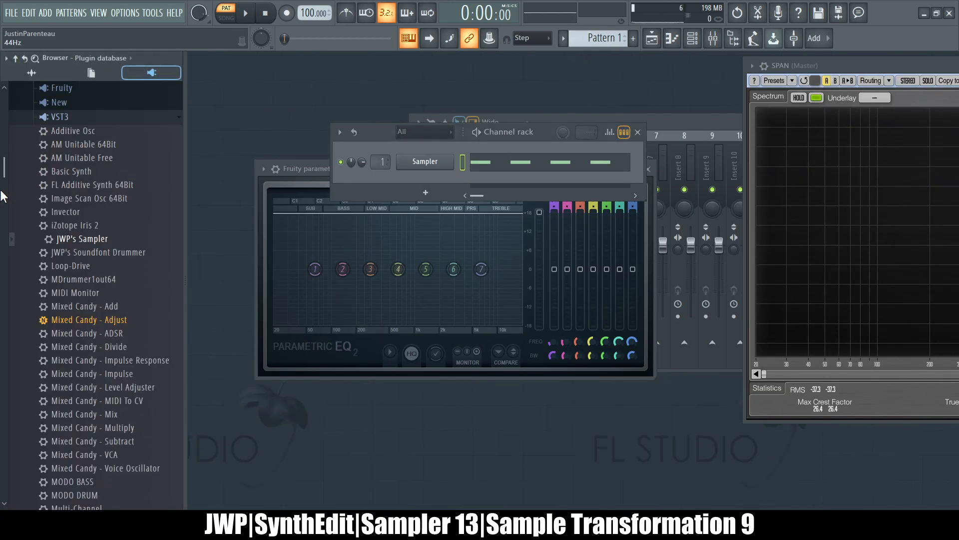
pyautogui.doubleClick(119, 241)
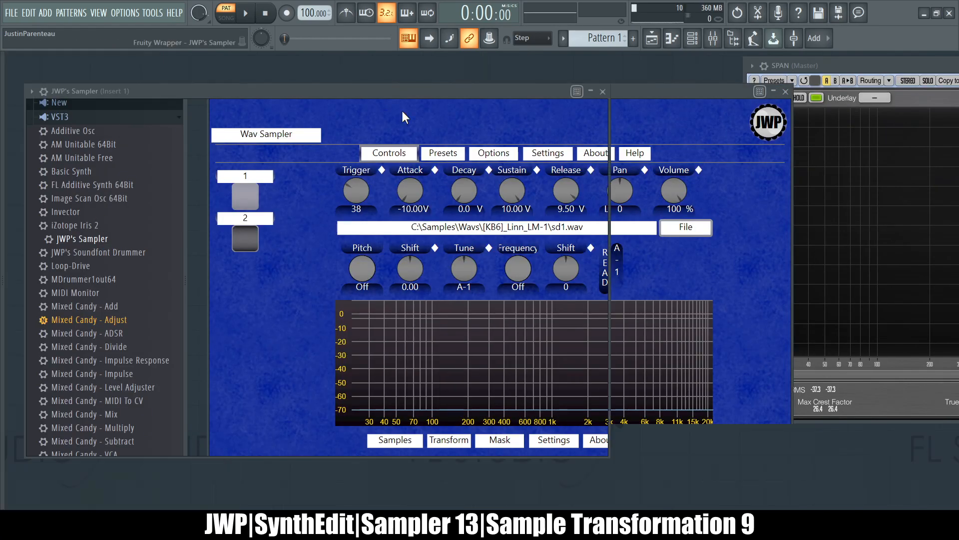
# Step: Hide the plugin picker and toggle the Channel rack
pyautogui.hotkey('alt', 'F8')
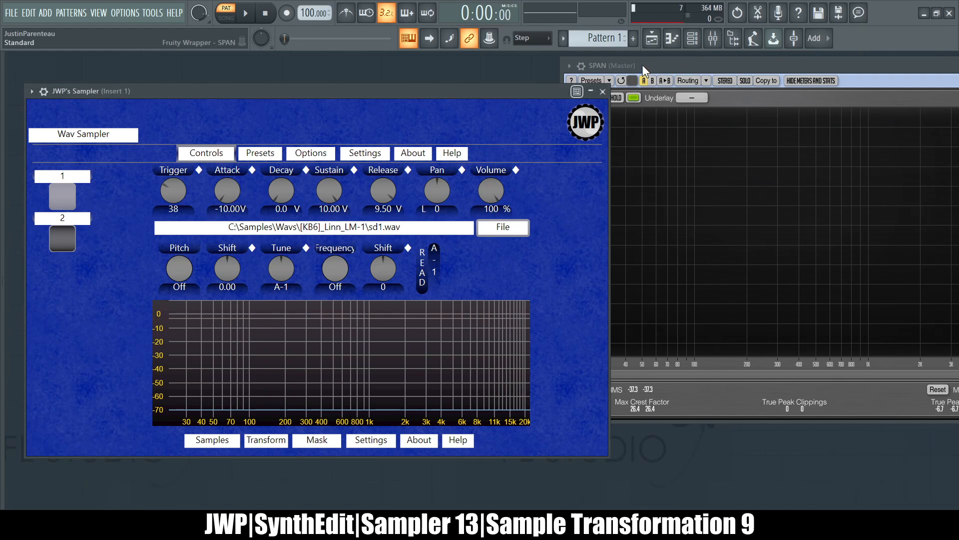
pyautogui.click(693, 39)
pyautogui.click(544, 89)
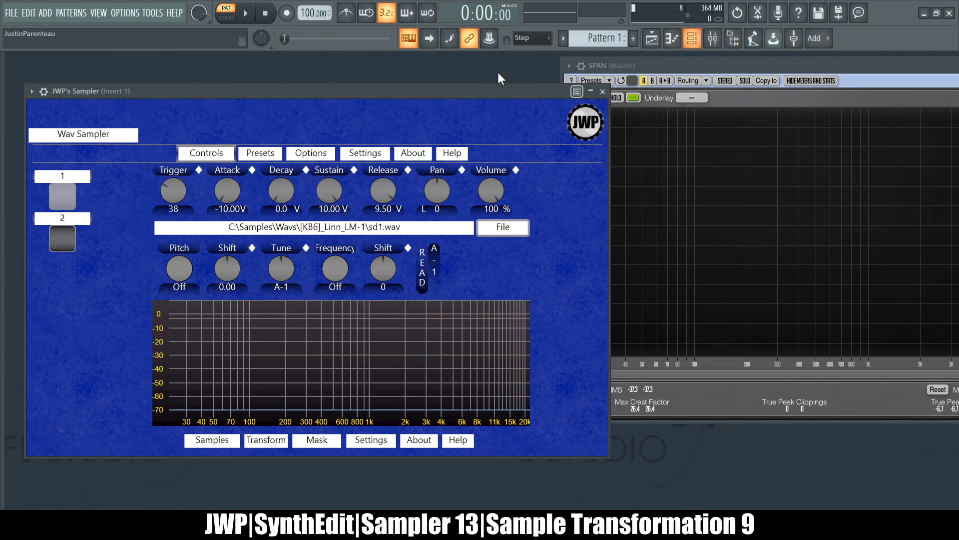
# Step: Load kick1.wav from the [KB6]_Linn_LM-1 folder into the sampler and set Tune to C#2 during playback
pyautogui.click(502, 226)
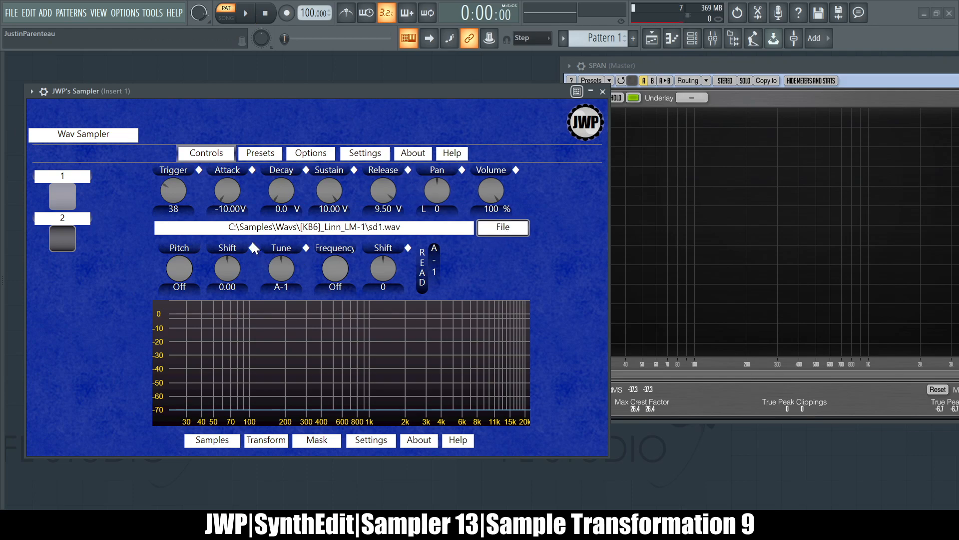
pyautogui.click(650, 443)
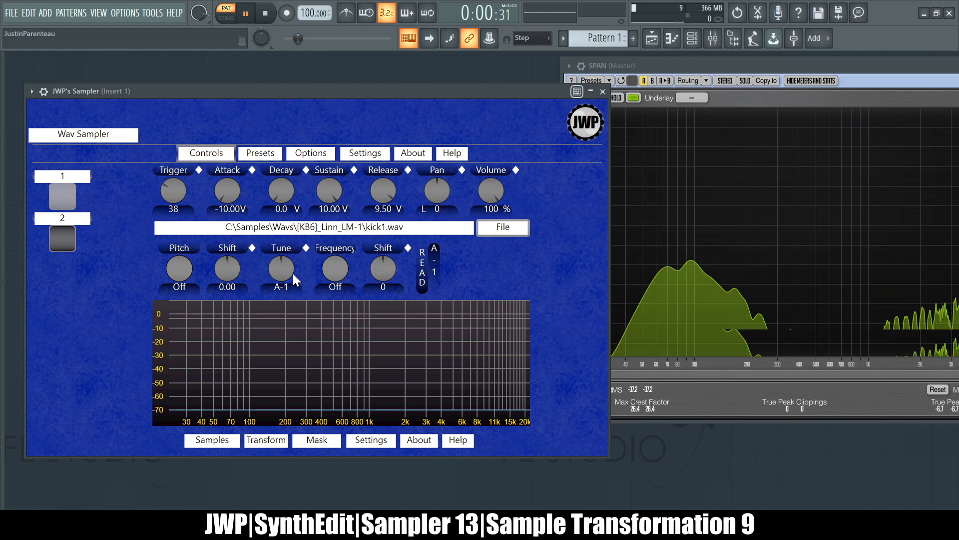
pyautogui.click(296, 448)
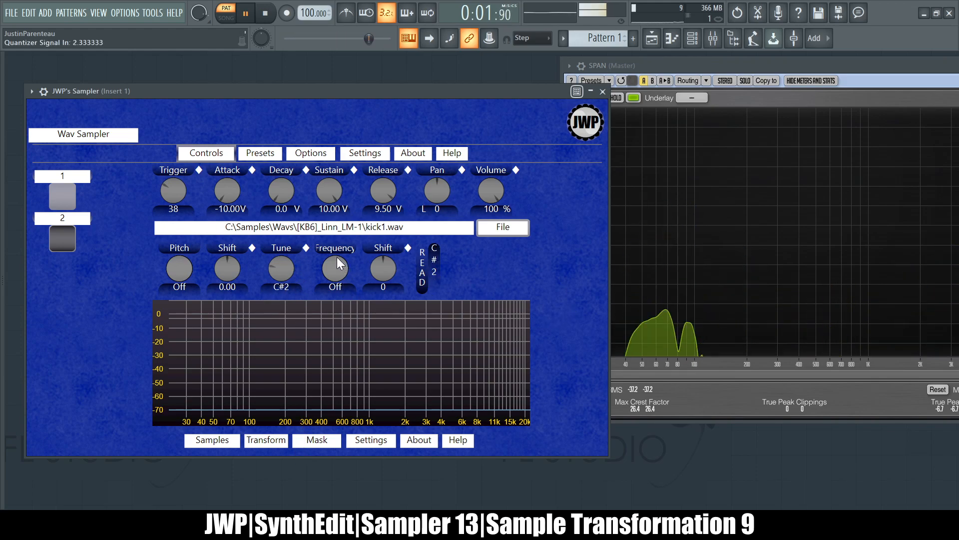
# Step: Turn Frequency on and set its Shift to 12
pyautogui.click(339, 276)
pyautogui.click(383, 288)
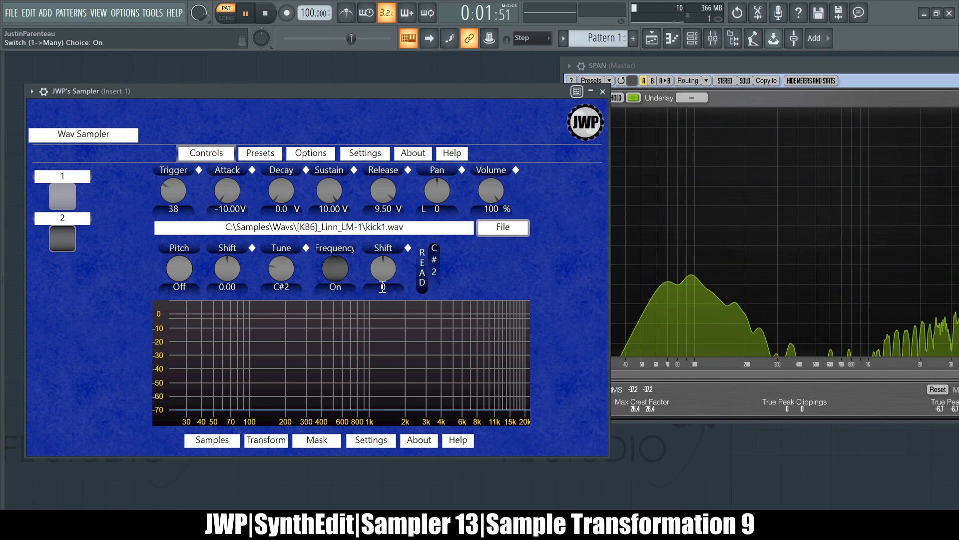
pyautogui.write('12')
pyautogui.press('Return')
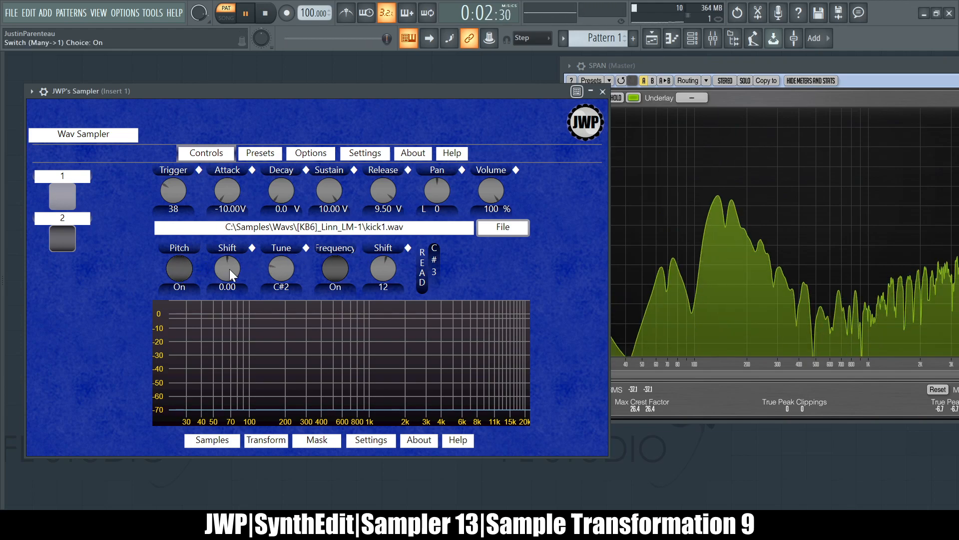
# Step: With Pitch on, test the Pitch Shift at -7 and 7 and the Frequency Shift at -12
pyautogui.moveTo(229, 272); pyautogui.dragTo(232, 315)
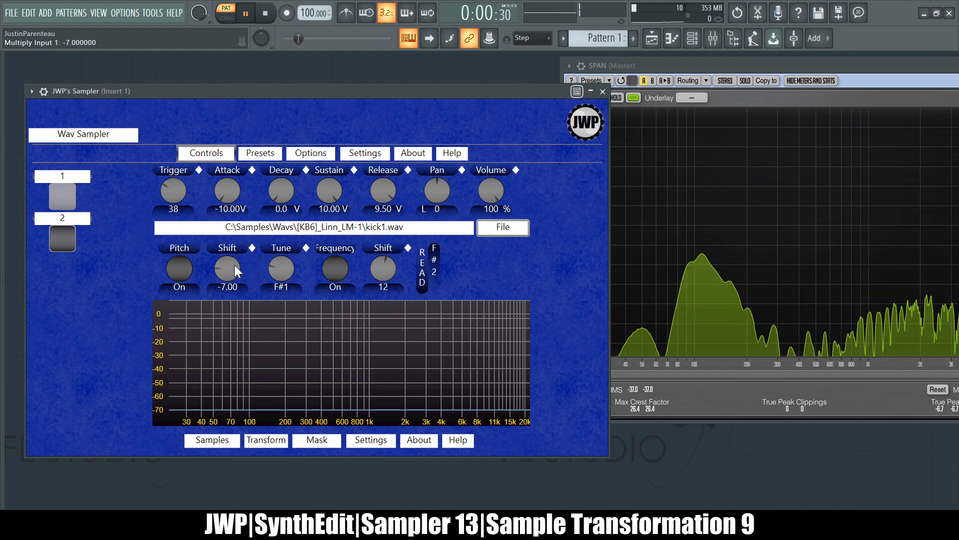
pyautogui.moveTo(237, 262); pyautogui.dragTo(239, 178)
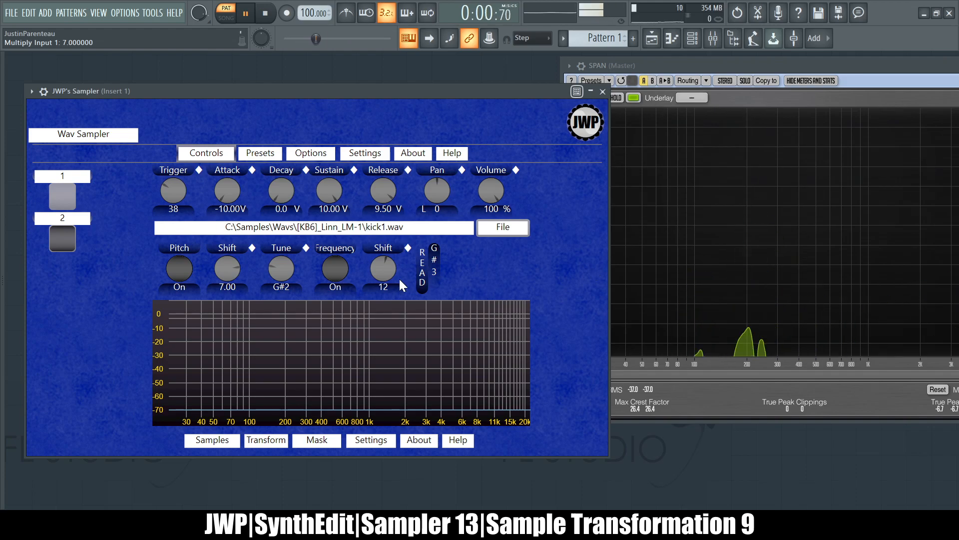
pyautogui.moveTo(390, 266)
pyautogui.mouseDown()
pyautogui.moveTo(386, 290)
pyautogui.moveTo(392, 280)
pyautogui.mouseUp()
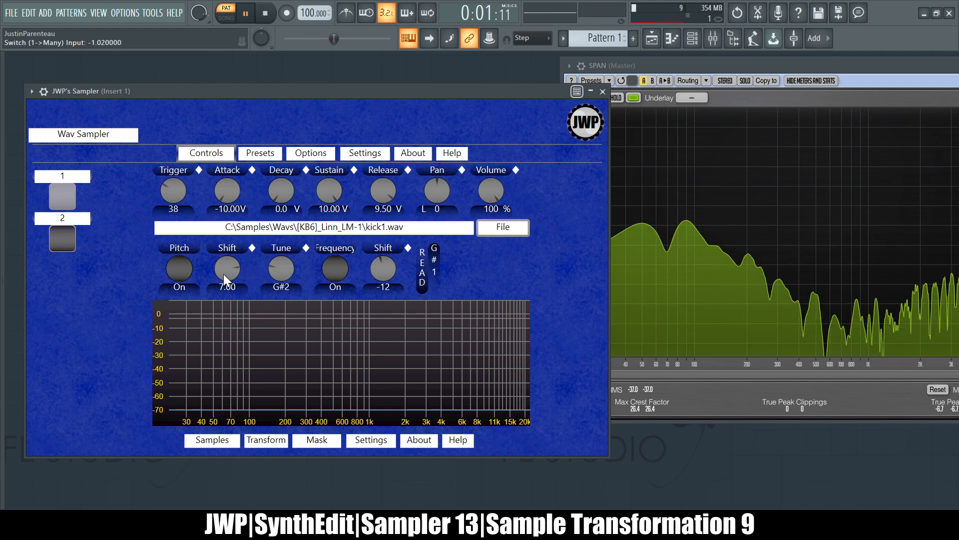
# Step: Reset the Frequency Shift to 0 and try opposing shifts: Pitch Shift -7 with Frequency Shift 7
pyautogui.click(411, 248)
pyautogui.moveTo(236, 267); pyautogui.dragTo(236, 348)
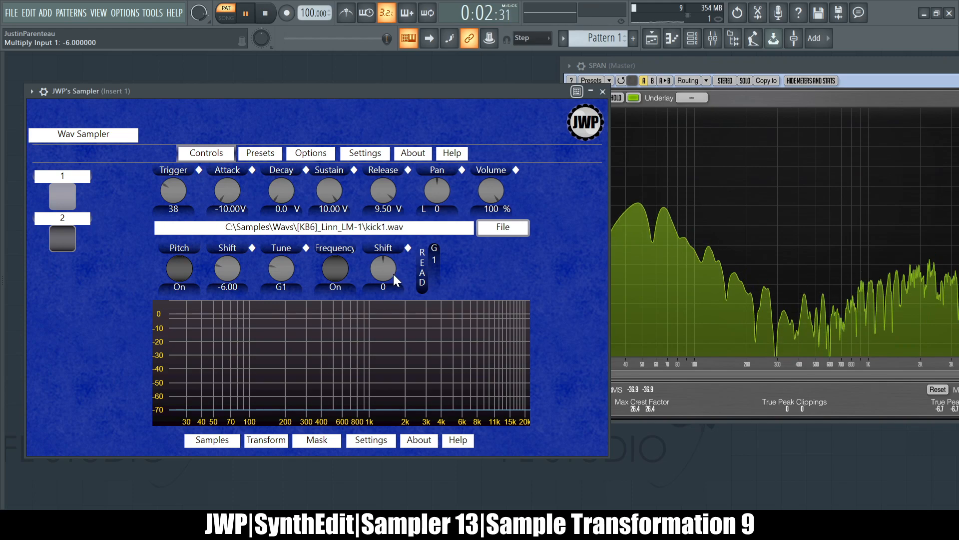
pyautogui.moveTo(231, 274); pyautogui.dragTo(232, 283)
pyautogui.moveTo(388, 262)
pyautogui.mouseDown()
pyautogui.moveTo(392, 225)
pyautogui.moveTo(388, 258)
pyautogui.mouseUp()
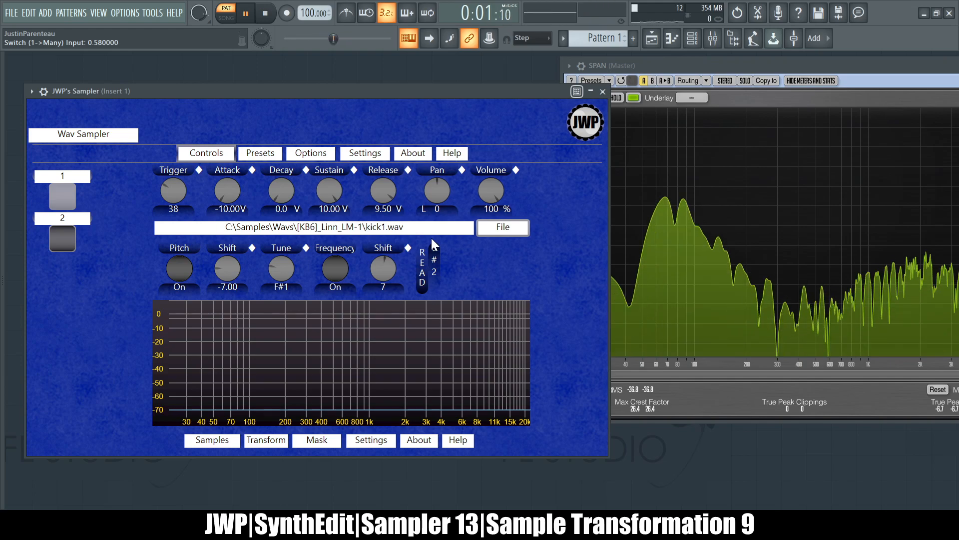
# Step: Try a Pitch Shift of 0, and set the Pitch Shift to -12 with the Frequency Shift at 12
pyautogui.moveTo(225, 269); pyautogui.dragTo(232, 237)
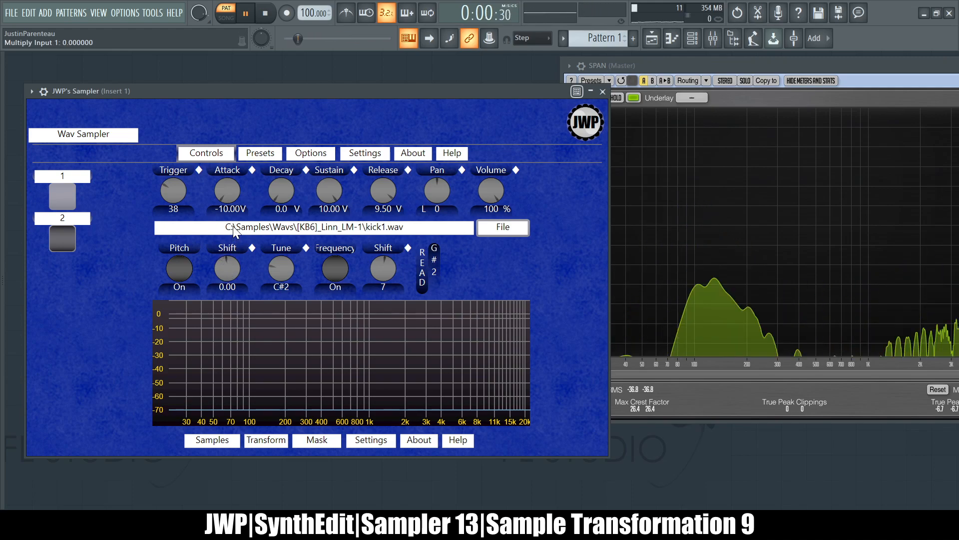
pyautogui.moveTo(378, 275)
pyautogui.mouseDown()
pyautogui.moveTo(378, 287)
pyautogui.moveTo(383, 254)
pyautogui.moveTo(382, 267)
pyautogui.mouseUp()
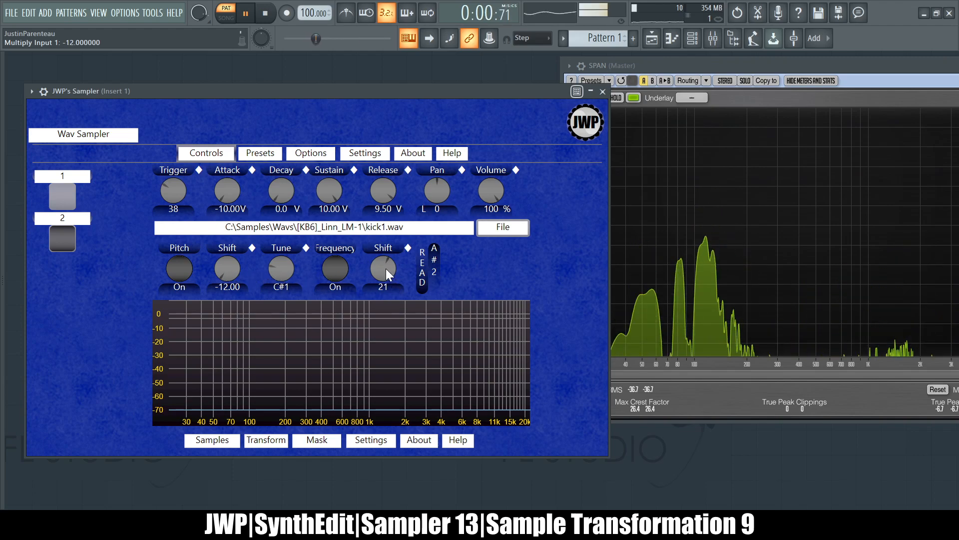
pyautogui.moveTo(385, 267); pyautogui.dragTo(384, 272)
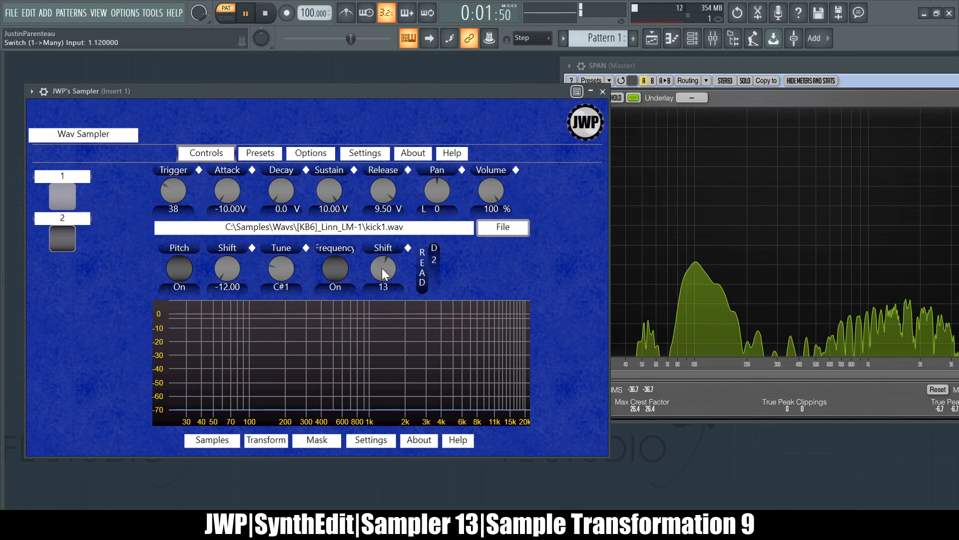
pyautogui.moveTo(382, 272)
pyautogui.mouseDown()
pyautogui.moveTo(386, 260)
pyautogui.moveTo(385, 269)
pyautogui.mouseUp()
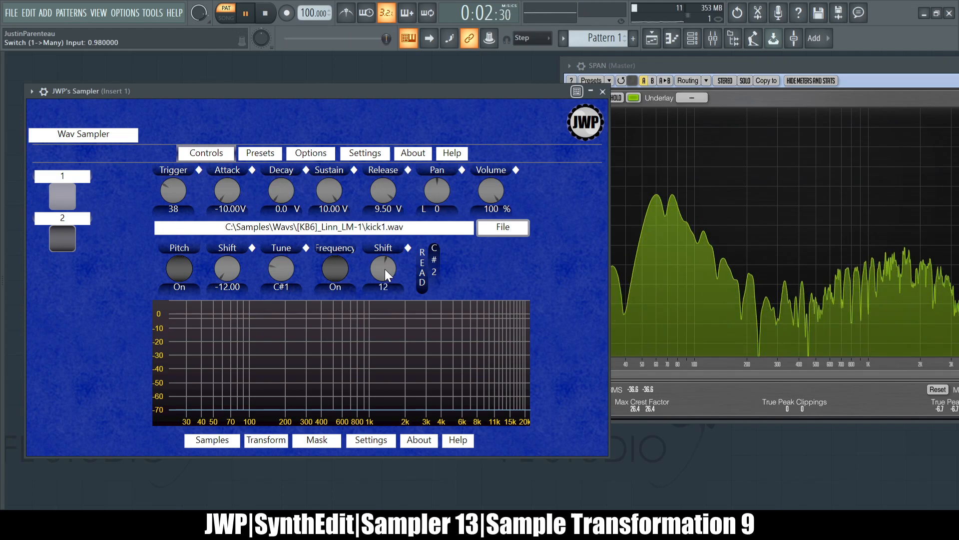
# Step: Compare the kick in SPAN with Pitch off, with Pitch and Frequency both off, and with both on
pyautogui.click(176, 271)
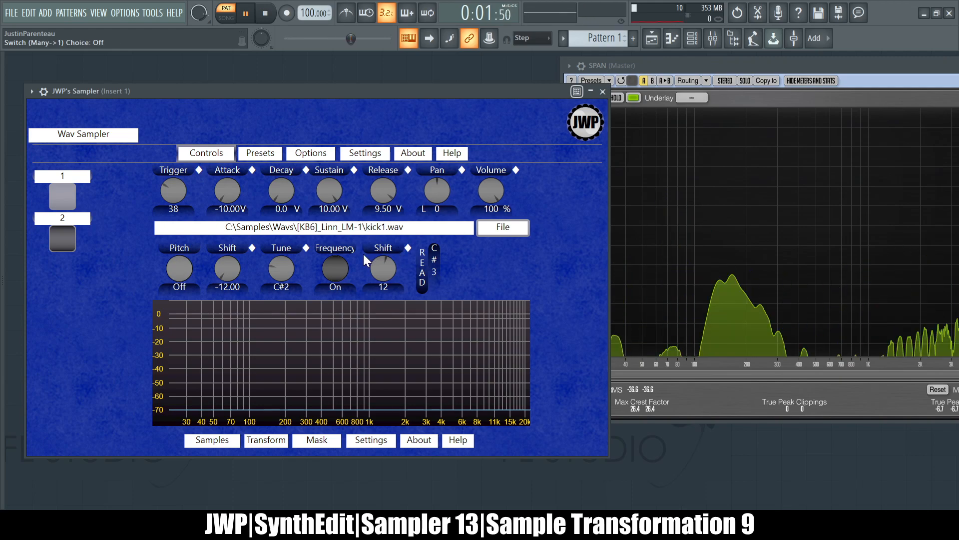
pyautogui.click(179, 268)
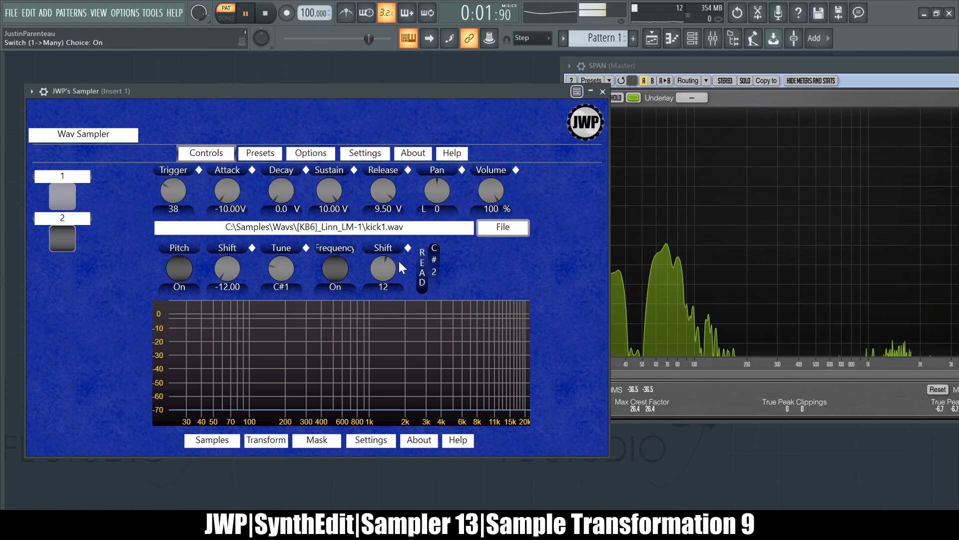
pyautogui.click(345, 268)
pyautogui.click(172, 281)
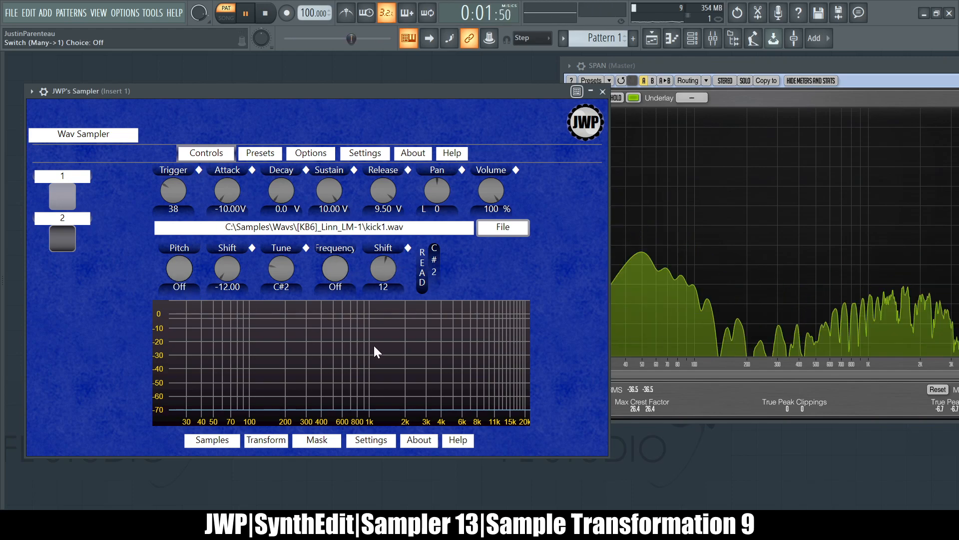
pyautogui.click(336, 269)
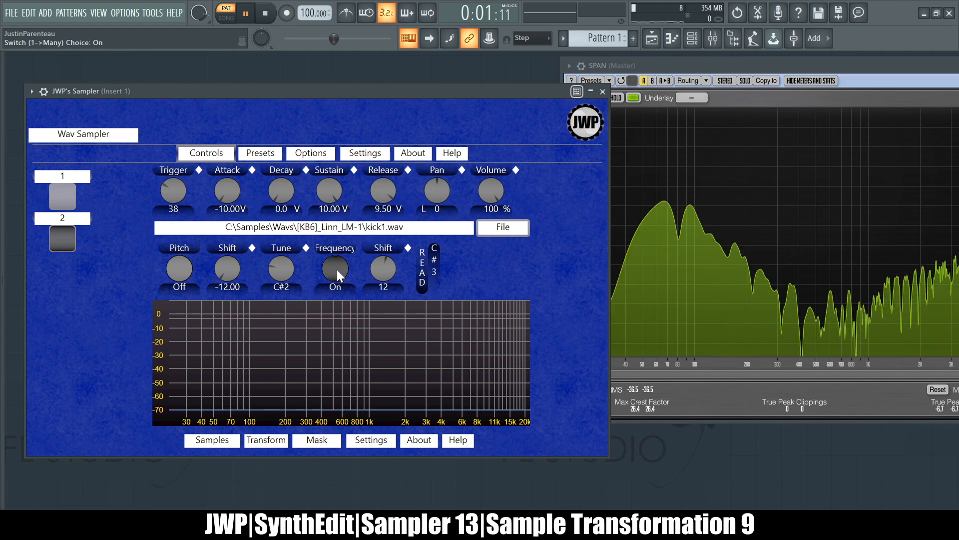
pyautogui.click(186, 272)
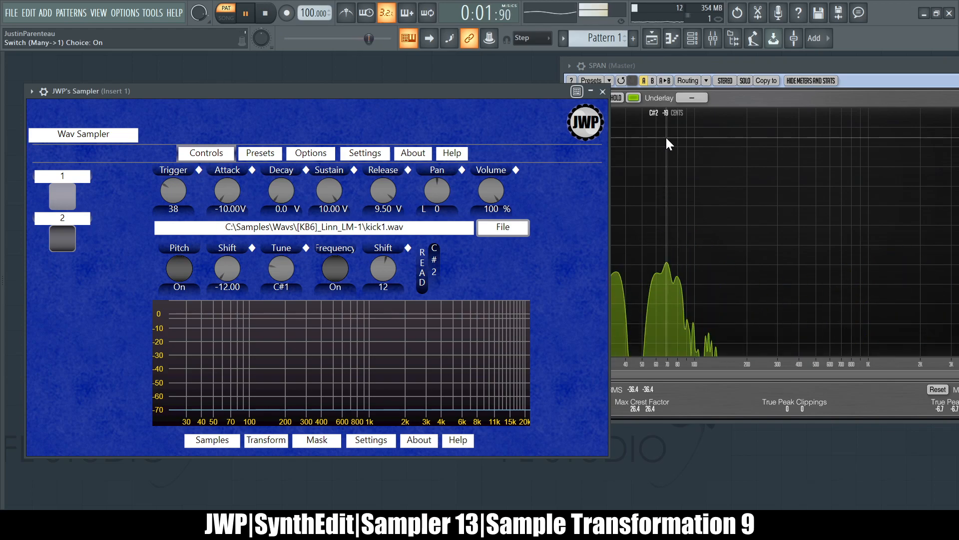
# Step: Compare the unprocessed kick against Frequency alone, ending with both Pitch and Frequency switched on
pyautogui.click(346, 267)
pyautogui.click(187, 263)
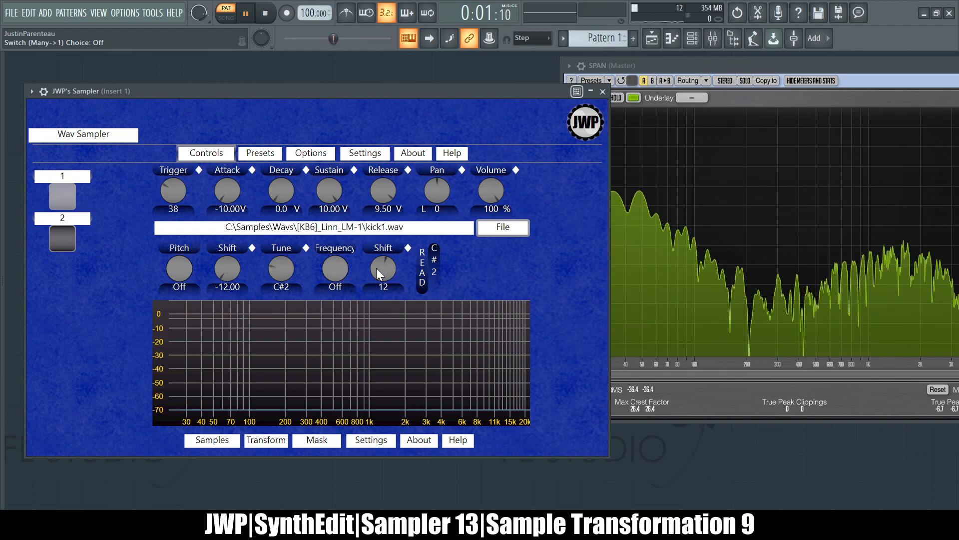
pyautogui.click(333, 271)
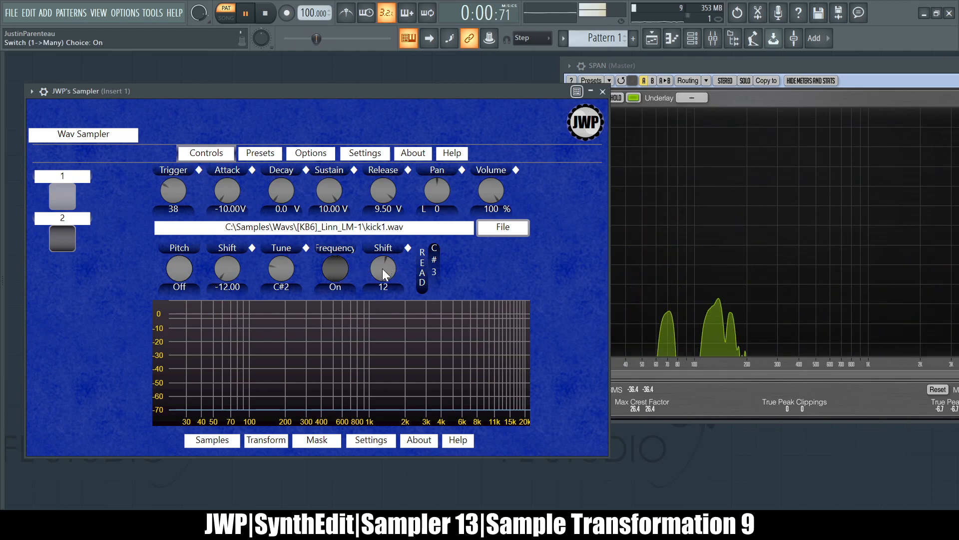
pyautogui.click(332, 268)
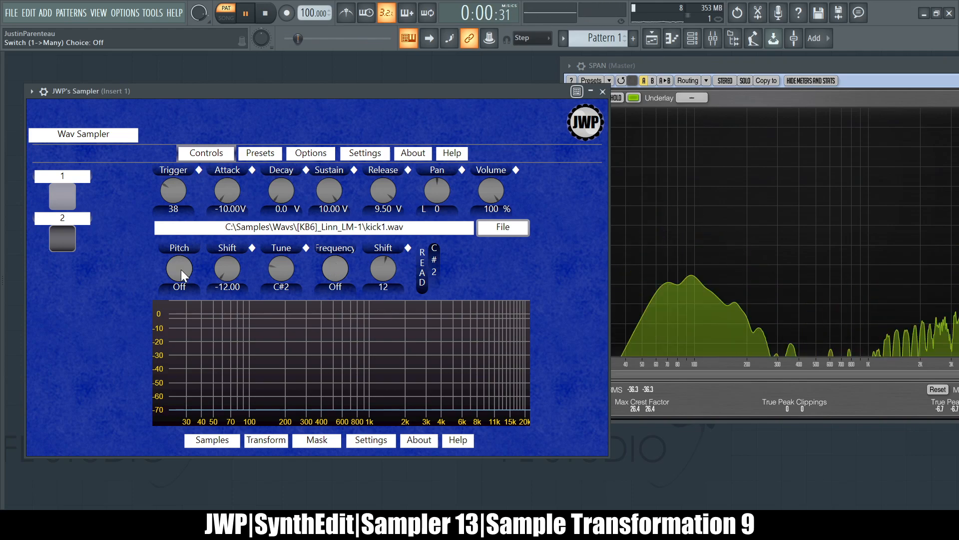
pyautogui.click(180, 266)
pyautogui.click(326, 273)
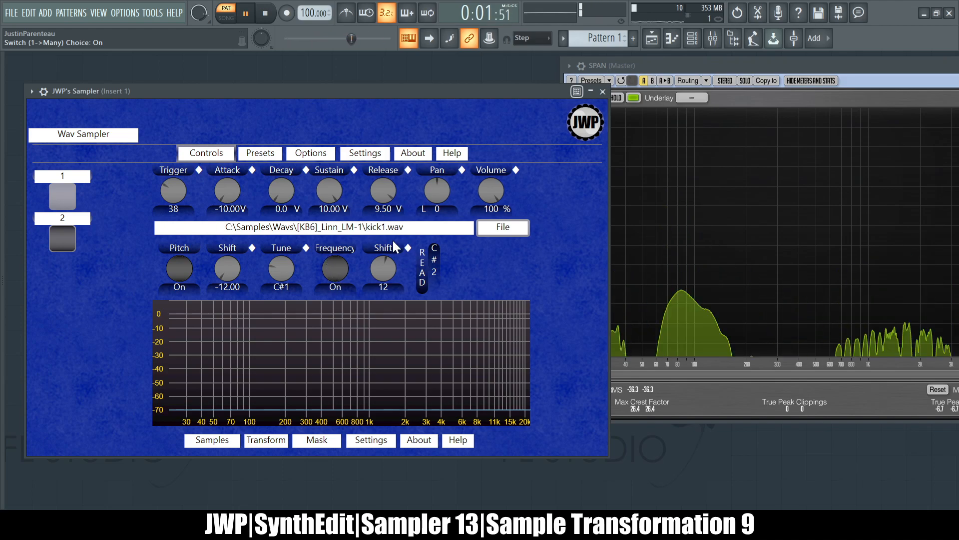
# Step: Turn Pitch and Frequency off, load sd2.wav into the sampler, and set Tune to G#2
pyautogui.click(175, 273)
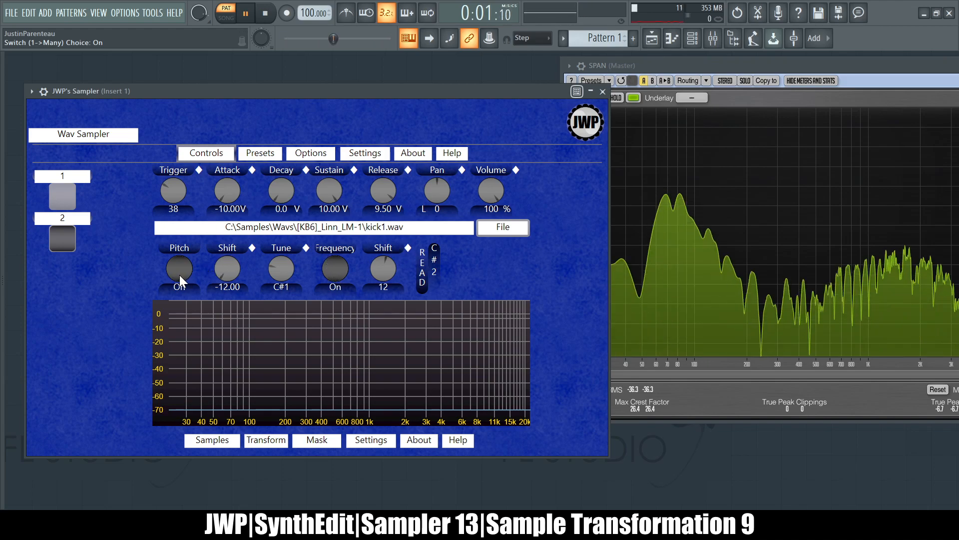
pyautogui.click(330, 273)
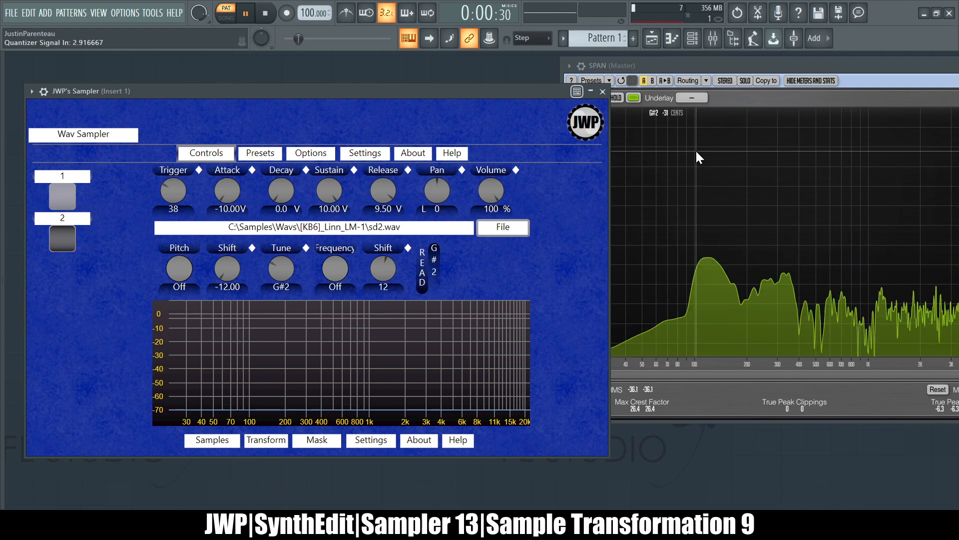
# Step: Compare the sd2.wav snare in SPAN with Pitch and Frequency switched on and off
pyautogui.click(183, 268)
pyautogui.click(337, 268)
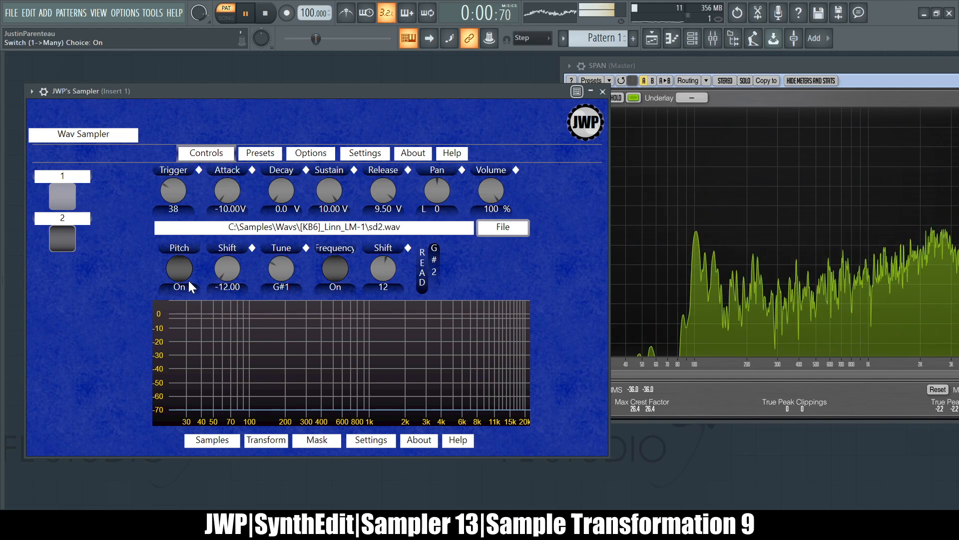
pyautogui.click(180, 268)
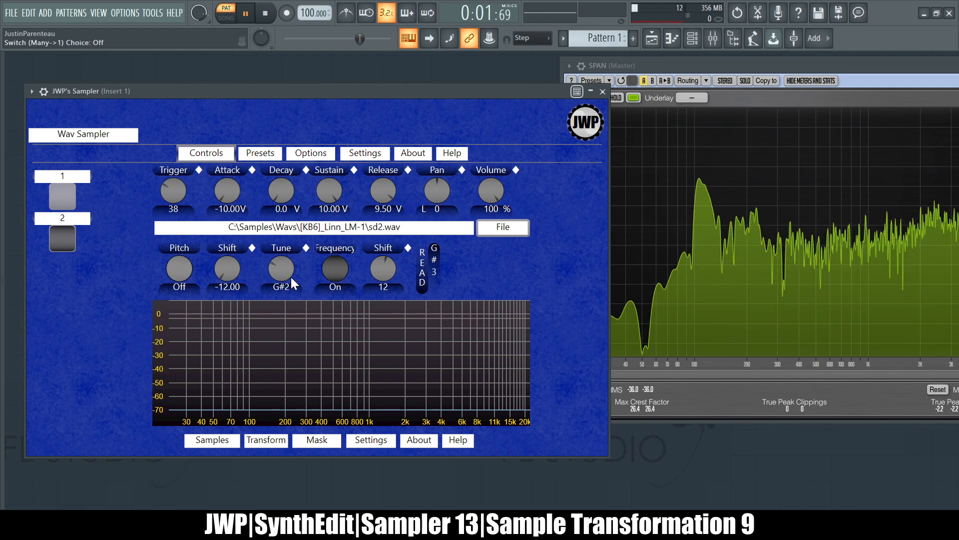
pyautogui.click(335, 274)
# Step: Set the Pitch Shift to 12 and the Frequency Shift to -12, with both Frequency and Pitch turned on
pyautogui.click(232, 273)
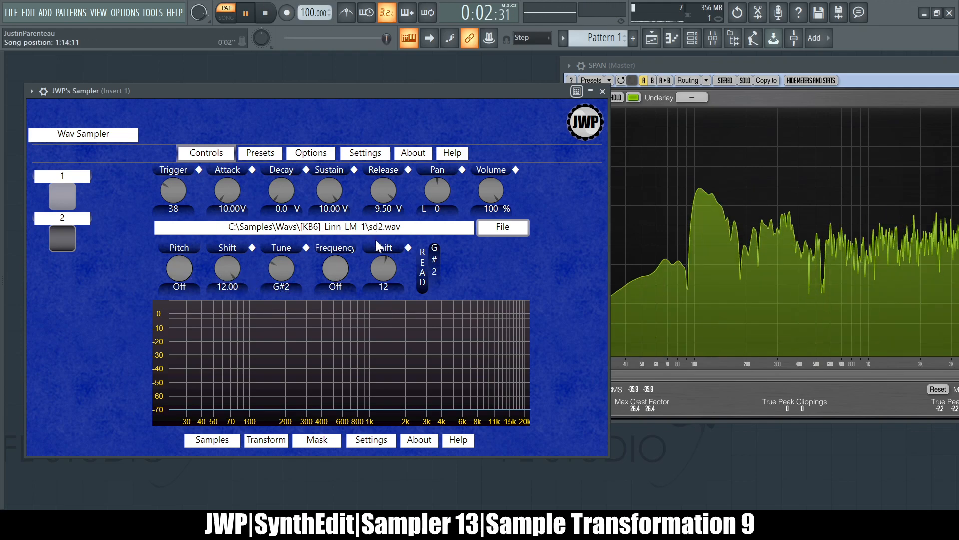
pyautogui.moveTo(381, 270); pyautogui.dragTo(385, 285)
pyautogui.click(336, 270)
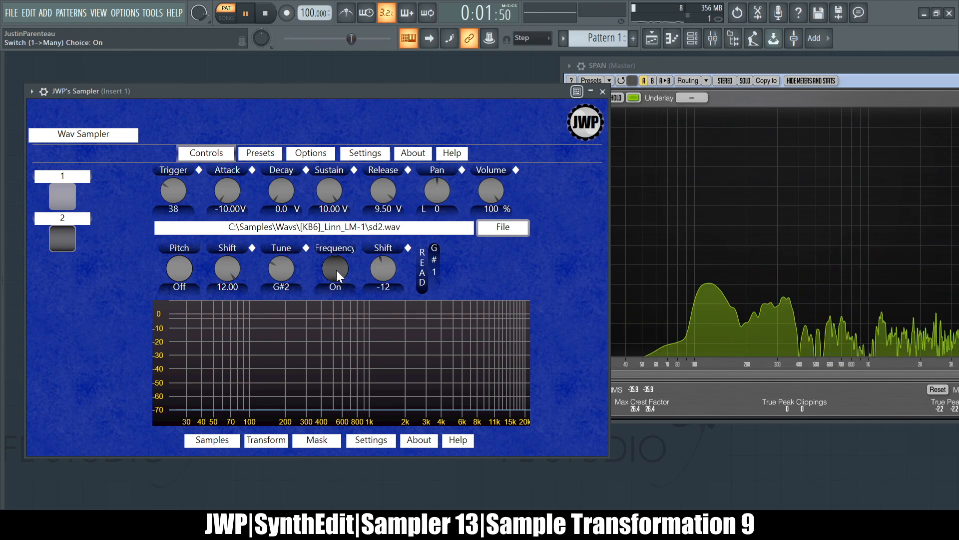
pyautogui.click(181, 271)
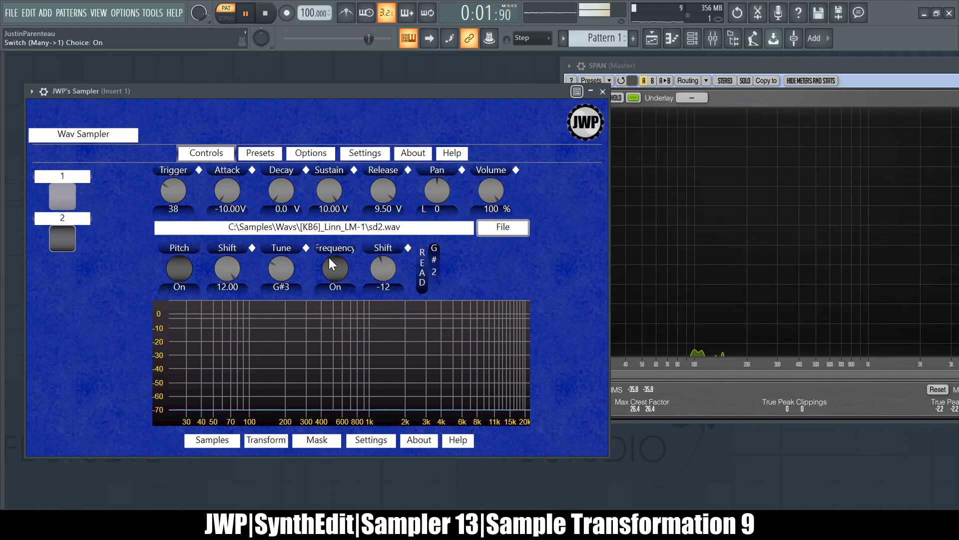
# Step: Set the Pitch Shift to 6 and the Frequency Shift to -6
pyautogui.moveTo(232, 268); pyautogui.dragTo(242, 310)
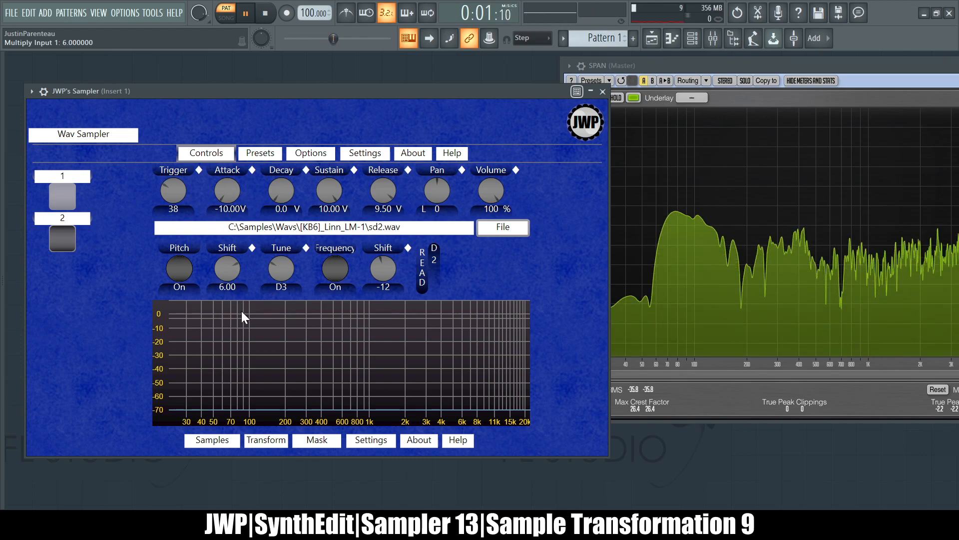
pyautogui.moveTo(376, 261)
pyautogui.mouseDown()
pyautogui.moveTo(380, 238)
pyautogui.moveTo(377, 259)
pyautogui.mouseUp()
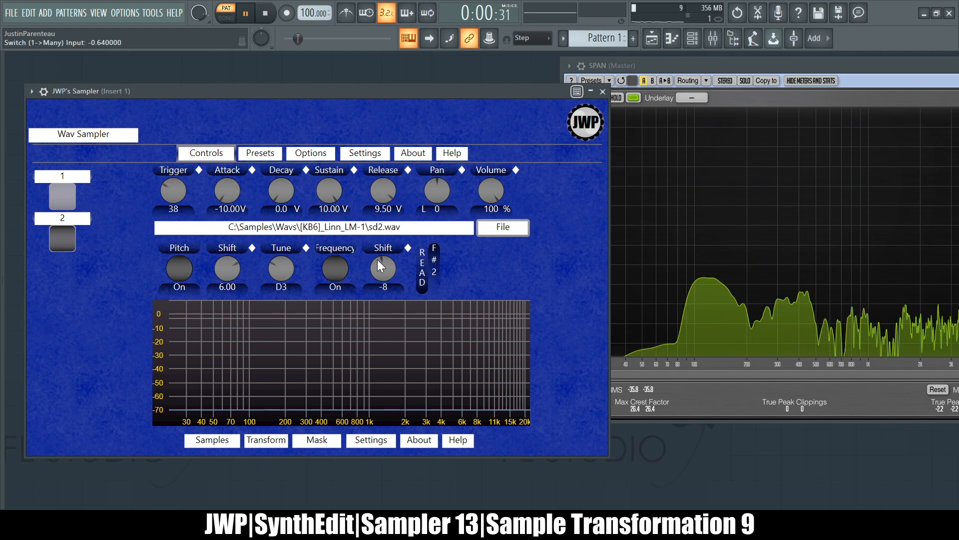
pyautogui.moveTo(377, 259); pyautogui.dragTo(382, 274)
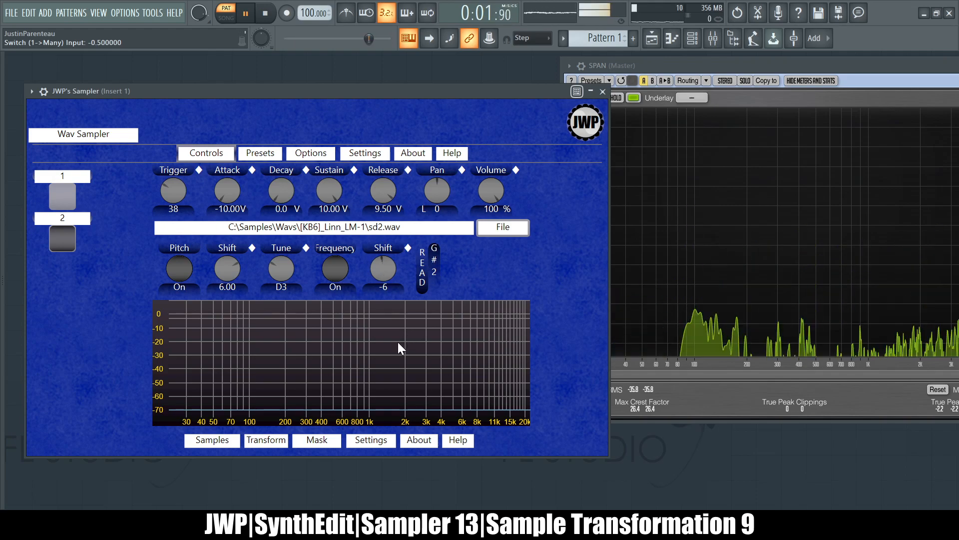
# Step: Stop playback, move the SPAN window further into view, and bring JWP's Sampler back to the front
pyautogui.click(268, 14)
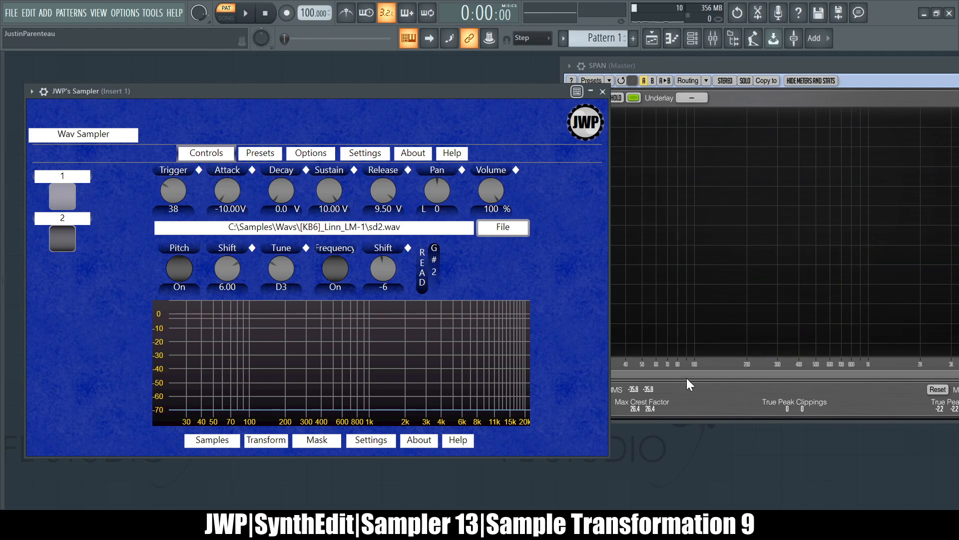
pyautogui.moveTo(815, 67); pyautogui.dragTo(658, 80)
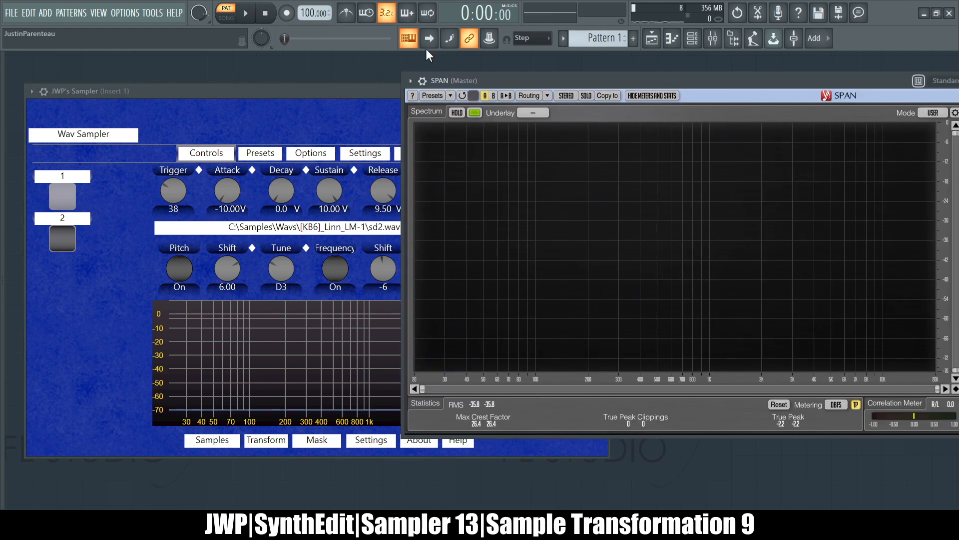
pyautogui.click(340, 91)
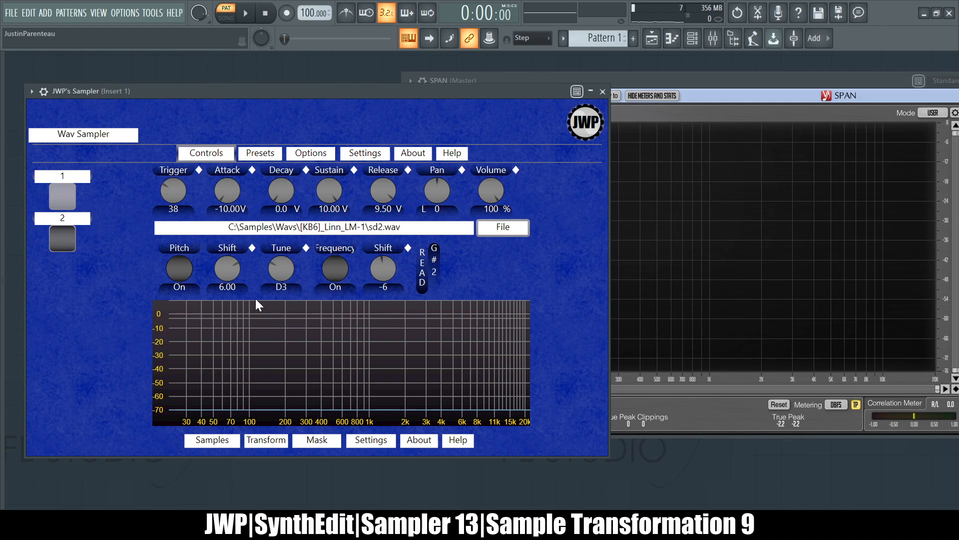
# Step: Load chh.wav from the [KB6]_Linn_LM-1 folder into the sampler and start playback
pyautogui.click(508, 229)
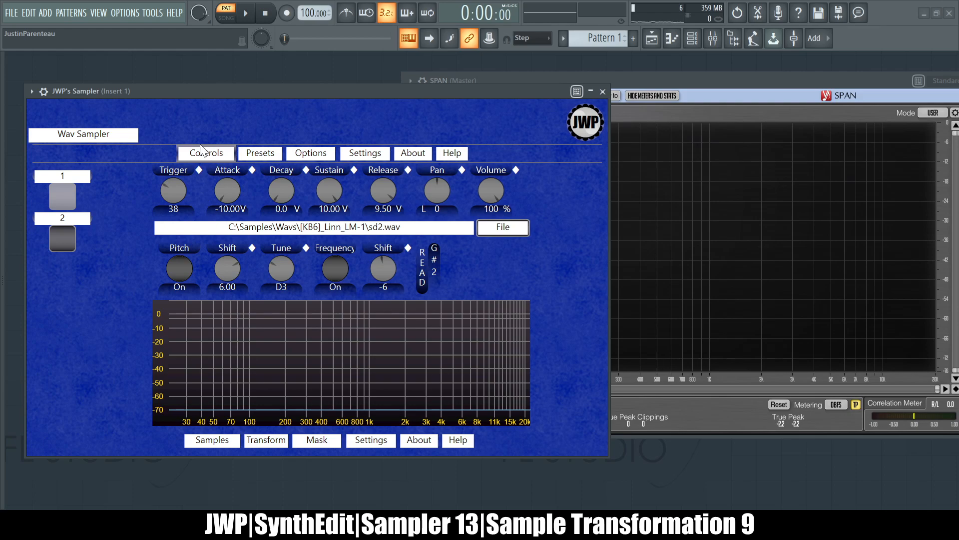
pyautogui.click(605, 434)
pyautogui.click(245, 14)
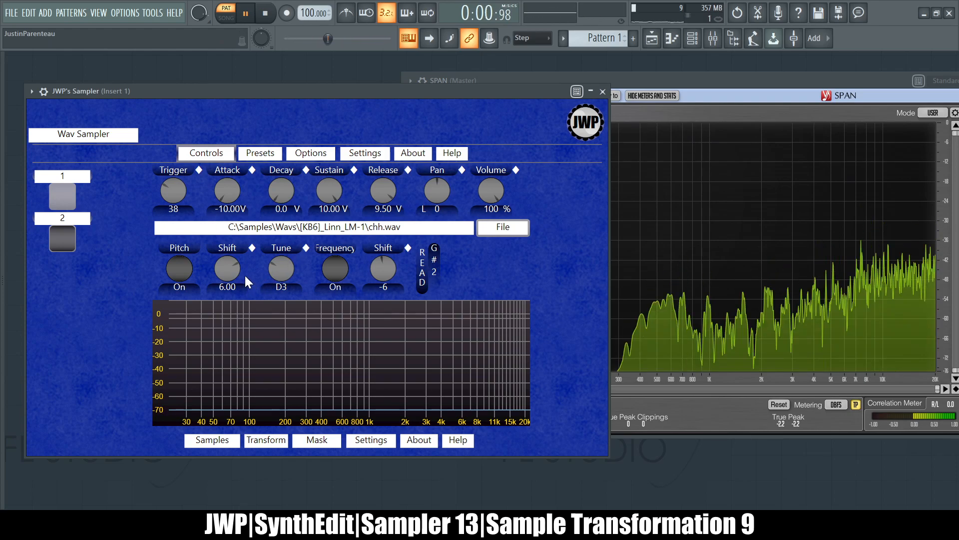
# Step: Set the Pitch Shift to 12 and the Frequency Shift to -12 for chh.wav, leaving both Pitch and Frequency on
pyautogui.click(179, 270)
pyautogui.click(337, 268)
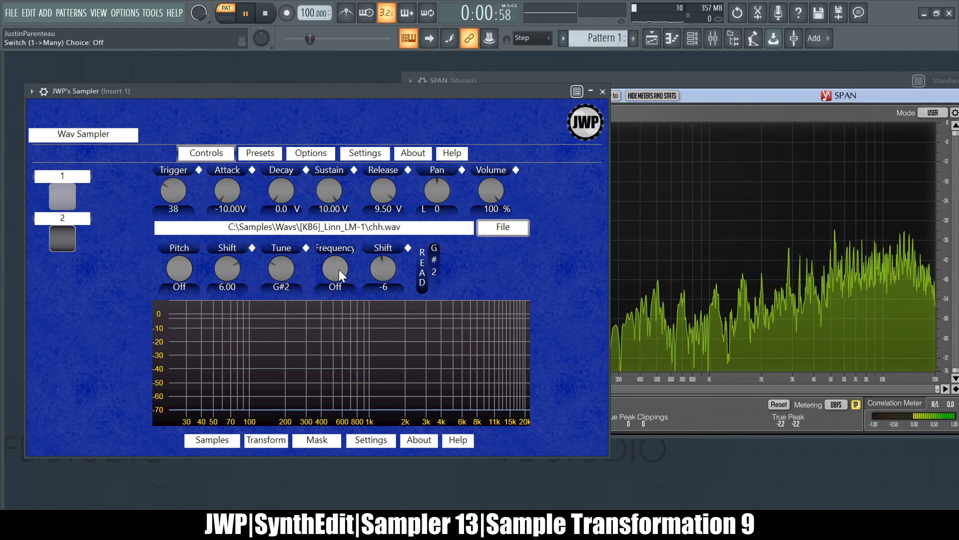
pyautogui.moveTo(231, 271); pyautogui.dragTo(233, 175)
pyautogui.click(175, 270)
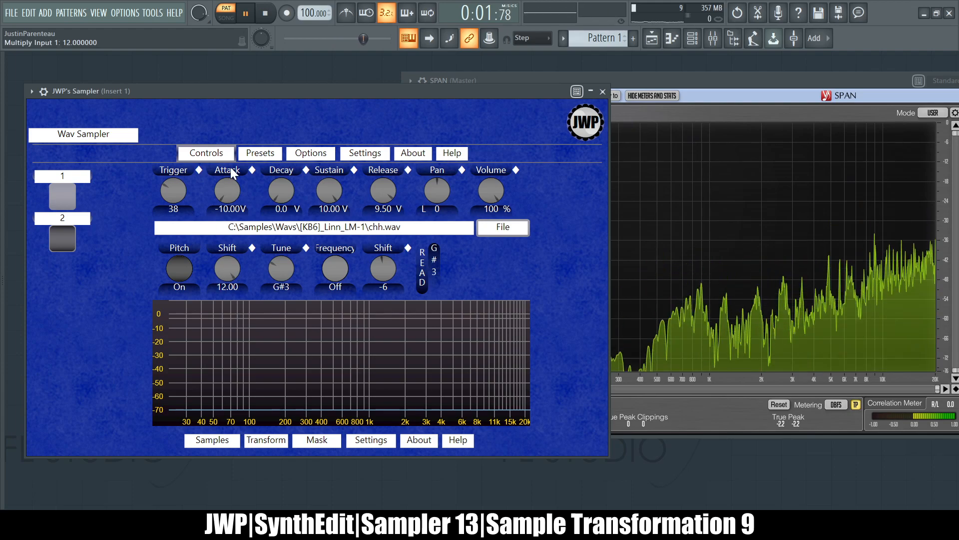
pyautogui.moveTo(374, 259); pyautogui.dragTo(374, 264)
pyautogui.click(335, 264)
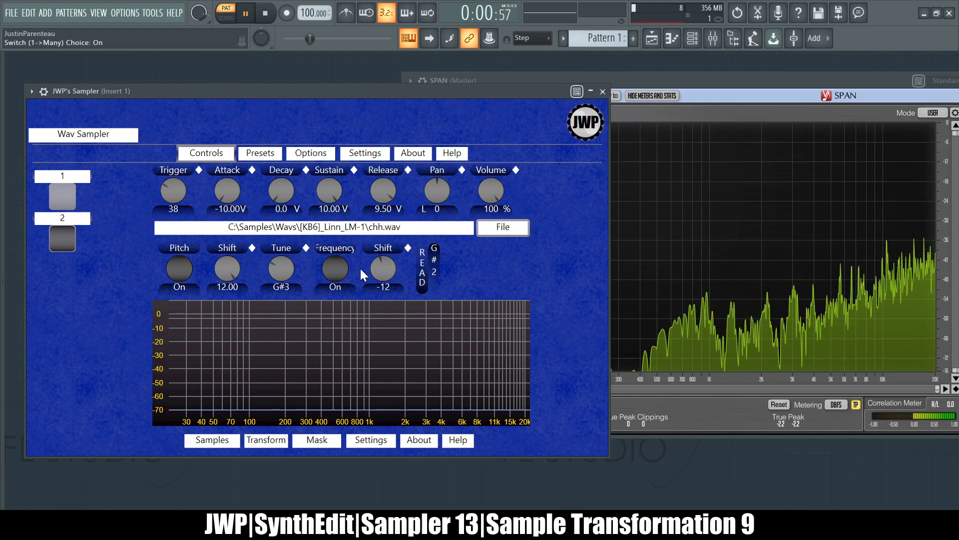
# Step: Compare the chh.wav hi-hat in SPAN with Pitch and Frequency switched off and on, and stop playback
pyautogui.click(335, 273)
pyautogui.click(183, 267)
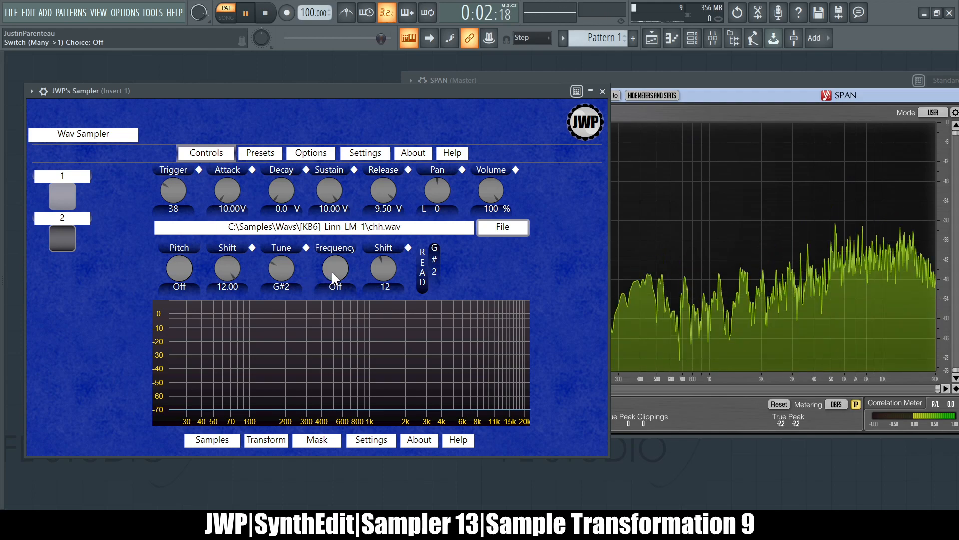
pyautogui.click(333, 271)
pyautogui.click(184, 271)
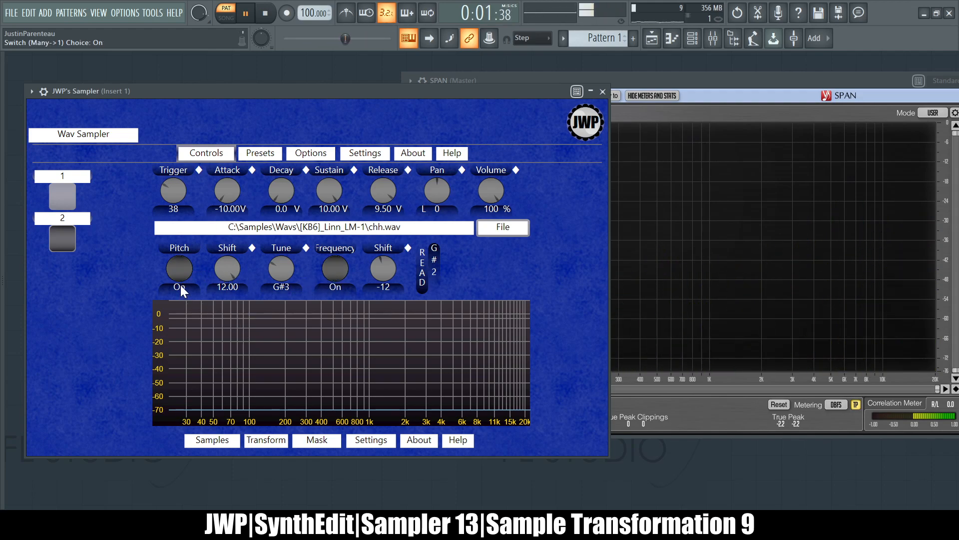
pyautogui.click(178, 269)
pyautogui.click(335, 270)
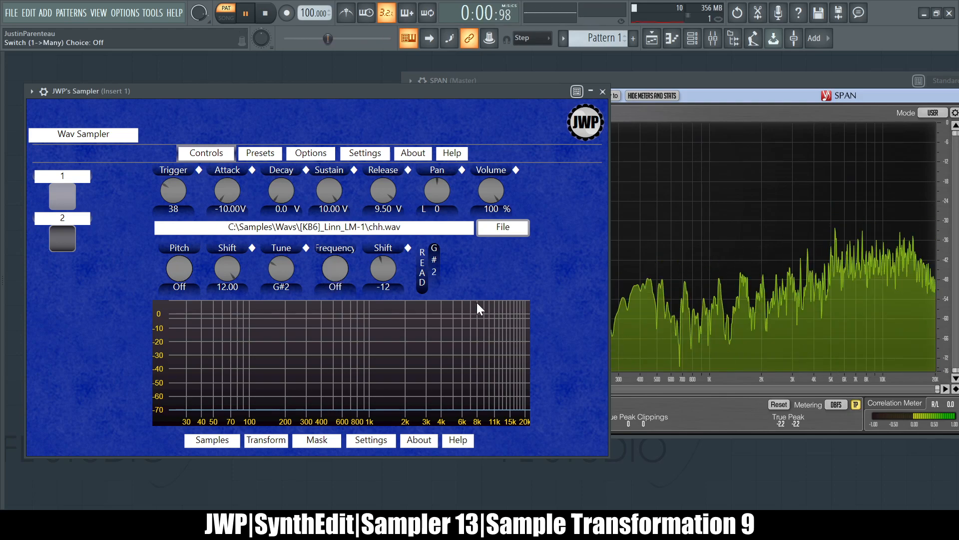
pyautogui.press('space')
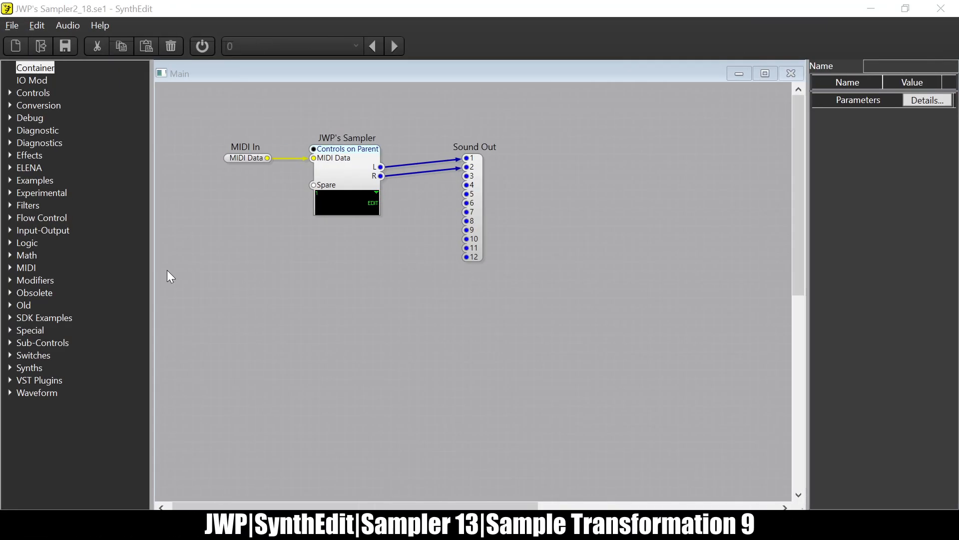
# Step: In SynthEdit, open the JWP's Sampler container and the pitch Shift knob's container inside it
pyautogui.click(348, 162)
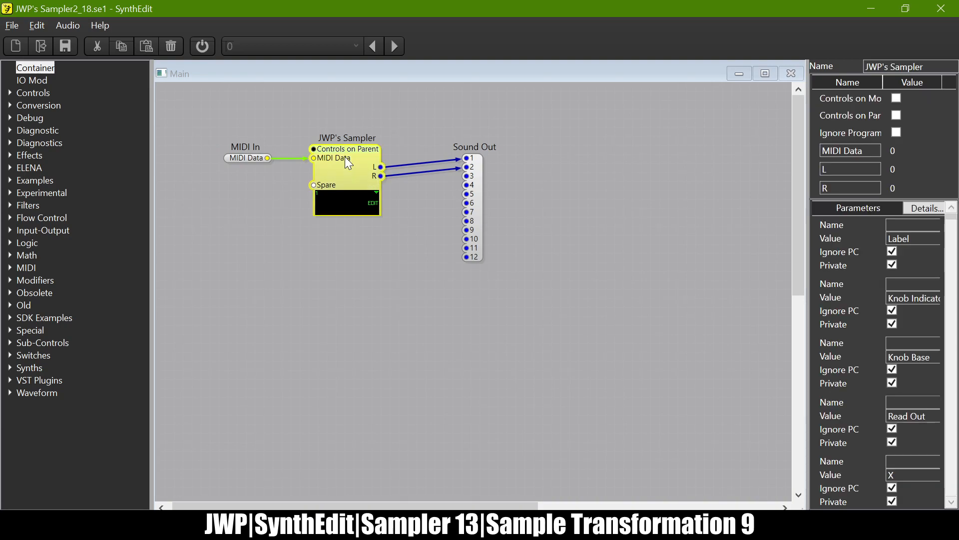
pyautogui.doubleClick(352, 176)
pyautogui.scroll(-5, 353, 176)
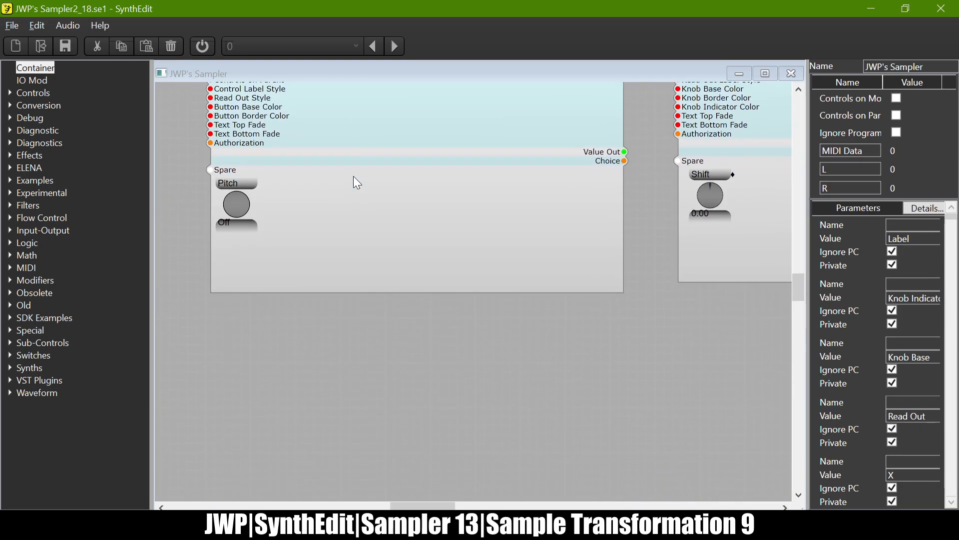
pyautogui.scroll(1, 352, 176)
pyautogui.hscroll(5, 353, 176)
pyautogui.scroll(1, 517, 157)
pyautogui.doubleClick(518, 157)
pyautogui.scroll(2, 292, 263)
pyautogui.hscroll(1, 293, 263)
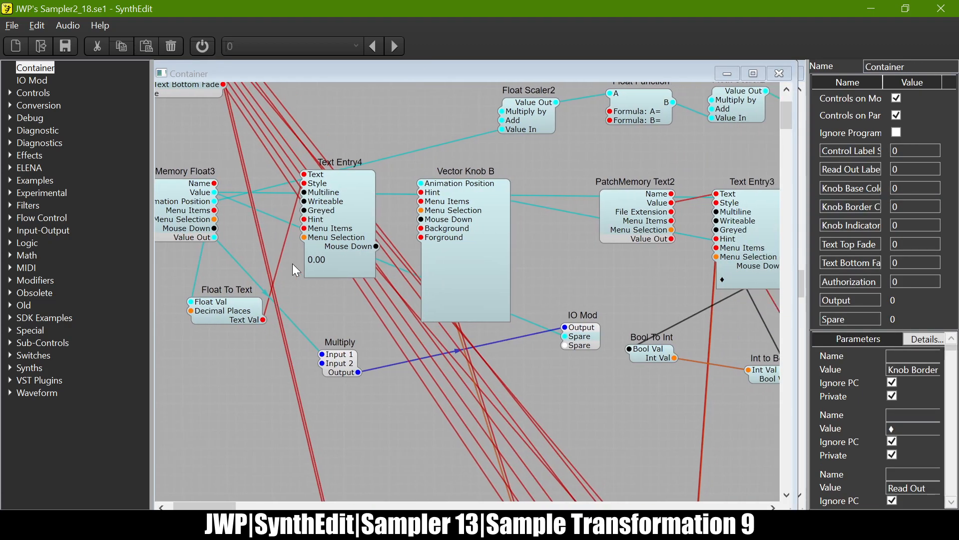
# Step: Examine the Multiply by values of the two Float Scaler2 modules on either side of the Float Function
pyautogui.hscroll(4, 293, 266)
pyautogui.hscroll(-5, 294, 266)
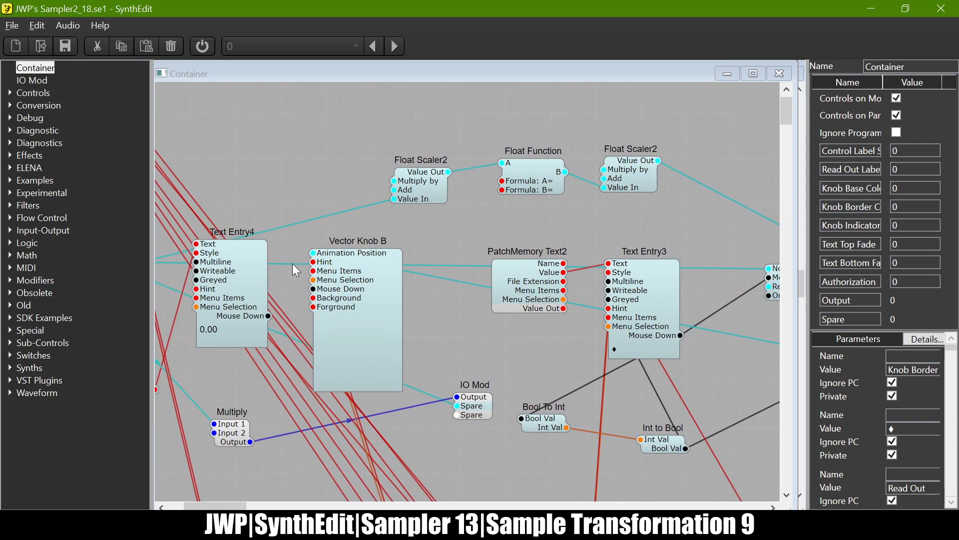
pyautogui.hscroll(5, 296, 270)
pyautogui.click(422, 181)
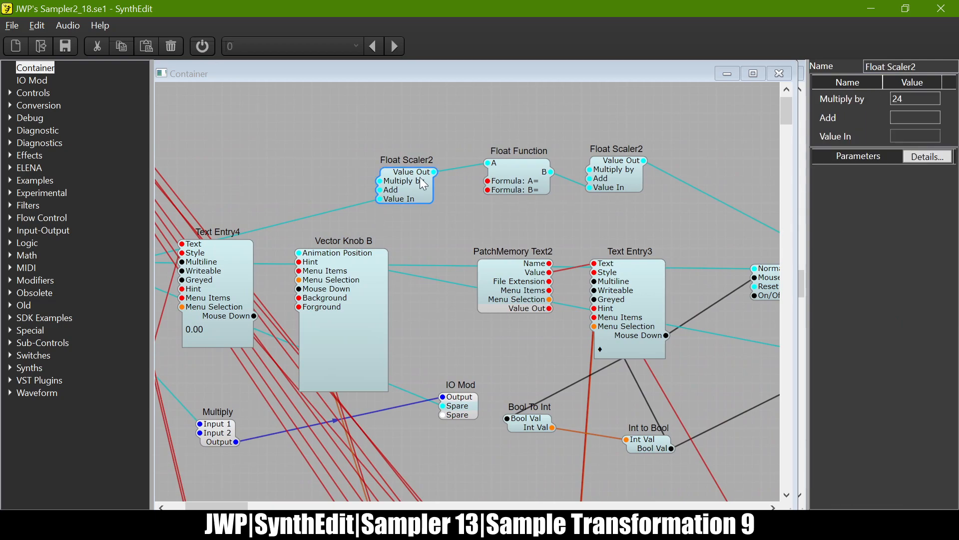
pyautogui.click(629, 173)
pyautogui.click(420, 187)
pyautogui.hscroll(-5, 333, 183)
pyautogui.hscroll(6, 335, 189)
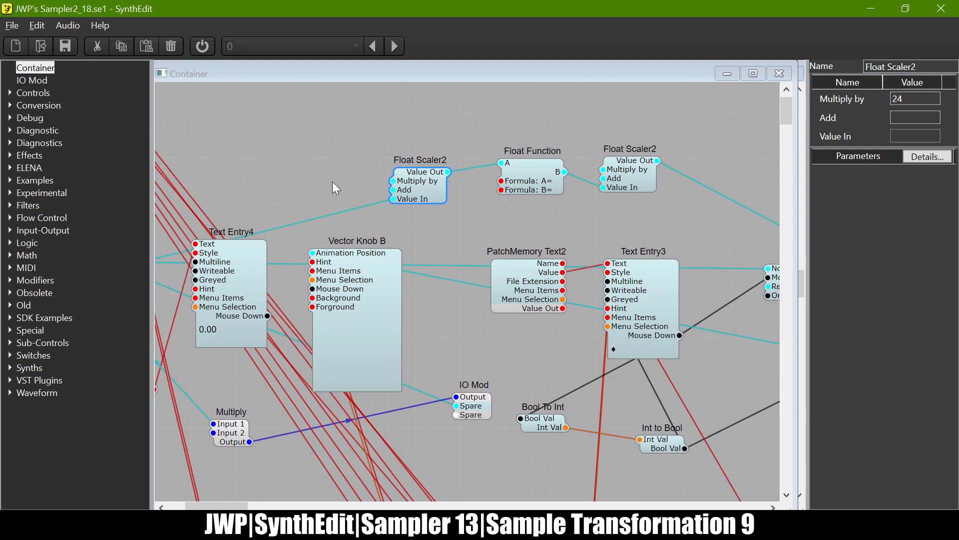
pyautogui.click(570, 173)
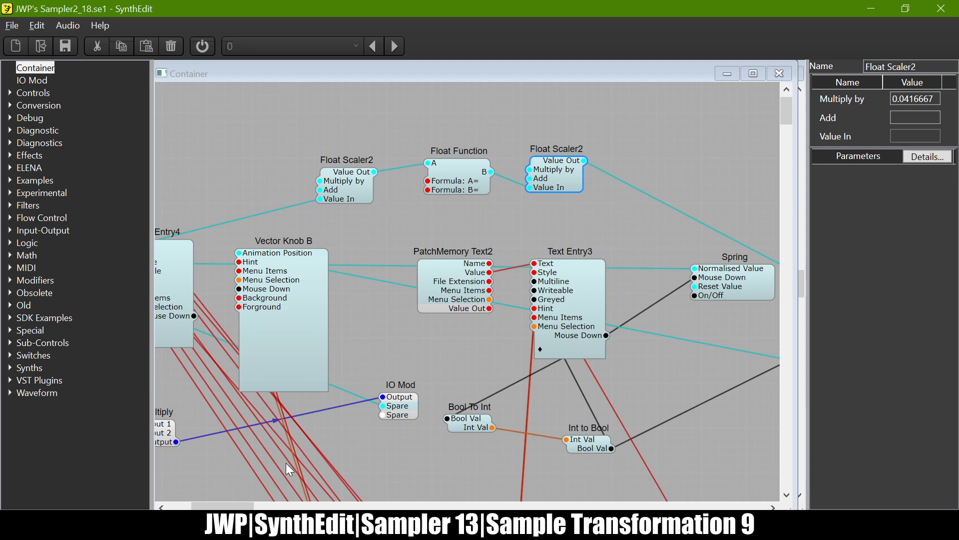
# Step: Set Multiply by to 0.02083333 on the Float Scaler2 that follows the Float Function
pyautogui.click(228, 524)
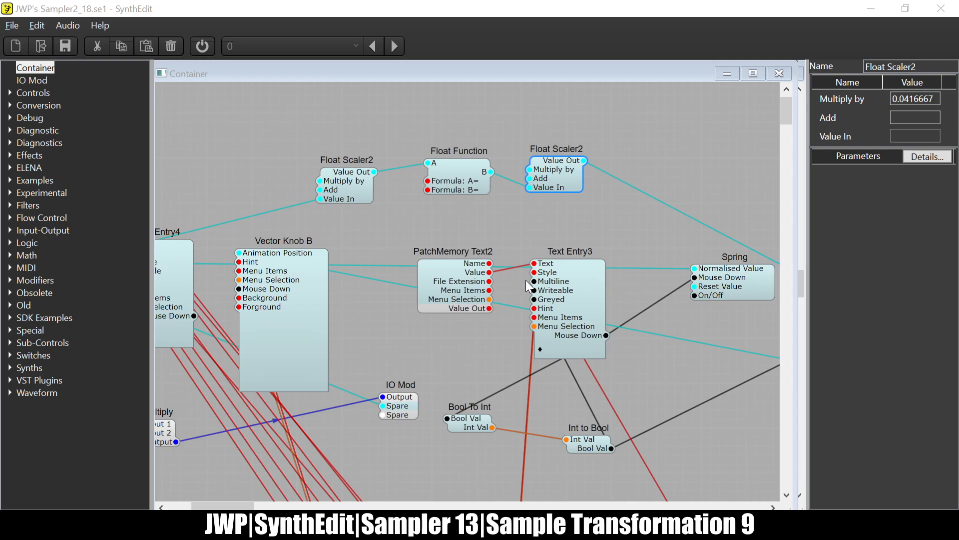
pyautogui.click(547, 179)
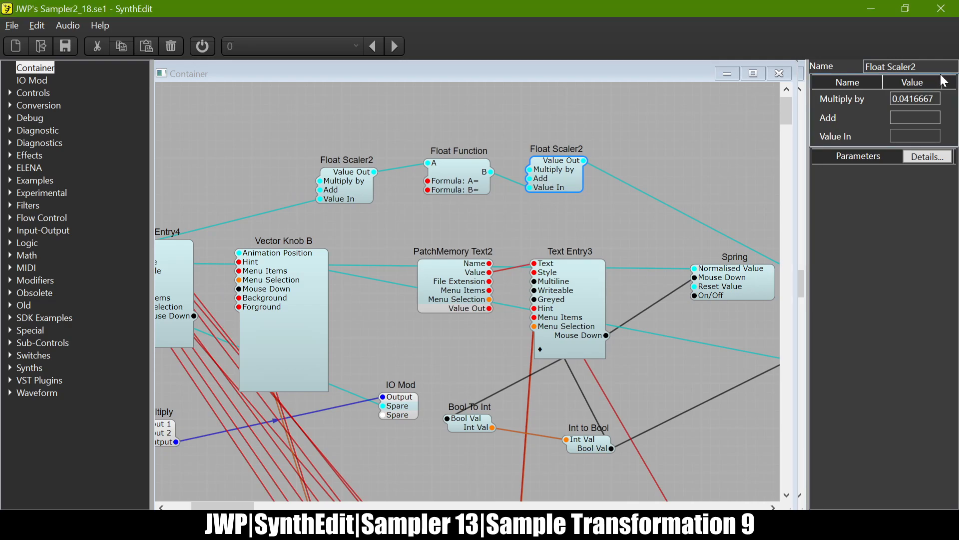
pyautogui.click(381, 524)
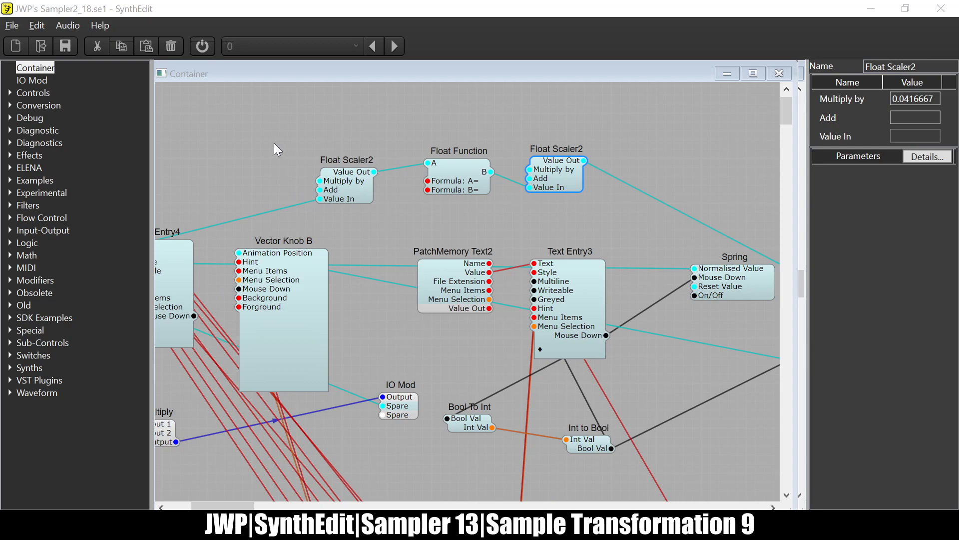
pyautogui.click(889, 99)
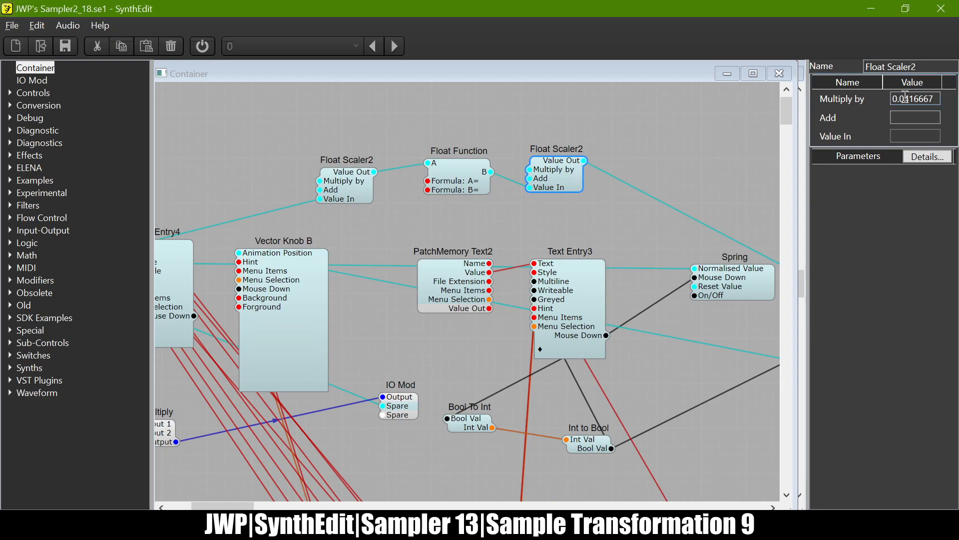
pyautogui.click(928, 98)
pyautogui.hotkey('ctrl', 'a')
pyautogui.hotkey('ctrl', 'v')
pyautogui.press('Home')
pyautogui.press('Right')
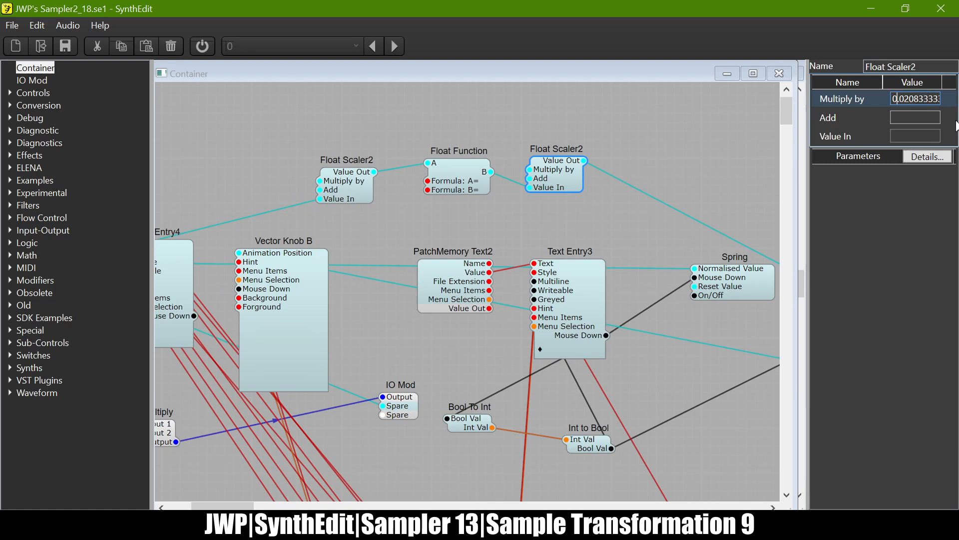
pyautogui.press('Right')
pyautogui.press('Tab')
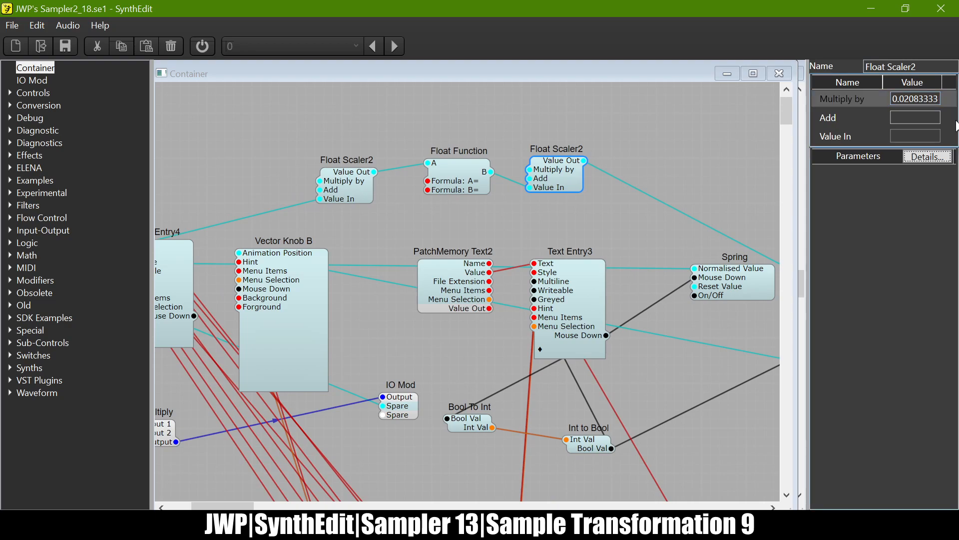
# Step: Set Multiply by to 48 on the Float Scaler2 that feeds the Float Function
pyautogui.click(369, 192)
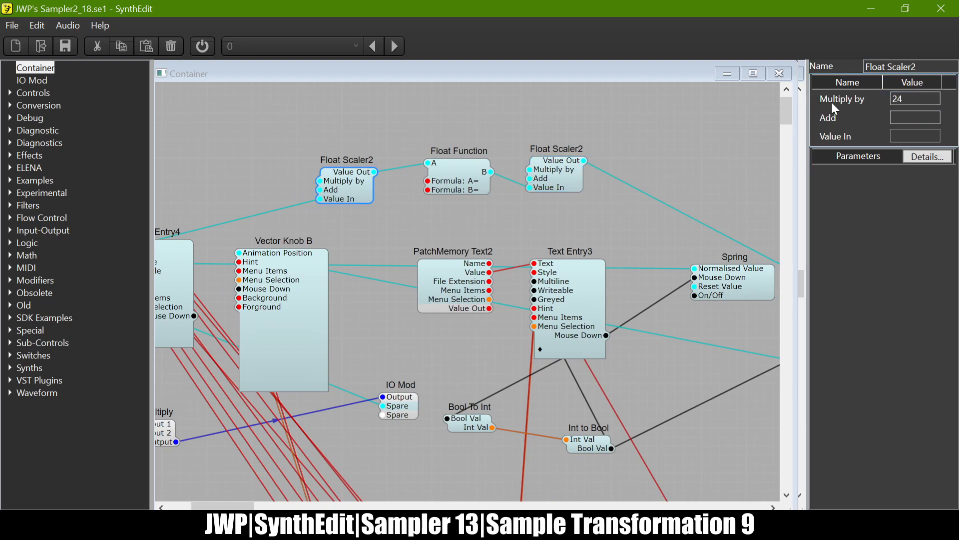
pyautogui.doubleClick(915, 99)
pyautogui.write('48')
pyautogui.press('Tab')
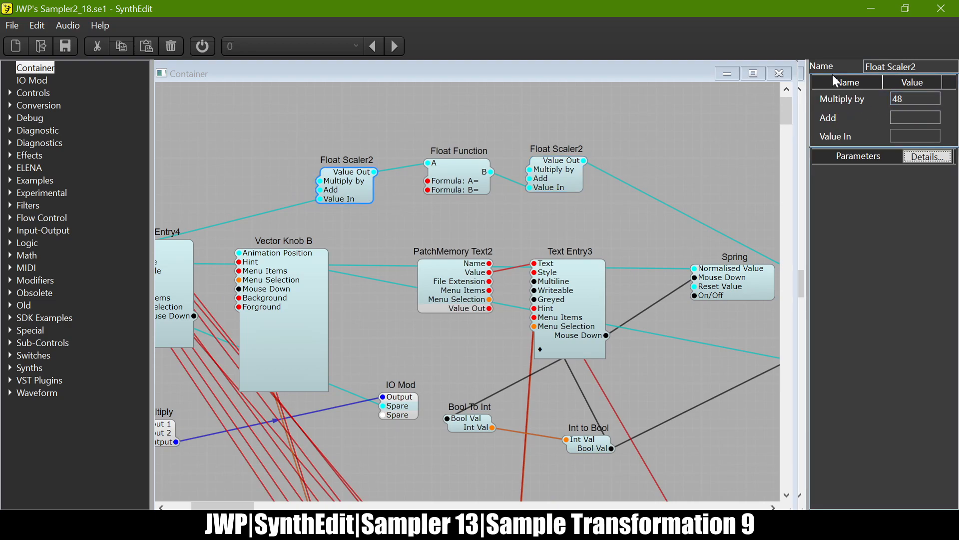
# Step: Set PatchMemory Float3's Low to -24 and High to 24, and enable Ignore PC
pyautogui.hscroll(-5, 400, 236)
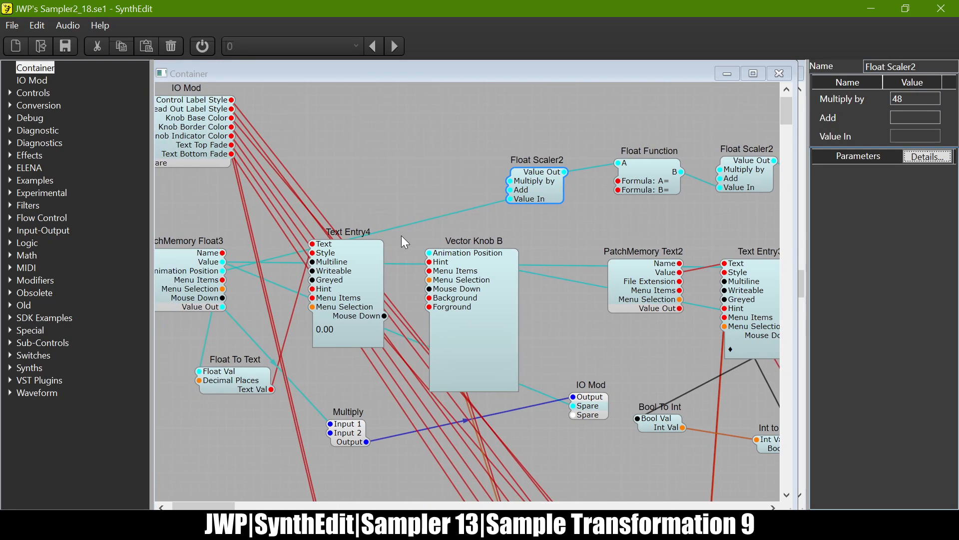
pyautogui.click(224, 273)
pyautogui.click(922, 149)
pyautogui.write('-24')
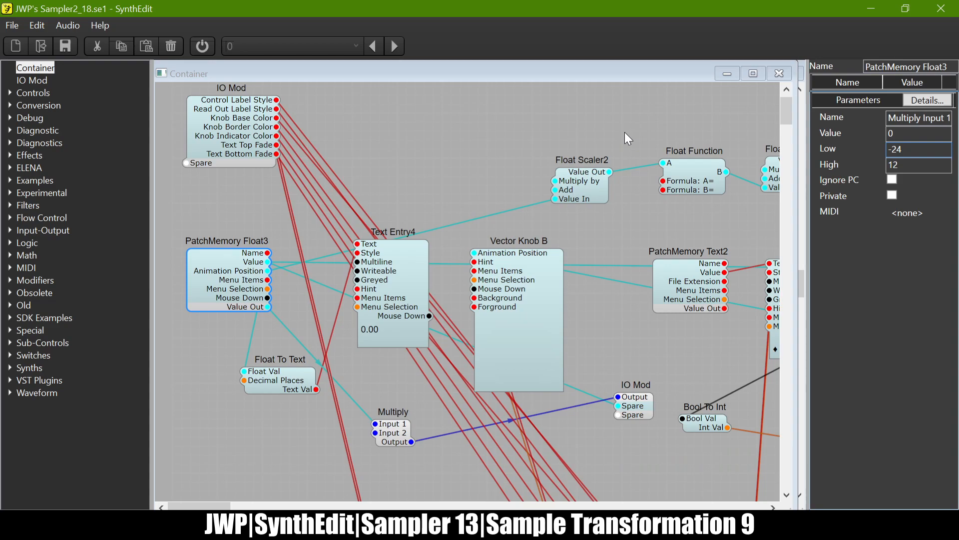
pyautogui.click(918, 174)
pyautogui.moveTo(923, 167); pyautogui.dragTo(773, 162)
pyautogui.write('24')
pyautogui.click(894, 180)
pyautogui.click(911, 163)
pyautogui.press('Tab')
# Step: Test Vector Knob B by turning it through its range up to the maximum, and check PatchMemory Float3's parameters
pyautogui.scroll(-2, 631, 372)
pyautogui.click(513, 235)
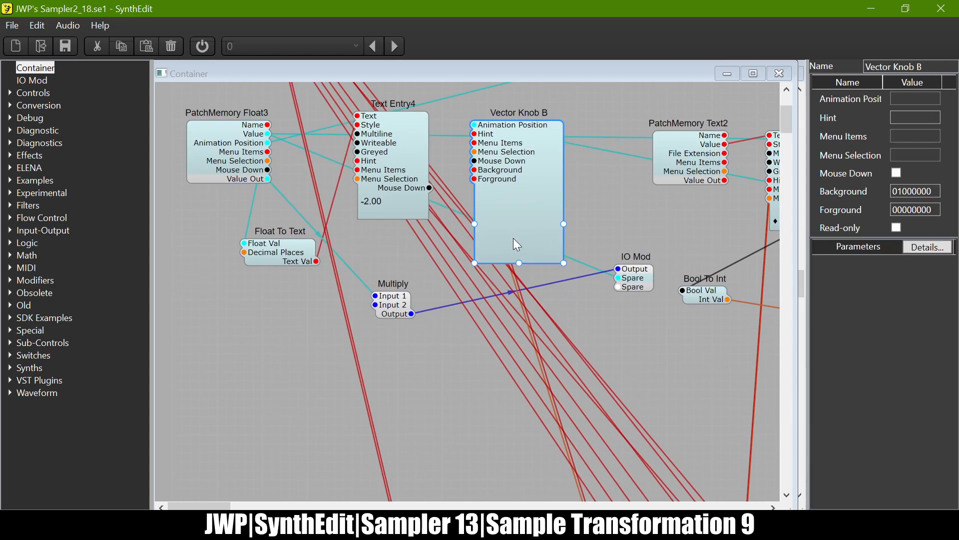
pyautogui.moveTo(515, 320); pyautogui.dragTo(406, 235)
pyautogui.click(242, 155)
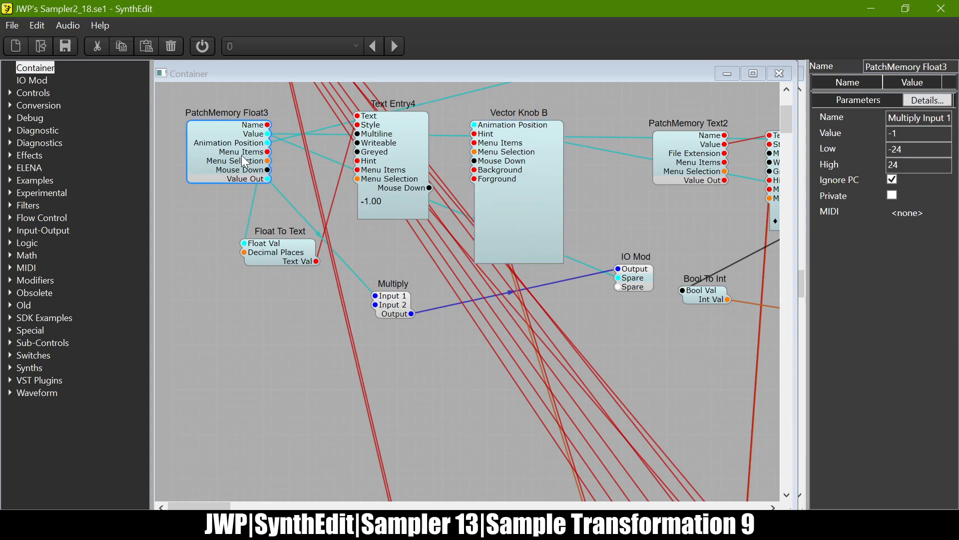
pyautogui.scroll(1, 505, 283)
pyautogui.moveTo(520, 279); pyautogui.dragTo(523, 165)
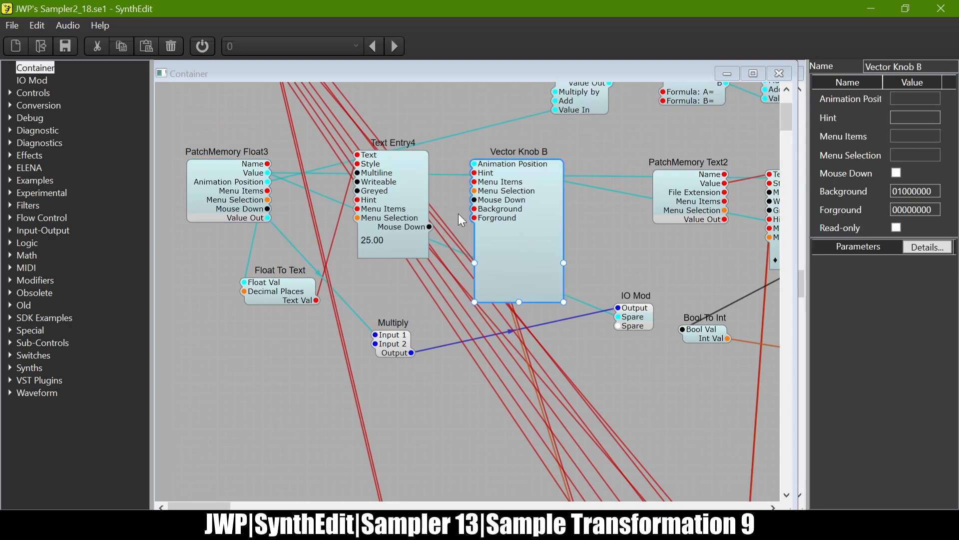
# Step: Close the Shift knob's container and add a Volt Meter beside it in the JWP's Sampler structure
pyautogui.click(780, 74)
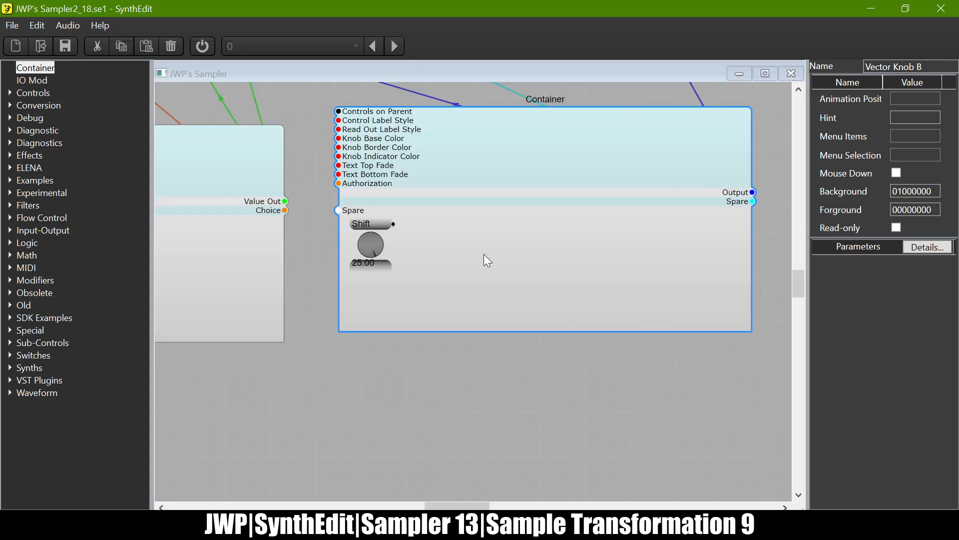
pyautogui.hscroll(4, 484, 254)
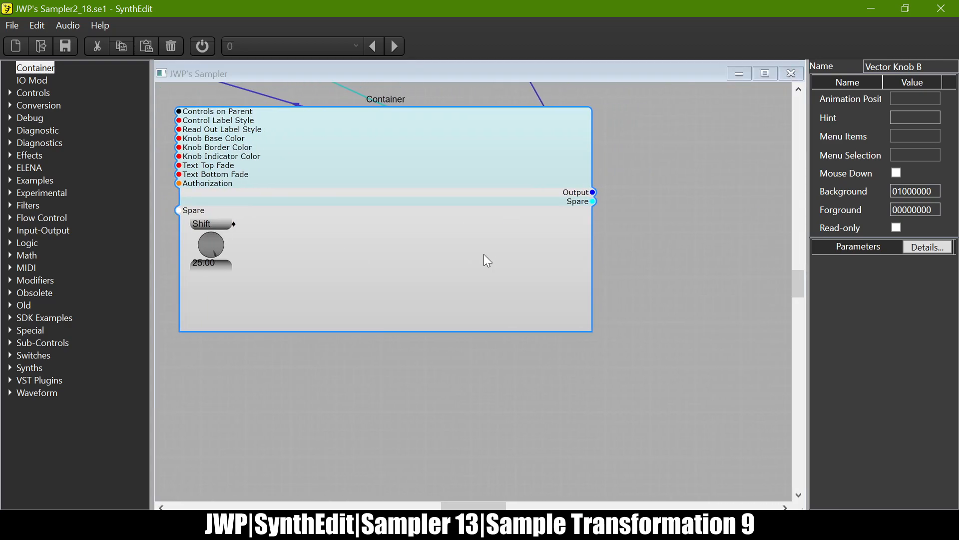
pyautogui.click(10, 92)
pyautogui.moveTo(45, 379); pyautogui.dragTo(664, 224)
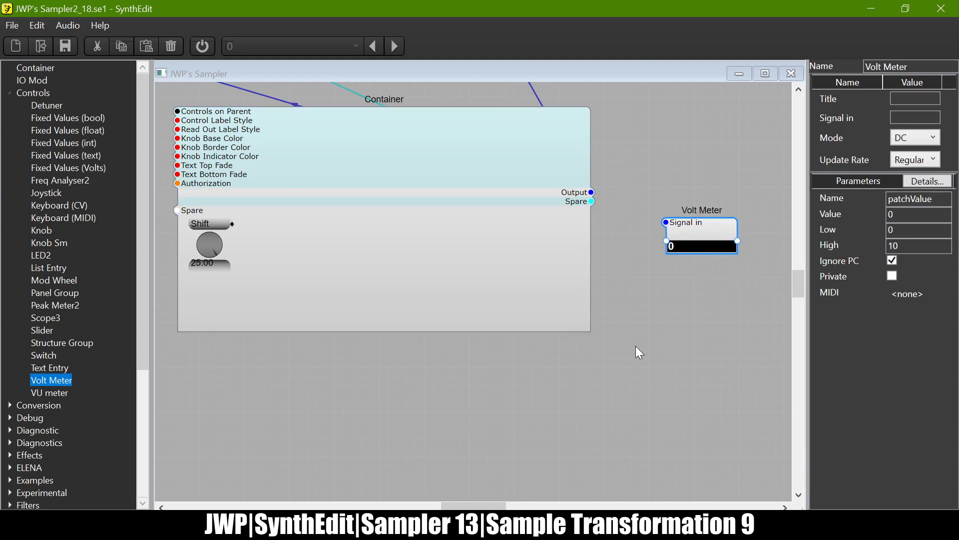
# Step: Check the Multiply module inside the Shift knob's container, close the container, and connect its Output to the Volt Meter's Signal in
pyautogui.doubleClick(501, 140)
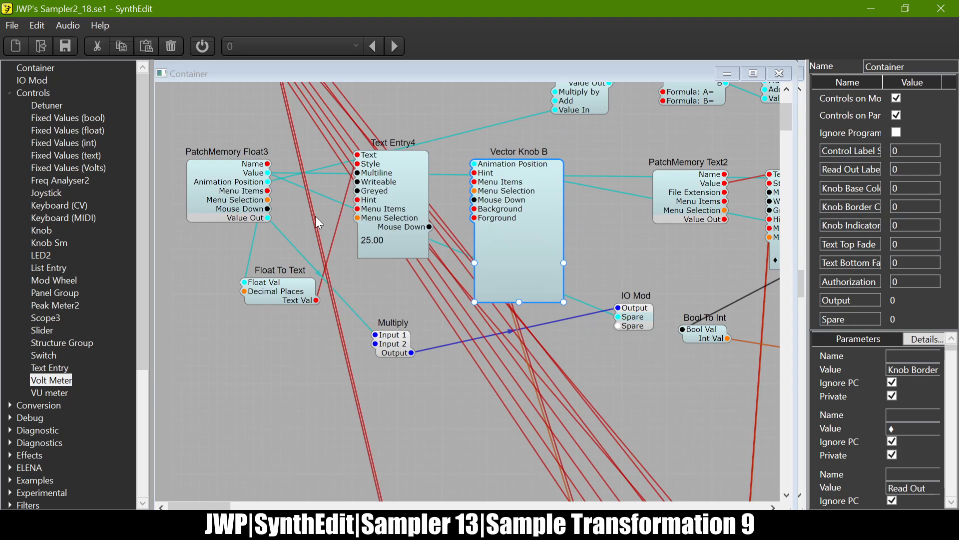
pyautogui.click(396, 344)
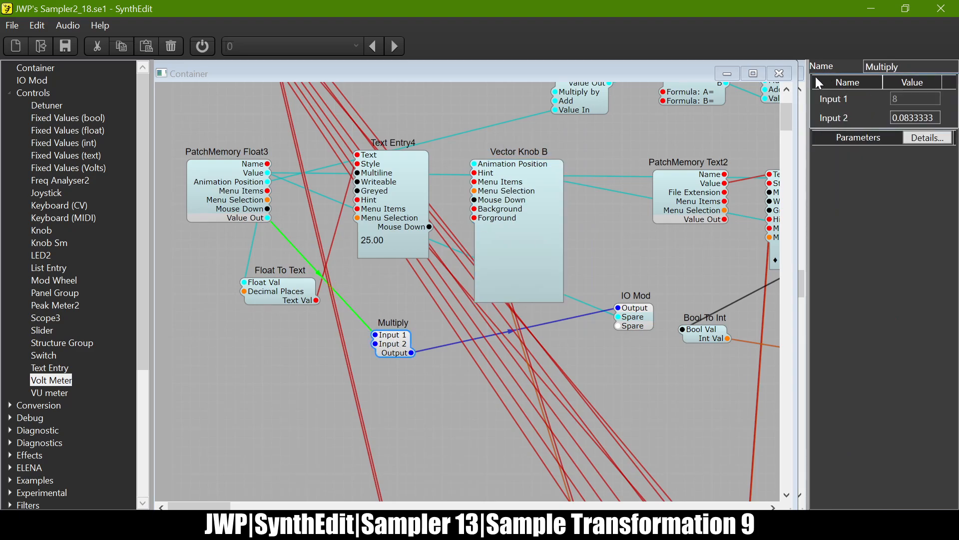
pyautogui.click(780, 73)
pyautogui.moveTo(593, 190); pyautogui.dragTo(661, 217)
pyautogui.moveTo(591, 192); pyautogui.dragTo(684, 224)
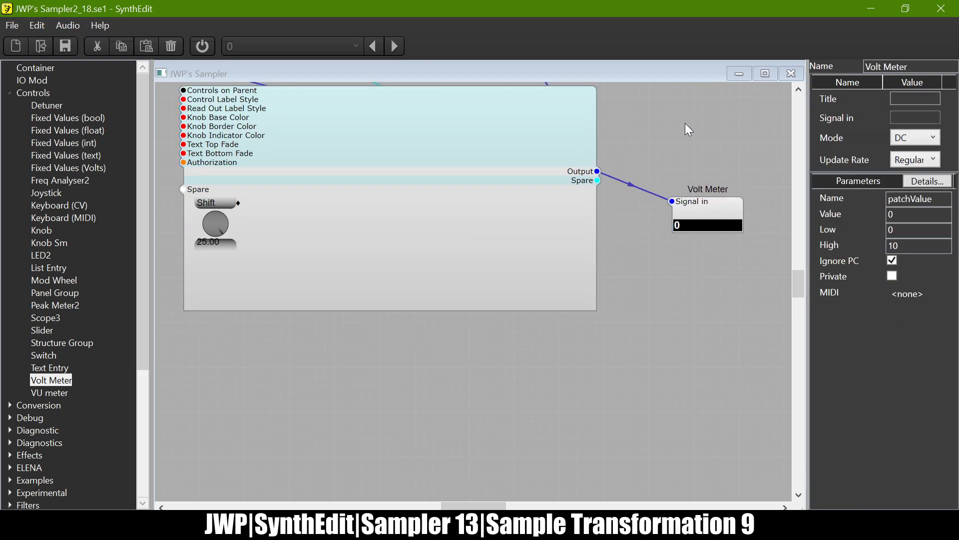
# Step: Reopen the Shift knob's container and examine Multiply's input values and the wiring from PatchMemory Float3 through the Float Scaler2 and Float Function chain
pyautogui.doubleClick(505, 128)
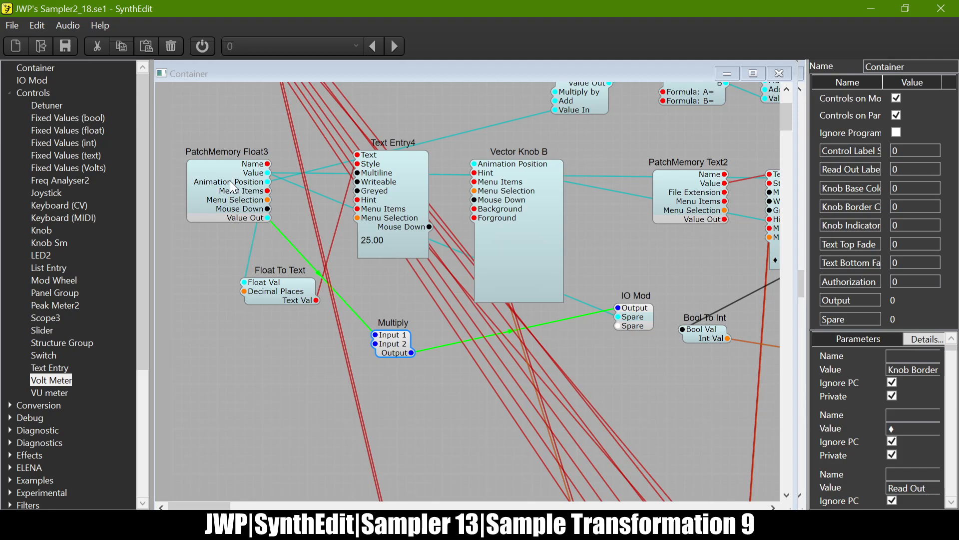
pyautogui.scroll(3, 233, 186)
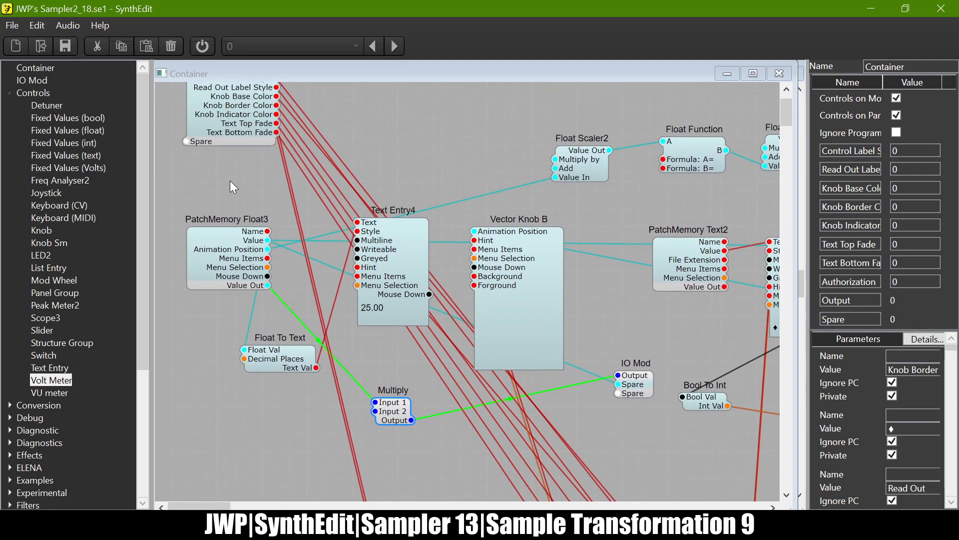
pyautogui.scroll(-2, 233, 186)
pyautogui.scroll(1, 233, 186)
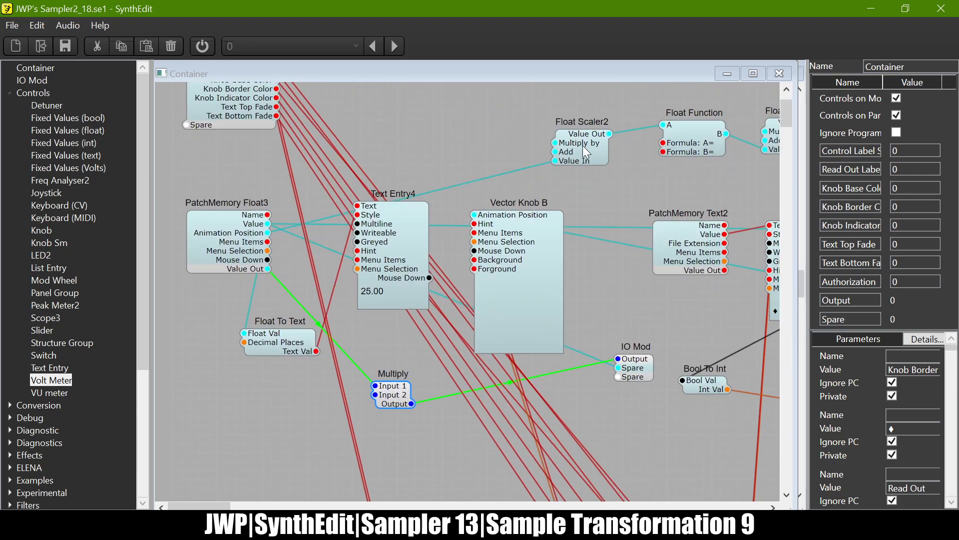
pyautogui.hscroll(3, 640, 171)
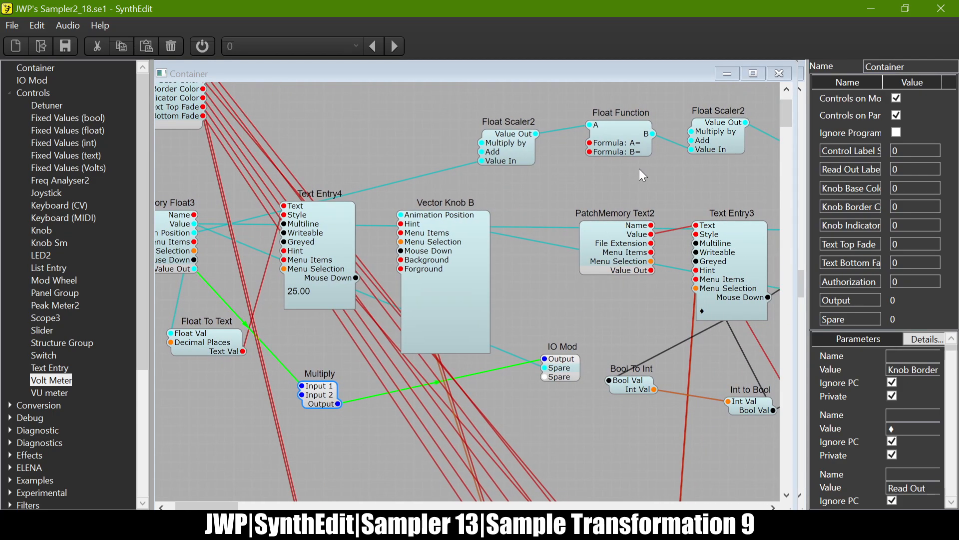
pyautogui.hscroll(4, 640, 170)
pyautogui.hscroll(-7, 640, 170)
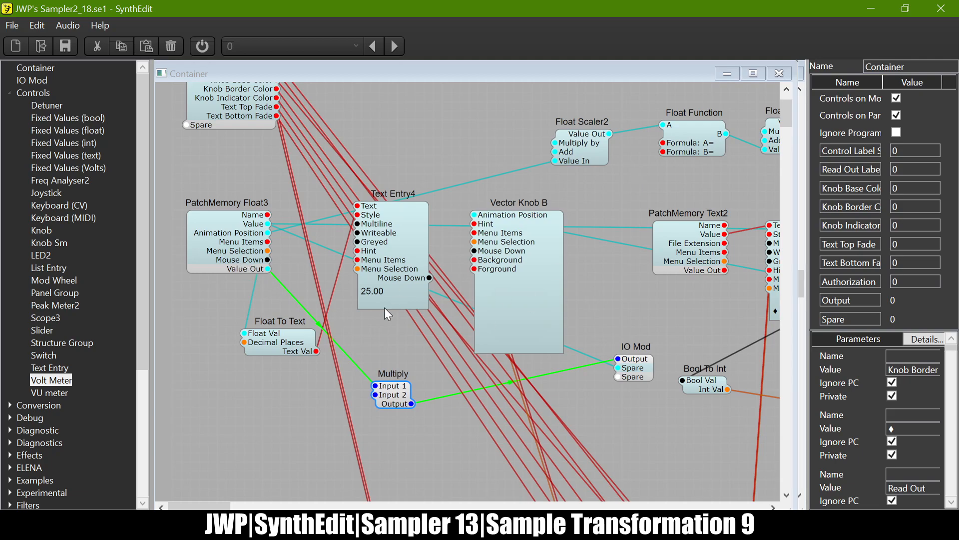
pyautogui.click(395, 402)
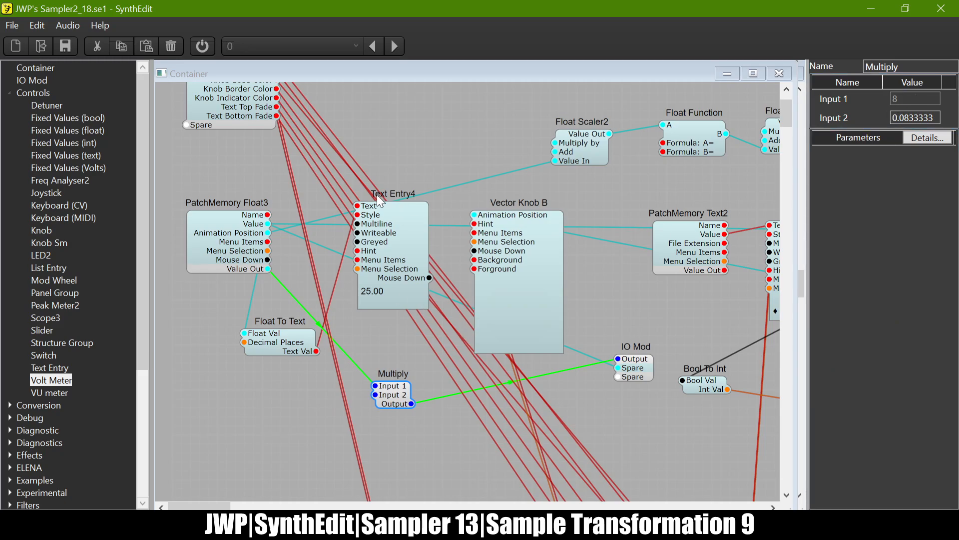
pyautogui.hscroll(6, 376, 194)
pyautogui.hscroll(20, 377, 194)
pyautogui.scroll(-2, 377, 194)
pyautogui.hscroll(-20, 377, 197)
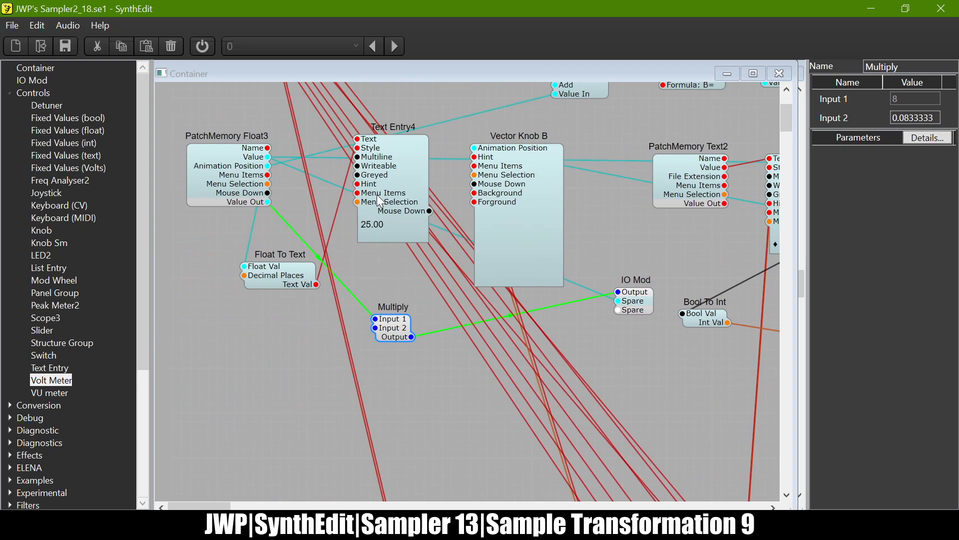
pyautogui.scroll(4, 378, 196)
pyautogui.scroll(-1, 378, 200)
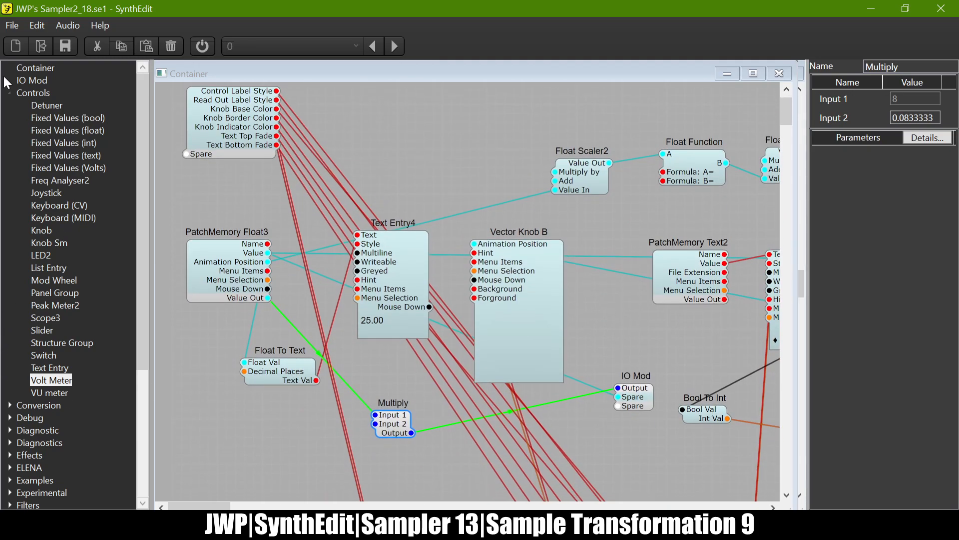
# Step: Add a PatchMemory Int module from Sub-Controls to the free area above Text Entry4
pyautogui.click(9, 93)
pyautogui.click(10, 343)
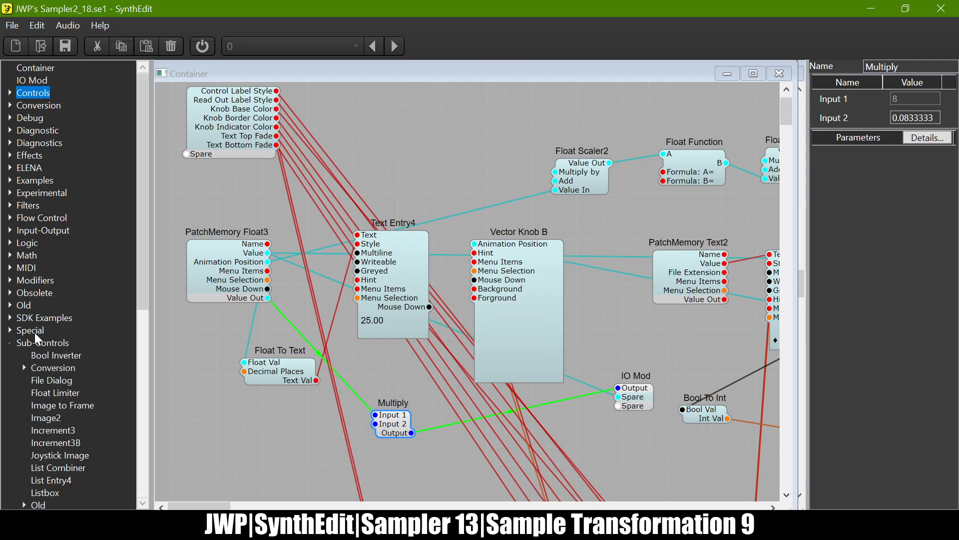
pyautogui.scroll(-8, 115, 280)
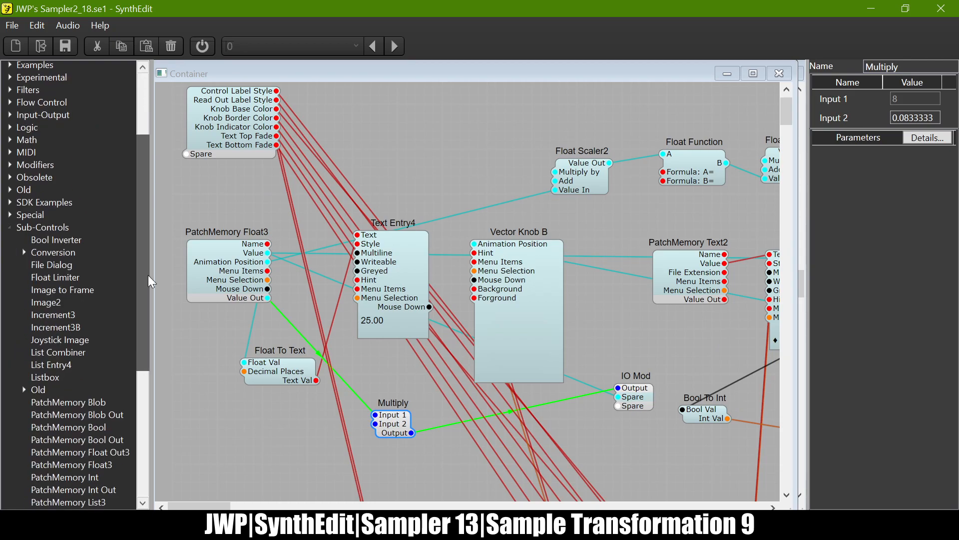
pyautogui.moveTo(76, 291); pyautogui.dragTo(400, 122)
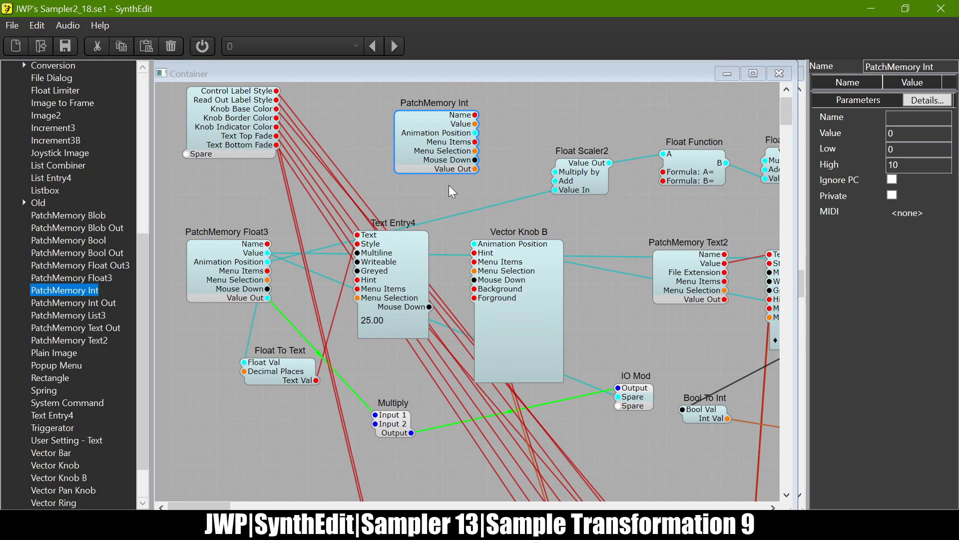
# Step: Move Vector Knob B from beside Text Entry4 to the open area above the Animation Position container
pyautogui.moveTo(553, 296); pyautogui.dragTo(622, 260)
pyautogui.hscroll(-10, 338, 175)
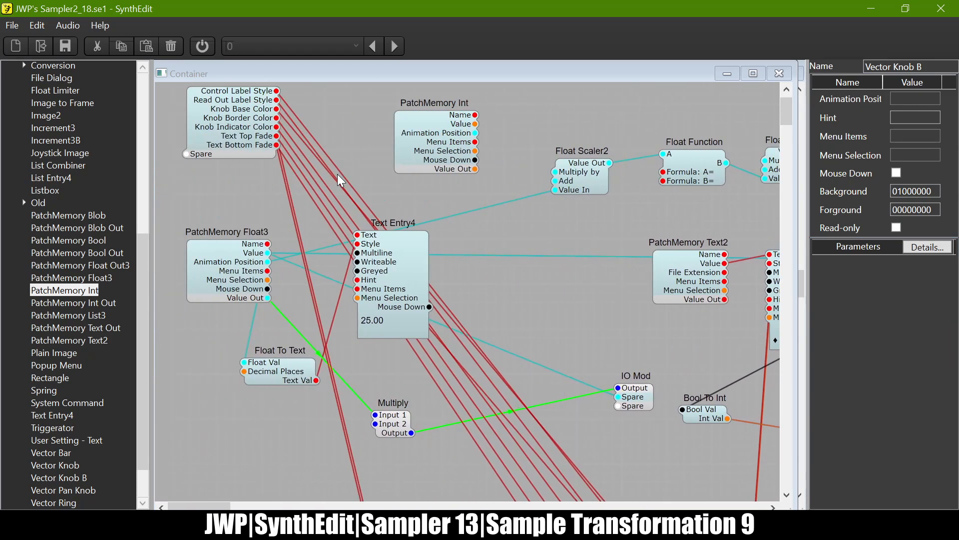
pyautogui.hscroll(5, 338, 174)
pyautogui.hscroll(-5, 338, 174)
# Step: Remove both Float Scaler2 modules and the Float Function between them from the knob's structure
pyautogui.moveTo(475, 133); pyautogui.dragTo(555, 139)
pyautogui.hscroll(9, 555, 139)
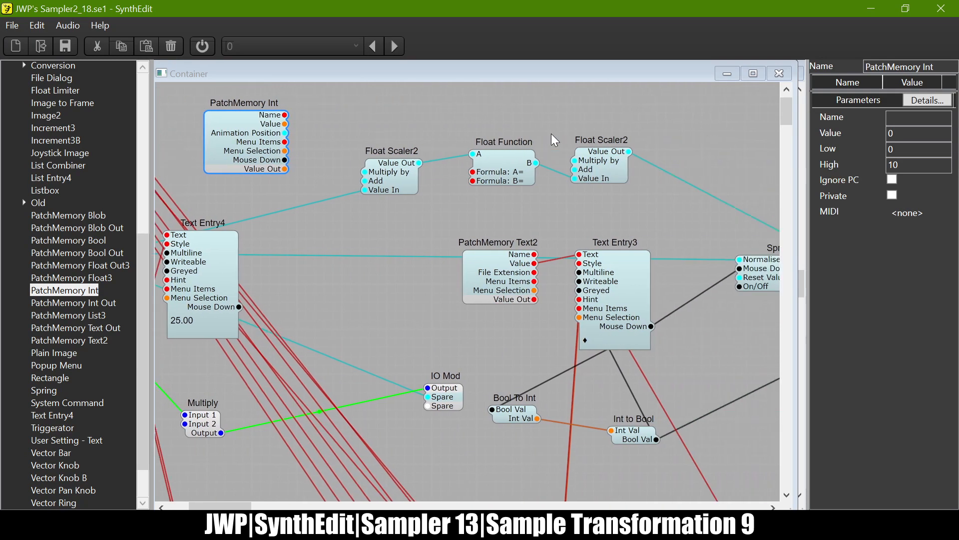
pyautogui.click(401, 177)
pyautogui.keyDown('ctrl'); pyautogui.click(308, 166); pyautogui.keyUp('ctrl')
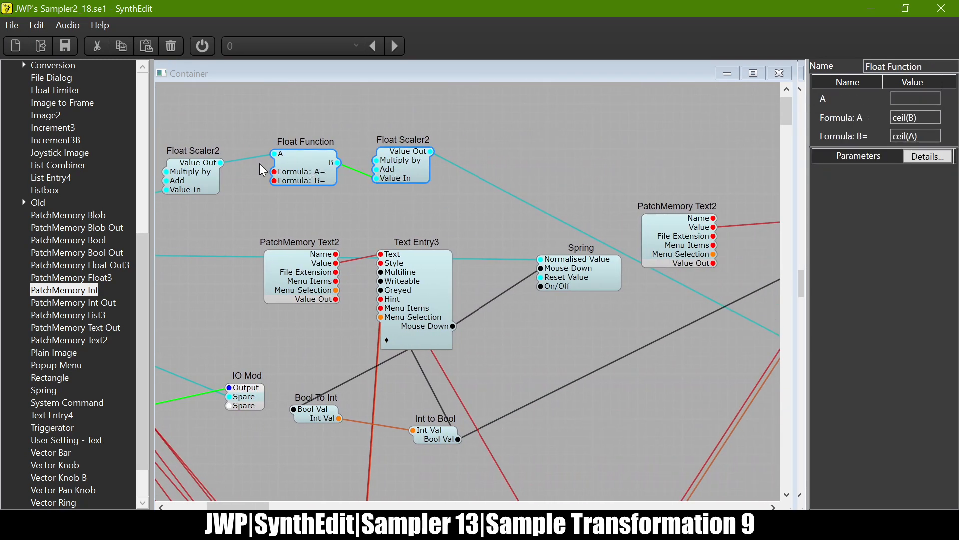
pyautogui.keyDown('ctrl'); pyautogui.click(187, 173); pyautogui.keyUp('ctrl')
pyautogui.hotkey('ctrl', 'c')
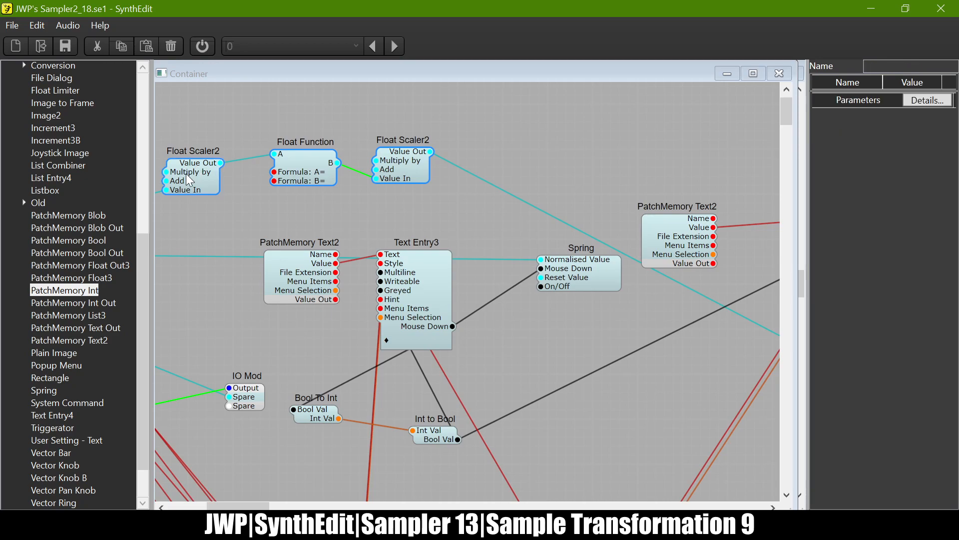
# Step: Connect PatchMemory Int's Animation Position to the Animation Position input of the container that feeds the Vector Knob B modules
pyautogui.hscroll(-9, 190, 180)
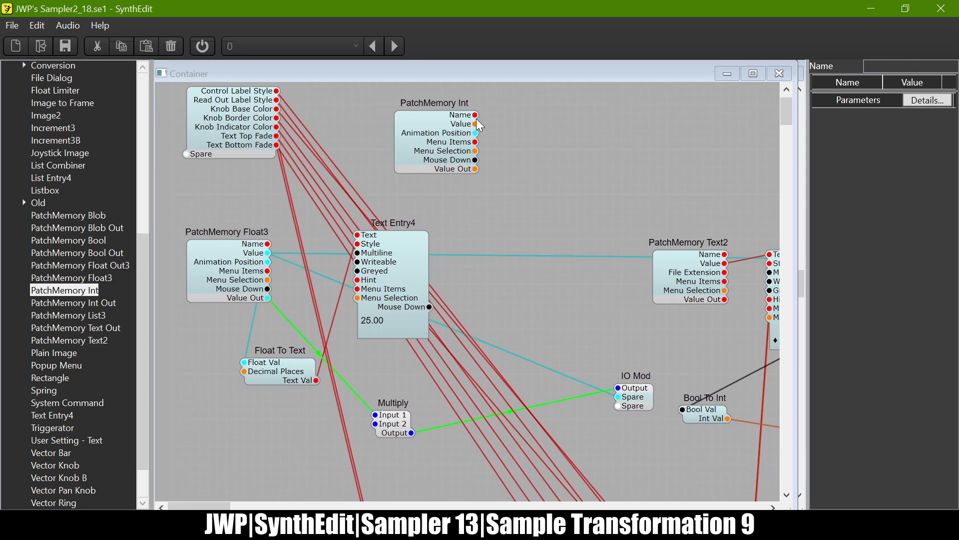
pyautogui.moveTo(475, 124); pyautogui.dragTo(553, 173)
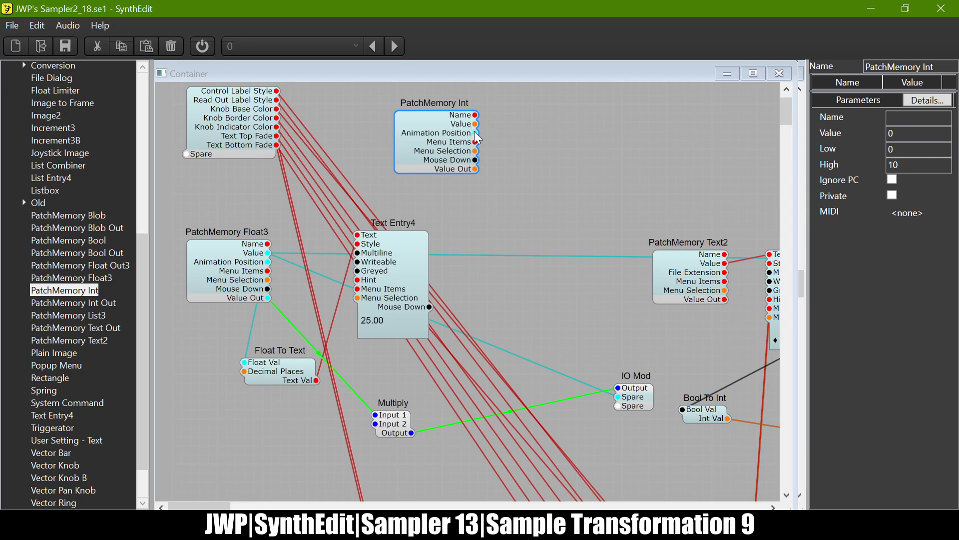
pyautogui.hscroll(15, 622, 156)
pyautogui.hscroll(9, 622, 156)
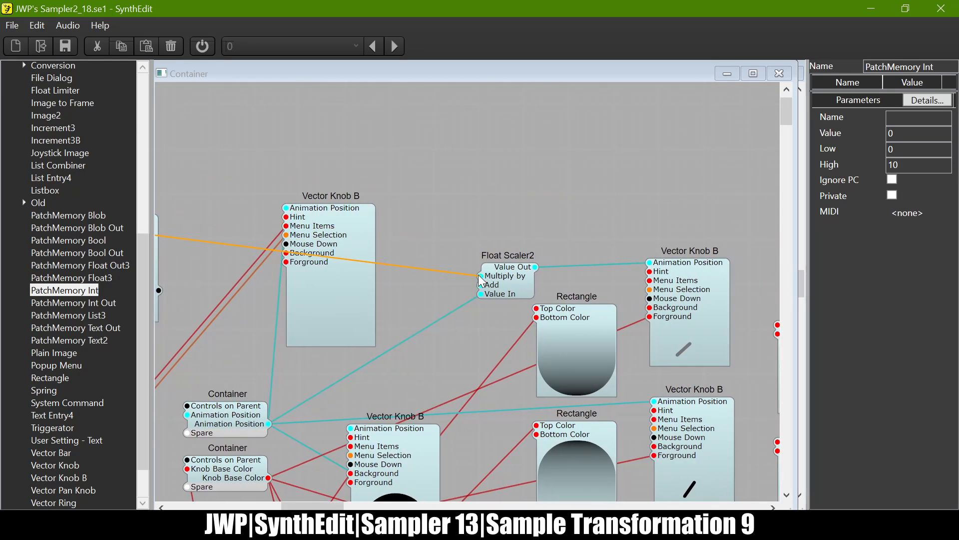
pyautogui.scroll(-6, 379, 199)
pyautogui.hscroll(-6, 380, 200)
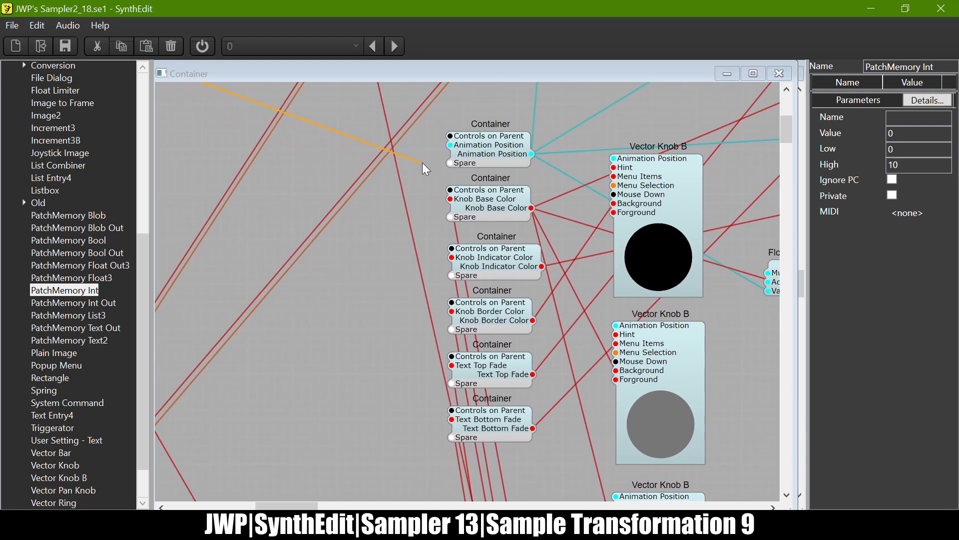
pyautogui.click(445, 148)
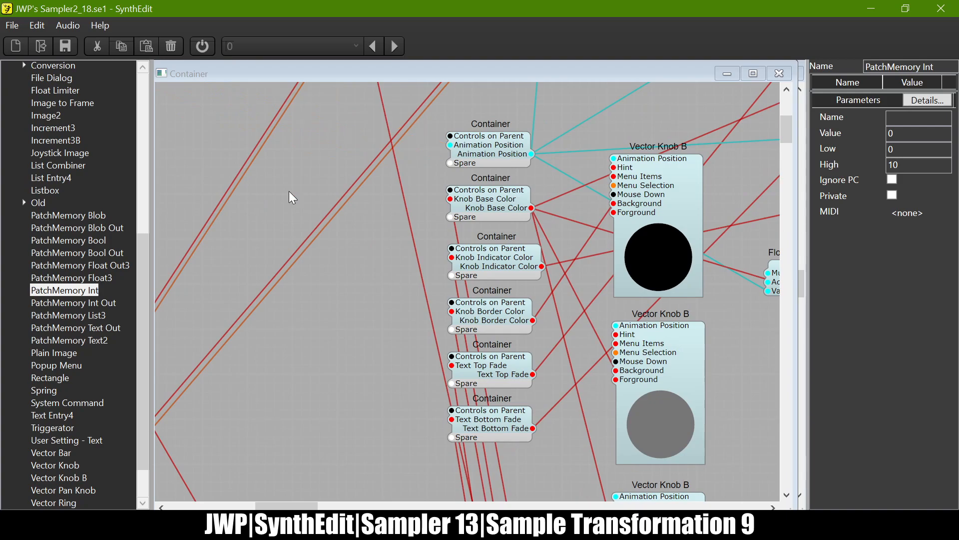
# Step: Add an Int To Text conversion module beside PatchMemory Int, above and to the right of Text Entry4
pyautogui.scroll(6, 292, 198)
pyautogui.hscroll(-8, 292, 198)
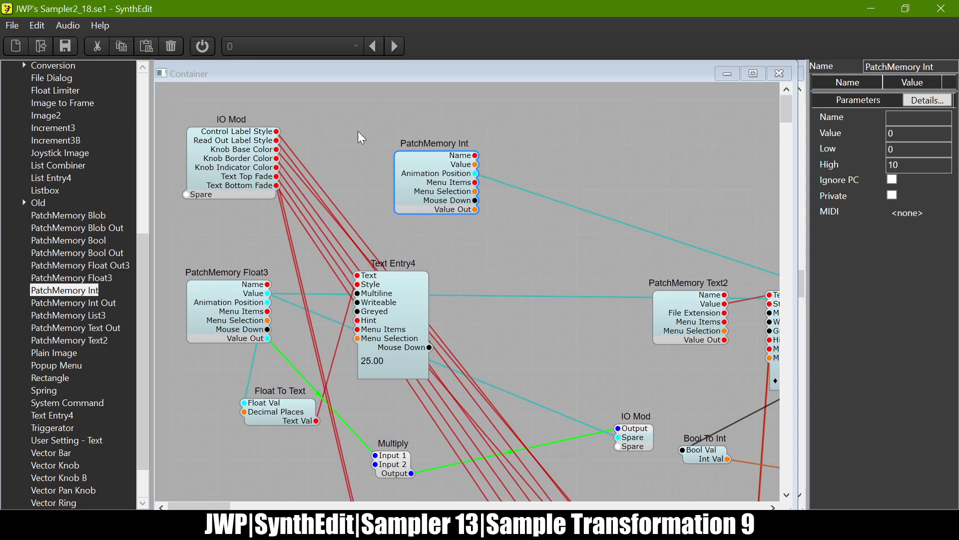
pyautogui.scroll(-3, 359, 138)
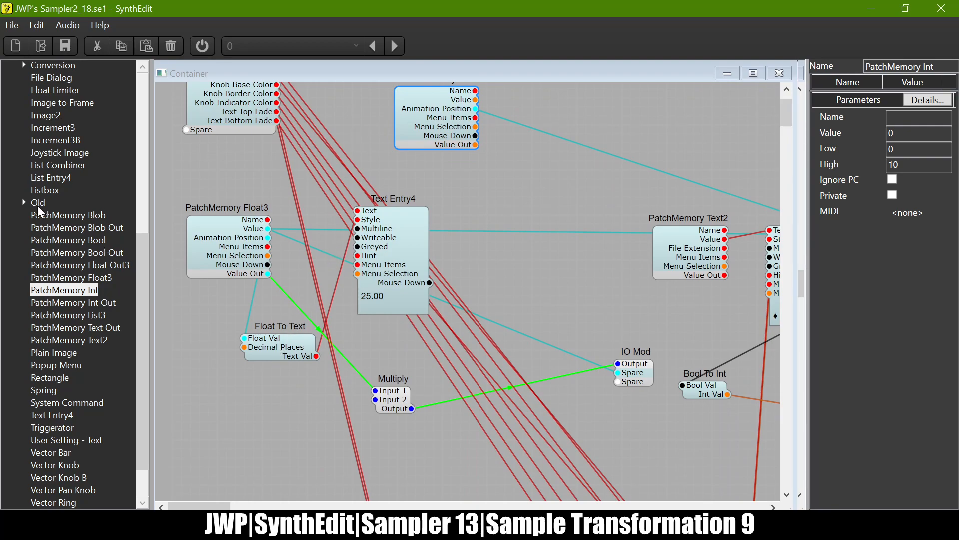
pyautogui.click(24, 65)
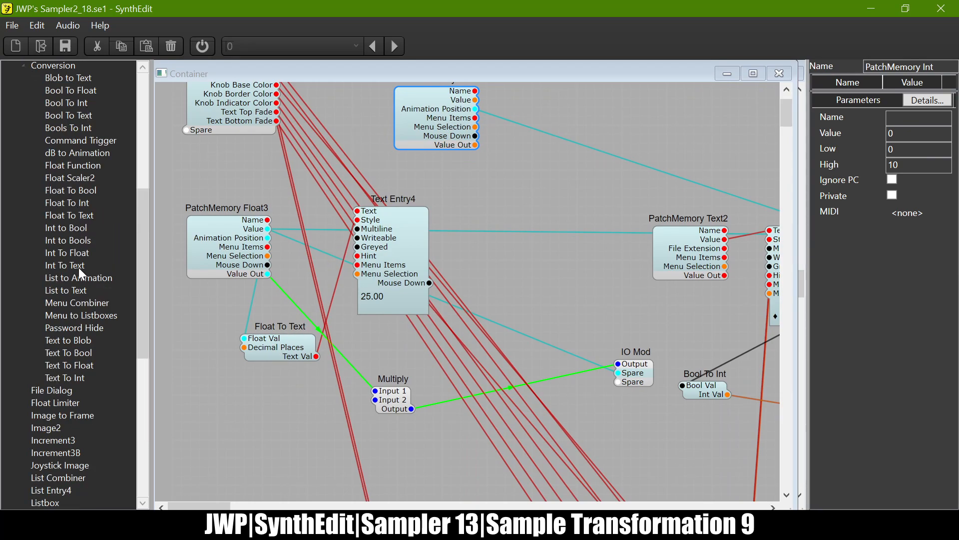
pyautogui.click(533, 171)
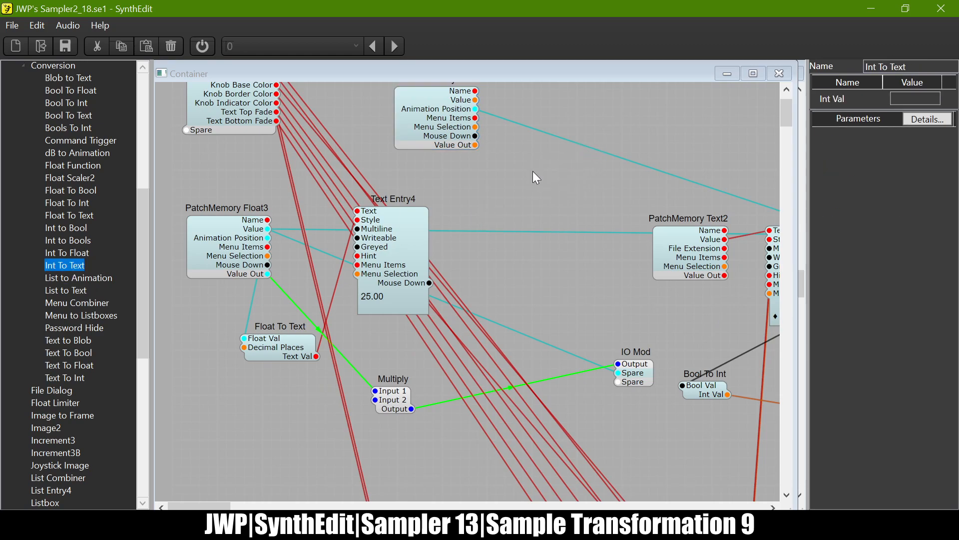
# Step: Delete PatchMemory Float3 and its Float To Text module
pyautogui.click(291, 346)
pyautogui.click(239, 244)
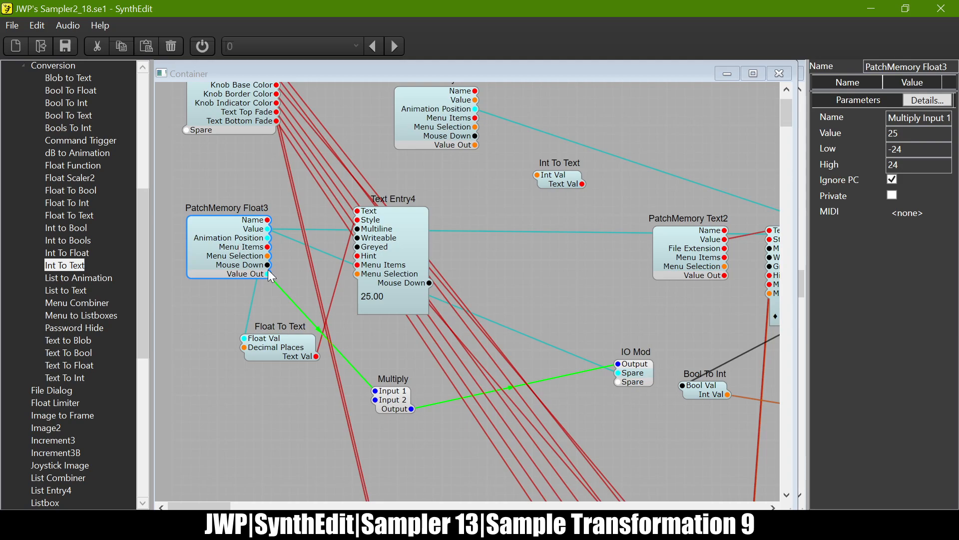
pyautogui.click(290, 352)
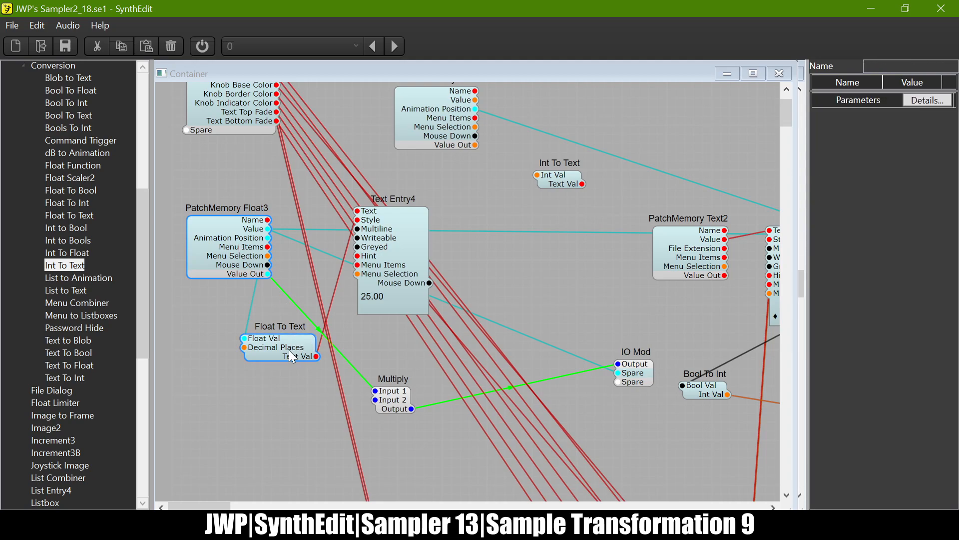
pyautogui.press('Delete')
# Step: Move PatchMemory Int into the free space beside Text Entry4 and connect its Value Out to Multiply's Input 1
pyautogui.moveTo(428, 118); pyautogui.dragTo(211, 220)
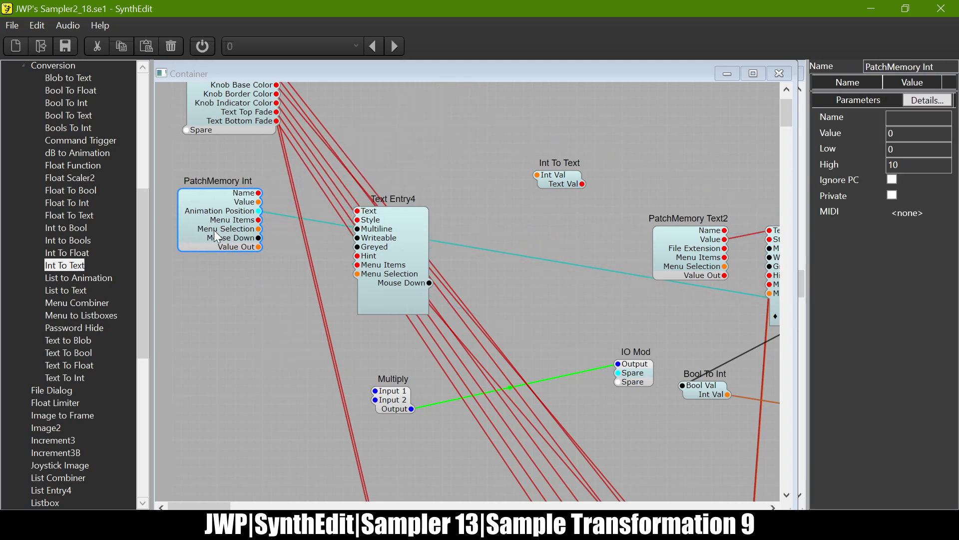
pyautogui.click(376, 383)
pyautogui.moveTo(257, 247); pyautogui.dragTo(378, 334)
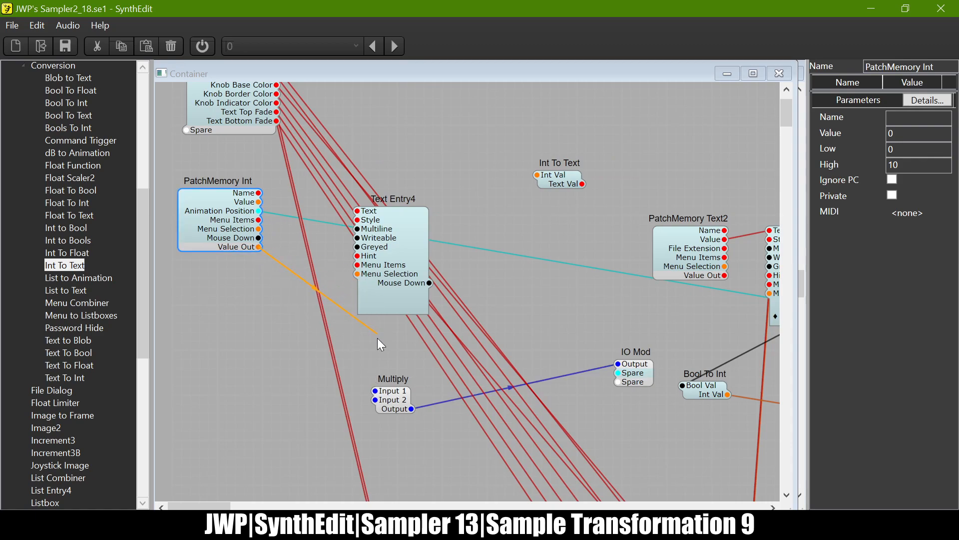
pyautogui.moveTo(376, 370); pyautogui.dragTo(379, 380)
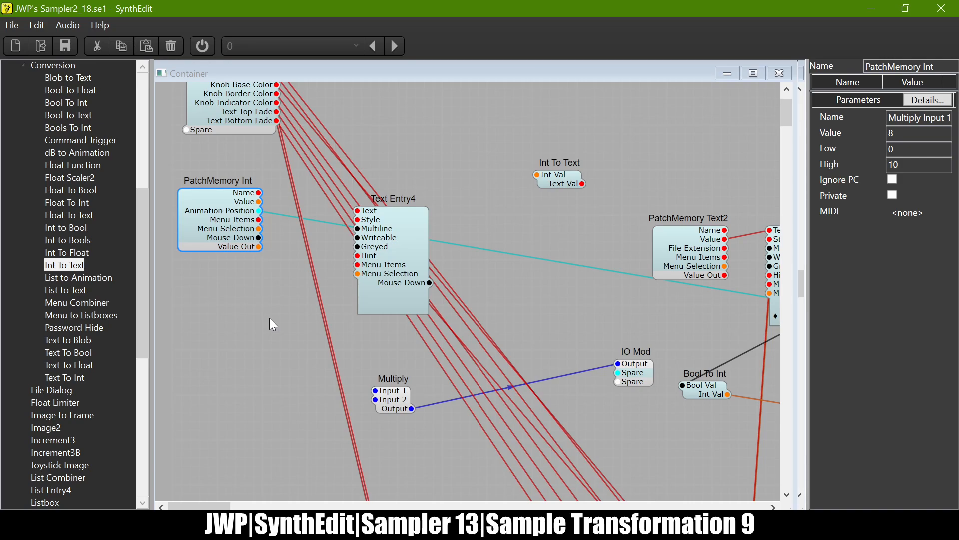
# Step: Connect PatchMemory Int's Value to Int To Text's Int Val and its Text Val to Text Entry4's Text, and shift Text Entry4 slightly
pyautogui.scroll(1, 270, 319)
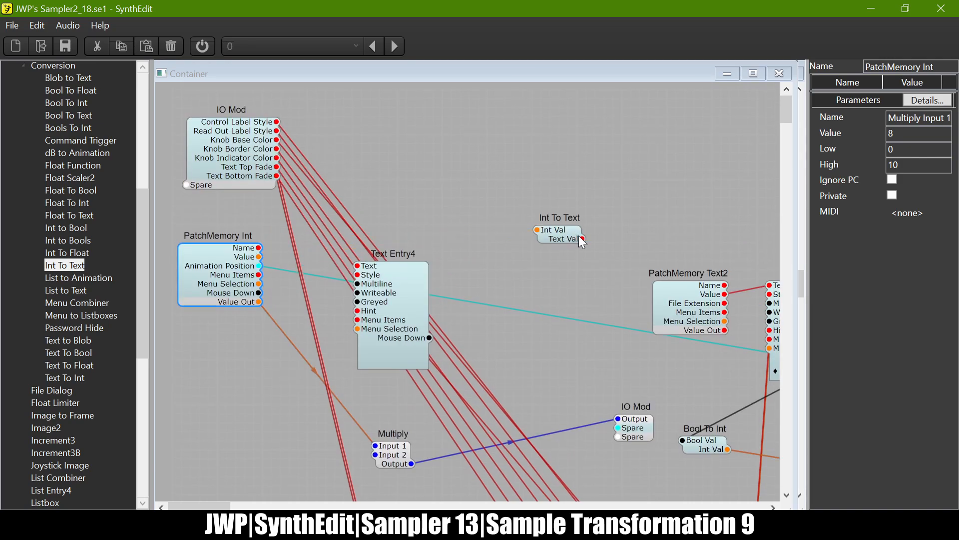
pyautogui.moveTo(537, 230); pyautogui.dragTo(263, 270)
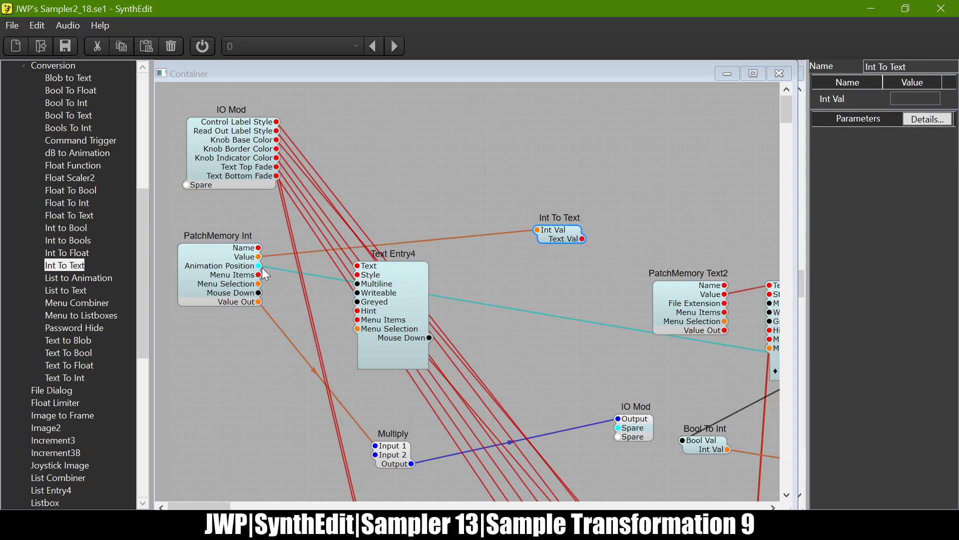
pyautogui.moveTo(389, 291)
pyautogui.mouseDown()
pyautogui.moveTo(487, 309)
pyautogui.moveTo(379, 291)
pyautogui.mouseUp()
pyautogui.click(224, 284)
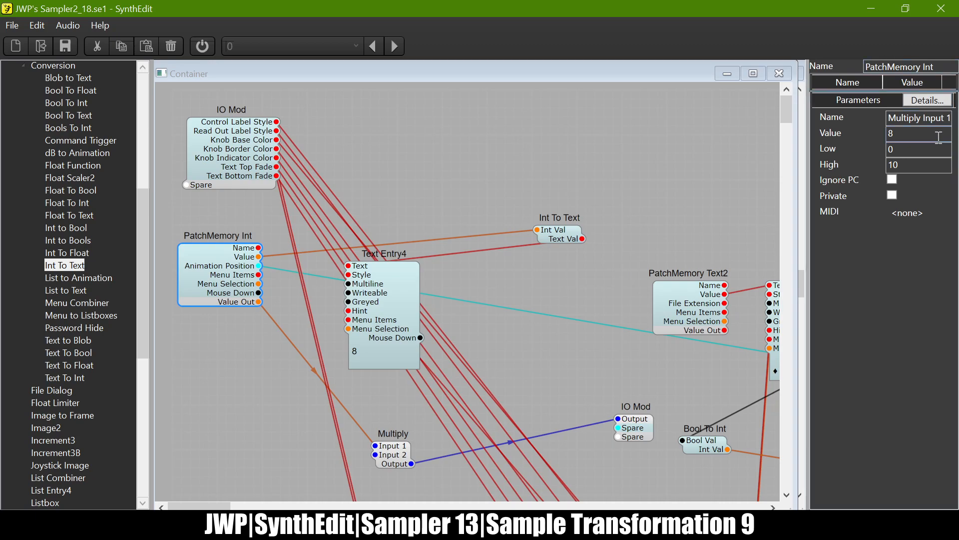
# Step: Set PatchMemory Int's Low value to -24 and its High value to 24
pyautogui.click(921, 148)
pyautogui.write('-24')
pyautogui.press('Tab')
pyautogui.press('BackSpace')
pyautogui.press('BackSpace')
pyautogui.write('24')
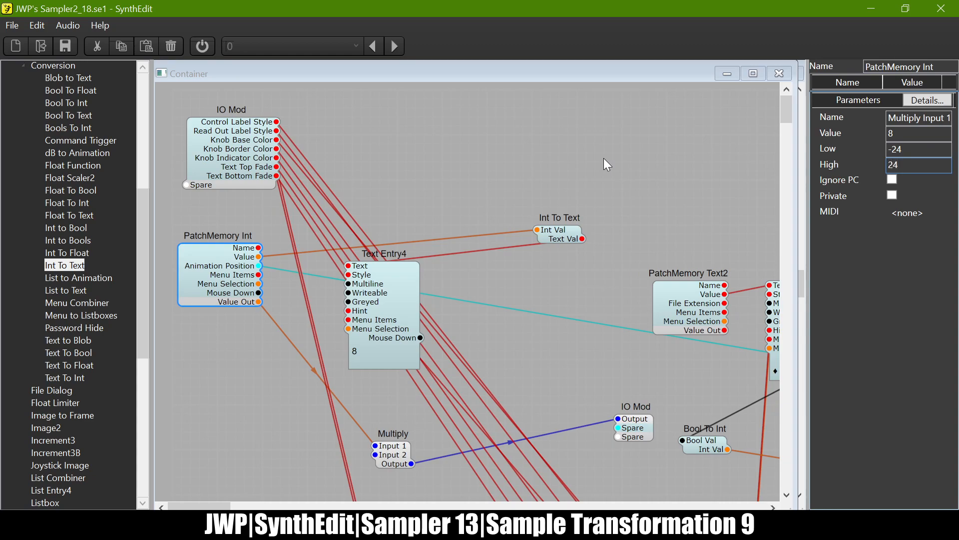
pyautogui.click(408, 202)
# Step: Close the Shift knob's container and reposition its block beside the neighbouring Container in JWP's Sampler, level with that block's upper edge
pyautogui.scroll(-3, 463, 180)
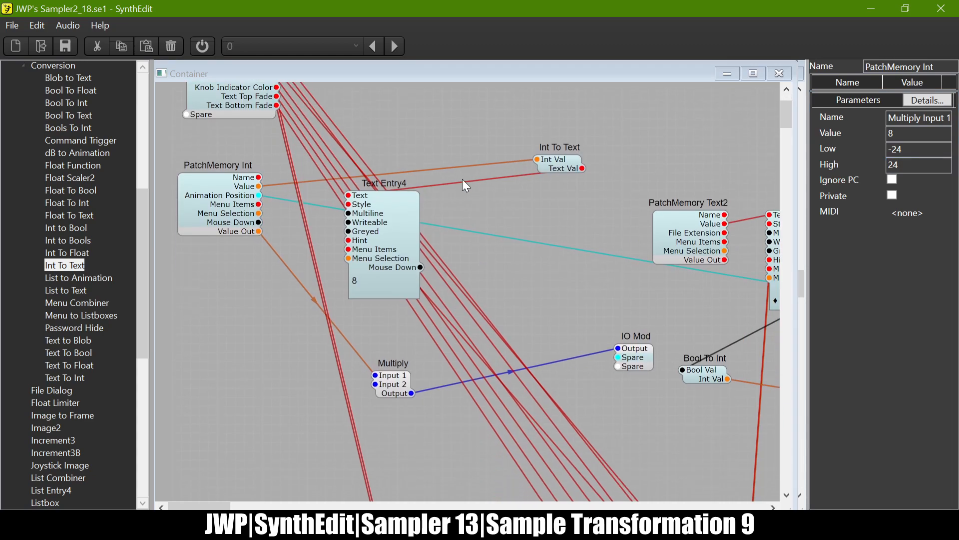
pyautogui.hscroll(2, 462, 178)
pyautogui.hscroll(-2, 462, 179)
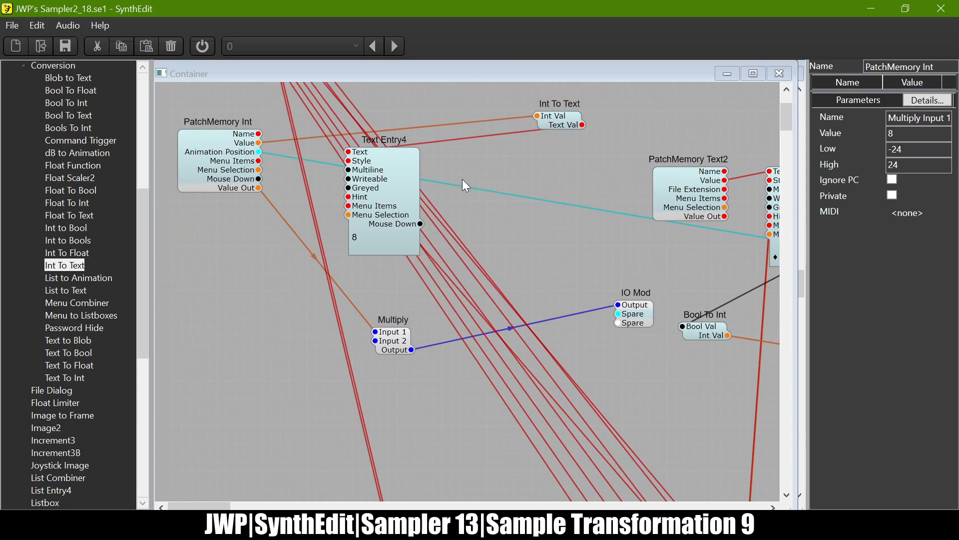
pyautogui.hscroll(2, 464, 181)
pyautogui.hscroll(-2, 465, 181)
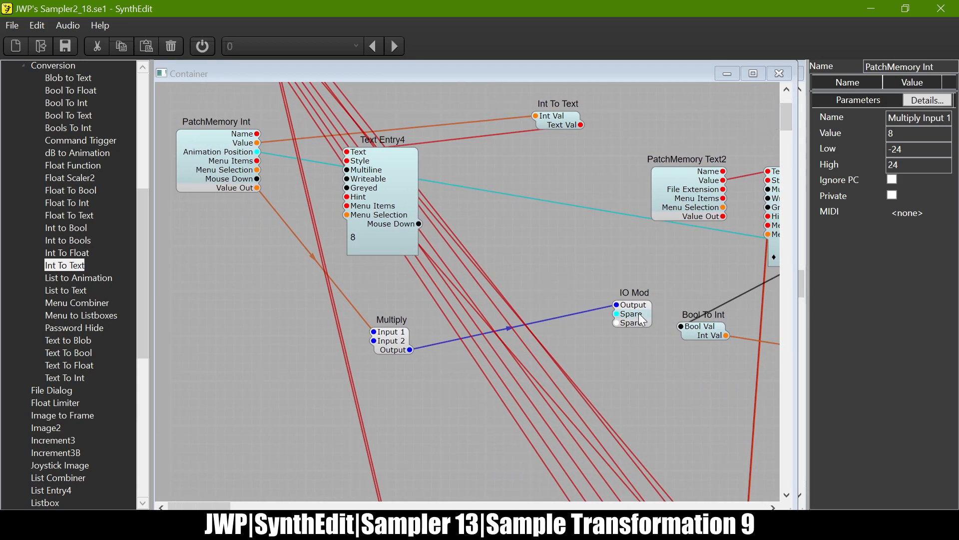
pyautogui.click(788, 79)
pyautogui.hscroll(2, 484, 310)
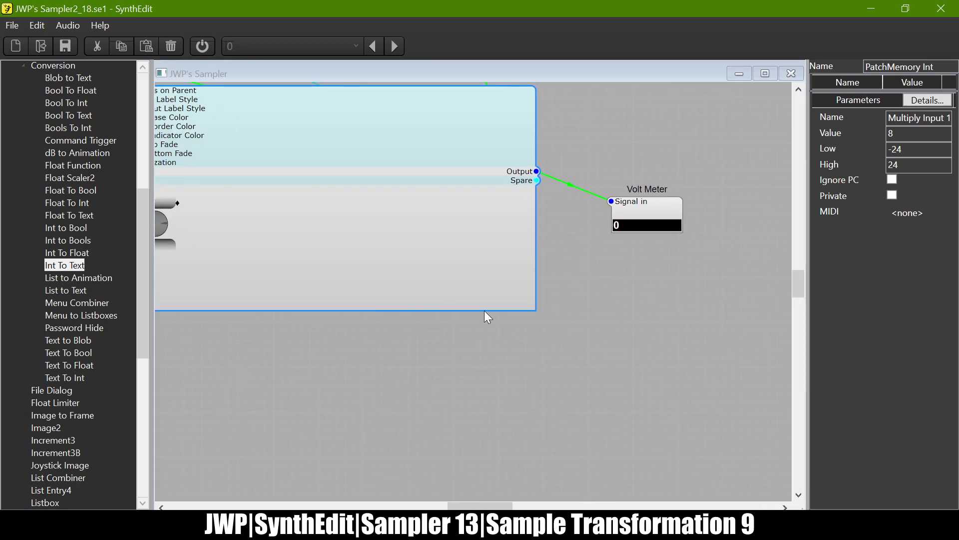
pyautogui.scroll(3, 484, 310)
pyautogui.hscroll(-3, 485, 311)
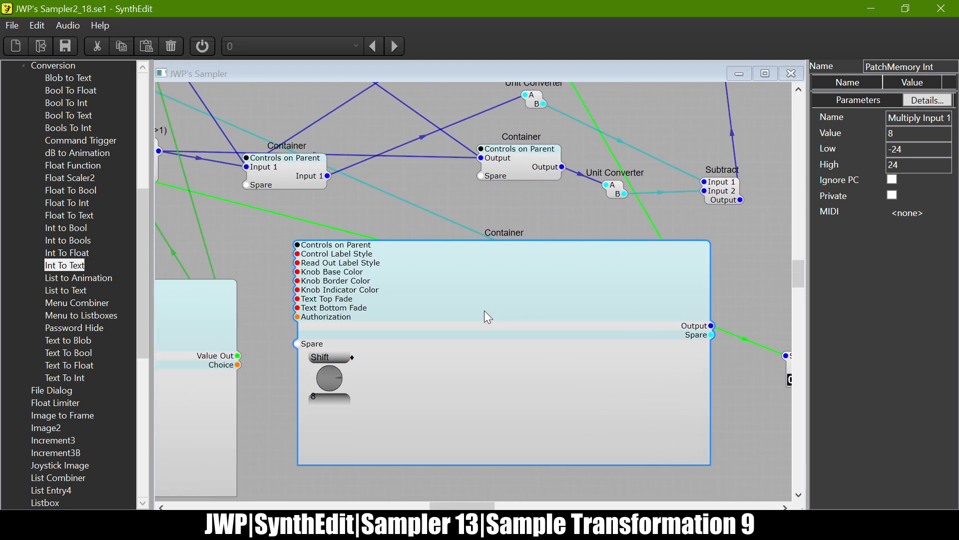
pyautogui.moveTo(484, 310); pyautogui.dragTo(577, 276)
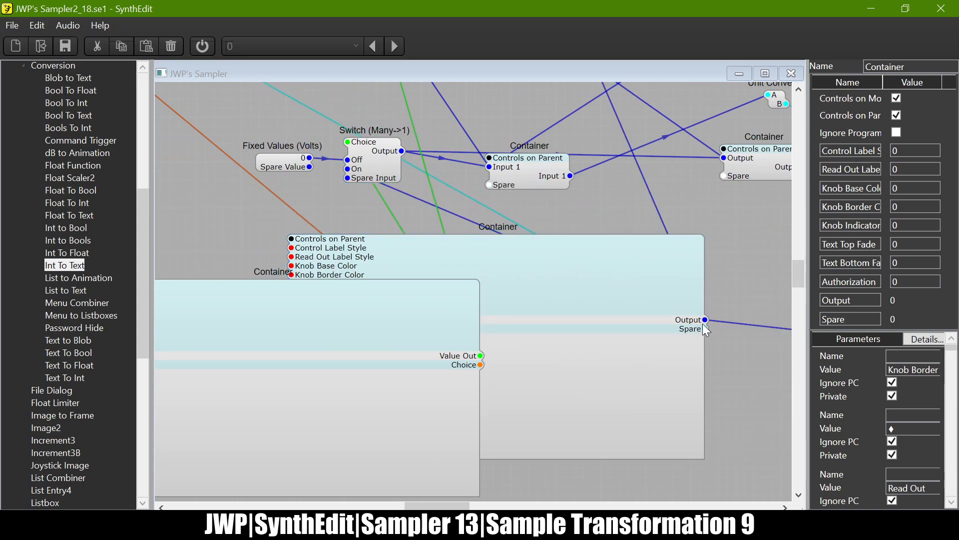
pyautogui.moveTo(704, 328); pyautogui.dragTo(678, 283)
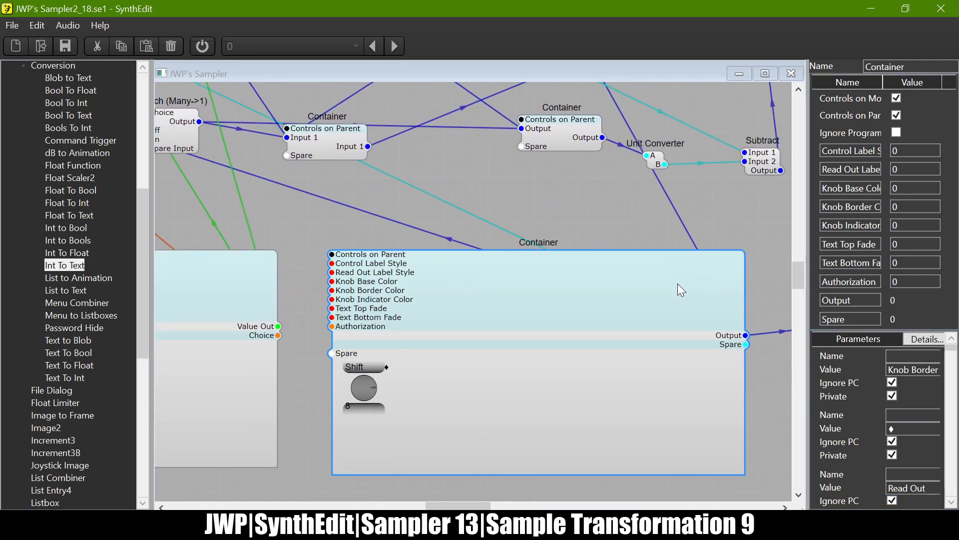
# Step: Add an Int To Float module inside the Shift container and wire PatchMemory Int's Value through it to IO Mod's Spare
pyautogui.doubleClick(530, 312)
pyautogui.scroll(3, 352, 264)
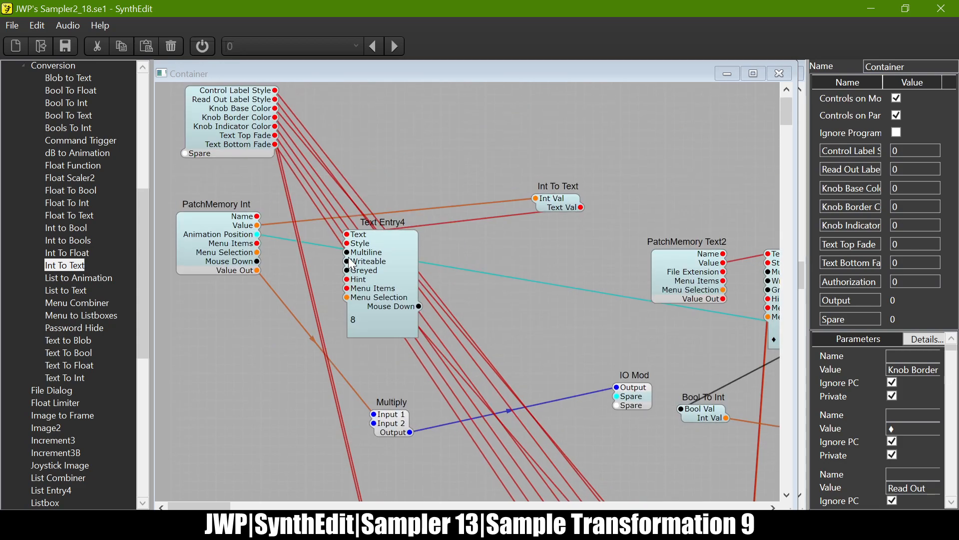
pyautogui.scroll(1, 352, 264)
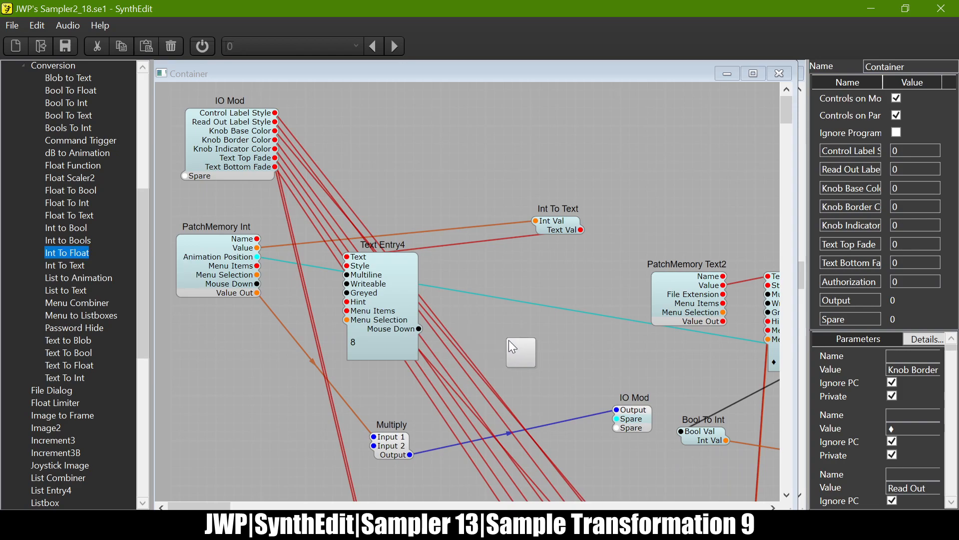
pyautogui.click(509, 341)
pyautogui.click(258, 249)
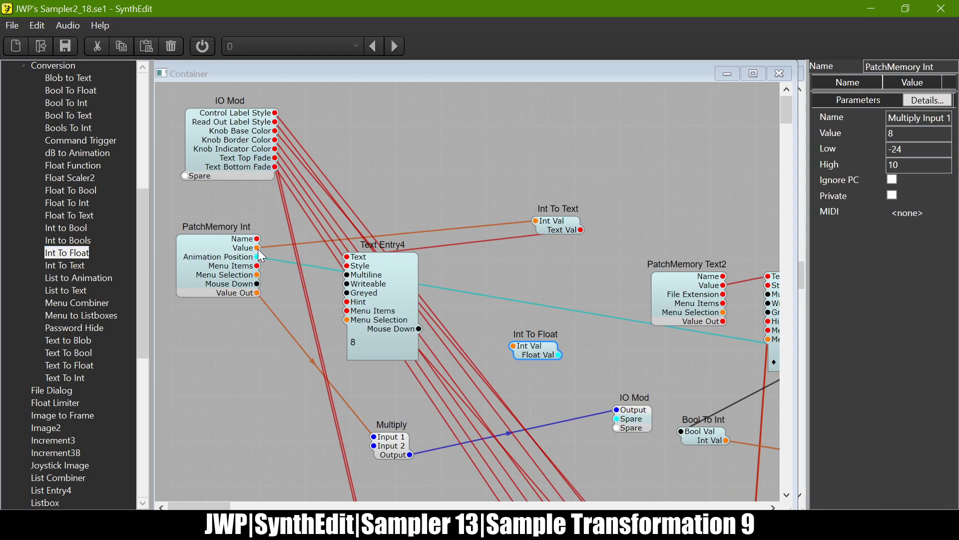
pyautogui.moveTo(556, 355)
pyautogui.mouseDown()
pyautogui.moveTo(604, 374)
pyautogui.moveTo(614, 420)
pyautogui.mouseUp()
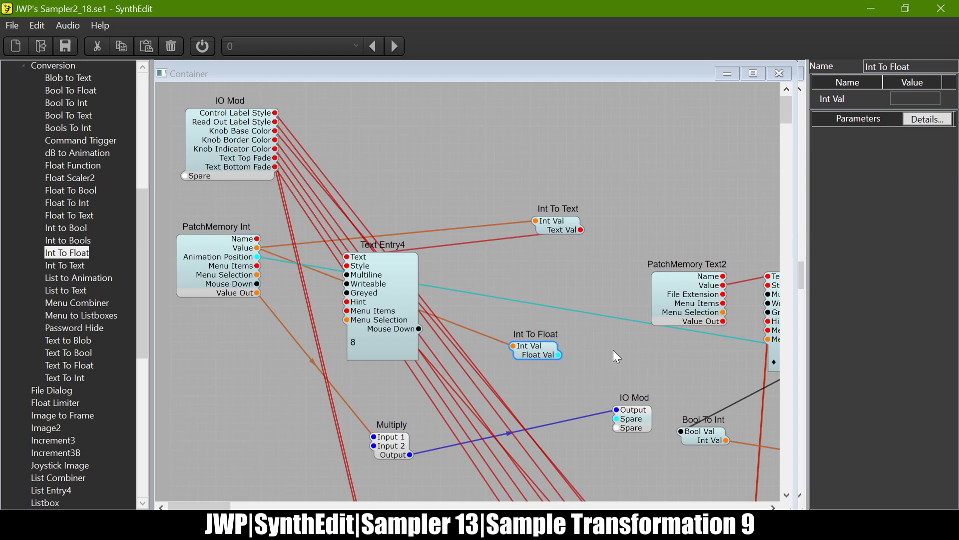
pyautogui.click(779, 73)
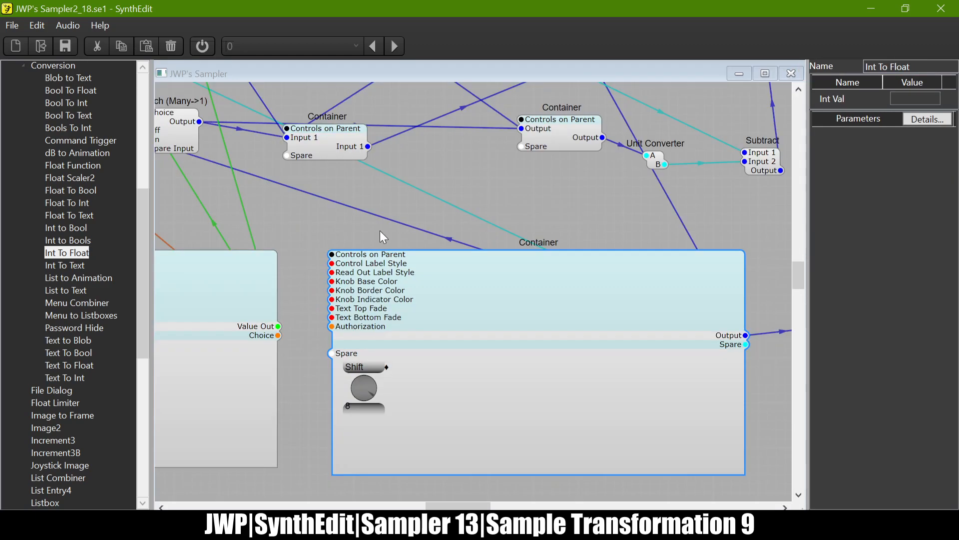
# Step: Examine the parameters of PatchMemory Int and the lower PatchMemory Float3 inside the Tune knob's container for comparison
pyautogui.hscroll(-5, 375, 232)
pyautogui.scroll(8, 374, 233)
pyautogui.hscroll(-2, 375, 232)
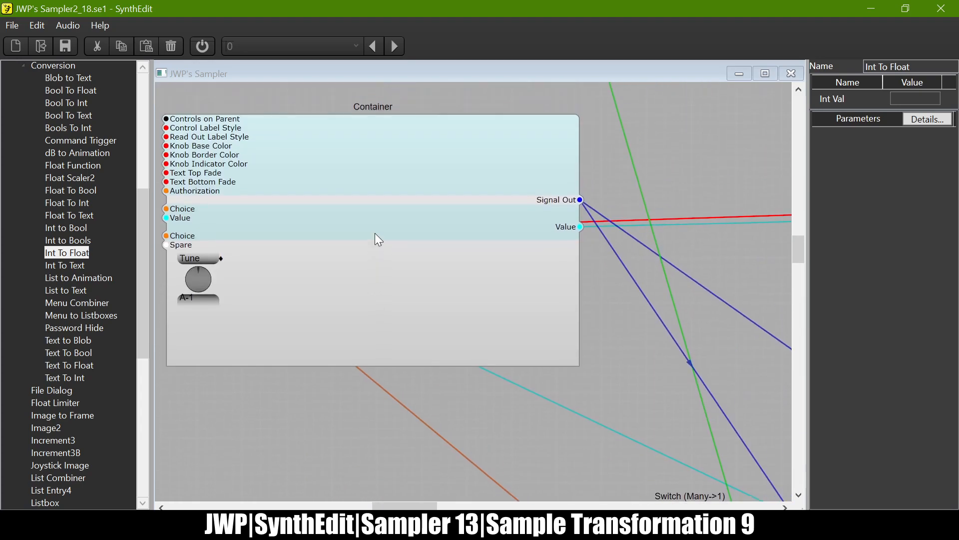
pyautogui.doubleClick(316, 177)
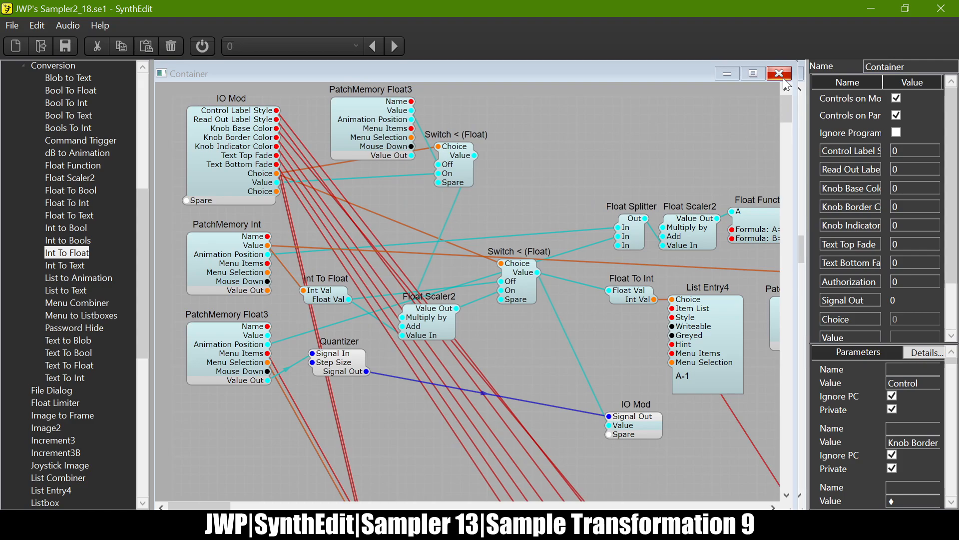
pyautogui.click(222, 250)
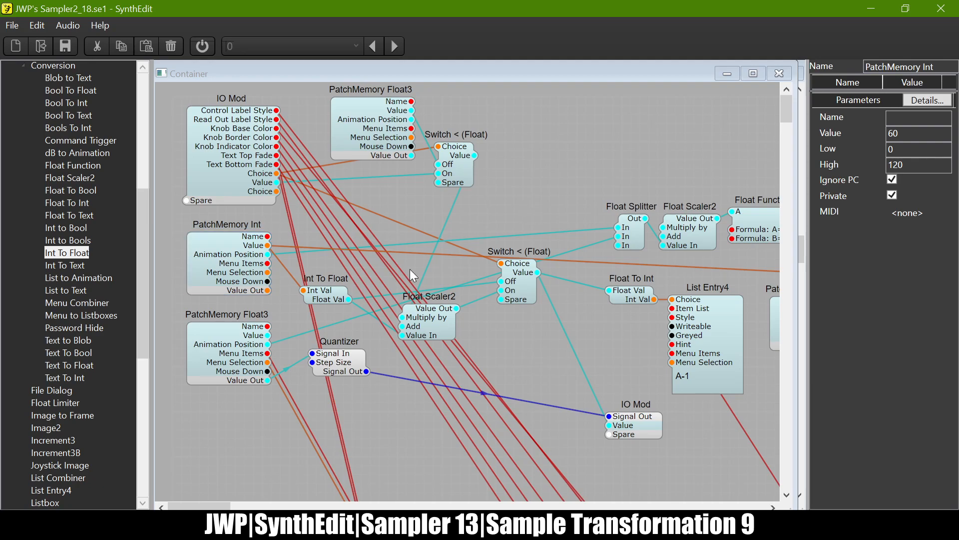
pyautogui.click(228, 356)
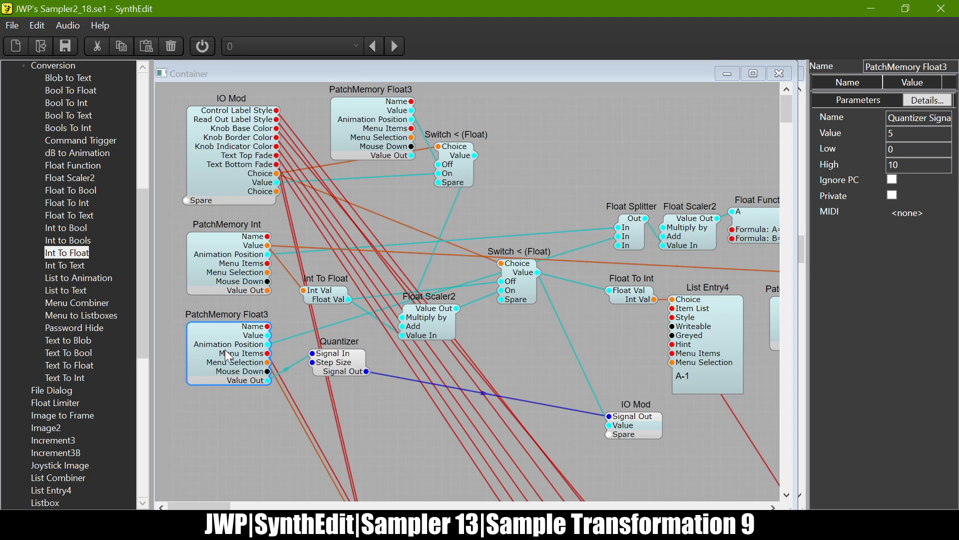
pyautogui.click(595, 151)
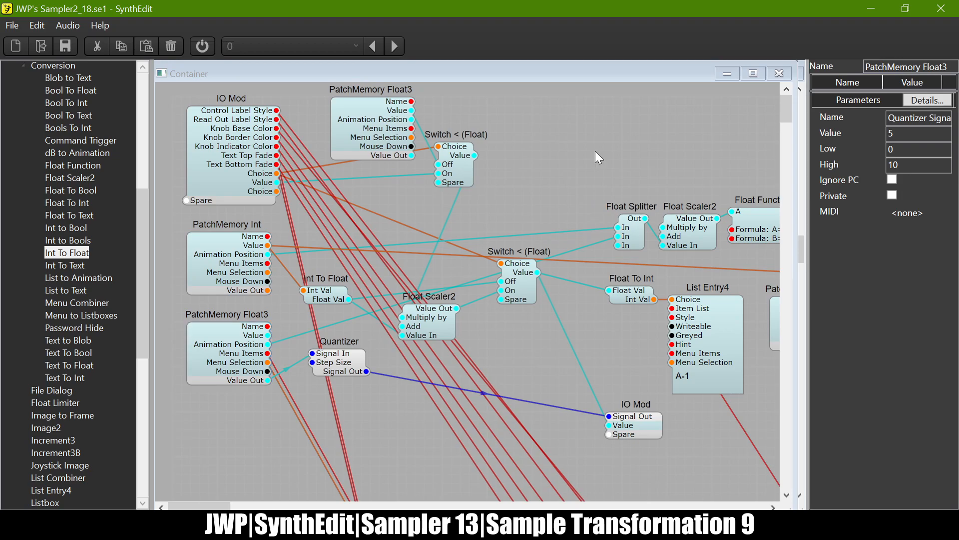
pyautogui.click(753, 75)
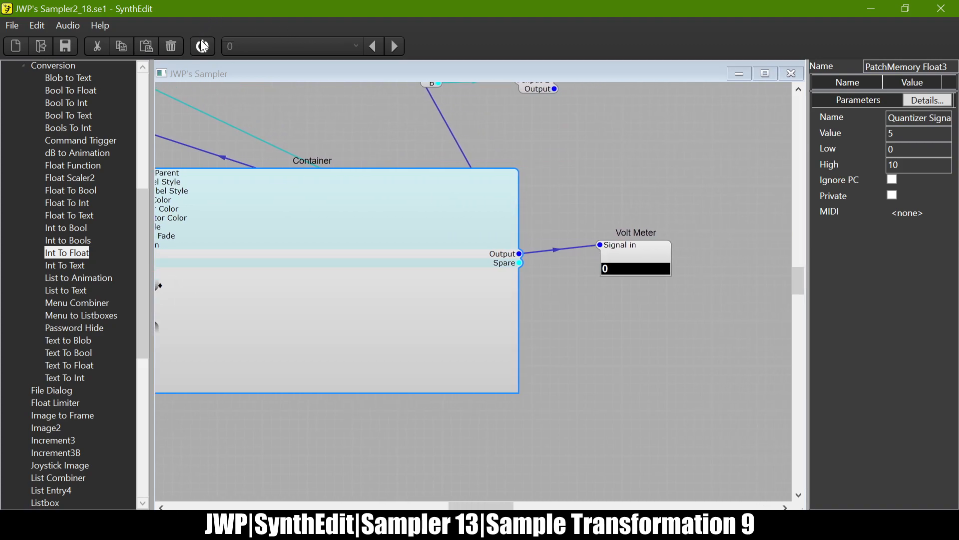
# Step: Start the audio and raise the pitch Shift knob to 10 in the panel view to check the Volt Meter
pyautogui.click(359, 126)
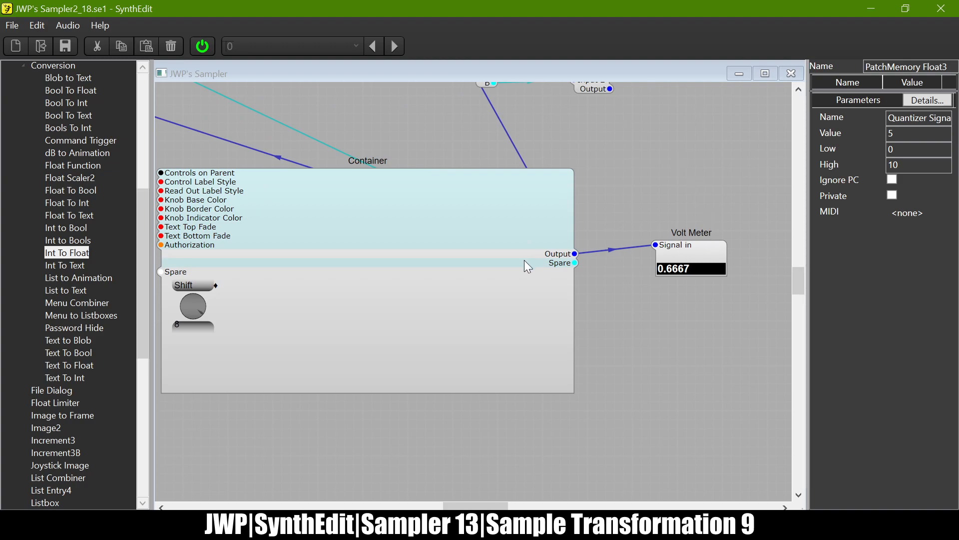
pyautogui.press('Tab')
pyautogui.moveTo(367, 260); pyautogui.dragTo(376, 217)
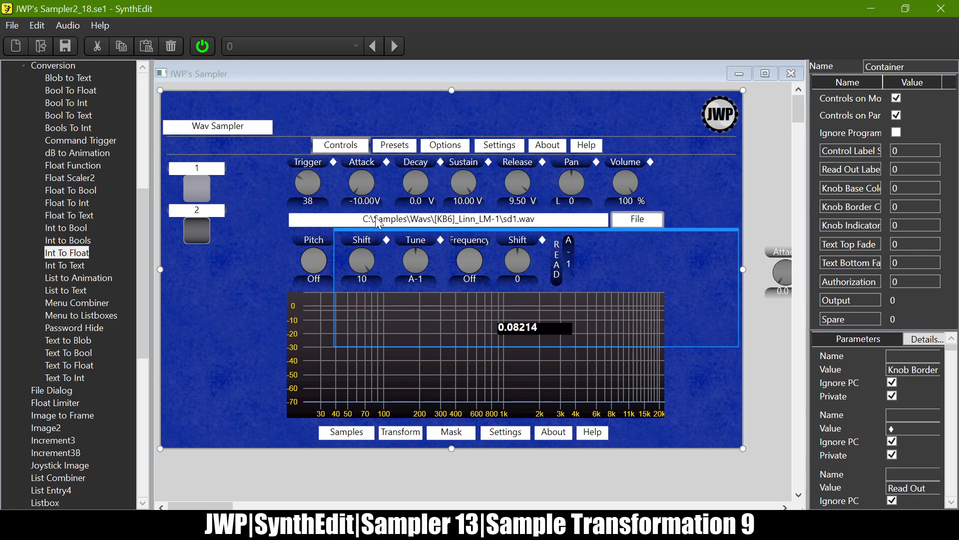
# Step: Reopen the Shift container and set PatchMemory Int's High value to 24
pyautogui.press('Tab')
pyautogui.doubleClick(298, 205)
pyautogui.click(216, 250)
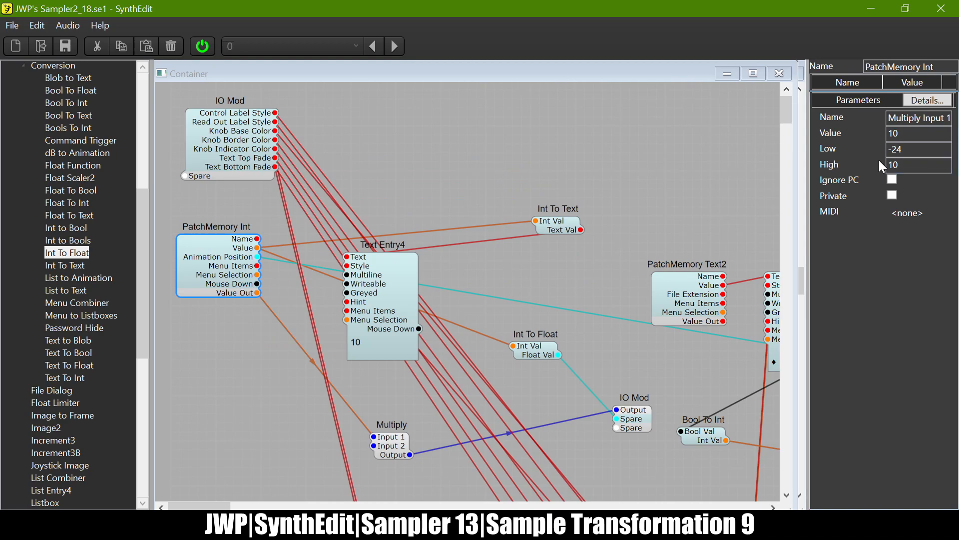
pyautogui.click(913, 164)
pyautogui.write('24')
pyautogui.press('Tab')
pyautogui.click(779, 73)
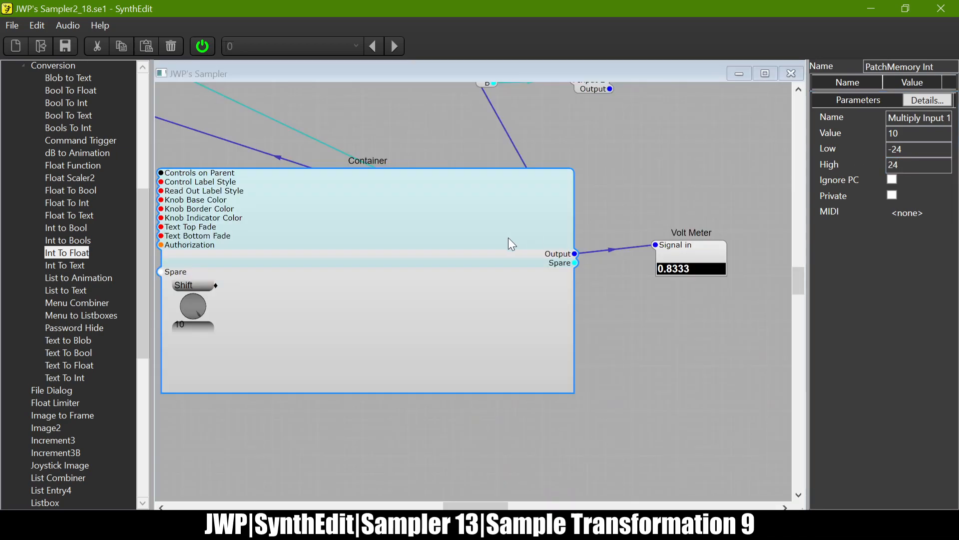
# Step: Test the pitch Shift knob against the Volt Meter in the panel view, leave it at 0 and stop the audio
pyautogui.click(571, 197)
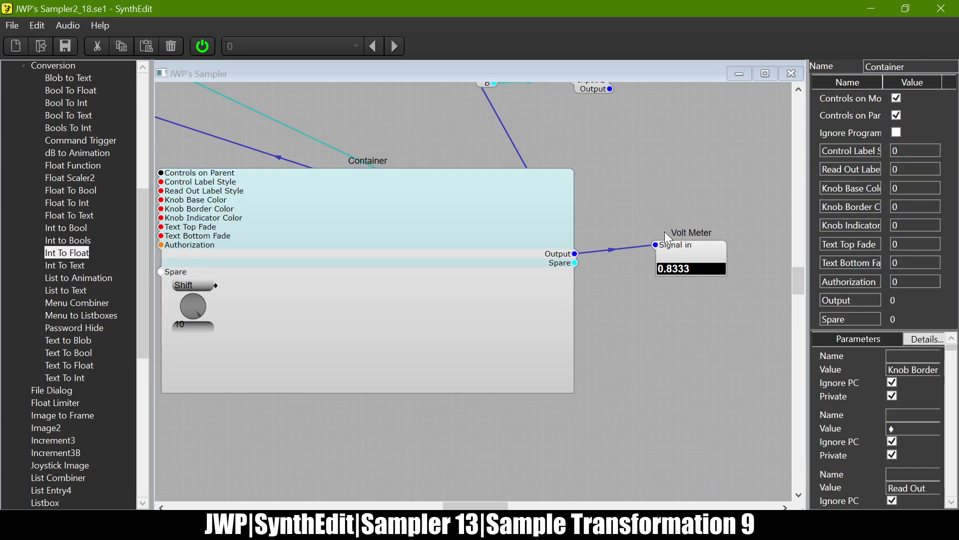
pyautogui.press('Tab')
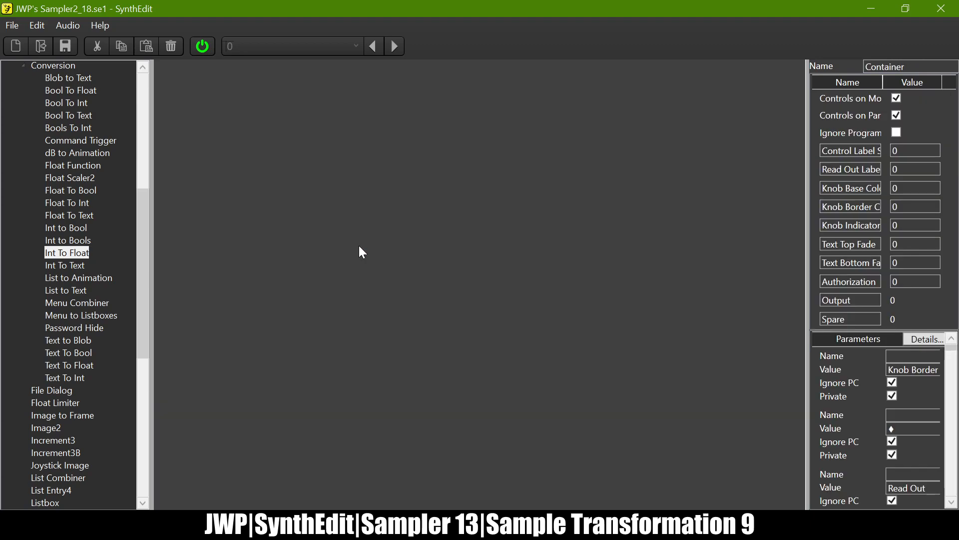
pyautogui.moveTo(356, 265); pyautogui.dragTo(388, 277)
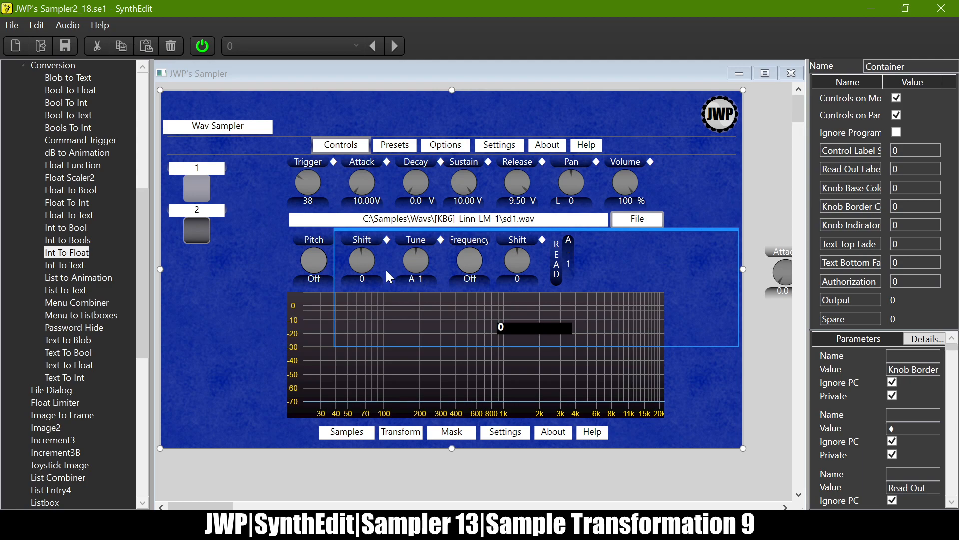
pyautogui.click(201, 46)
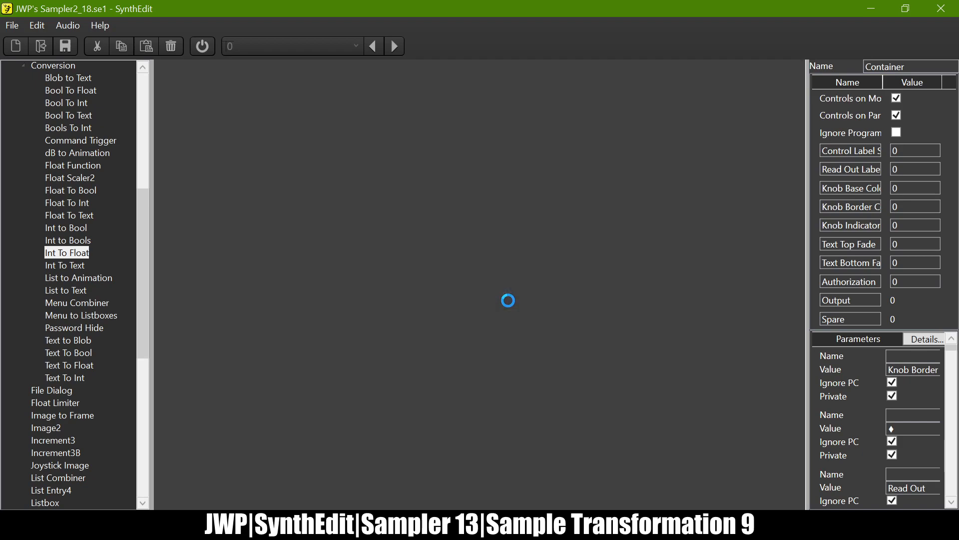
# Step: Delete the Volt Meter connected to the Shift container's Output
pyautogui.click(792, 74)
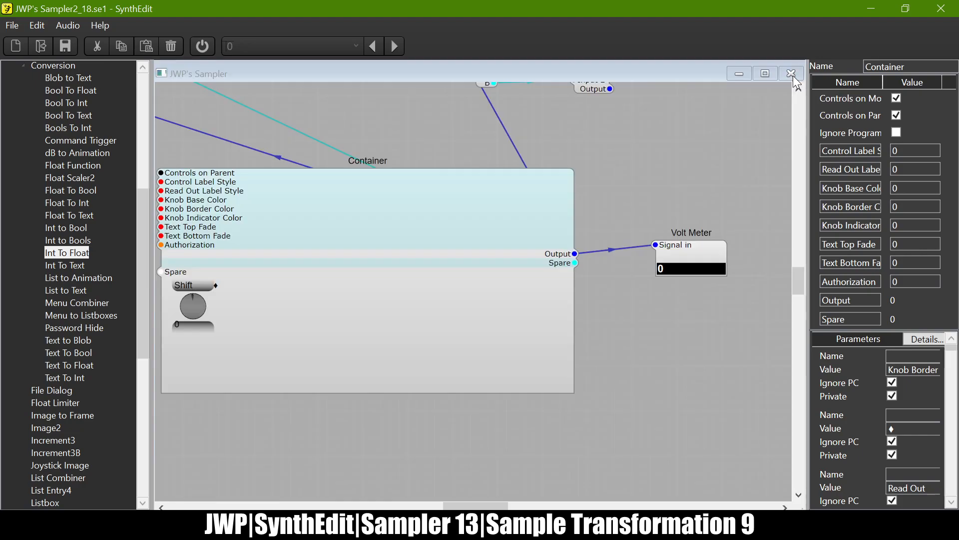
pyautogui.click(699, 248)
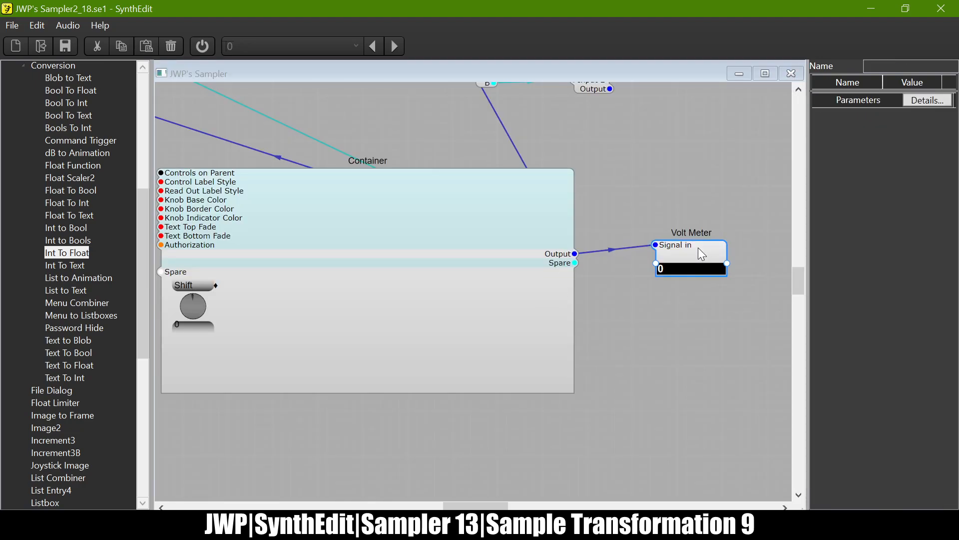
pyautogui.press('Delete')
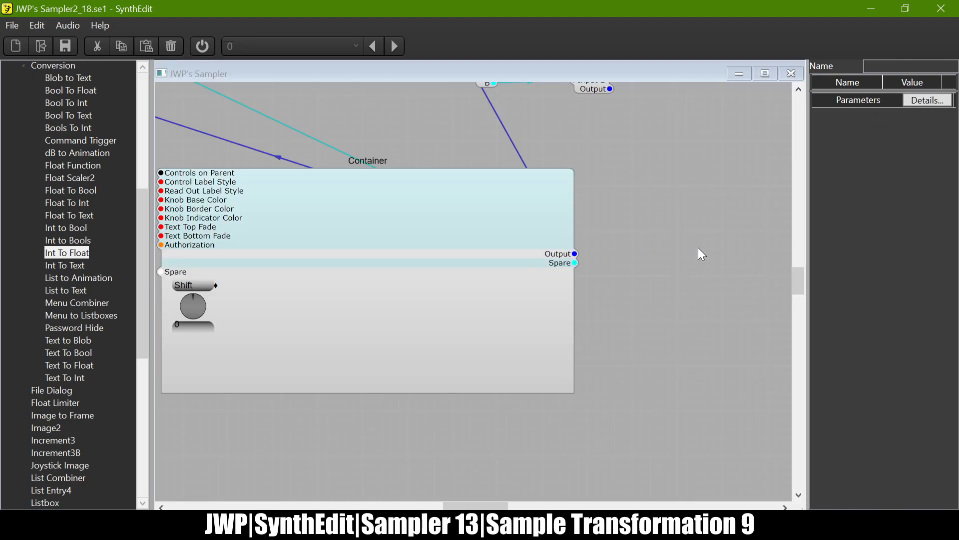
# Step: Export JWP's Sampler as a VST3 plugin with the current settings
pyautogui.click(791, 74)
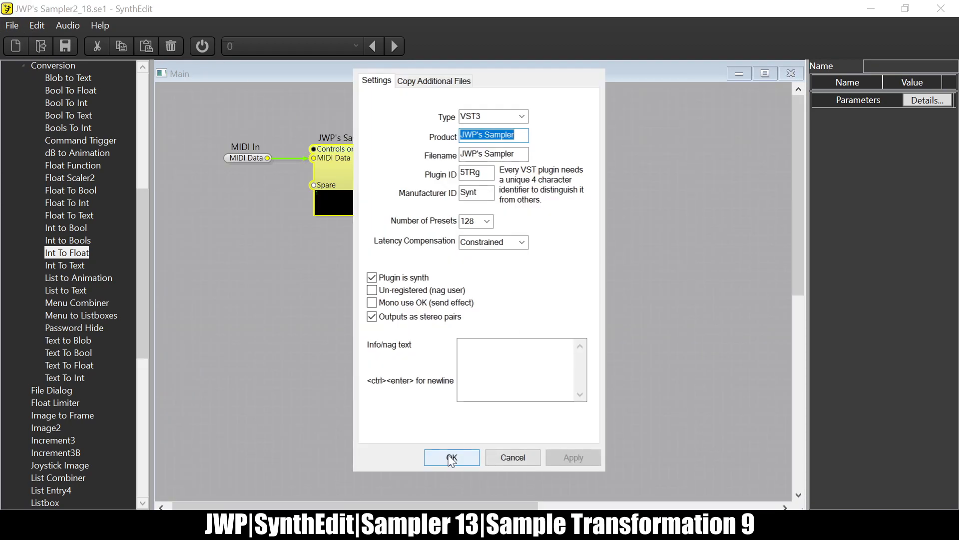
pyautogui.click(450, 454)
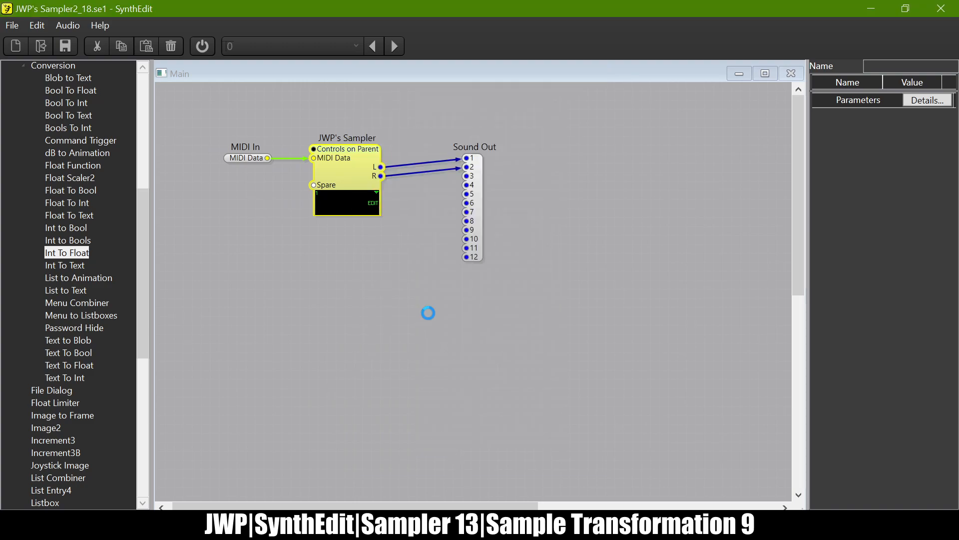
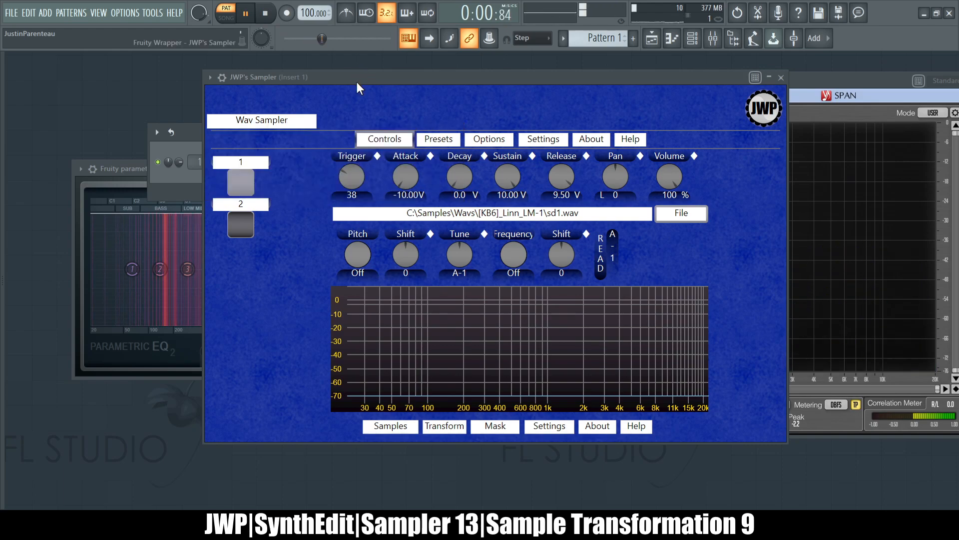
# Step: In FL Studio, test JWP's Sampler by lowering the pitch Shift to -24 and switching Pitch and Frequency on
pyautogui.moveTo(407, 261); pyautogui.dragTo(407, 288)
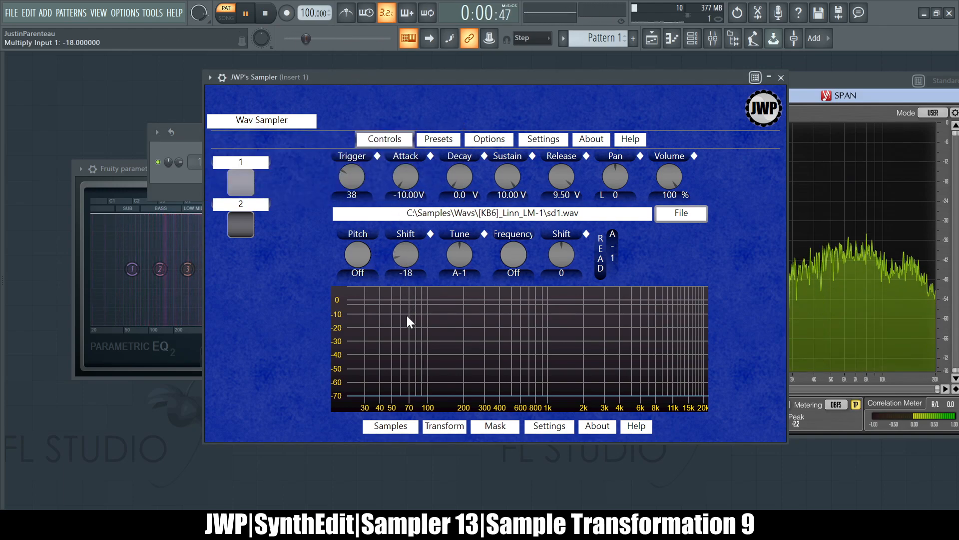
pyautogui.click(356, 250)
pyautogui.moveTo(404, 261); pyautogui.dragTo(406, 265)
pyautogui.click(515, 256)
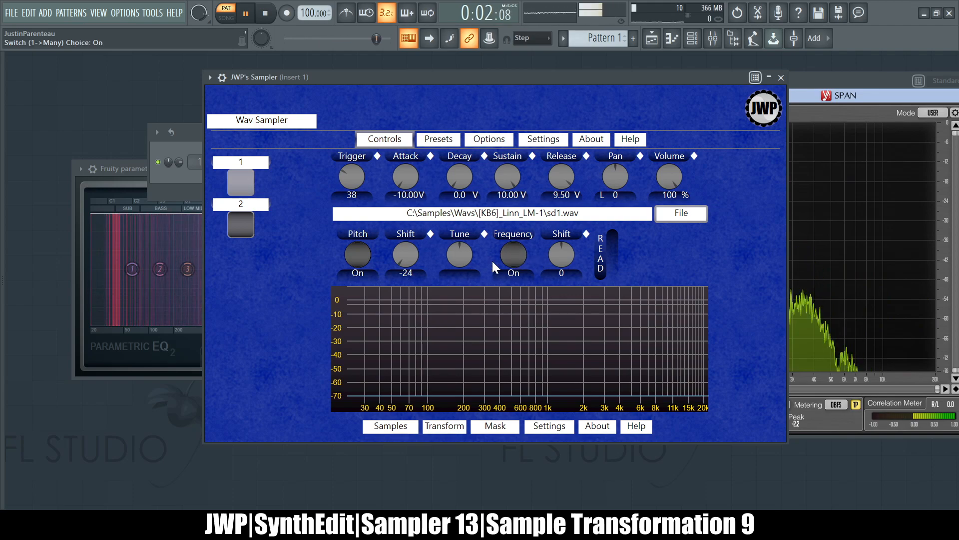
# Step: Compare the sd1.wav sample's sound and SPAN spectrum with Pitch switched off and on, ending with Pitch on and Frequency off
pyautogui.click(360, 256)
pyautogui.click(836, 78)
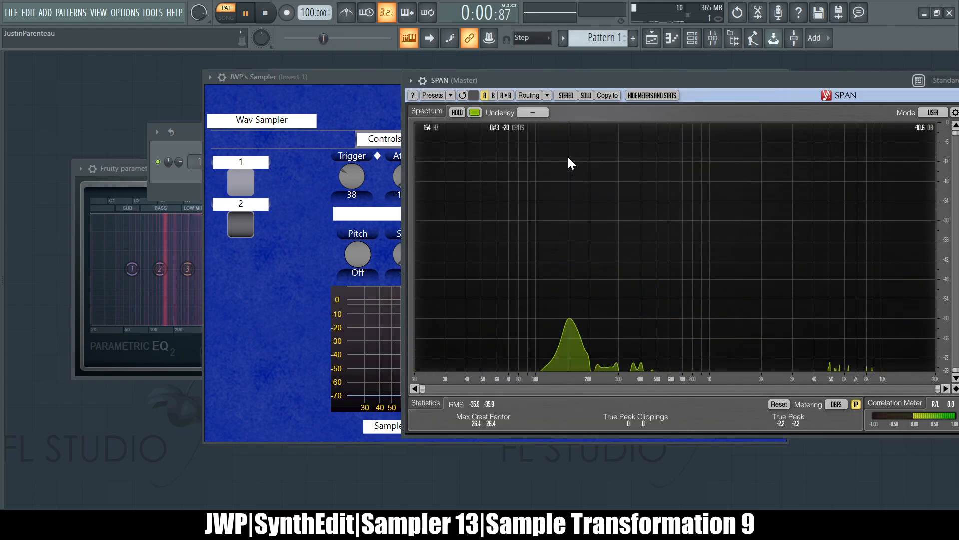
pyautogui.click(379, 80)
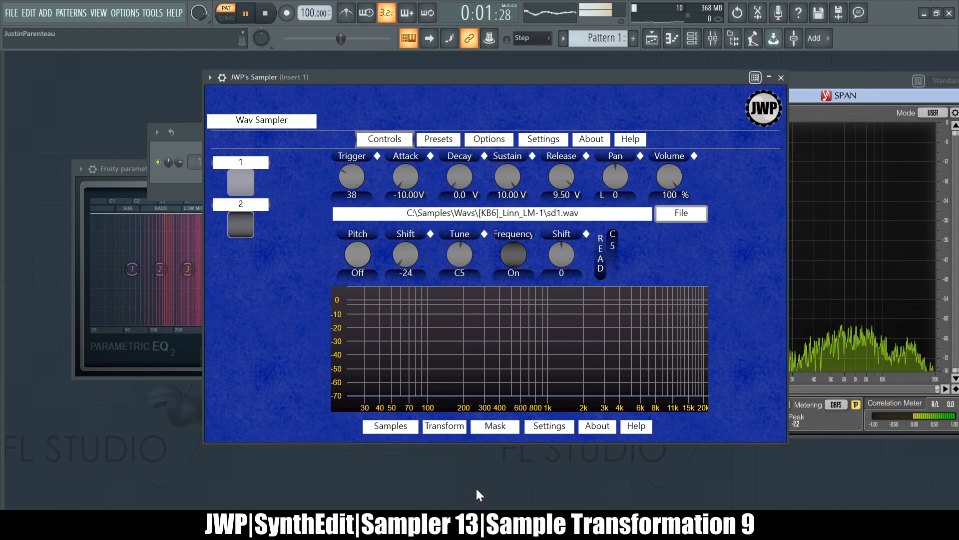
pyautogui.click(357, 255)
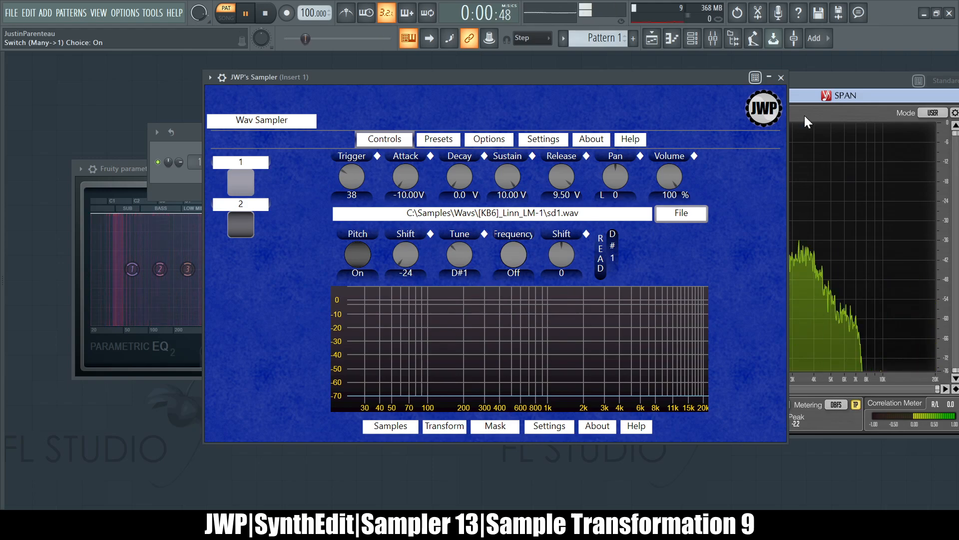
pyautogui.click(829, 81)
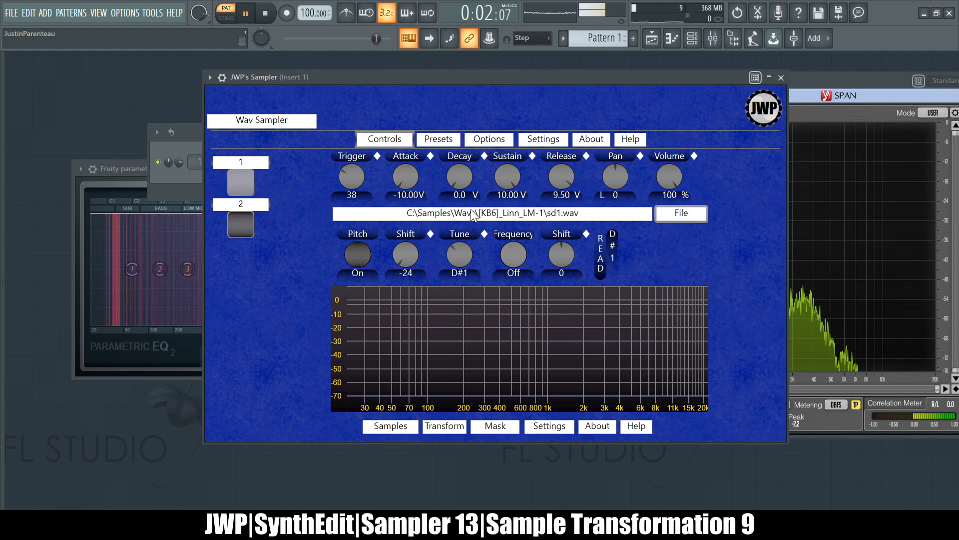
# Step: Switch Frequency on, set its Shift to 24 and examine the resulting spectrum in SPAN
pyautogui.click(528, 253)
pyautogui.moveTo(550, 257); pyautogui.dragTo(562, 276)
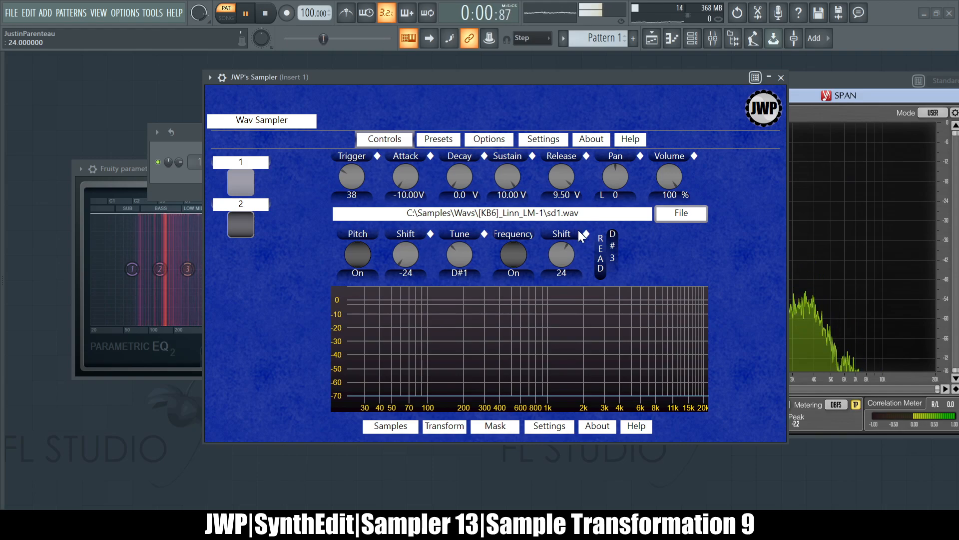
pyautogui.click(839, 78)
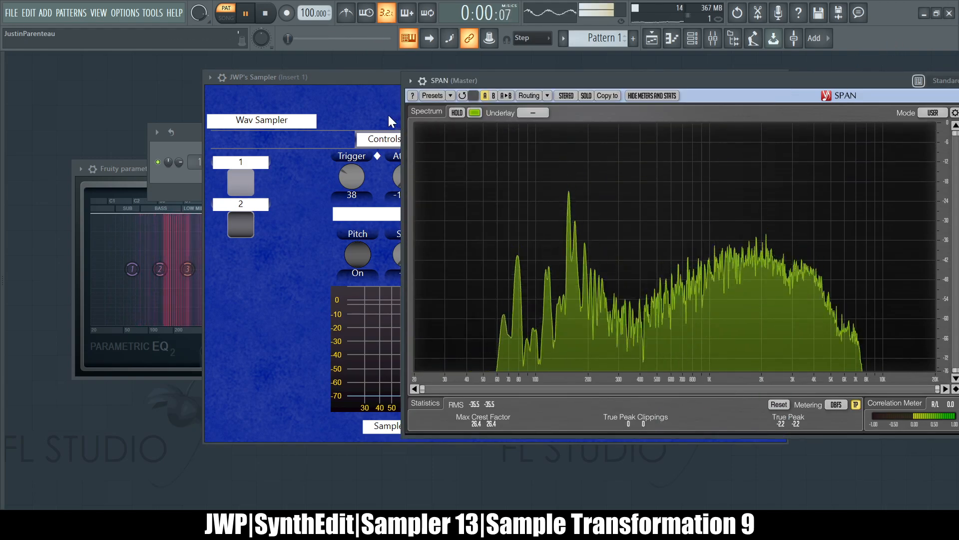
pyautogui.click(368, 102)
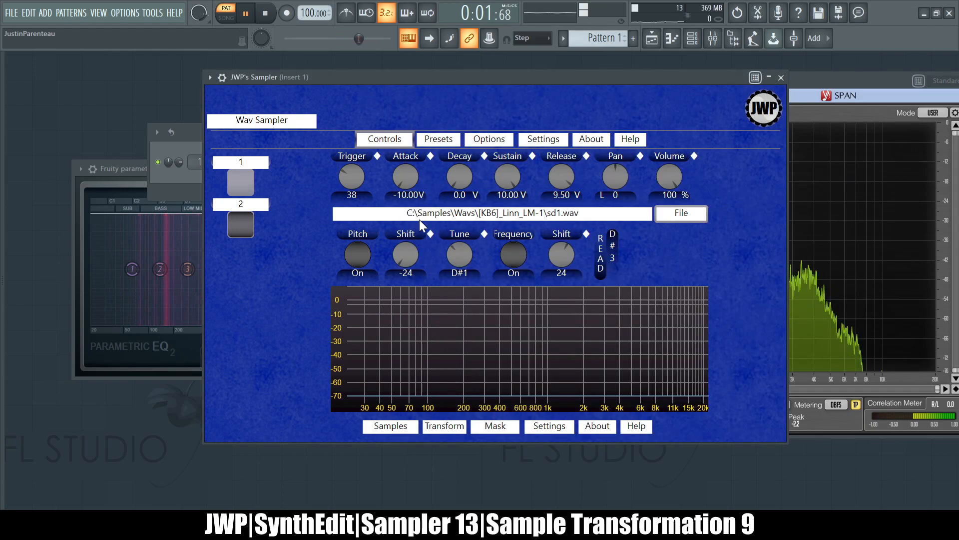
# Step: Toggle Pitch and Frequency off and on to compare the sample's sound, leaving both on
pyautogui.click(517, 257)
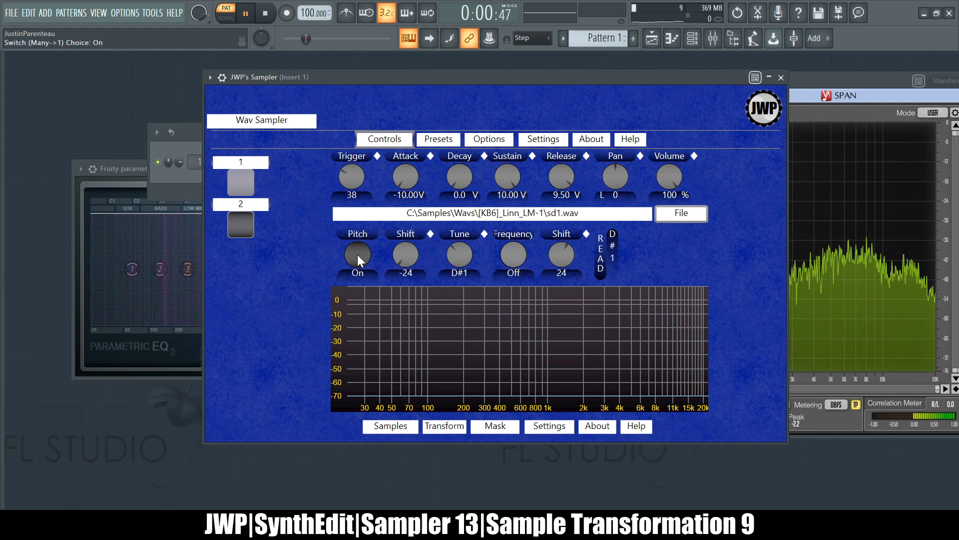
pyautogui.click(520, 254)
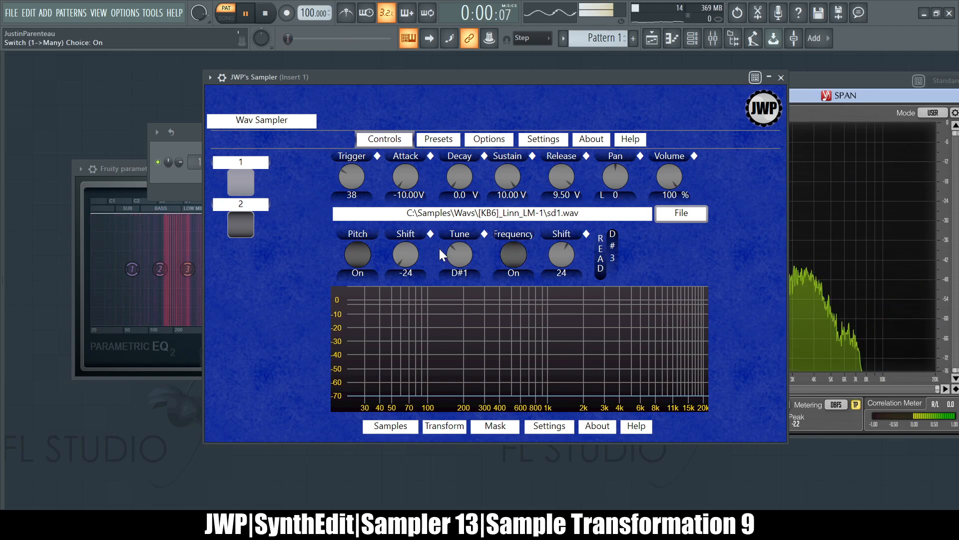
pyautogui.click(364, 257)
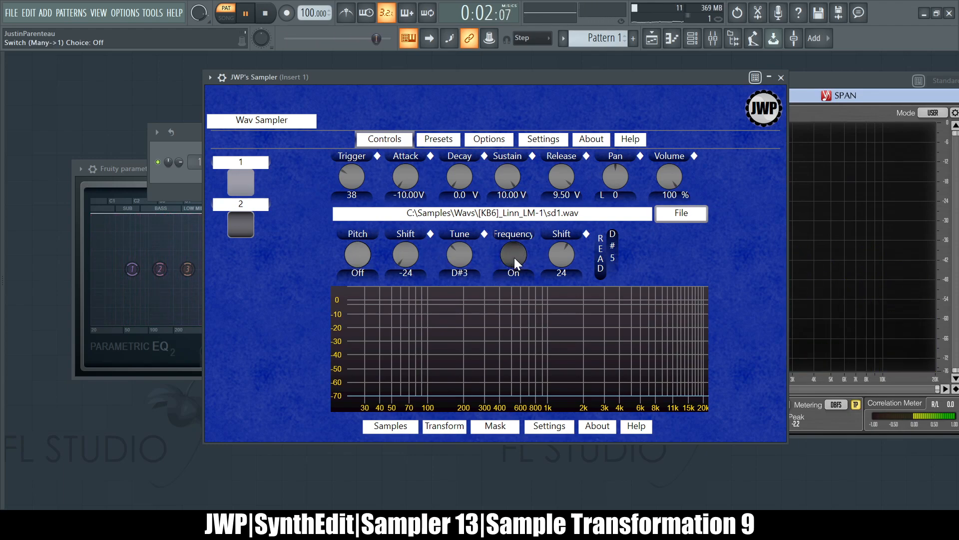
pyautogui.click(364, 252)
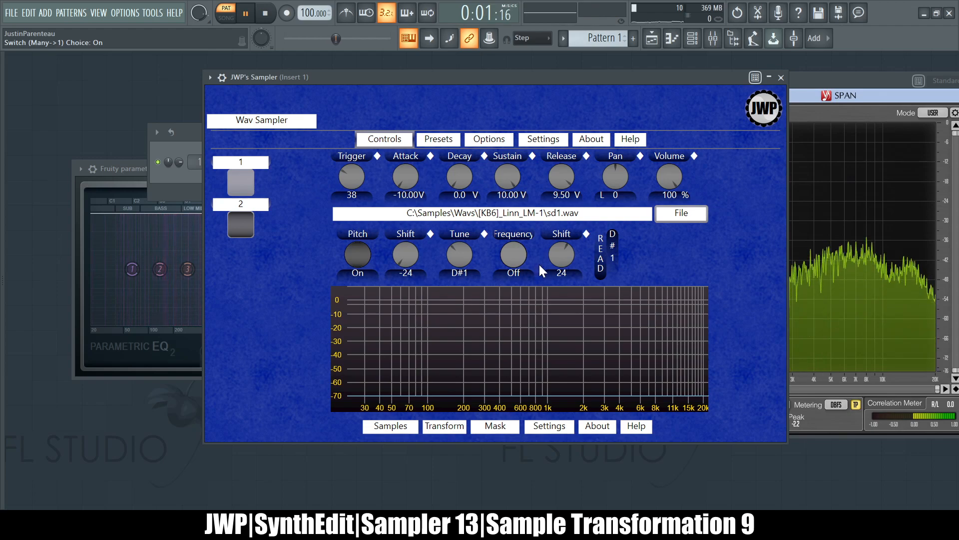
pyautogui.click(510, 258)
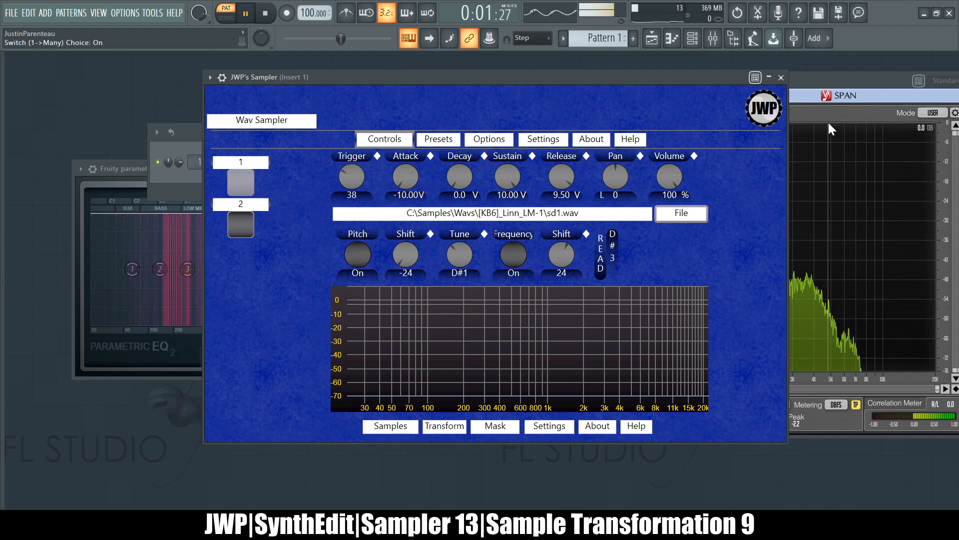
# Step: Move the JWP's Sampler window aside so that the SPAN spectrum can be seen next to it
pyautogui.click(827, 83)
pyautogui.click(353, 81)
pyautogui.moveTo(352, 79); pyautogui.dragTo(153, 74)
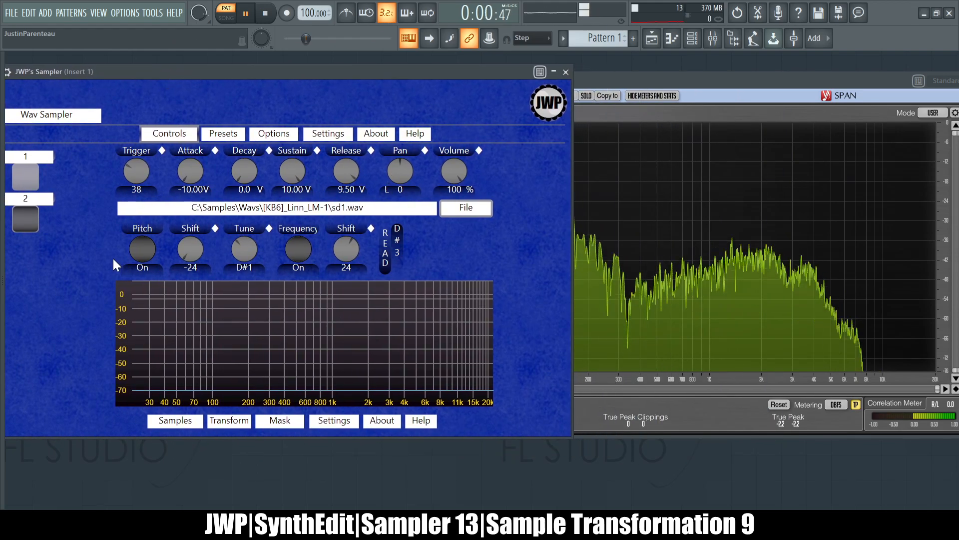
# Step: Compare the SPAN spectrum for different Pitch and Frequency switch combinations, ending with both off
pyautogui.click(299, 249)
pyautogui.click(147, 249)
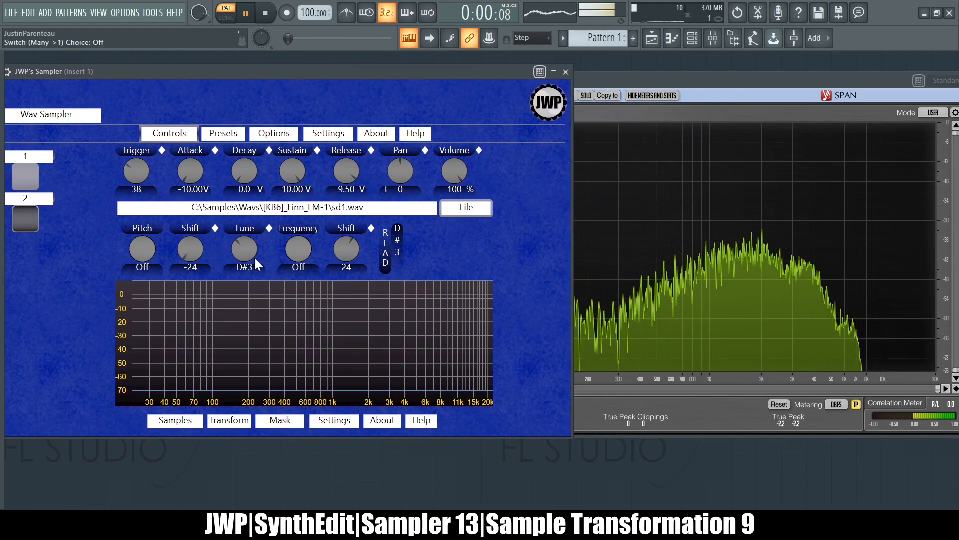
pyautogui.click(293, 248)
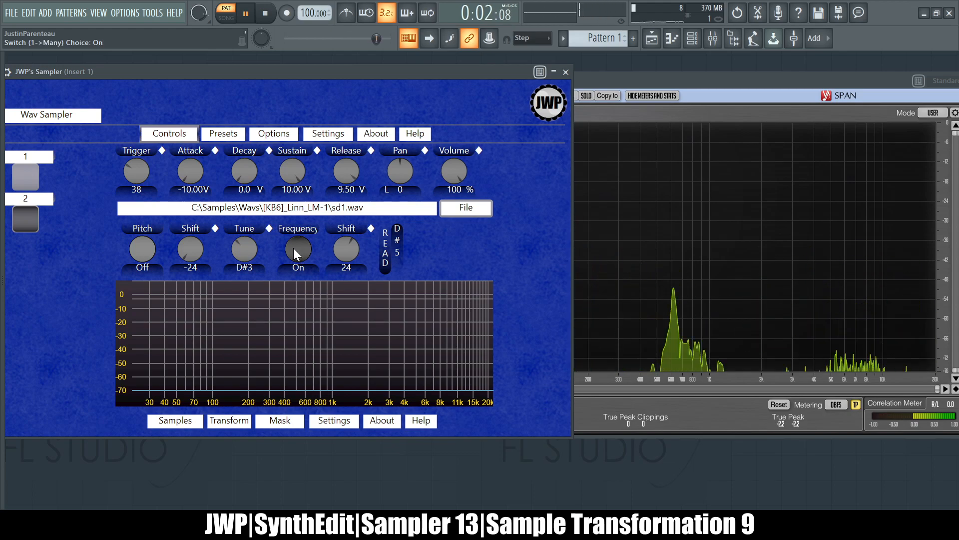
pyautogui.click(293, 248)
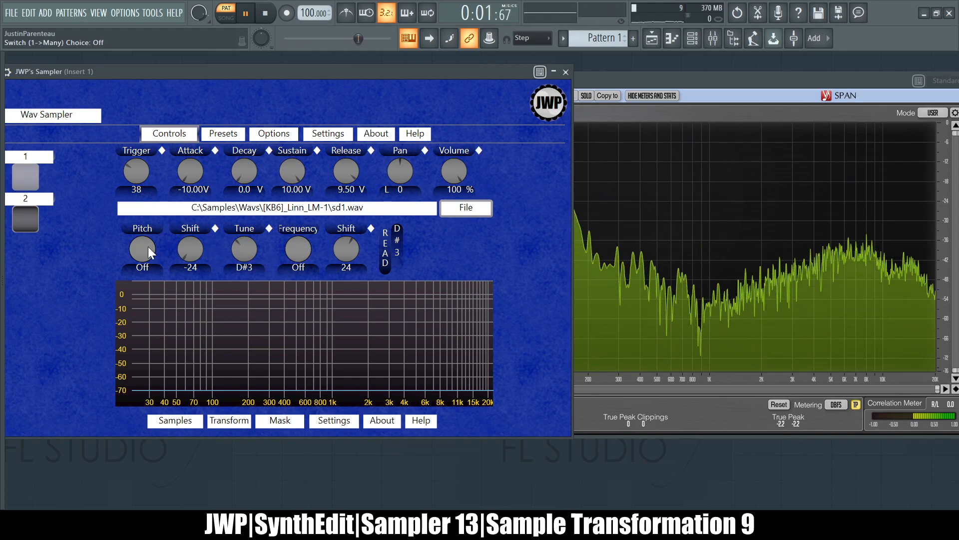
pyautogui.click(148, 247)
pyautogui.click(298, 250)
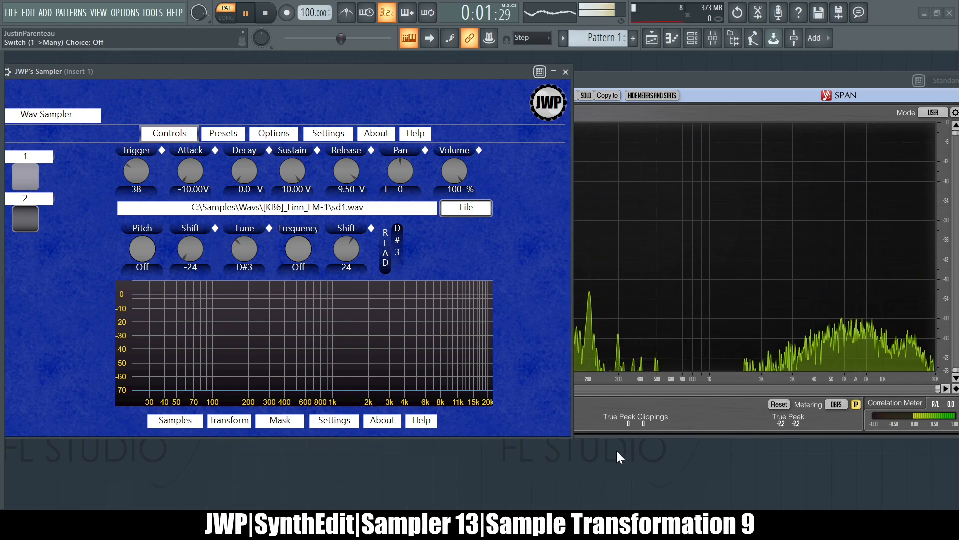
# Step: Load ohh.wav, play it with Pitch and Frequency on and the frequency Shift at 24, and stop playback
pyautogui.click(144, 249)
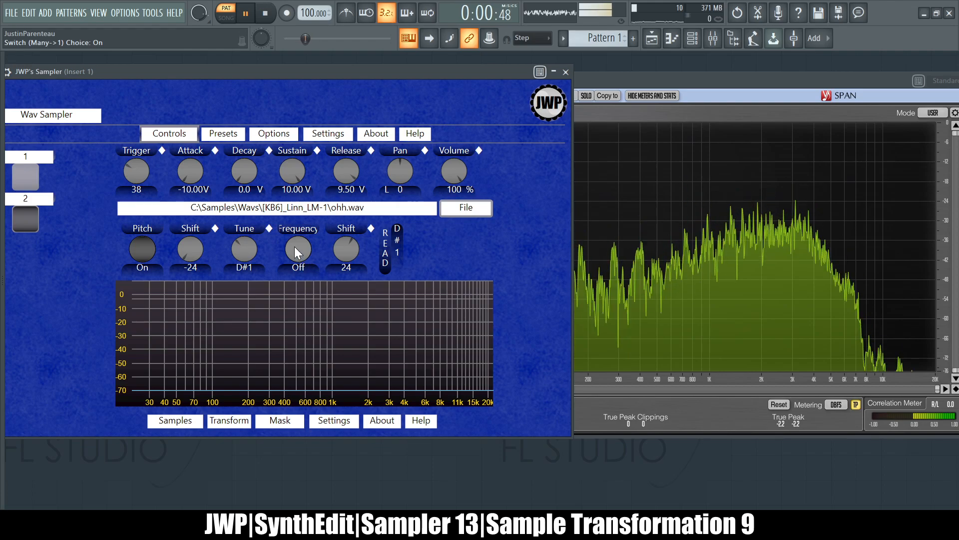
pyautogui.scroll(-1, 350, 249)
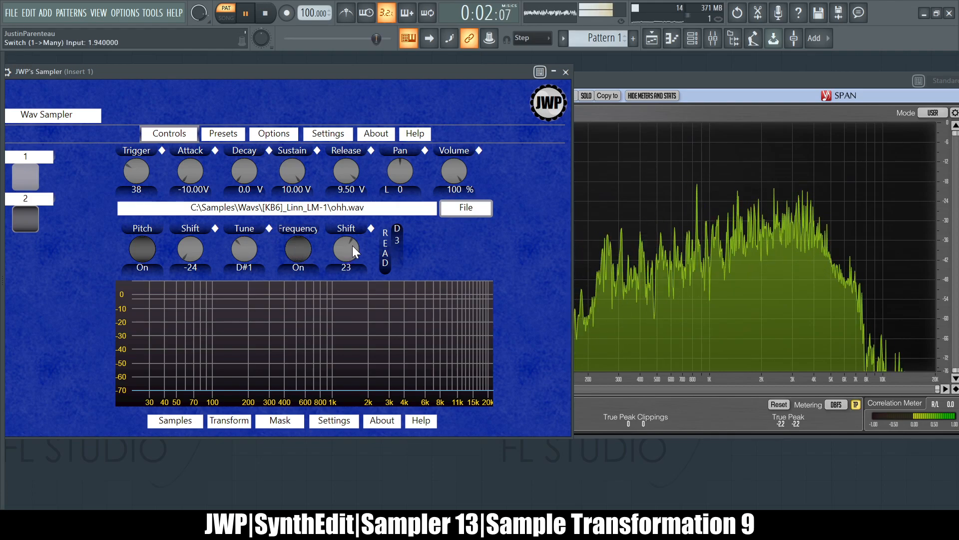
pyautogui.scroll(1, 347, 271)
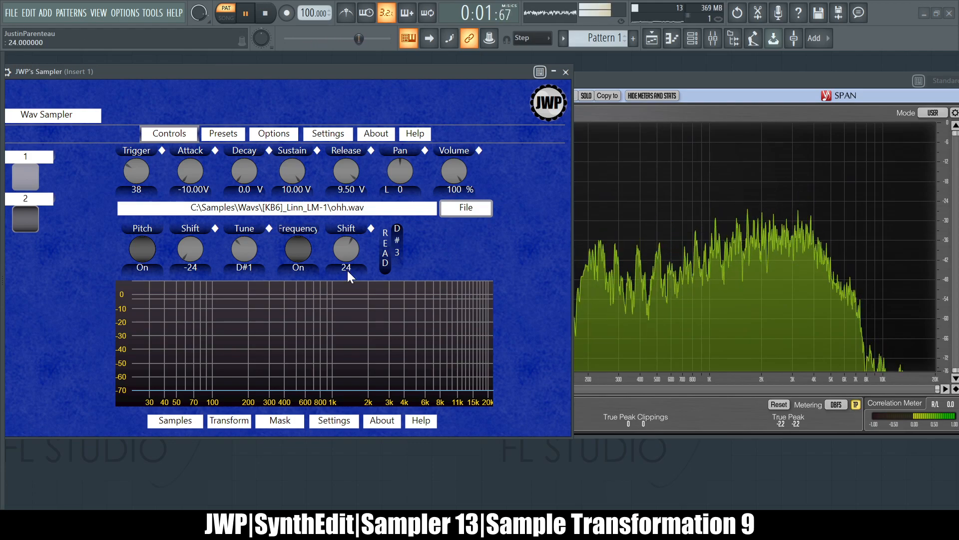
pyautogui.click(268, 16)
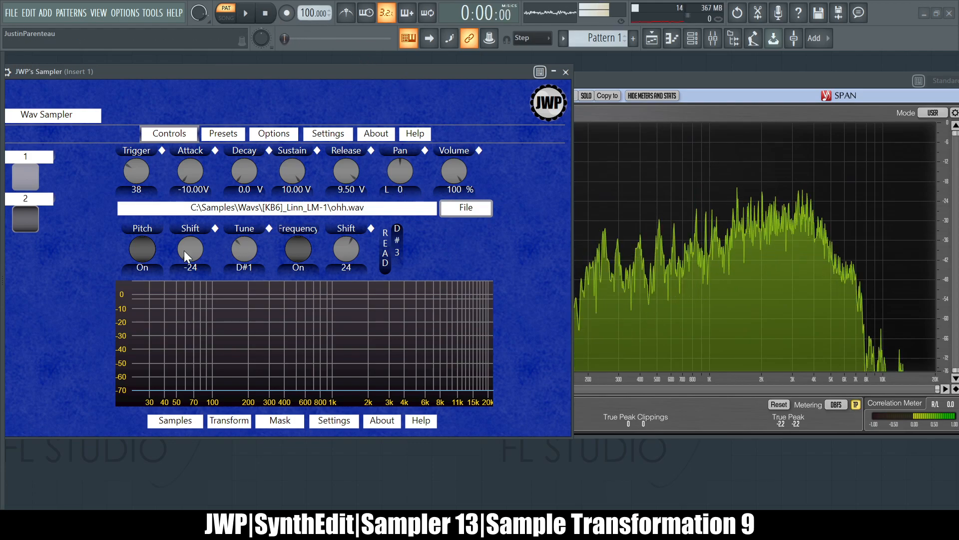
# Step: Switch Pitch and Frequency off, play ohh.wav while examining its spectrum in SPAN, and stop playback
pyautogui.click(146, 251)
pyautogui.click(302, 255)
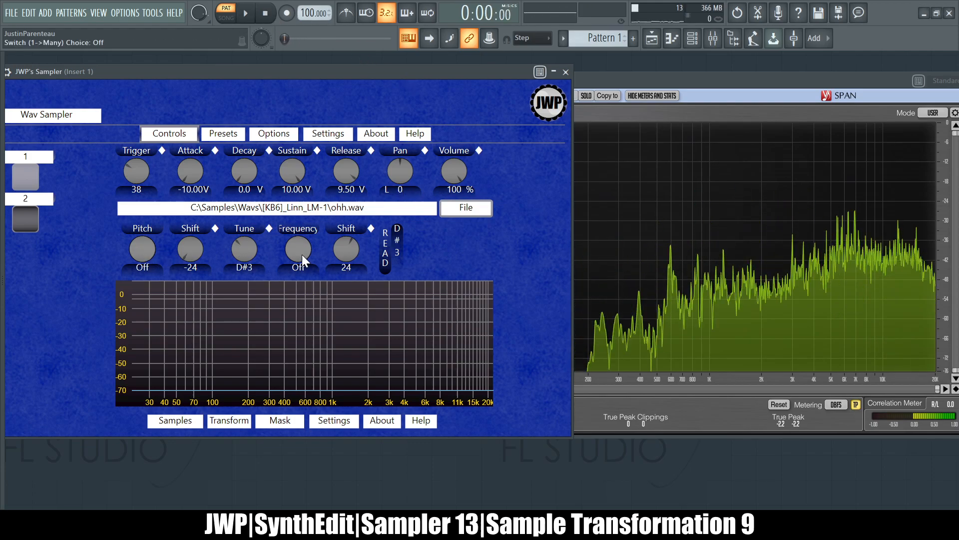
pyautogui.click(710, 81)
pyautogui.press('space')
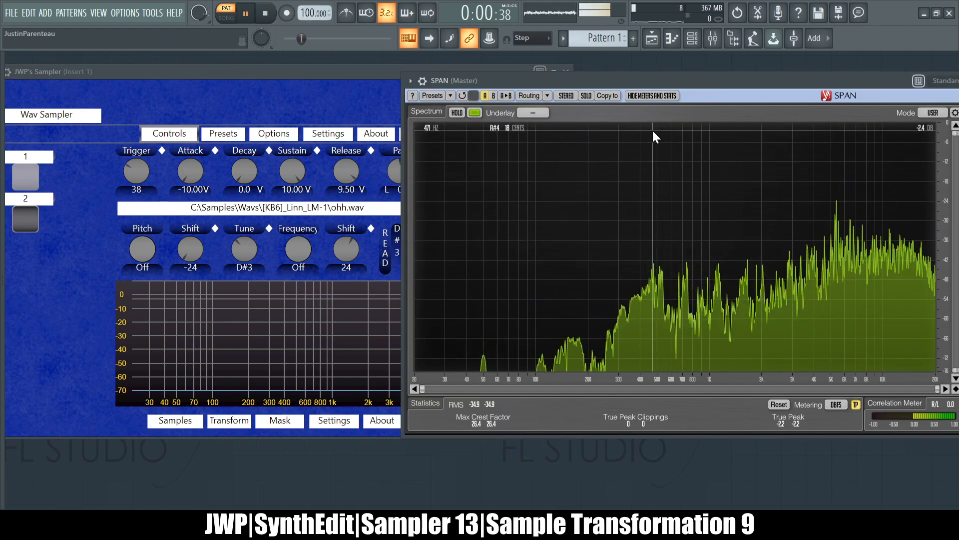
pyautogui.click(266, 13)
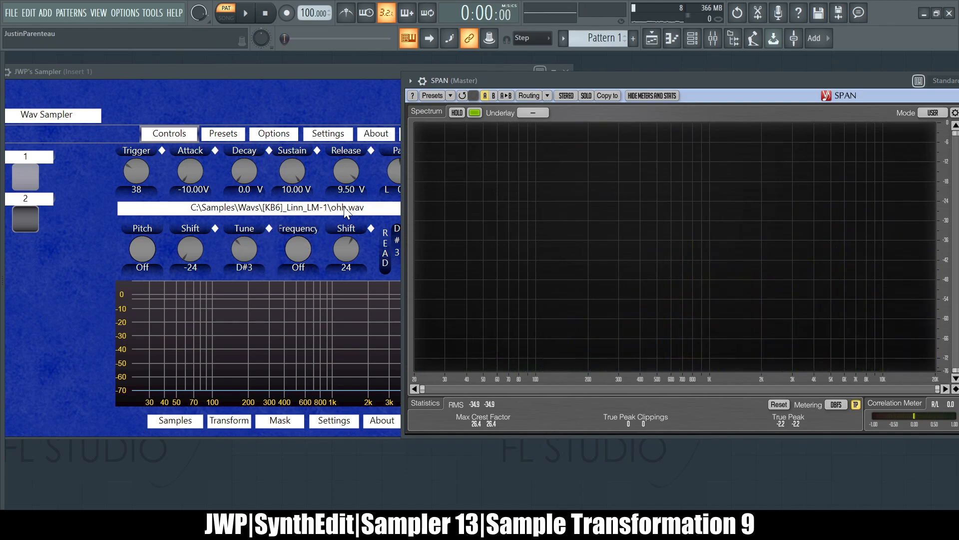
# Step: Load chh.wav into JWP's Sampler and play it while examining its spectrum in SPAN
pyautogui.click(21, 231)
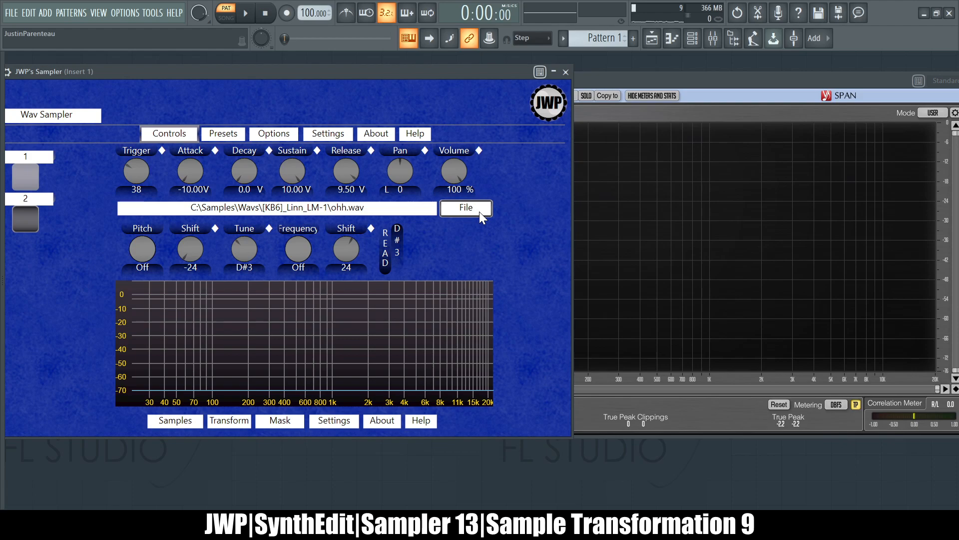
pyautogui.click(629, 444)
pyautogui.click(246, 12)
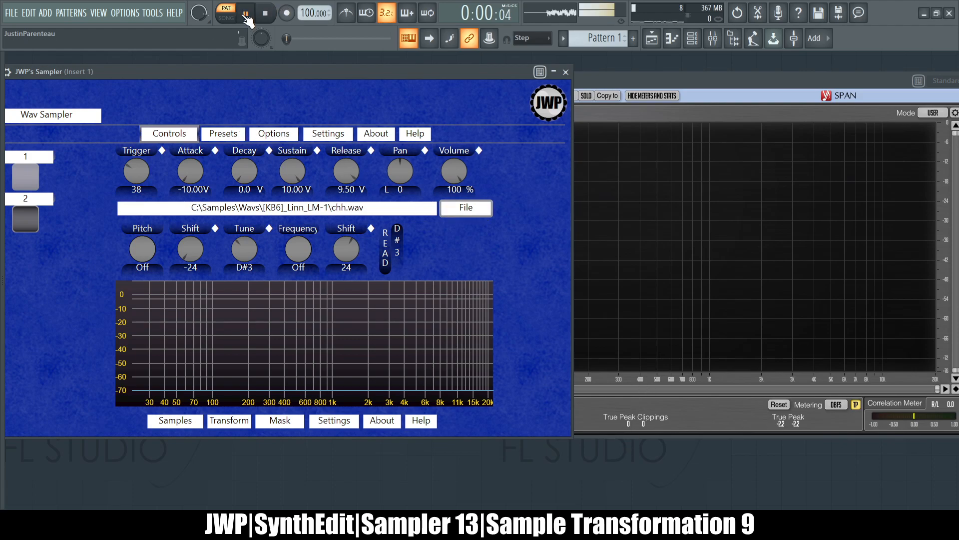
pyautogui.click(664, 79)
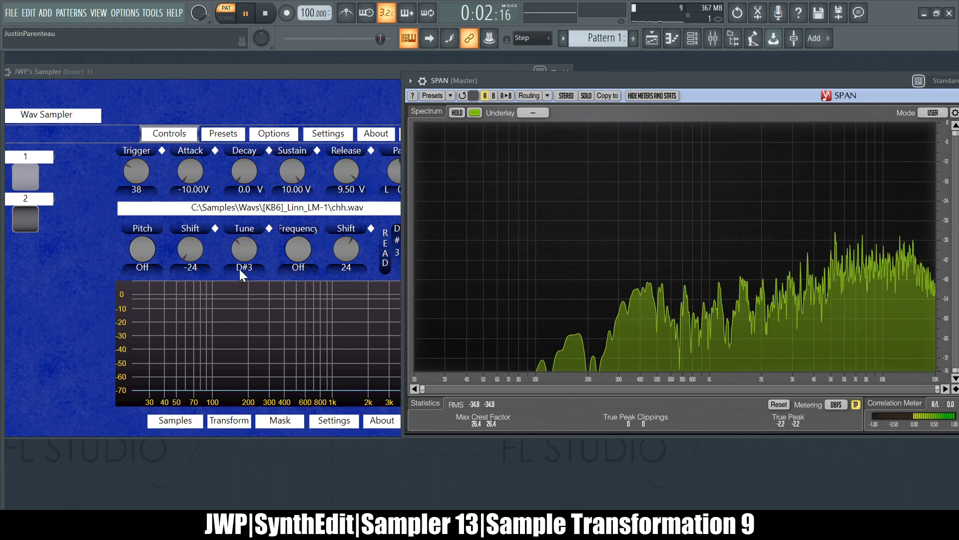
# Step: Raise Tune to C5 and switch Pitch and Frequency on for the chh.wav sample
pyautogui.click(242, 269)
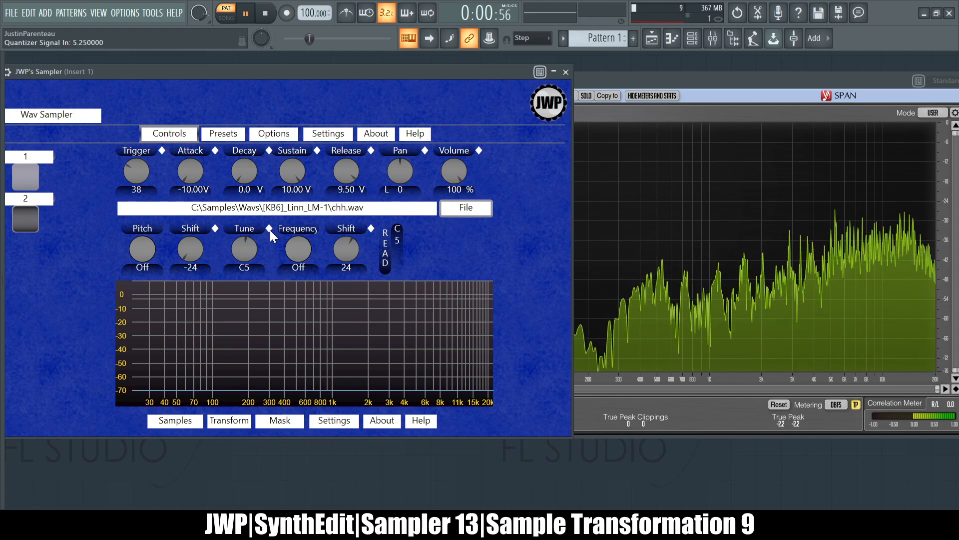
pyautogui.click(140, 249)
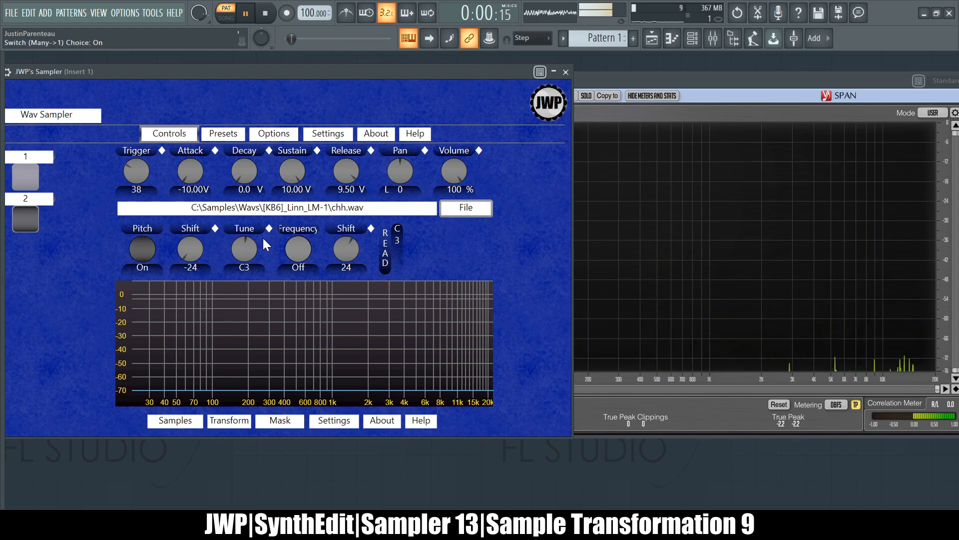
pyautogui.click(300, 249)
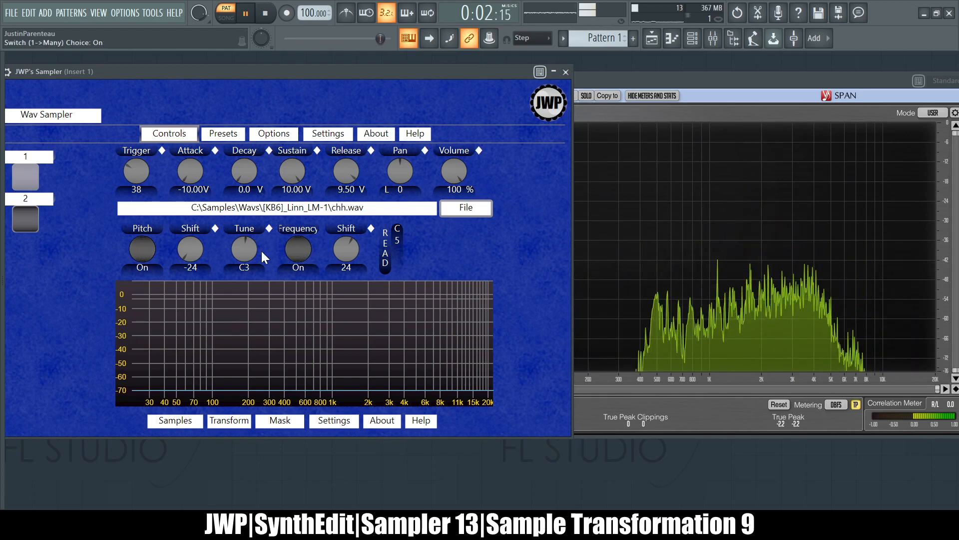
# Step: Compare chh.wav's spectrum by toggling Pitch and Frequency off and on, with the frequency Shift kept at 24 and both left on
pyautogui.click(141, 251)
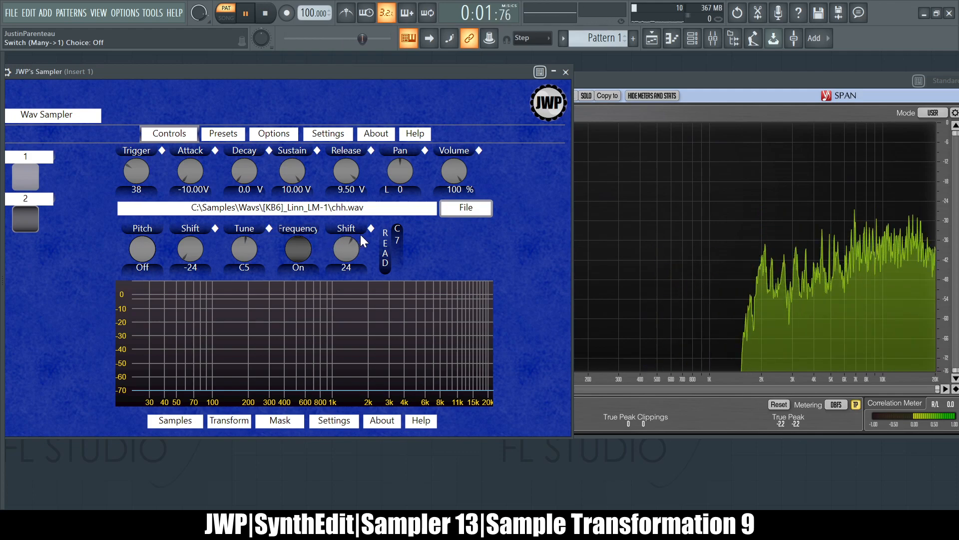
pyautogui.moveTo(344, 249)
pyautogui.mouseDown()
pyautogui.moveTo(349, 231)
pyautogui.moveTo(349, 266)
pyautogui.moveTo(350, 250)
pyautogui.mouseUp()
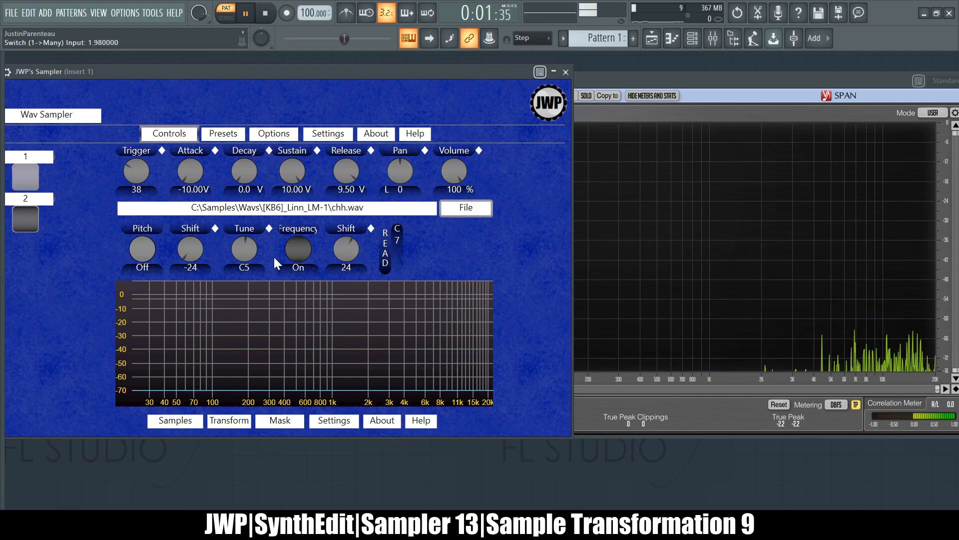
pyautogui.click(133, 255)
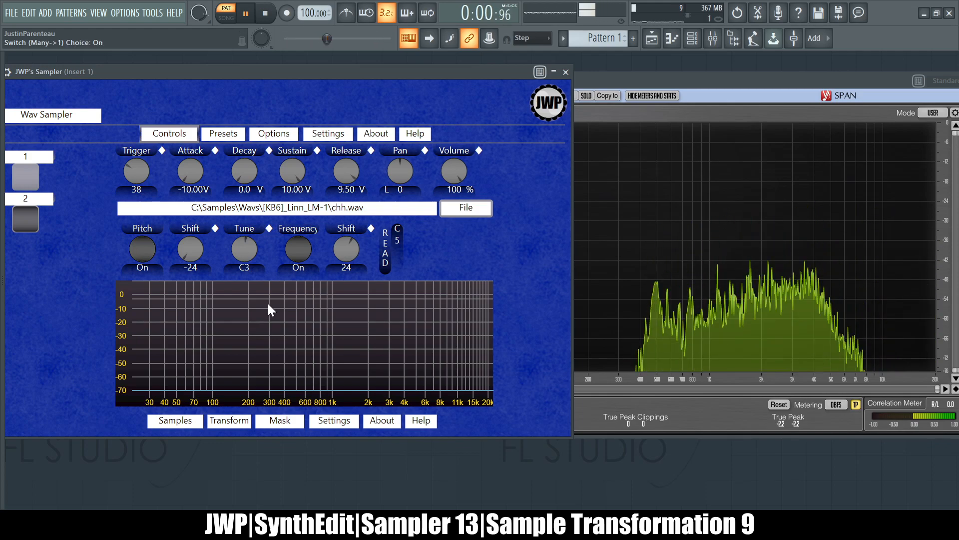
pyautogui.click(293, 247)
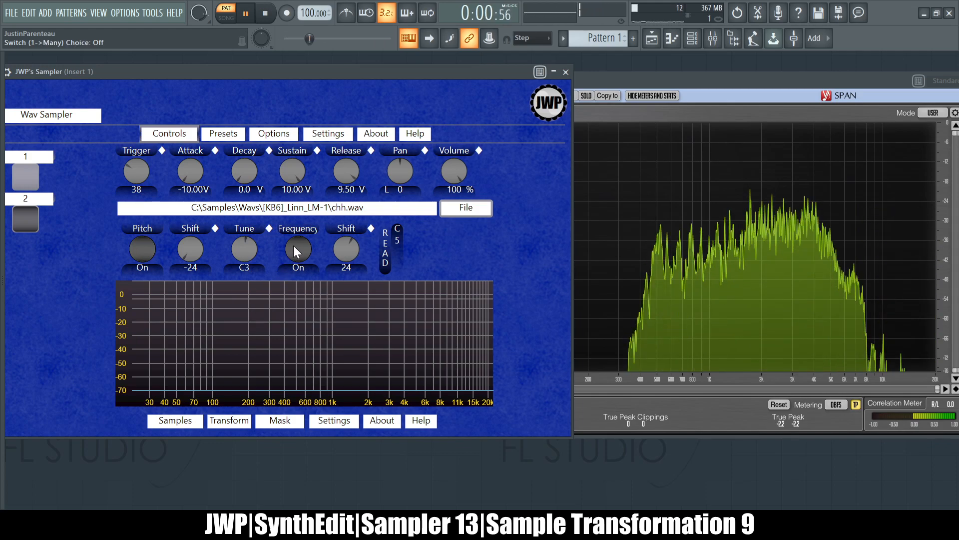
pyautogui.click(294, 247)
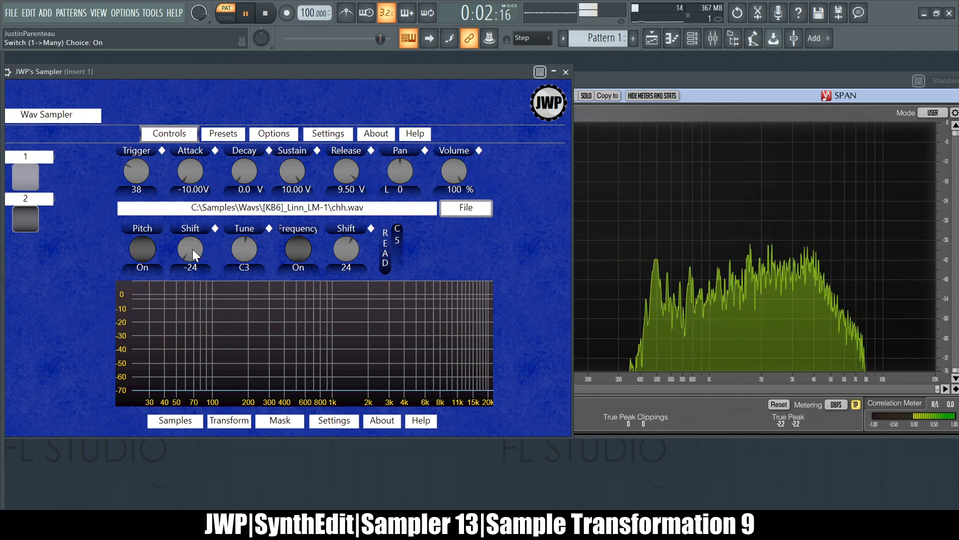
# Step: Set the pitch Shift to 24 and the frequency Shift to -24 for chh.wav, and switch Frequency and Pitch off
pyautogui.scroll(10, 193, 249)
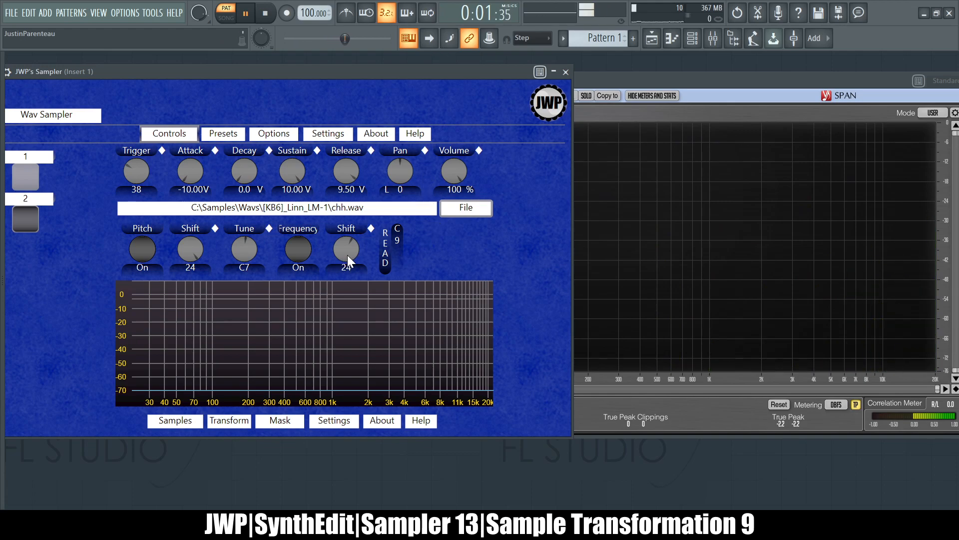
pyautogui.moveTo(347, 249); pyautogui.dragTo(347, 280)
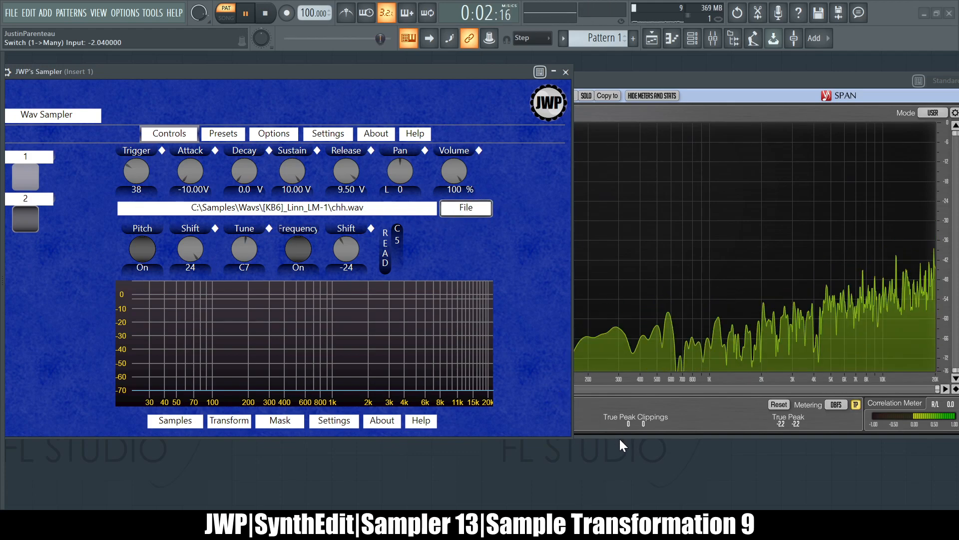
pyautogui.click(300, 251)
pyautogui.click(145, 250)
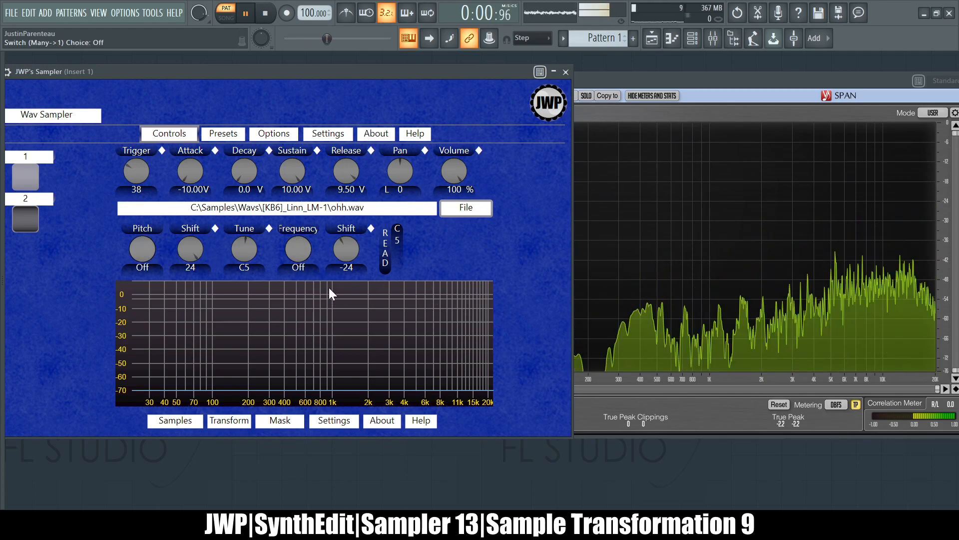
# Step: Switch Pitch and Frequency on for ohh.wav, compare its spectrum in SPAN, and stop playback
pyautogui.click(144, 247)
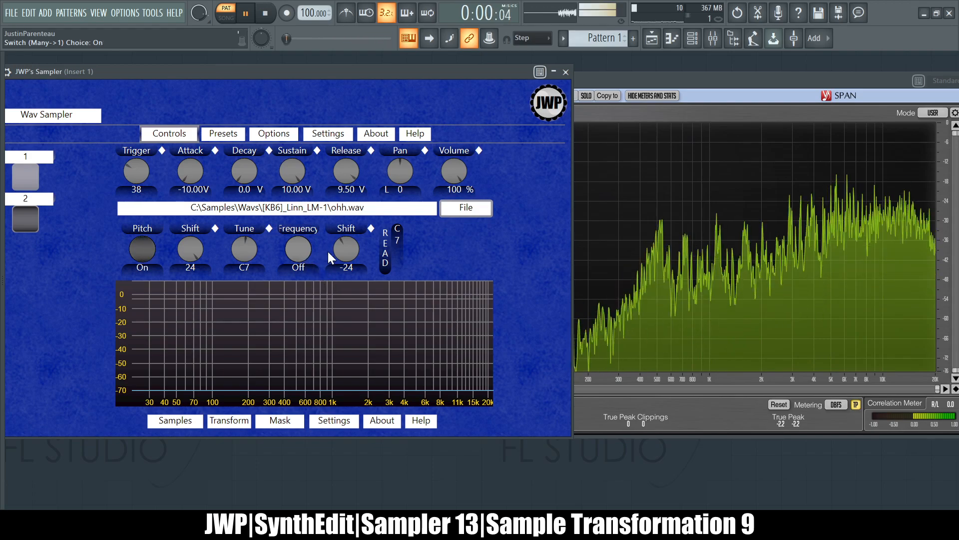
pyautogui.click(295, 247)
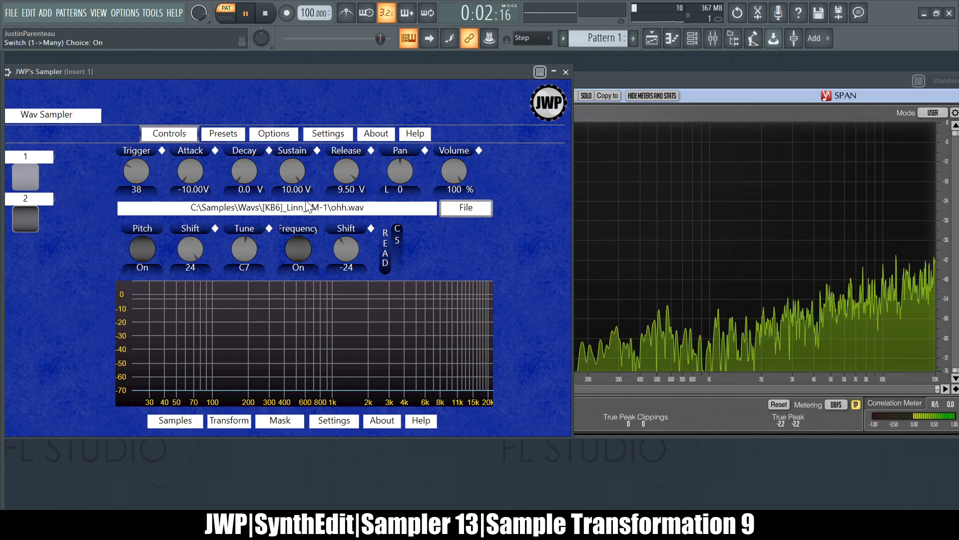
pyautogui.click(271, 17)
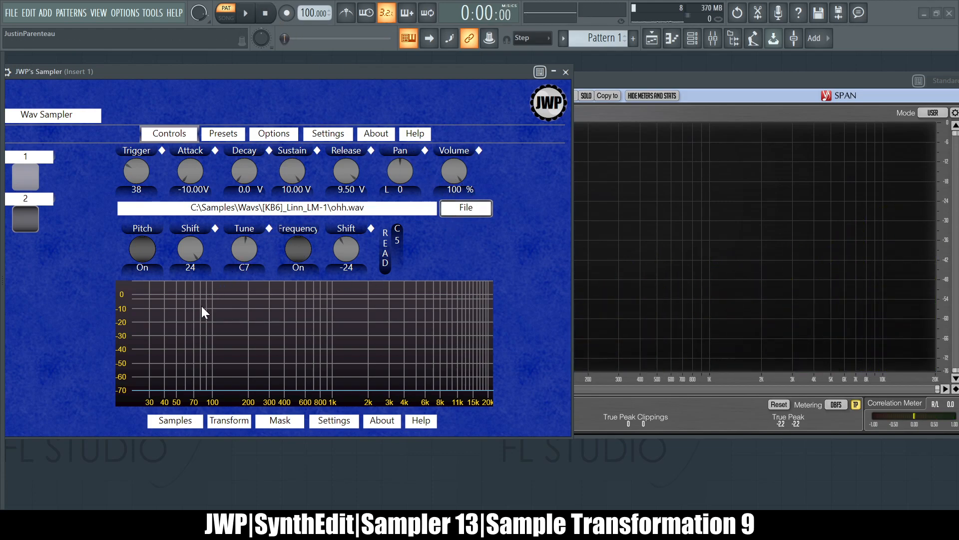
# Step: Play kick1.wav and set its pitch Shift to -24 and frequency Shift to 24
pyautogui.click(643, 439)
pyautogui.click(245, 13)
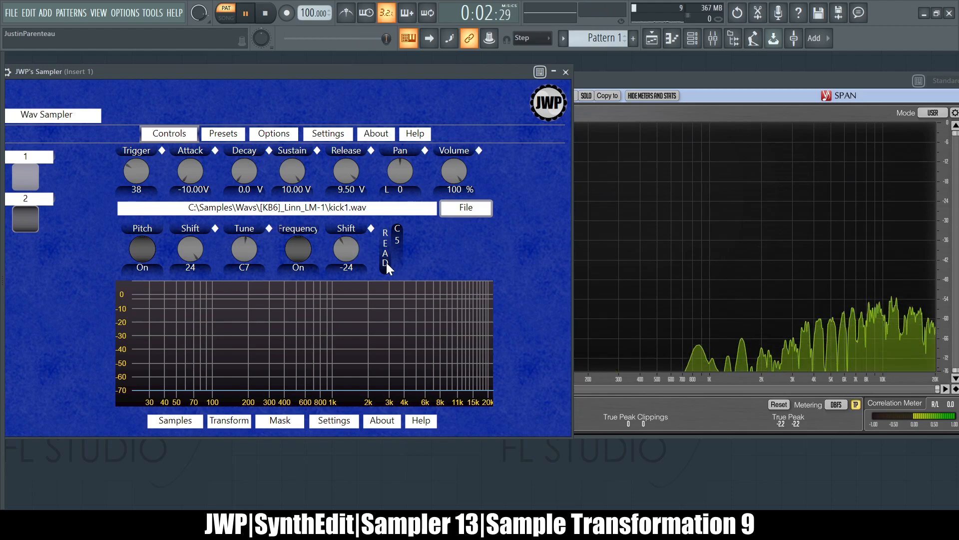
pyautogui.moveTo(190, 251); pyautogui.dragTo(191, 290)
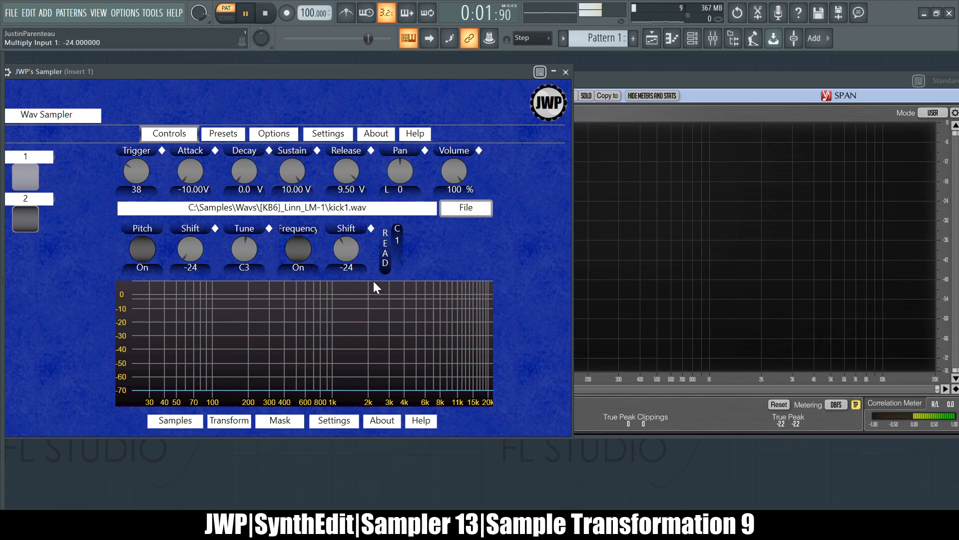
pyautogui.write('24')
pyautogui.press('Return')
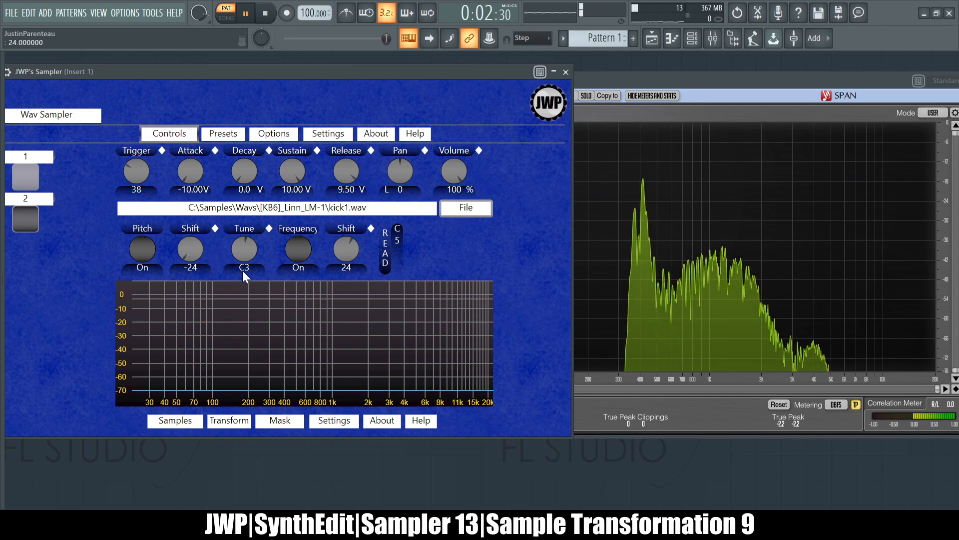
# Step: Lower Tune to D#2, switch Pitch and Frequency off, and examine kick1.wav's low-frequency peak in SPAN
pyautogui.moveTo(256, 304); pyautogui.dragTo(251, 478)
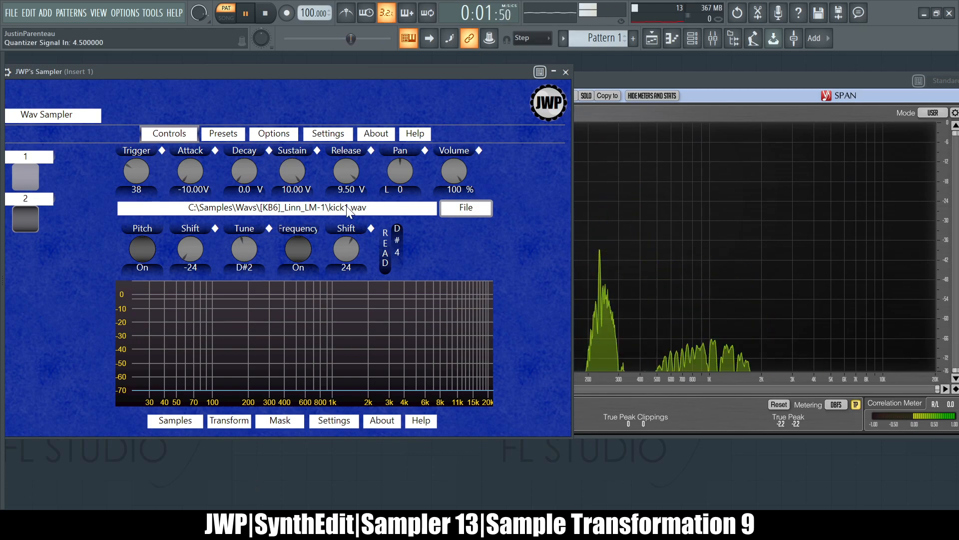
pyautogui.click(142, 248)
pyautogui.click(296, 250)
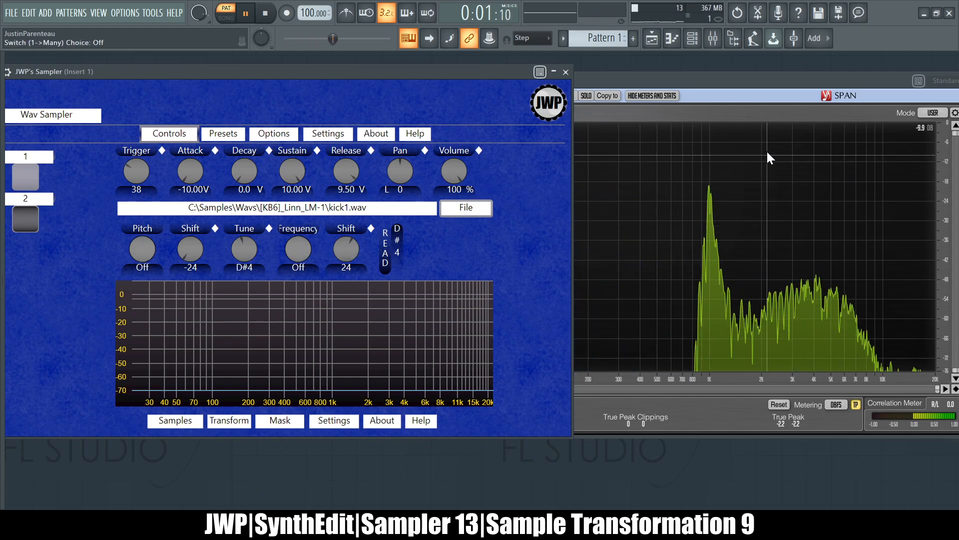
pyautogui.click(726, 94)
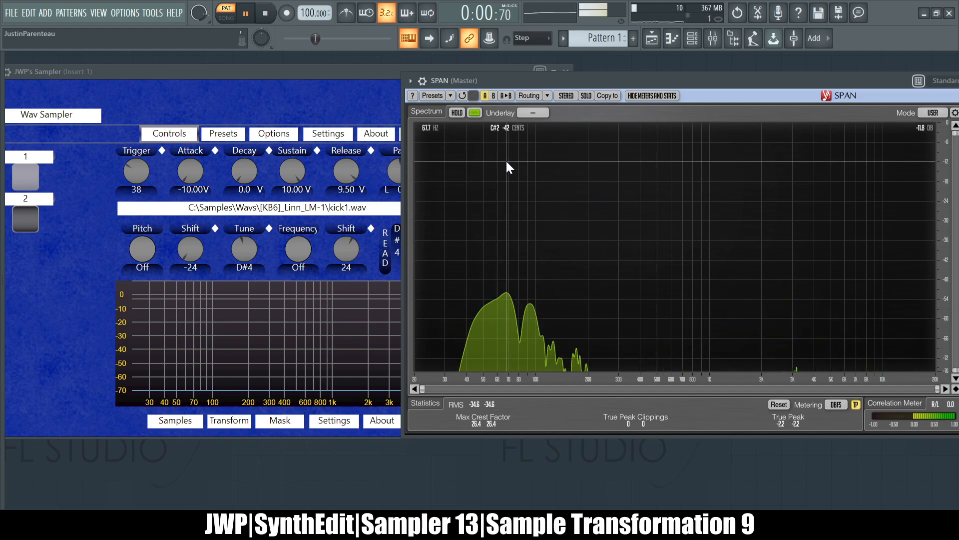
pyautogui.click(292, 110)
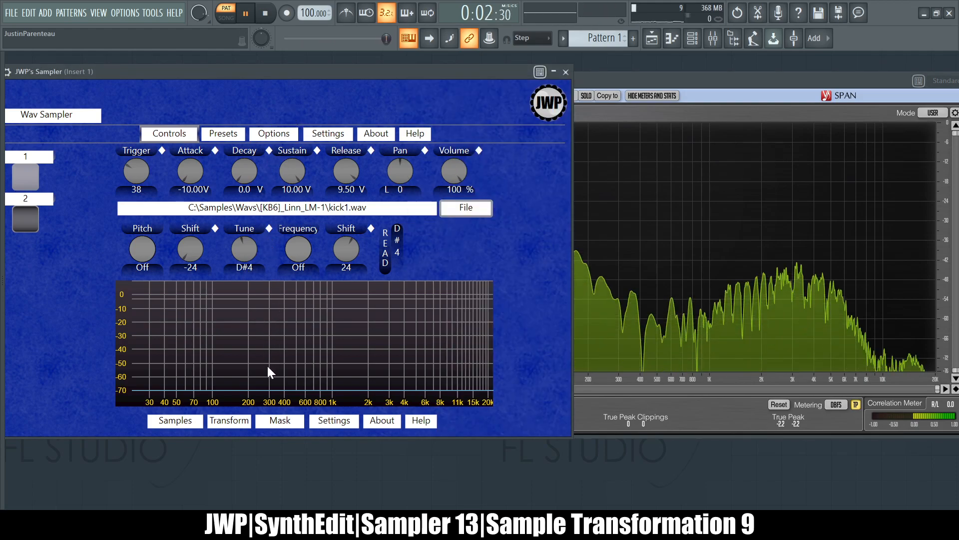
# Step: Switch Pitch and Frequency on with Tune at C#0, examine kick1.wav's peak in SPAN, and stop playback
pyautogui.click(139, 247)
pyautogui.click(293, 248)
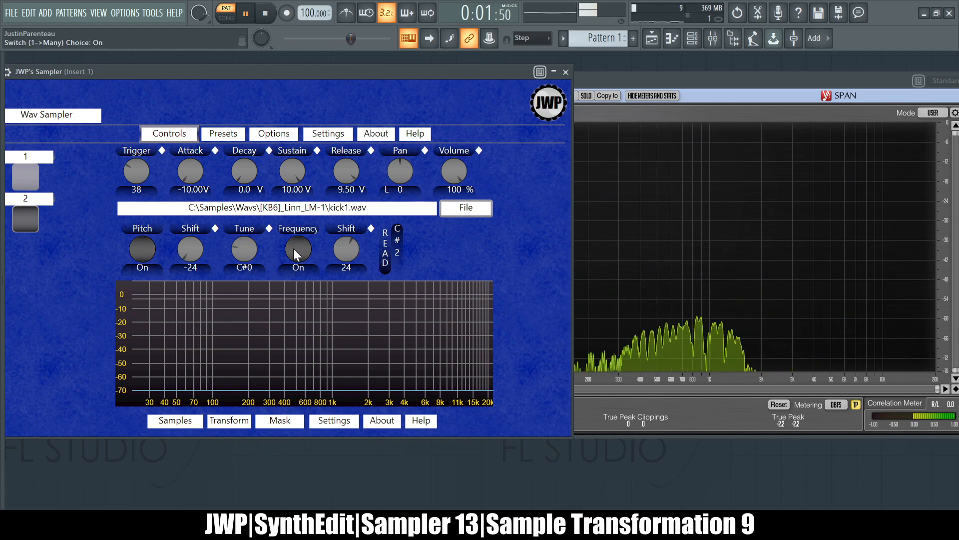
pyautogui.click(739, 82)
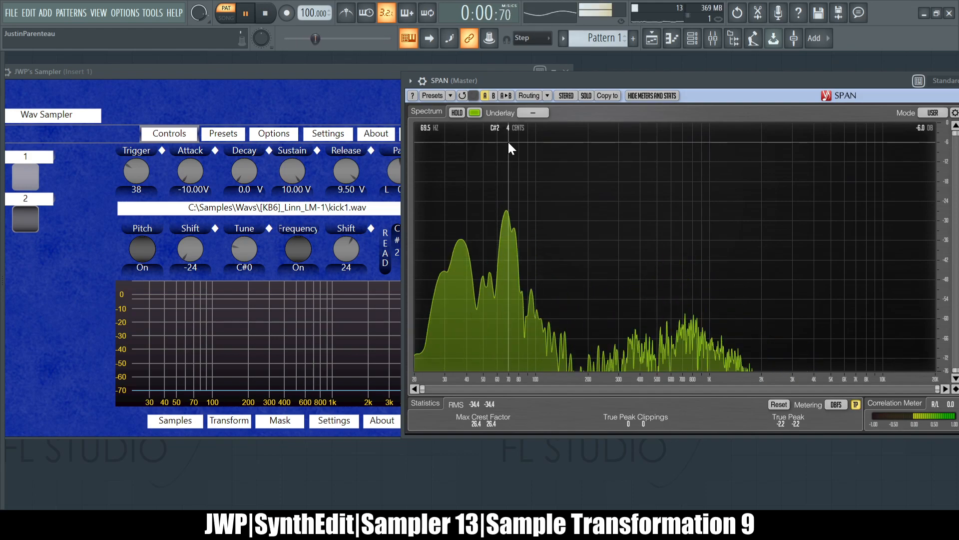
pyautogui.click(268, 114)
pyautogui.press('space')
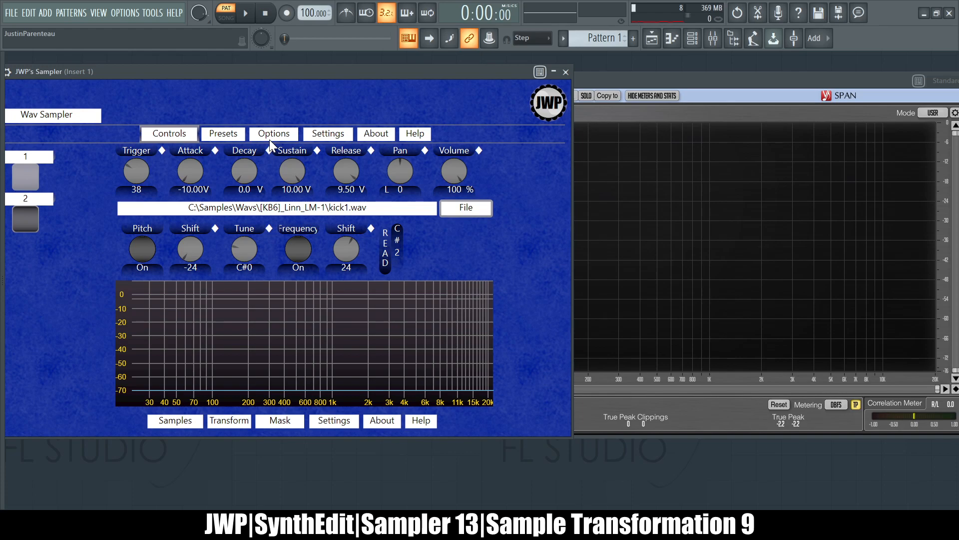
# Step: Move the JWP's Sampler window partly clear of SPAN and switch Frequency and Pitch off
pyautogui.moveTo(265, 79); pyautogui.dragTo(479, 86)
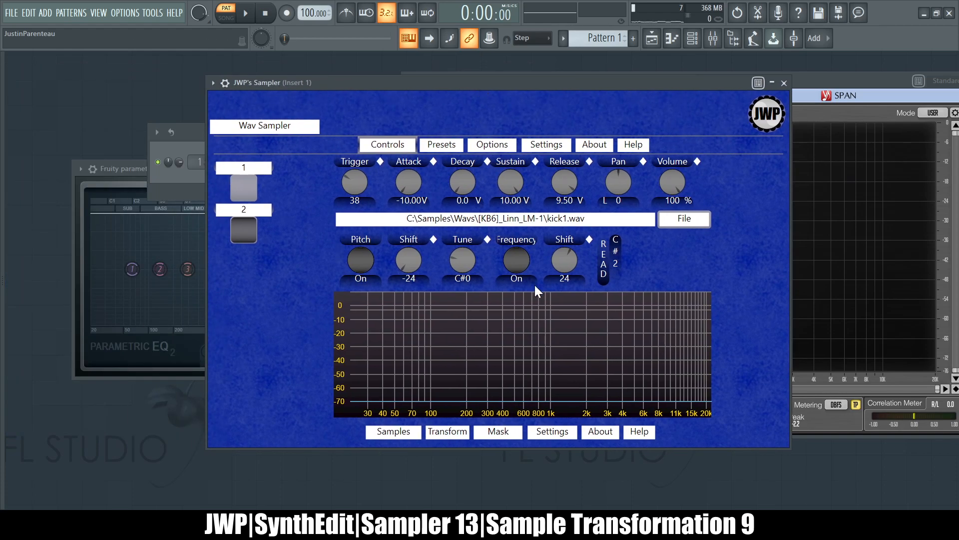
pyautogui.click(514, 263)
pyautogui.click(361, 262)
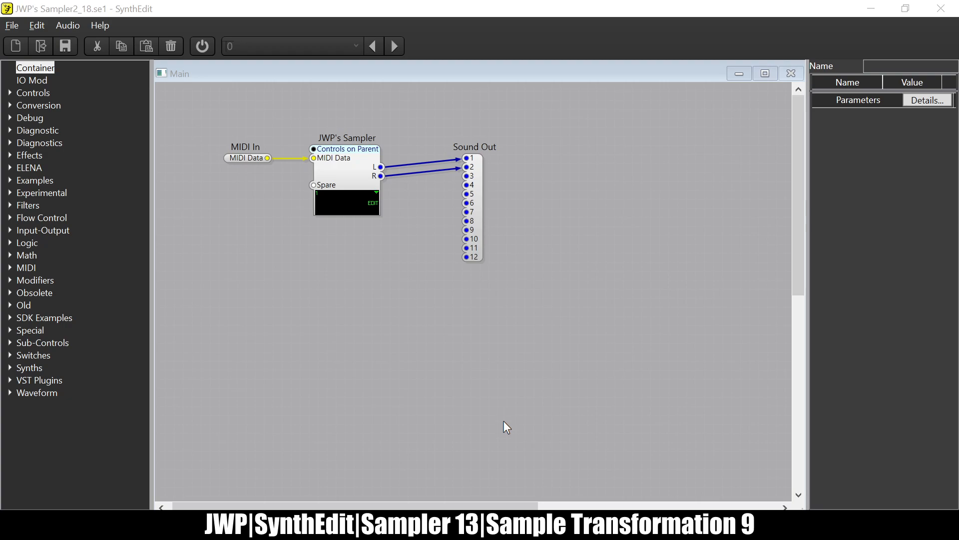
# Step: Switch to SynthEdit and open the JWP's Sampler container at its Shift and Tune control containers
pyautogui.click(490, 299)
pyautogui.doubleClick(341, 167)
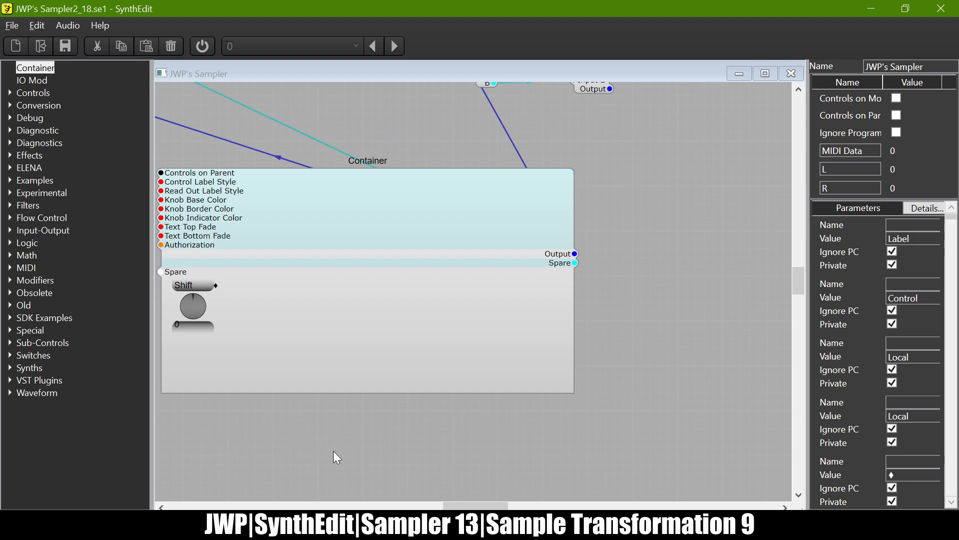
pyautogui.hscroll(-3, 426, 453)
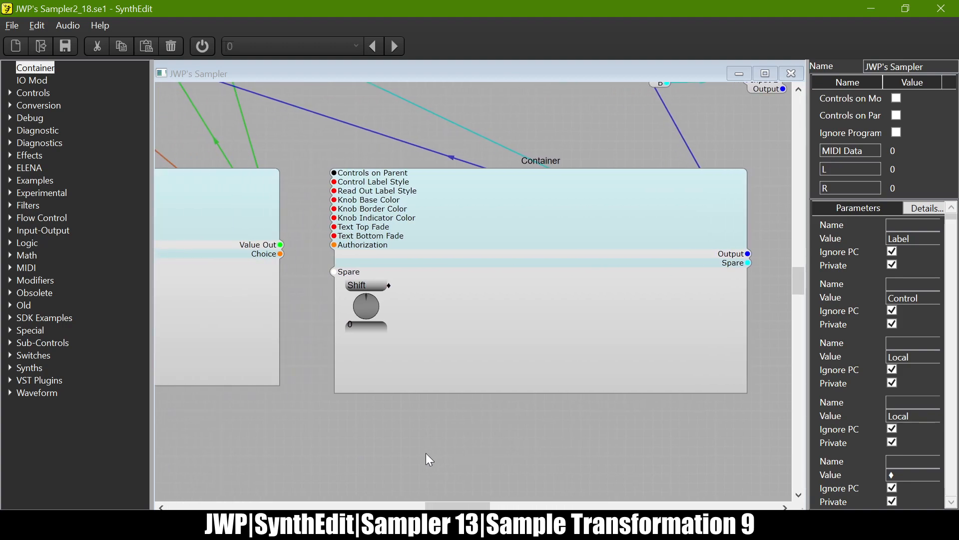
pyautogui.hscroll(-10, 433, 376)
pyautogui.scroll(2, 433, 376)
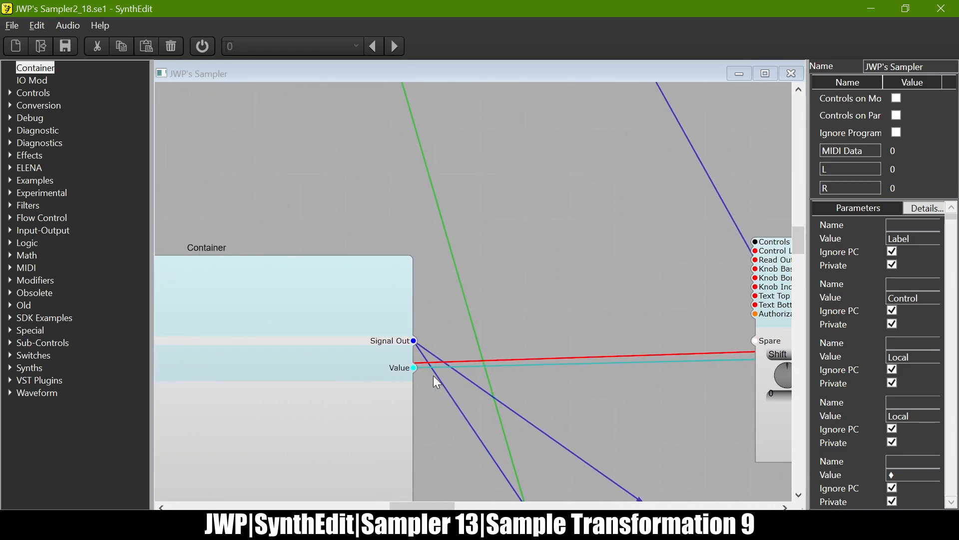
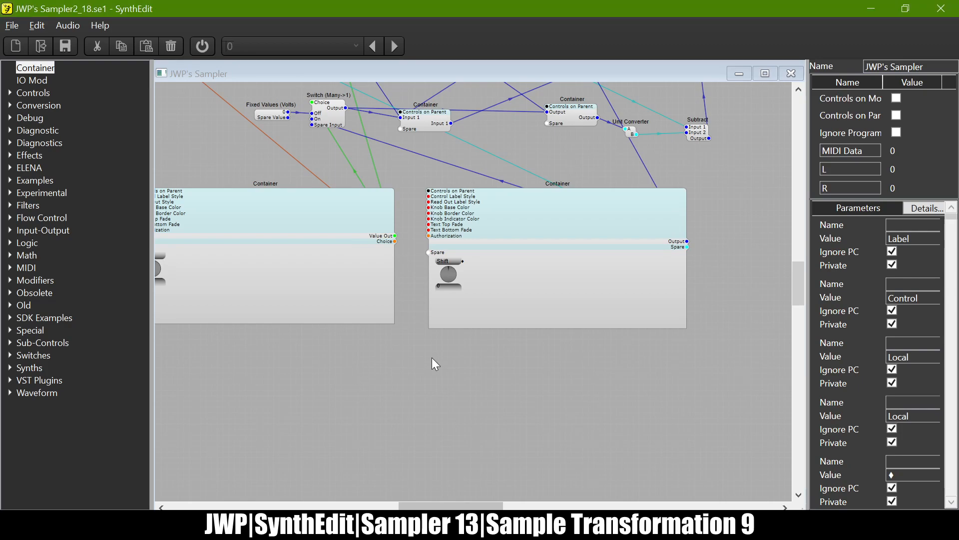
# Step: Examine the wiring between the Pitch, Shift, Tune and Frequency containers and the Unit Converter, Subtract and Multiply modules
pyautogui.scroll(2, 431, 358)
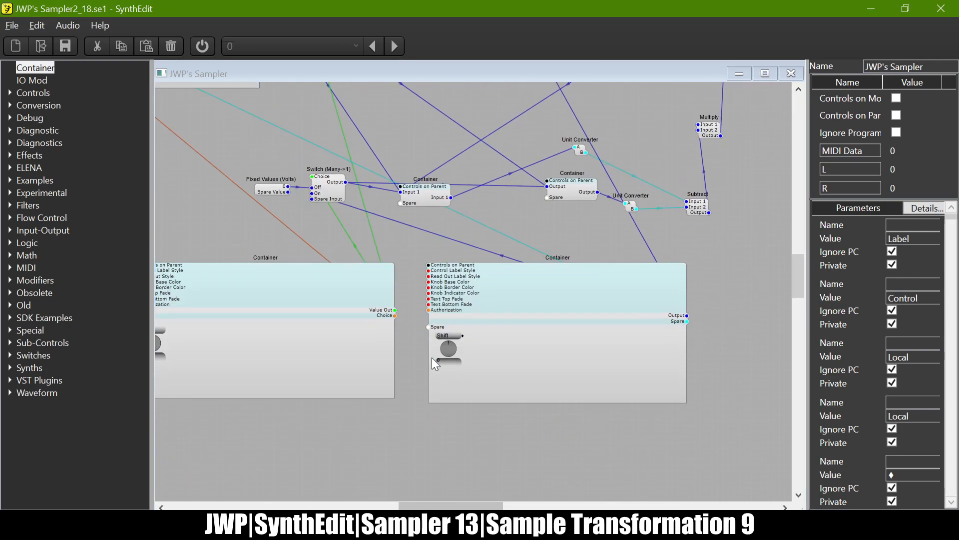
pyautogui.hscroll(-4, 433, 359)
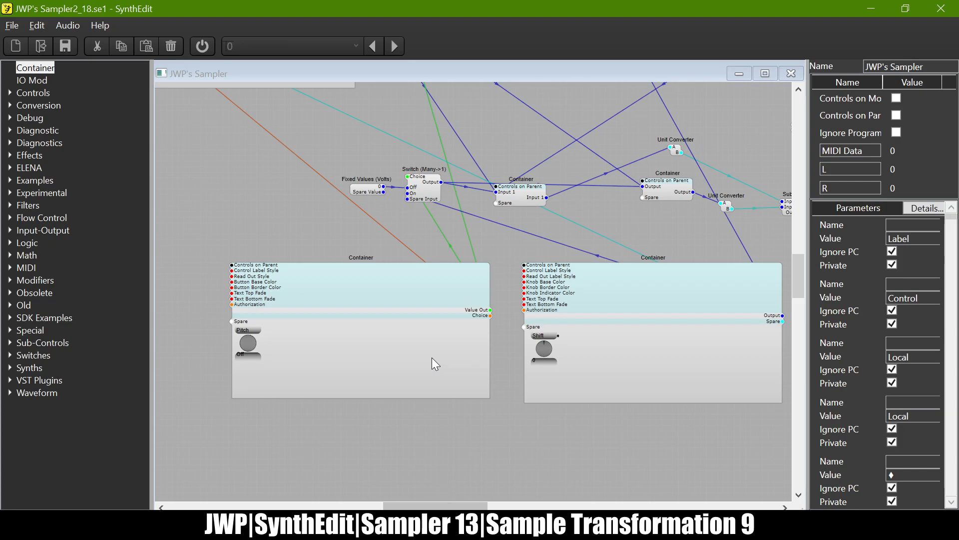
pyautogui.scroll(3, 432, 357)
pyautogui.hscroll(5, 431, 358)
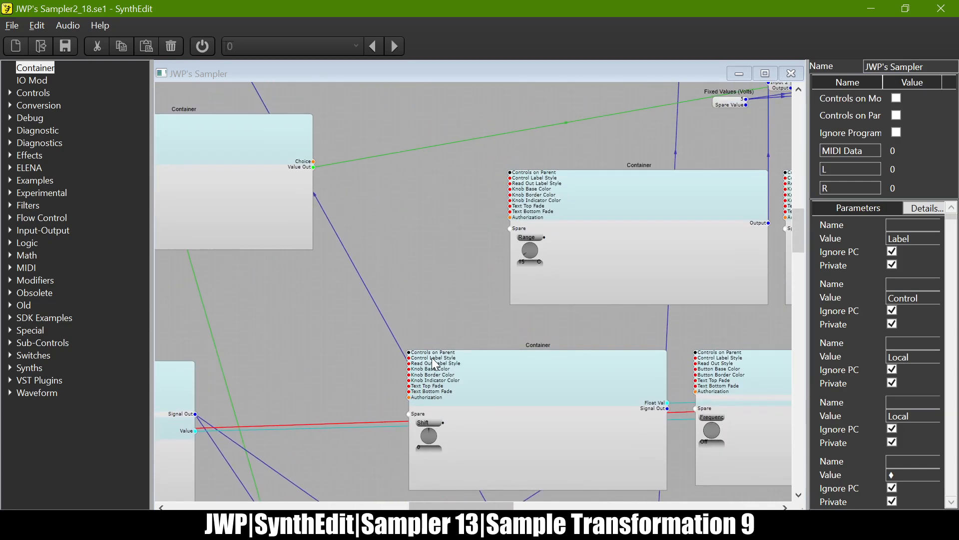
pyautogui.scroll(-3, 432, 358)
pyautogui.scroll(3, 432, 357)
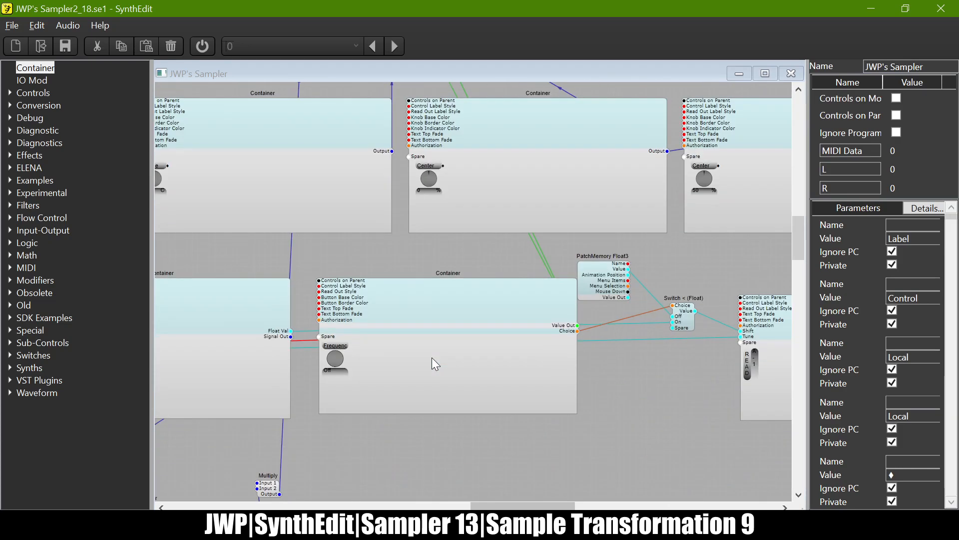
pyautogui.hscroll(2, 431, 357)
pyautogui.scroll(-6, 431, 358)
pyautogui.hscroll(-7, 432, 358)
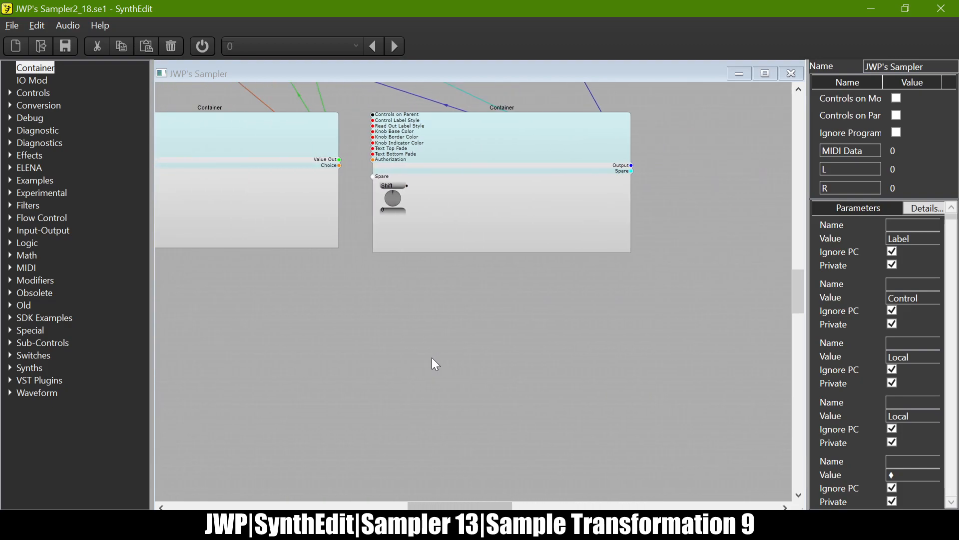
pyautogui.hscroll(-2, 431, 358)
pyautogui.scroll(6, 432, 358)
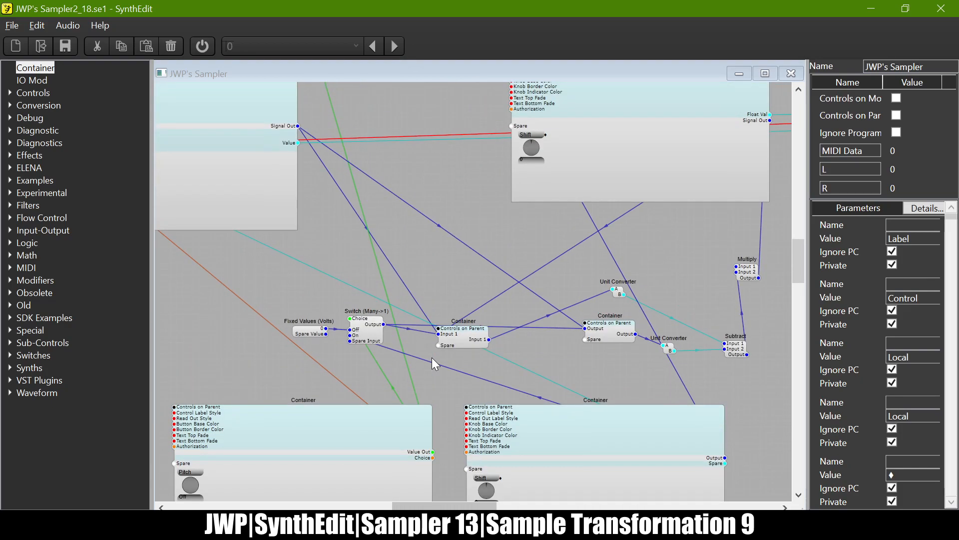
pyautogui.scroll(5, 431, 358)
pyautogui.hscroll(-3, 431, 358)
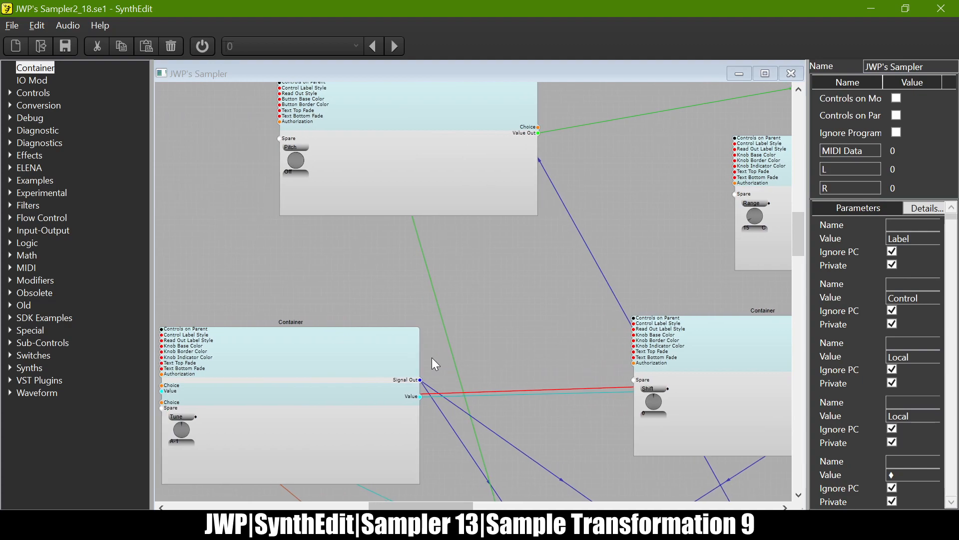
pyautogui.hscroll(-4, 431, 358)
pyautogui.hscroll(2, 432, 358)
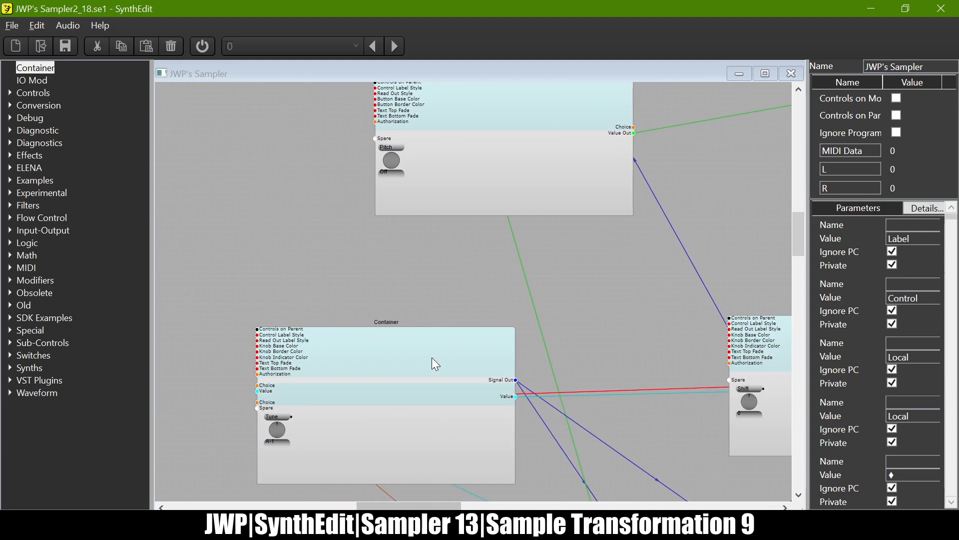
pyautogui.hscroll(4, 431, 358)
pyautogui.scroll(-6, 432, 358)
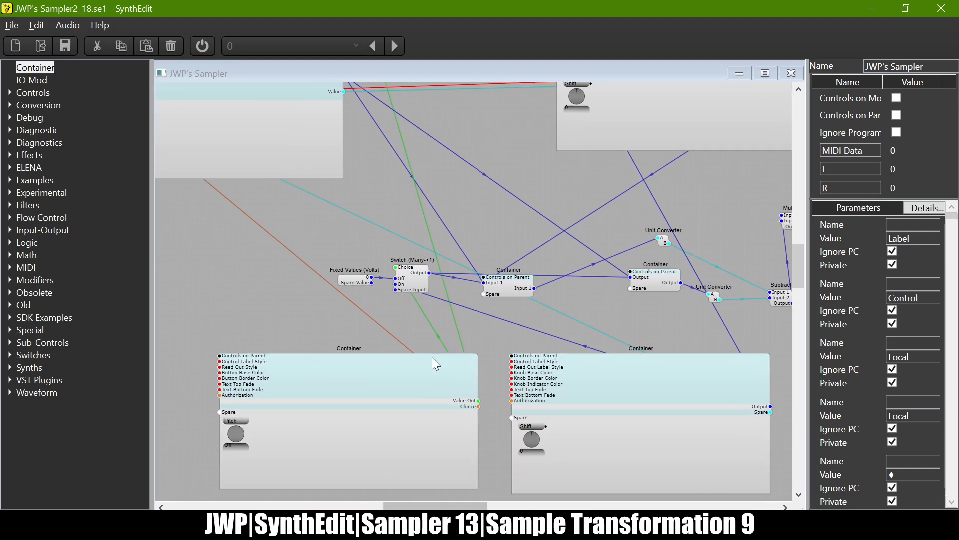
pyautogui.scroll(-2, 432, 358)
pyautogui.hscroll(4, 431, 358)
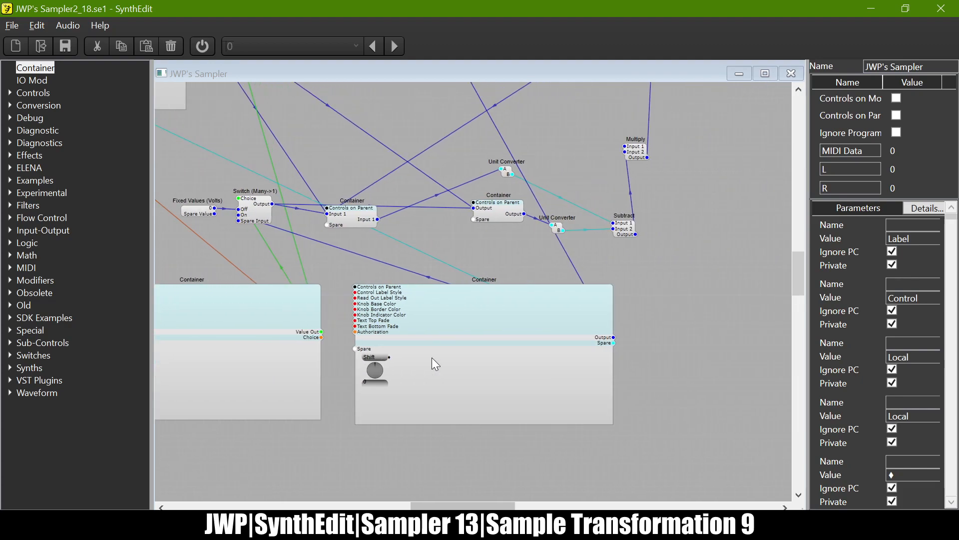
# Step: Duplicate the pitch Shift container and place the copy beside the original
pyautogui.click(436, 324)
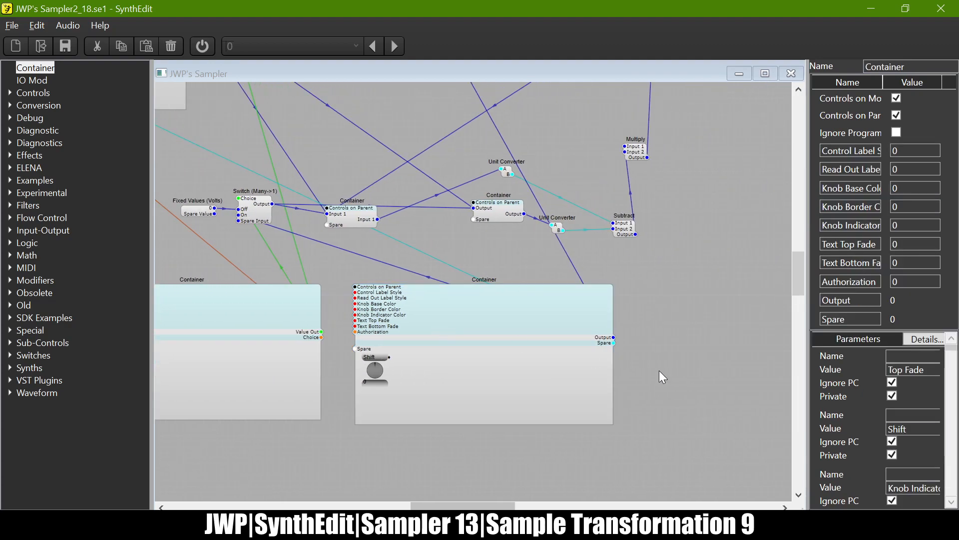
pyautogui.hotkey('ctrl', 'v')
pyautogui.moveTo(512, 362); pyautogui.dragTo(594, 325)
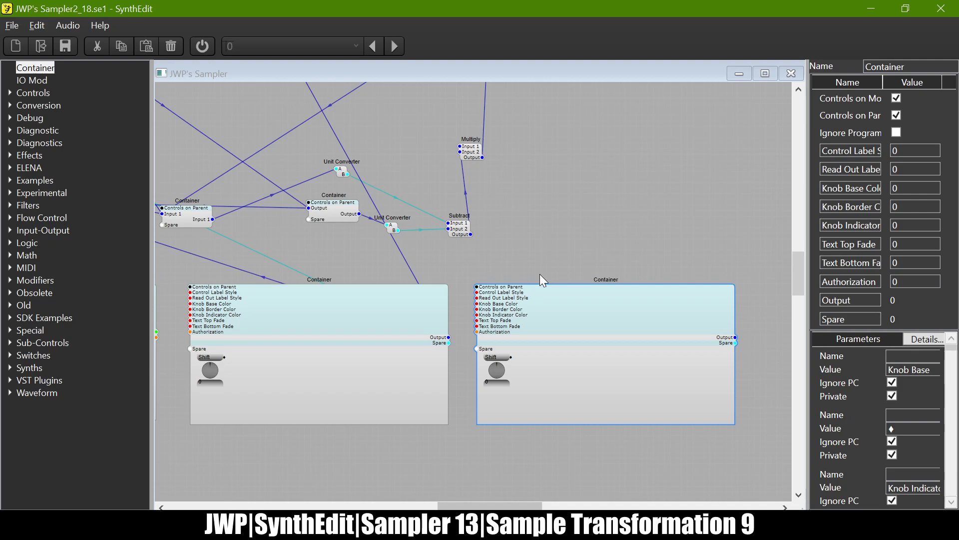
pyautogui.scroll(-3, 550, 254)
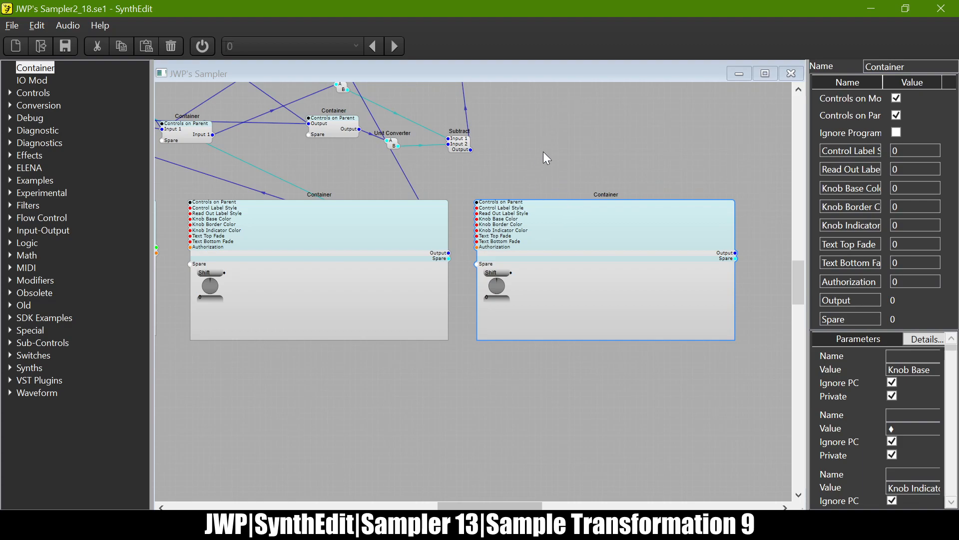
# Step: Open the copied Shift container and set its PatchMemory Int's Low value to -200
pyautogui.hscroll(-5, 544, 152)
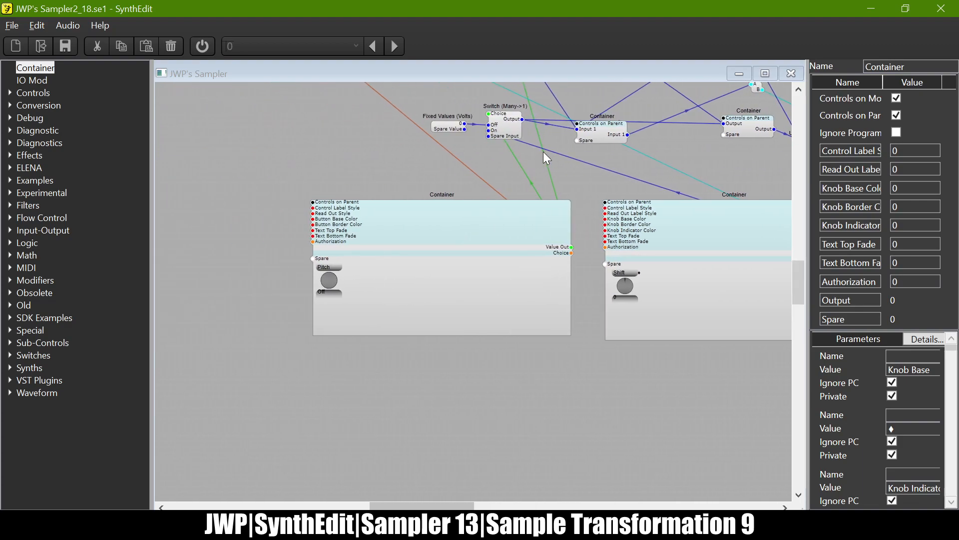
pyautogui.hscroll(5, 544, 153)
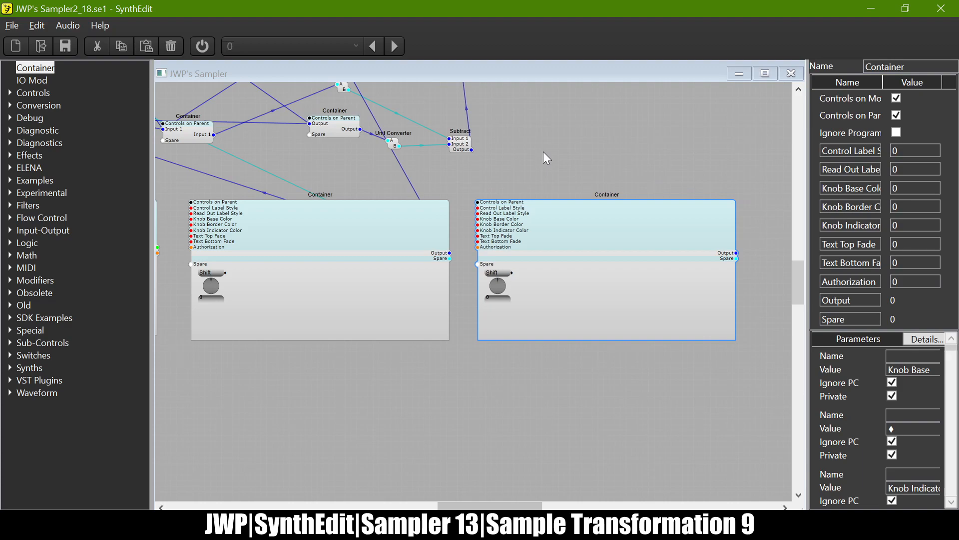
pyautogui.doubleClick(545, 218)
pyautogui.scroll(-5, 364, 214)
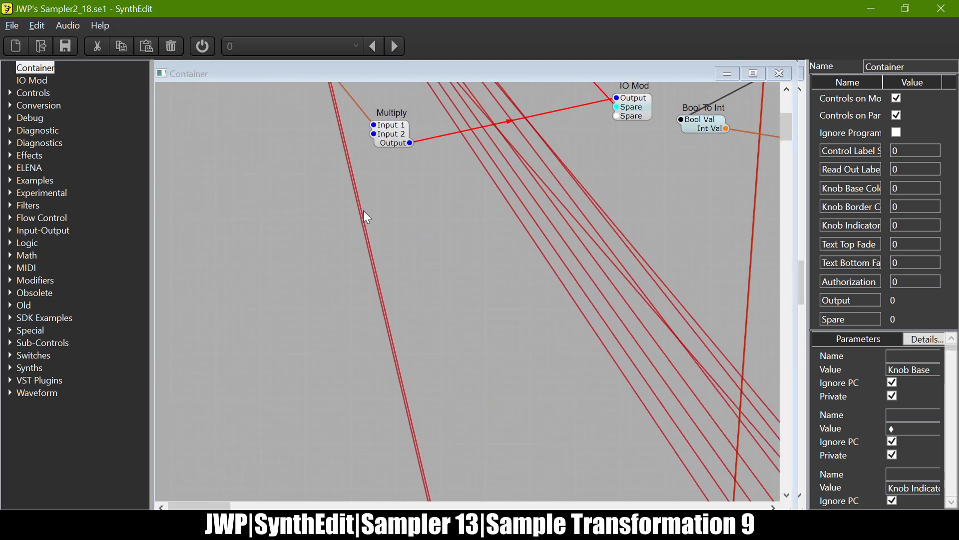
pyautogui.scroll(3, 365, 214)
pyautogui.scroll(1, 364, 211)
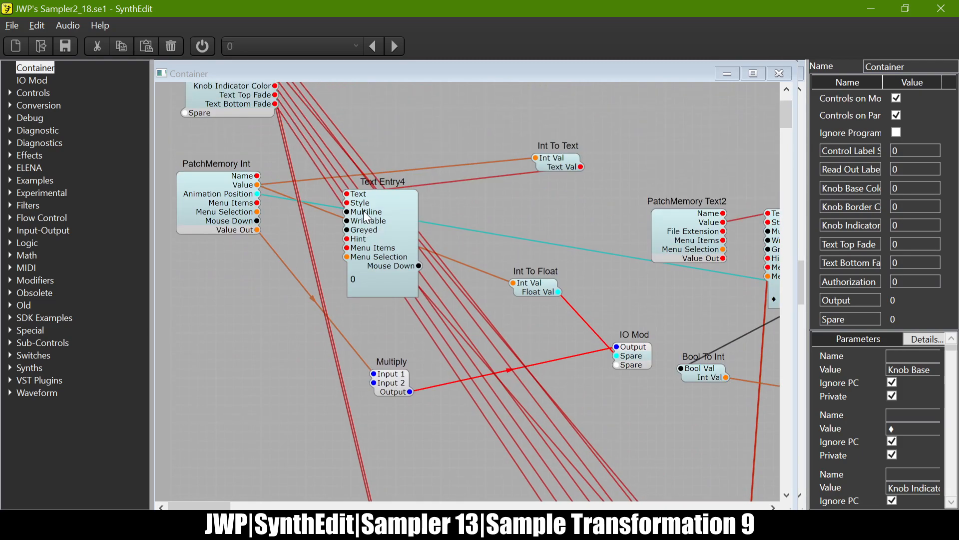
pyautogui.click(188, 206)
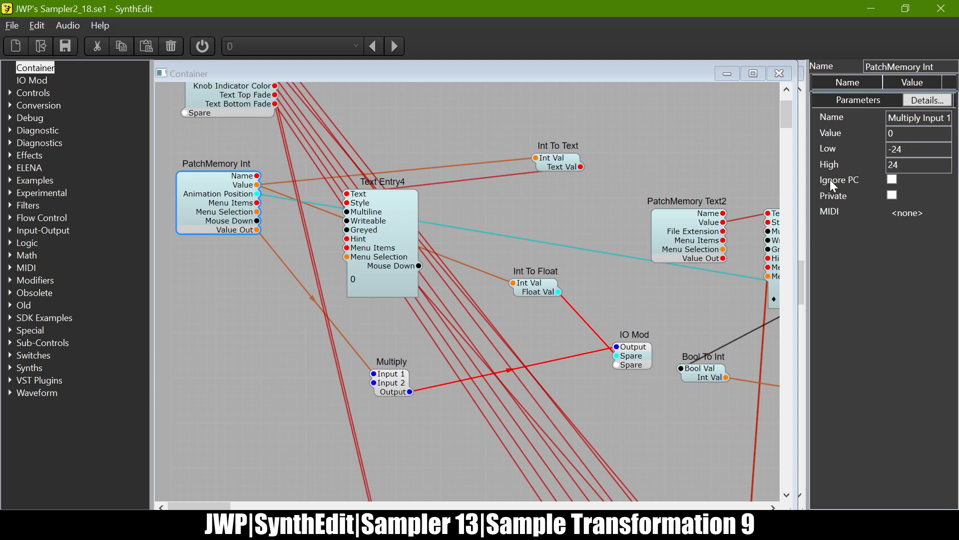
pyautogui.doubleClick(925, 151)
pyautogui.write('-200')
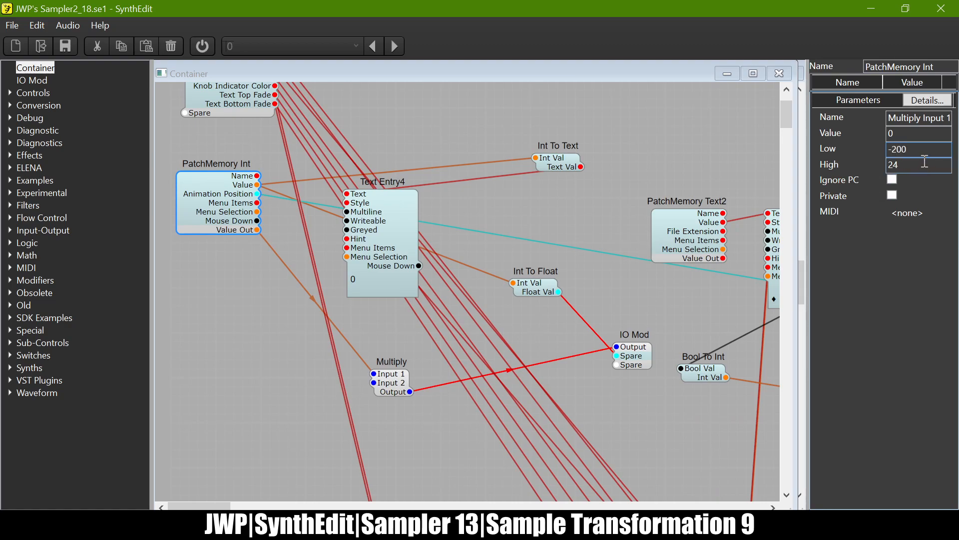
# Step: Set the PatchMemory Int's High value to 200 in the copied Shift container
pyautogui.doubleClick(920, 164)
pyautogui.write('200')
pyautogui.click(431, 236)
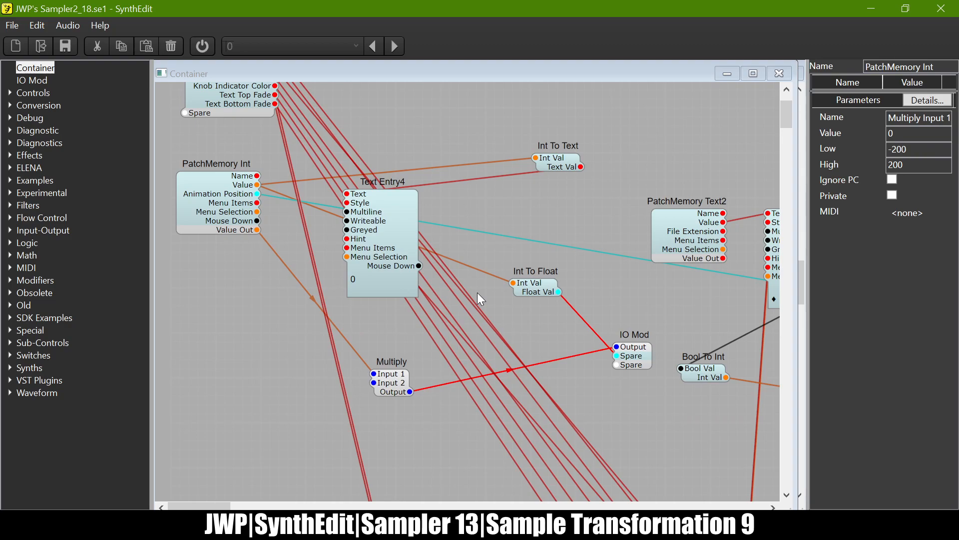
pyautogui.click(400, 380)
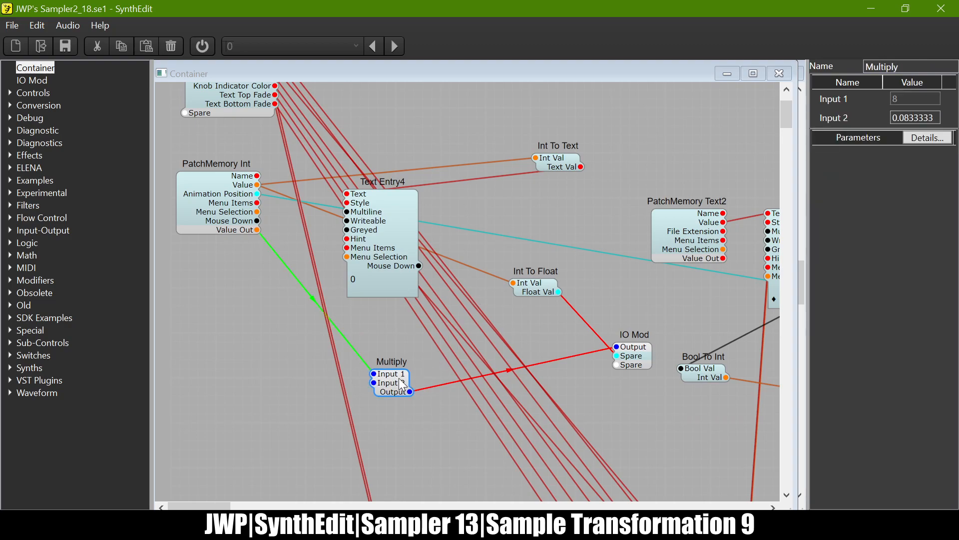
pyautogui.doubleClick(938, 119)
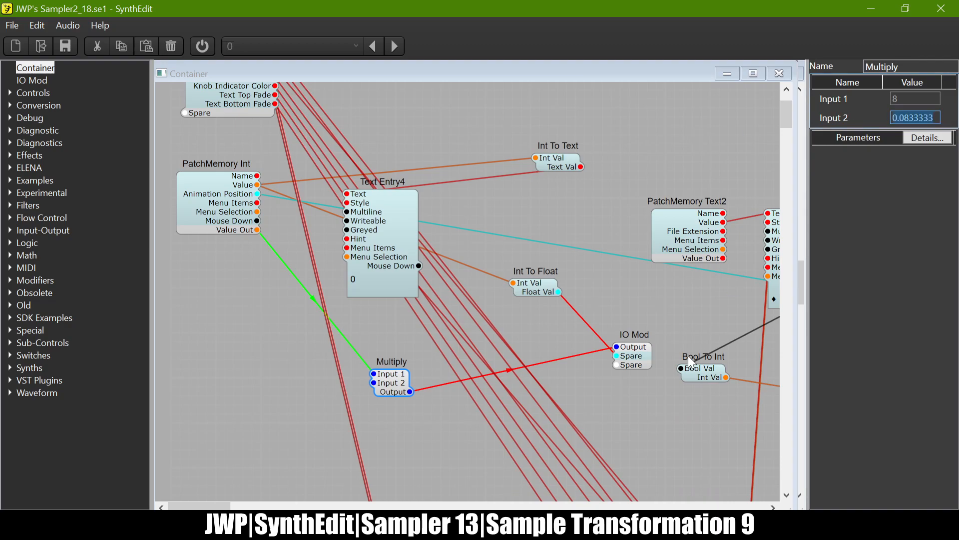
pyautogui.click(209, 204)
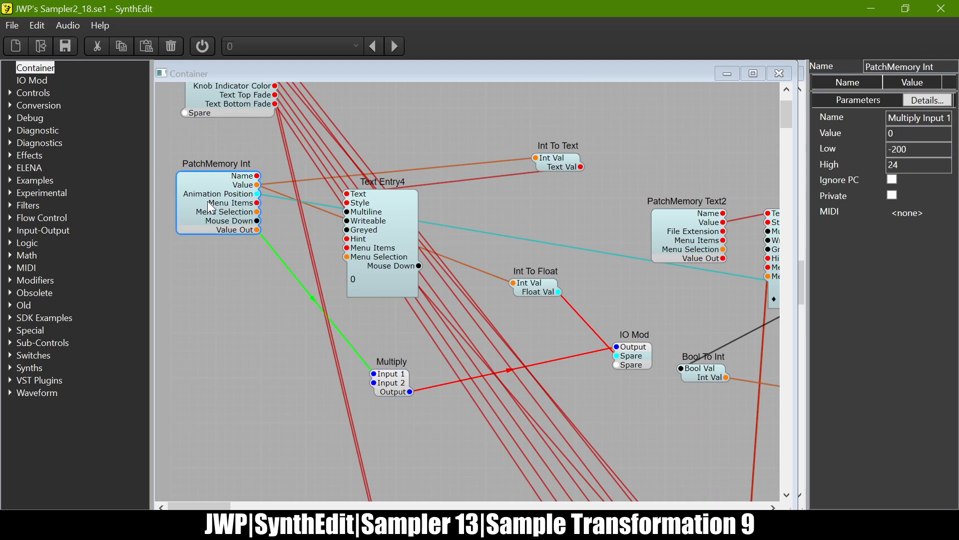
pyautogui.click(924, 170)
pyautogui.press('BackSpace')
pyautogui.press('BackSpace')
pyautogui.write('200')
pyautogui.press('Tab')
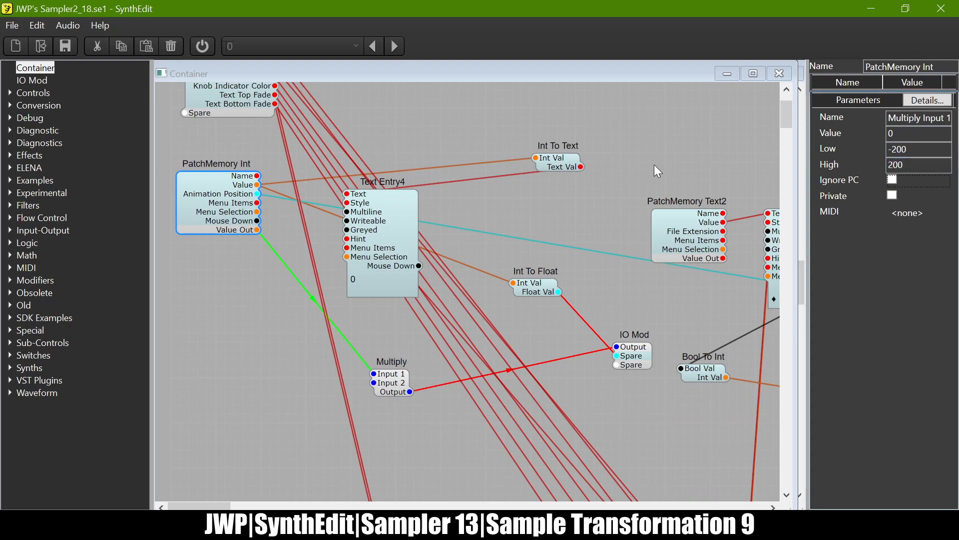
# Step: Set Input 2 of the Multiply module fed by PatchMemory Int to 100
pyautogui.click(390, 387)
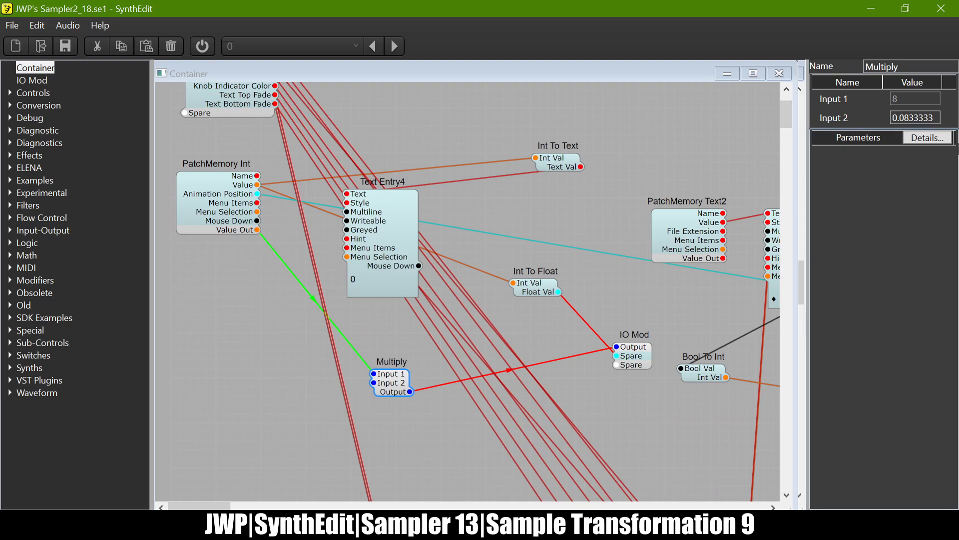
pyautogui.moveTo(935, 117); pyautogui.dragTo(705, 136)
pyautogui.write('100')
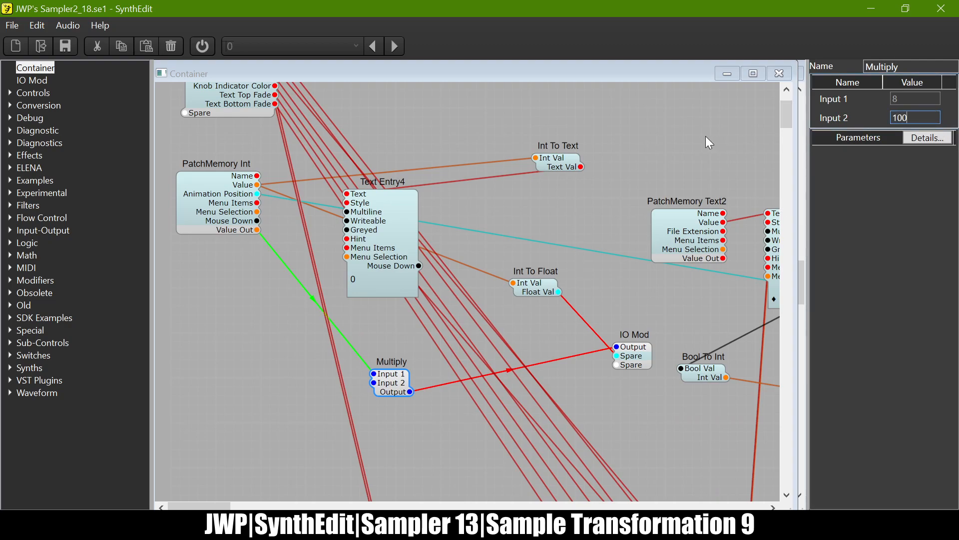
pyautogui.press('Tab')
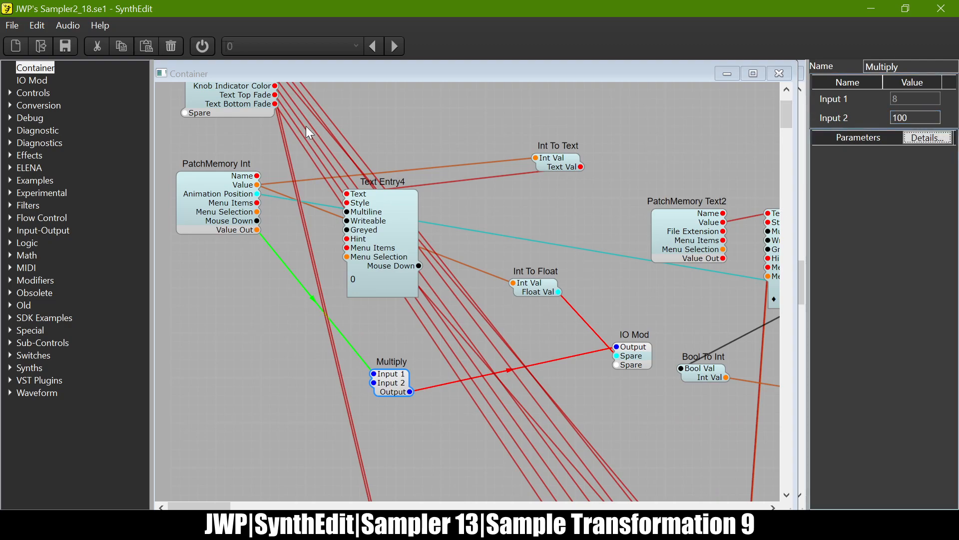
# Step: Change the Multiply module's Input 2 to 0.01 and close the copied Shift container
pyautogui.click(219, 198)
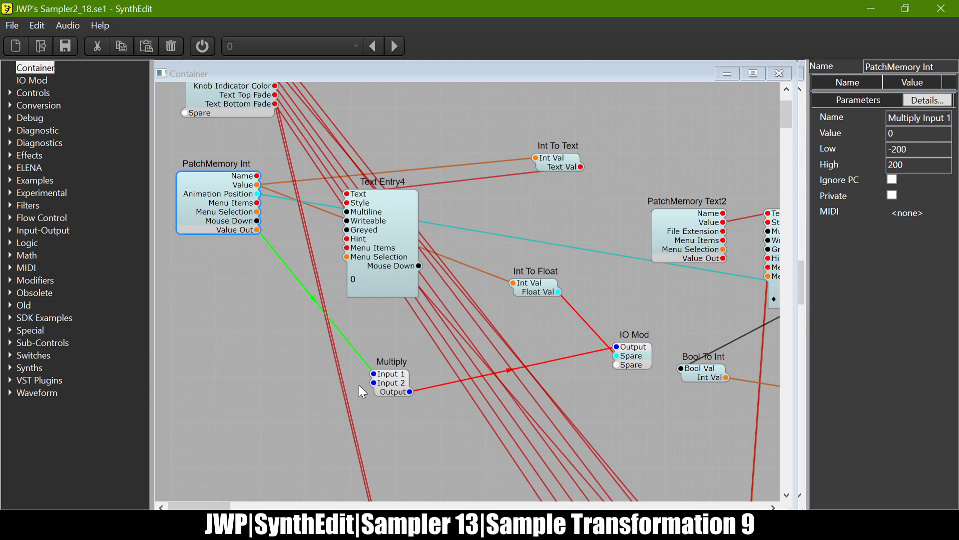
pyautogui.click(390, 379)
pyautogui.press('BackSpace')
pyautogui.press('BackSpace')
pyautogui.press('BackSpace')
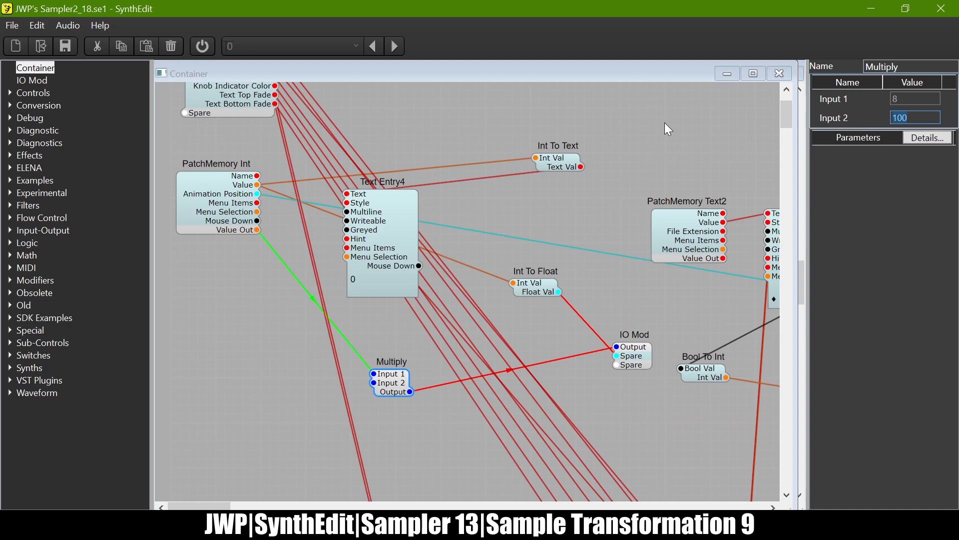
pyautogui.write('0.01')
pyautogui.press('Return')
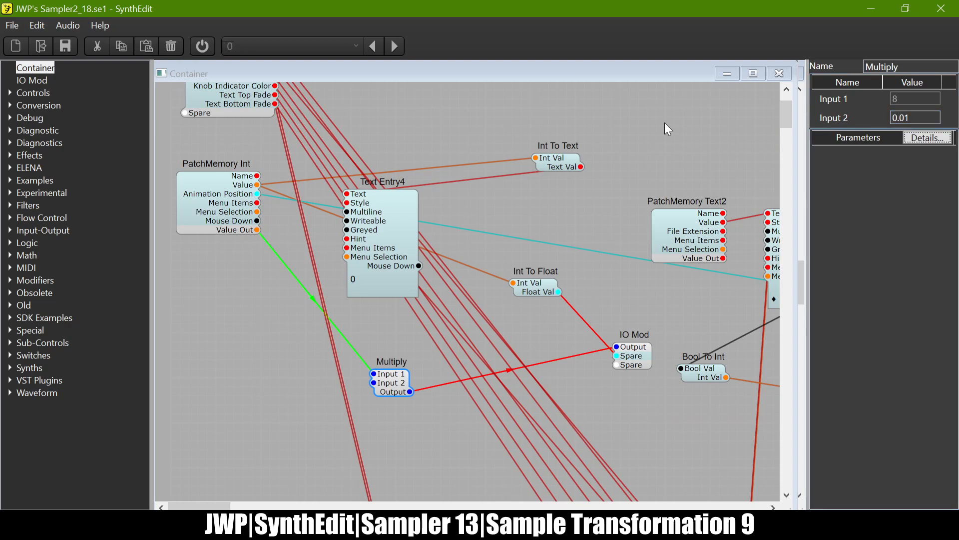
pyautogui.click(778, 74)
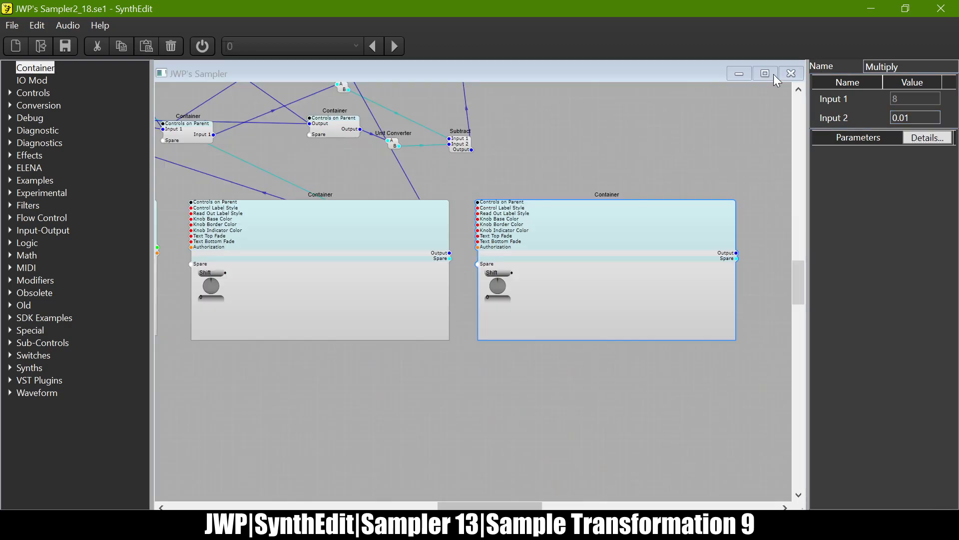
# Step: Examine the wiring around the Tune and Shift containers and check Input 2 of the Multiply module fed by Subtract
pyautogui.hscroll(-4, 476, 226)
pyautogui.scroll(4, 475, 226)
pyautogui.hscroll(-3, 476, 226)
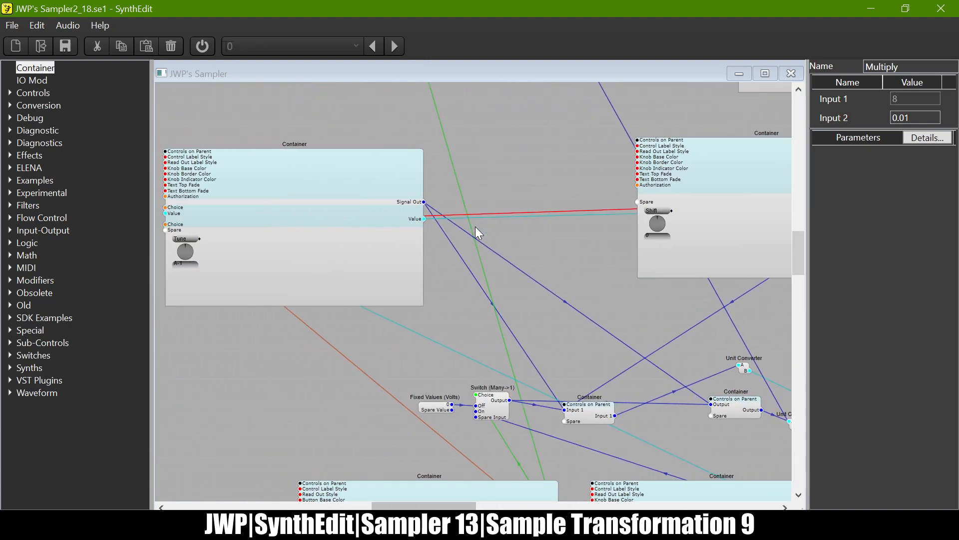
pyautogui.hscroll(4, 476, 226)
pyautogui.hscroll(2, 476, 227)
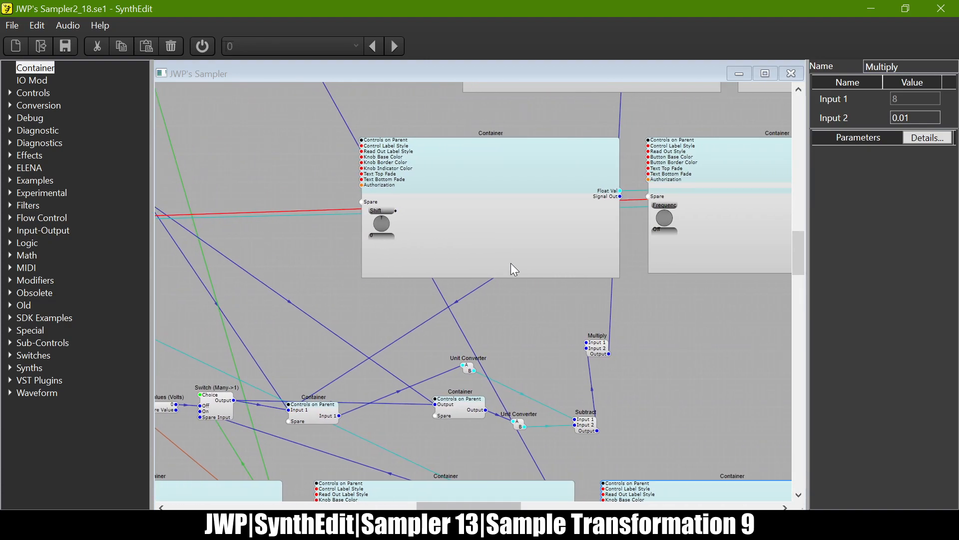
pyautogui.click(590, 349)
pyautogui.scroll(-4, 661, 323)
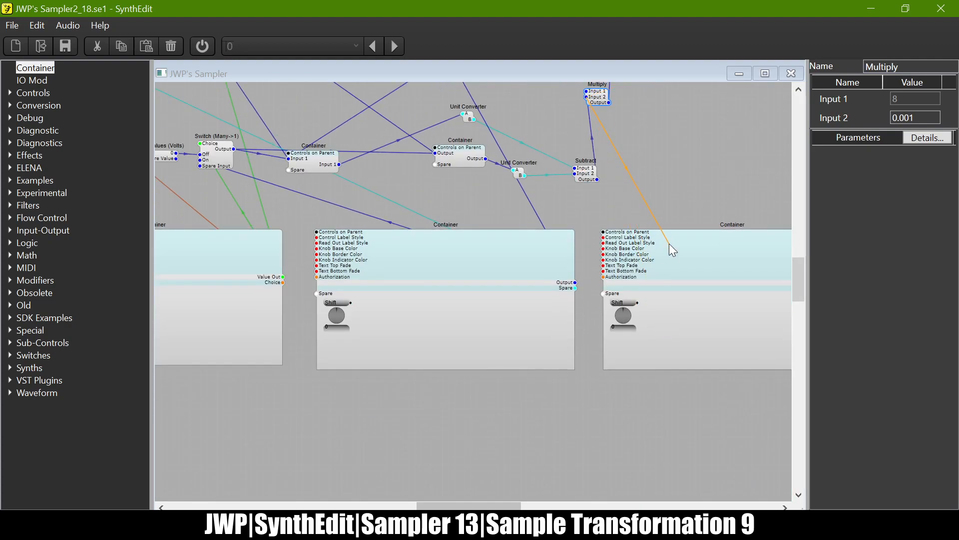
pyautogui.click(687, 167)
# Step: Reopen the copied Shift container, set its Multiply module's Input 2 to 0.001, and close it
pyautogui.doubleClick(674, 251)
pyautogui.click(394, 380)
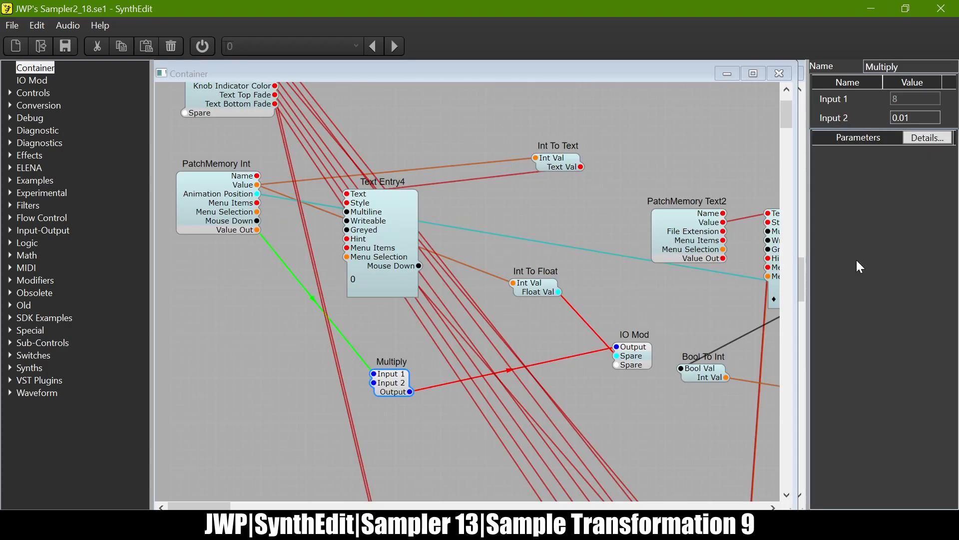
pyautogui.write('0')
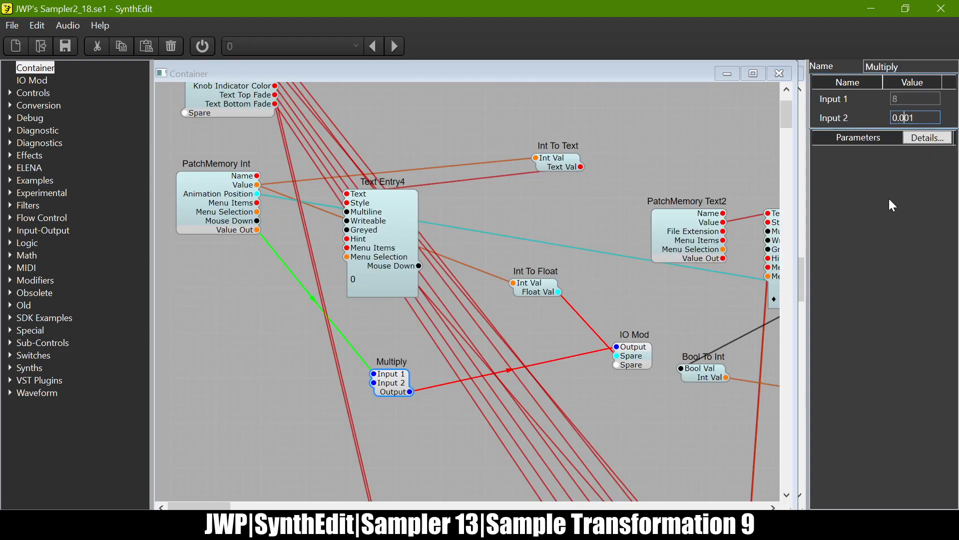
pyautogui.press('Tab')
pyautogui.click(779, 73)
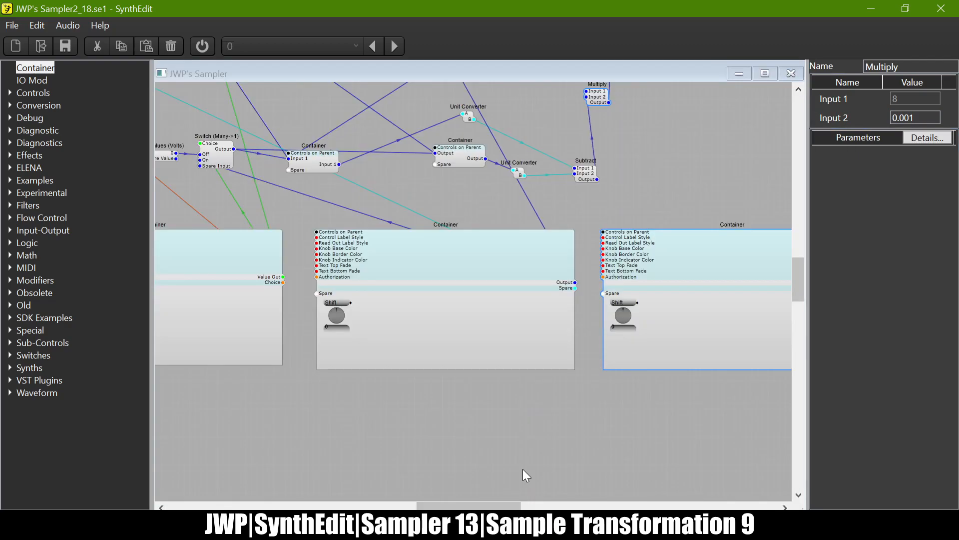
# Step: Rename the copied container's knob label to Fine through the PatchMemory Text2 feeding its label text entry, and close the container
pyautogui.hscroll(5, 503, 295)
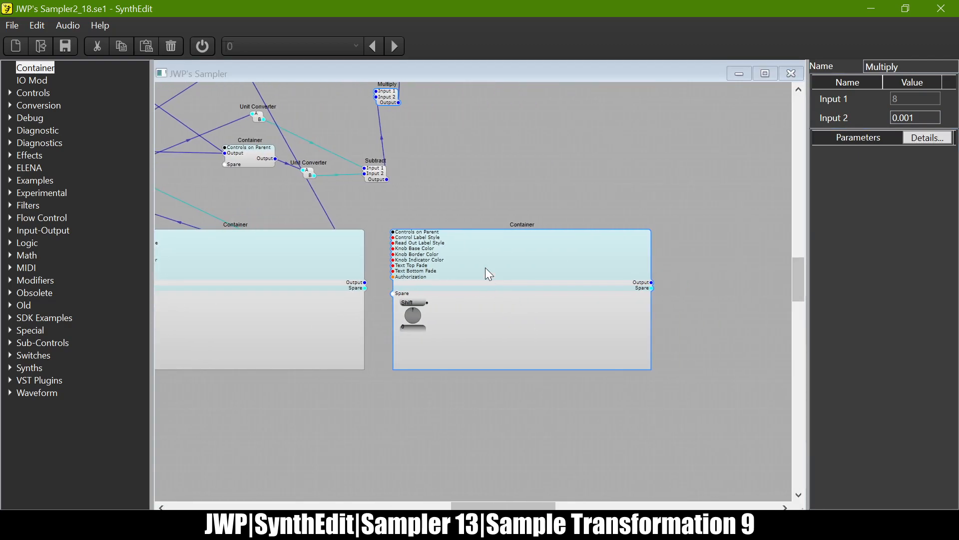
pyautogui.click(485, 269)
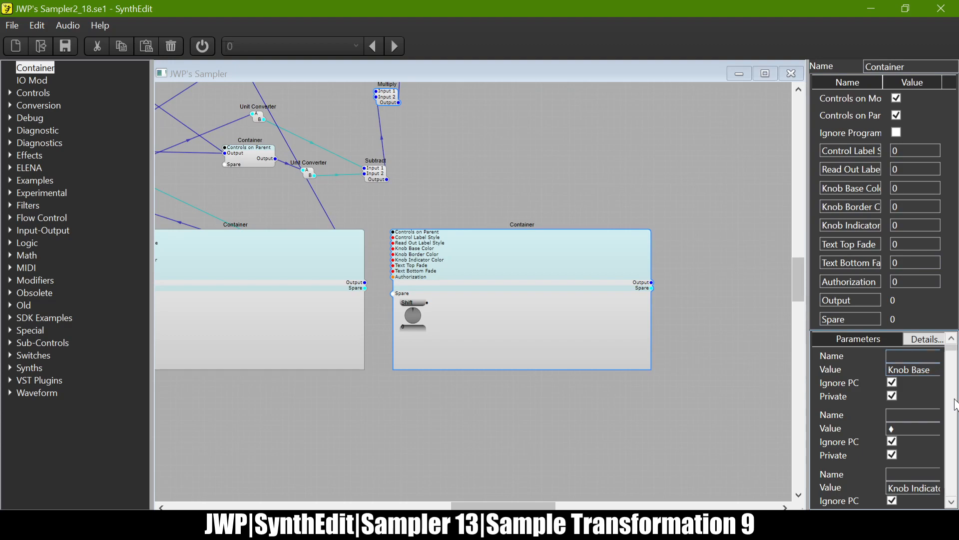
pyautogui.scroll(-8, 916, 401)
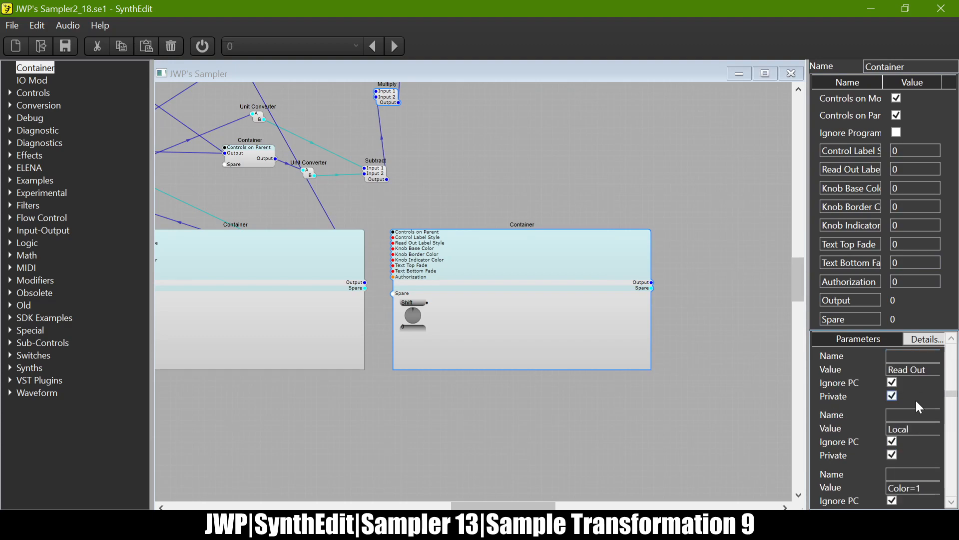
pyautogui.doubleClick(541, 269)
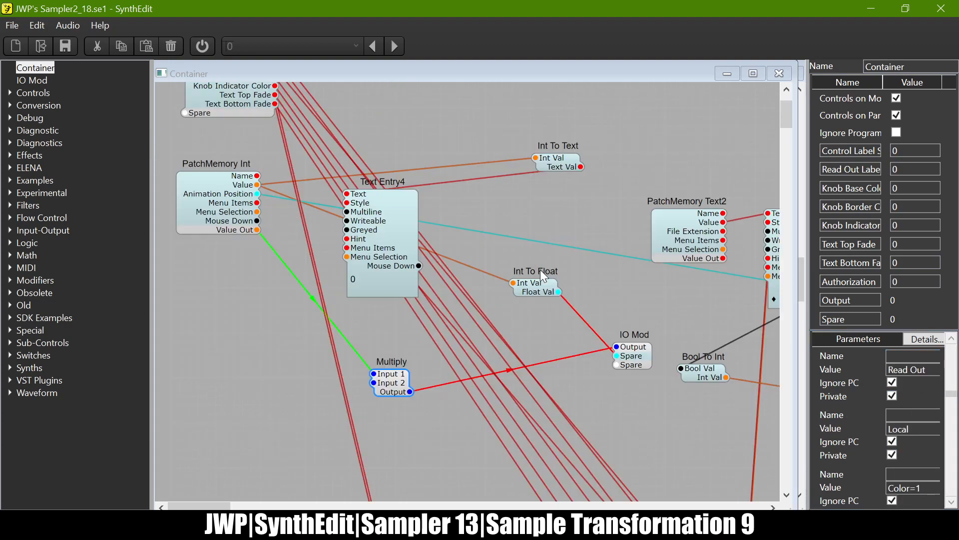
pyautogui.hscroll(10, 391, 217)
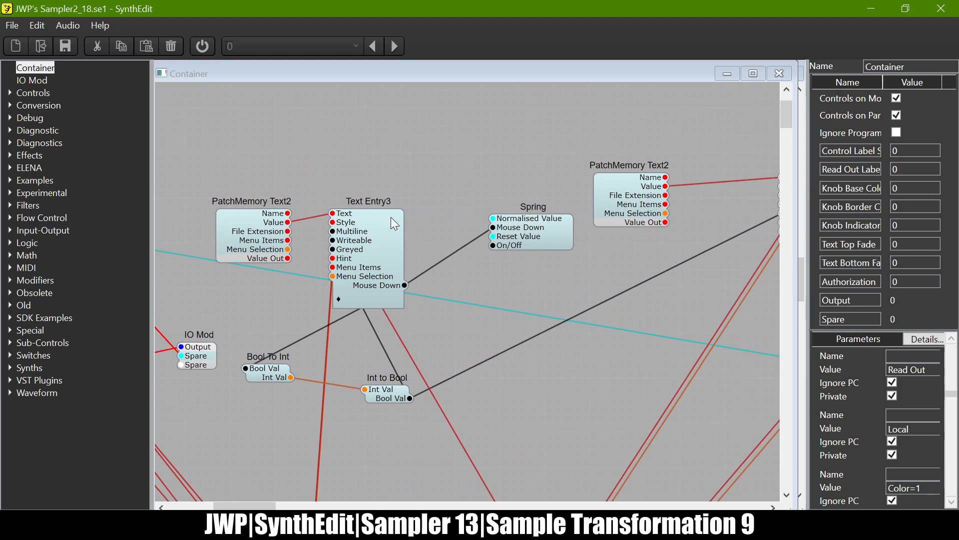
pyautogui.click(462, 193)
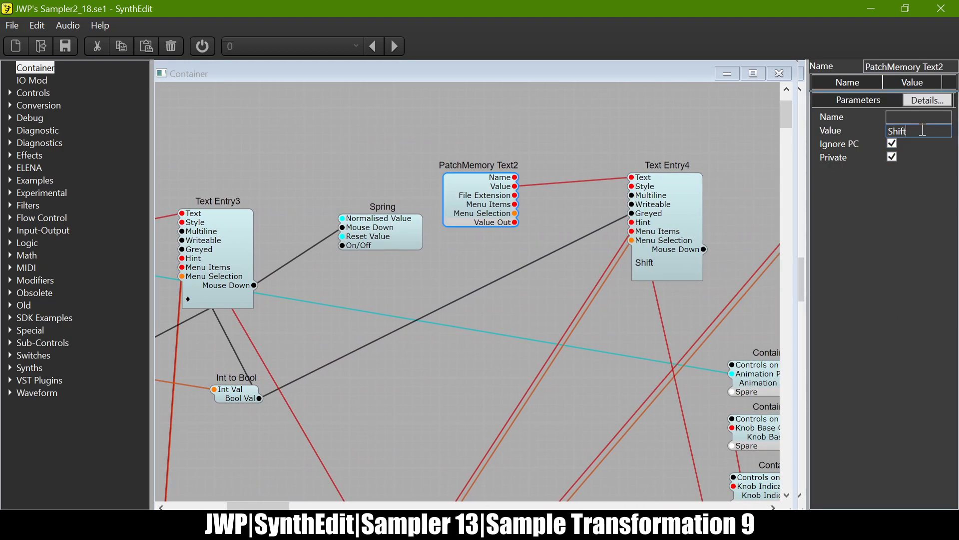
pyautogui.moveTo(923, 130); pyautogui.dragTo(637, 124)
pyautogui.write('Fine')
pyautogui.press('Tab')
pyautogui.click(780, 73)
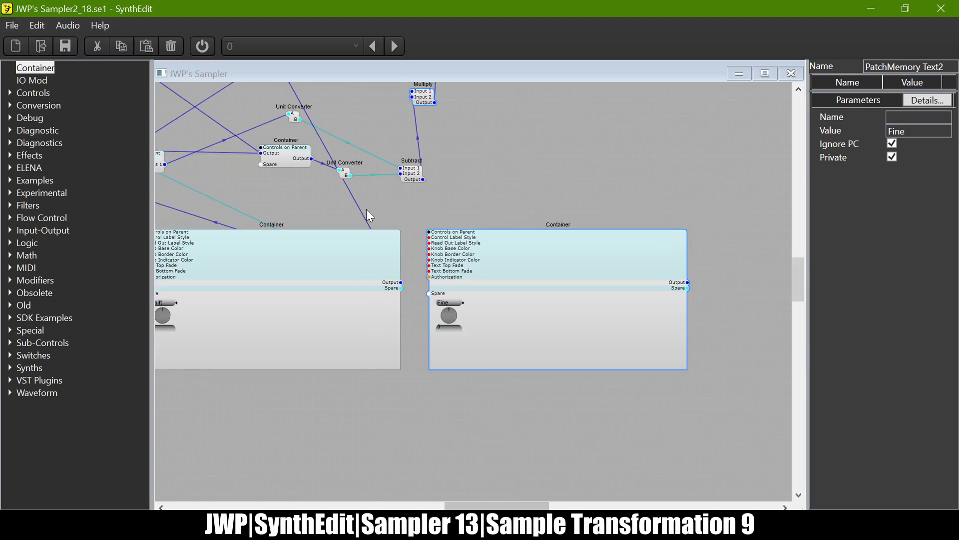
# Step: Reopen the Fine container and delete the Int To Float module connected to the IO Mod
pyautogui.hscroll(-1, 367, 209)
pyautogui.doubleClick(622, 247)
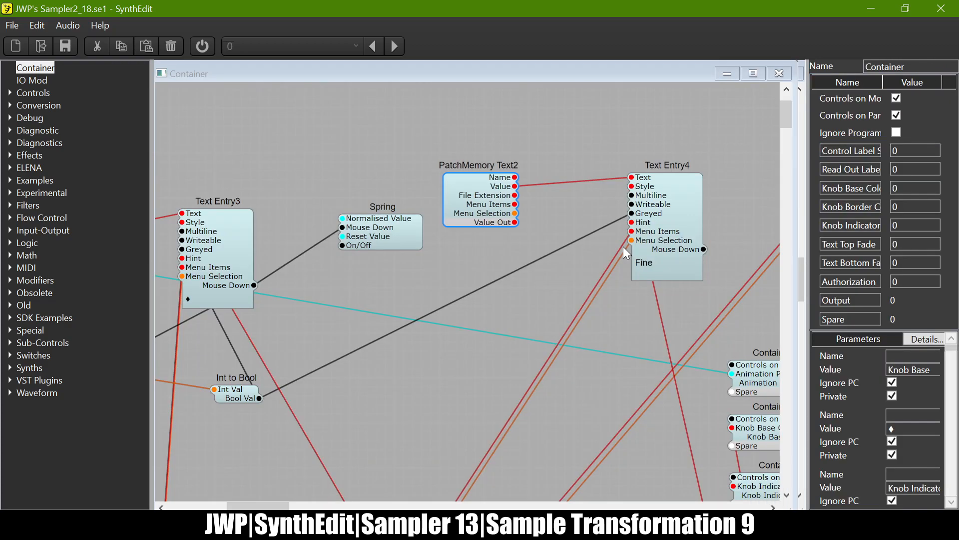
pyautogui.hscroll(-7, 341, 234)
pyautogui.hscroll(-1, 342, 236)
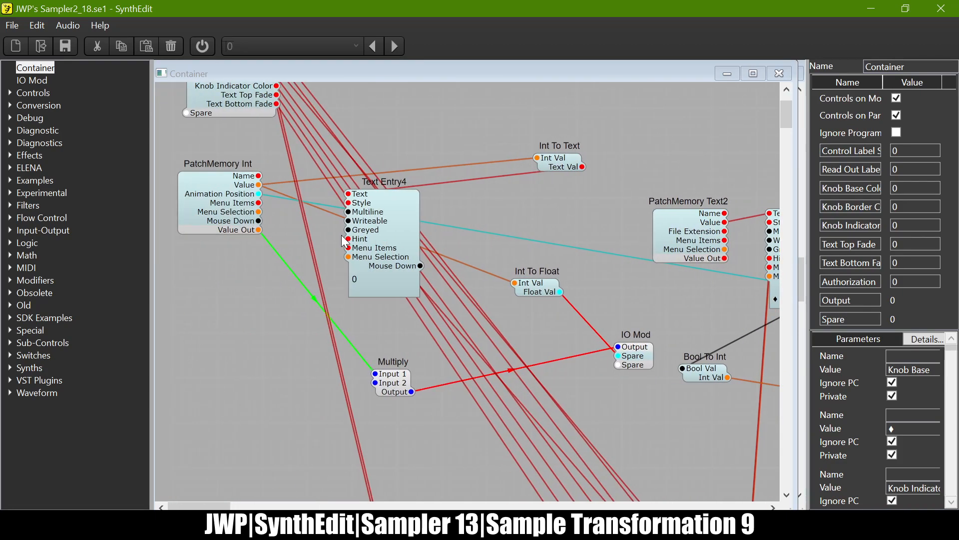
pyautogui.hscroll(3, 438, 227)
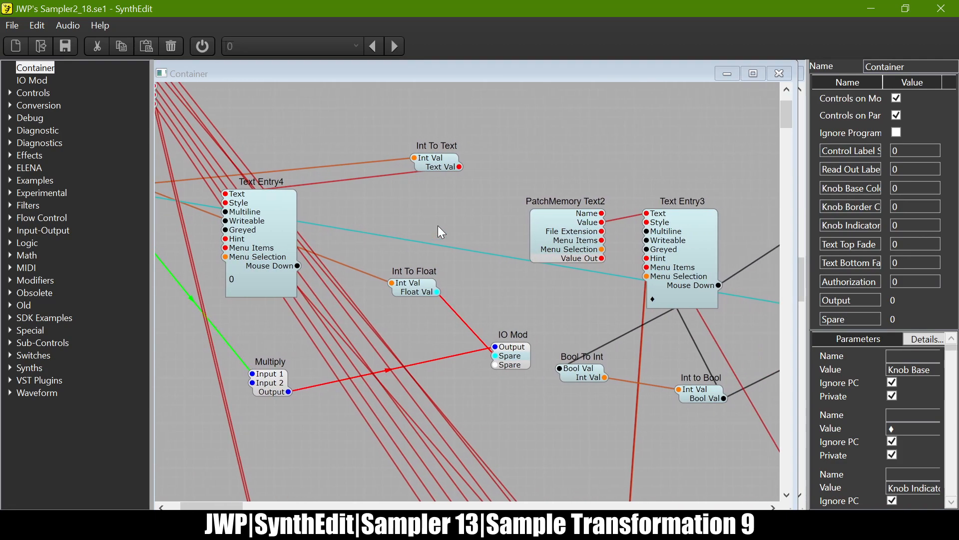
pyautogui.click(404, 294)
pyautogui.press('Delete')
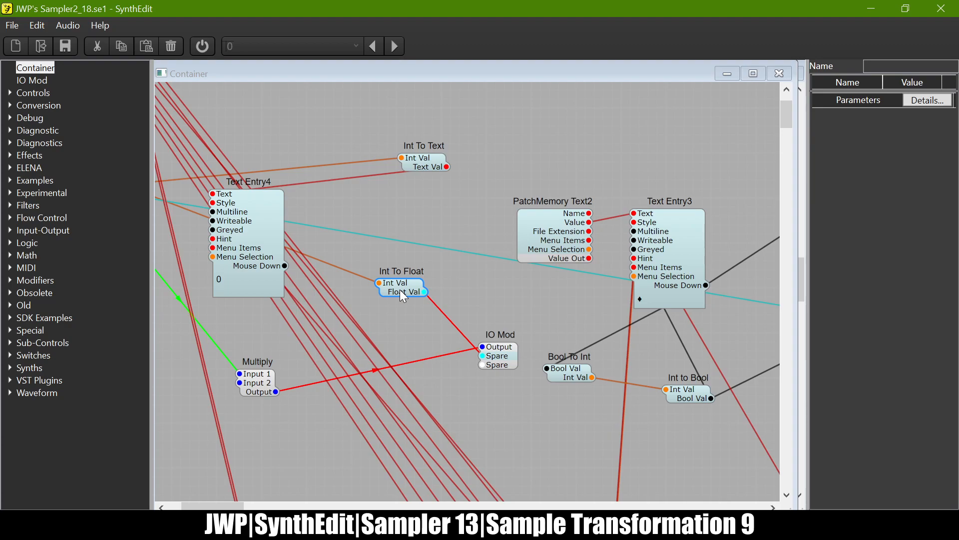
# Step: Close the Fine container, shift the two containers beside the upper Shift container aside, and place Fine directly next to Shift
pyautogui.click(783, 76)
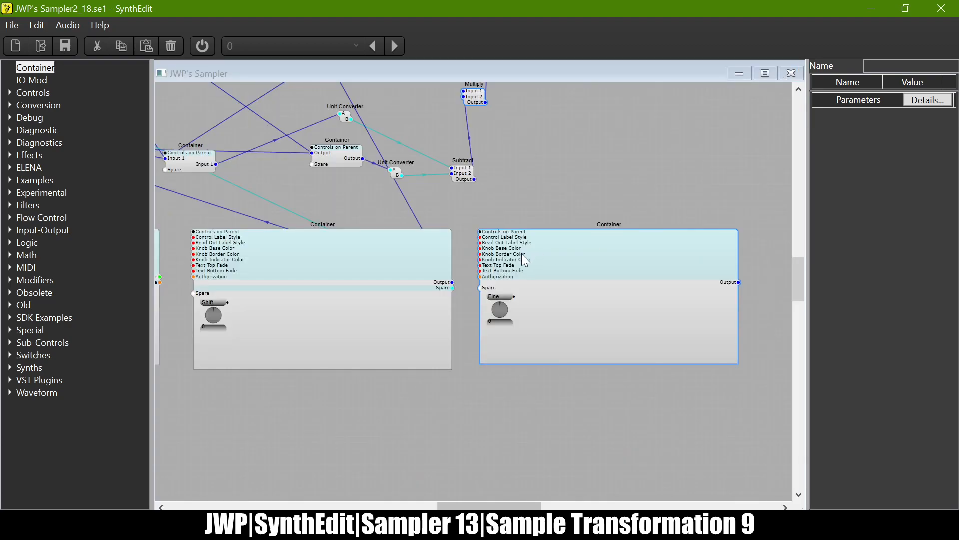
pyautogui.moveTo(530, 257); pyautogui.dragTo(424, 498)
pyautogui.scroll(-4, 400, 396)
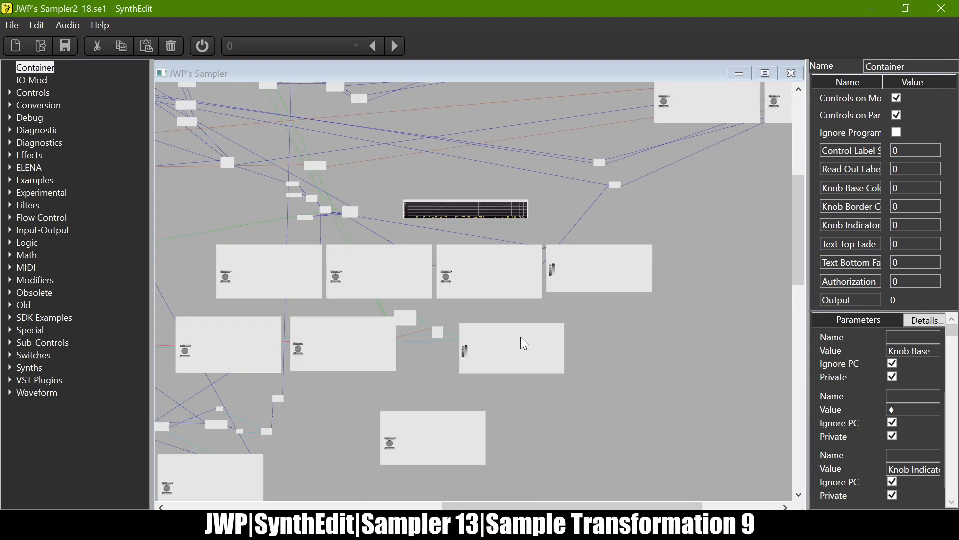
pyautogui.moveTo(521, 337); pyautogui.dragTo(658, 344)
pyautogui.moveTo(363, 336); pyautogui.dragTo(544, 342)
pyautogui.moveTo(420, 430); pyautogui.dragTo(326, 332)
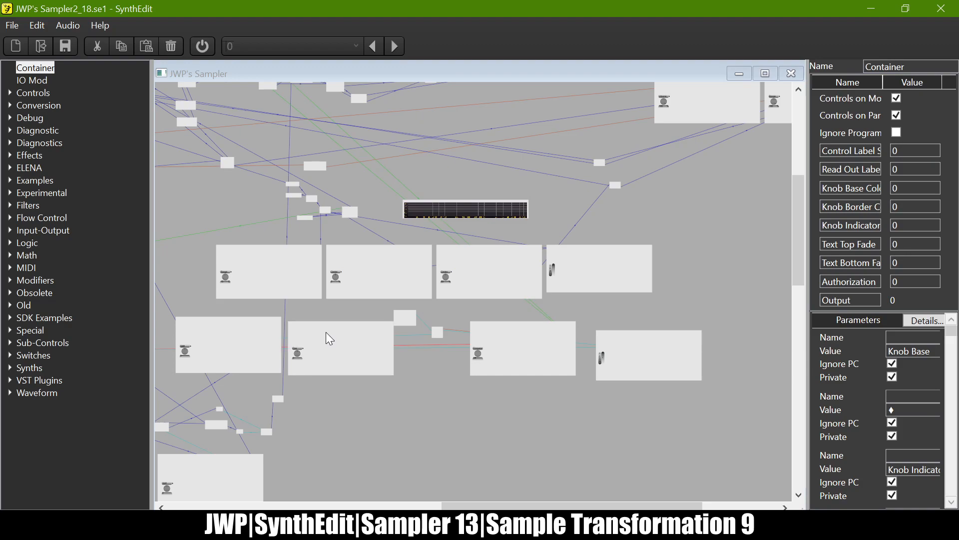
pyautogui.scroll(4, 314, 367)
pyautogui.hscroll(-3, 313, 367)
pyautogui.scroll(-1, 313, 366)
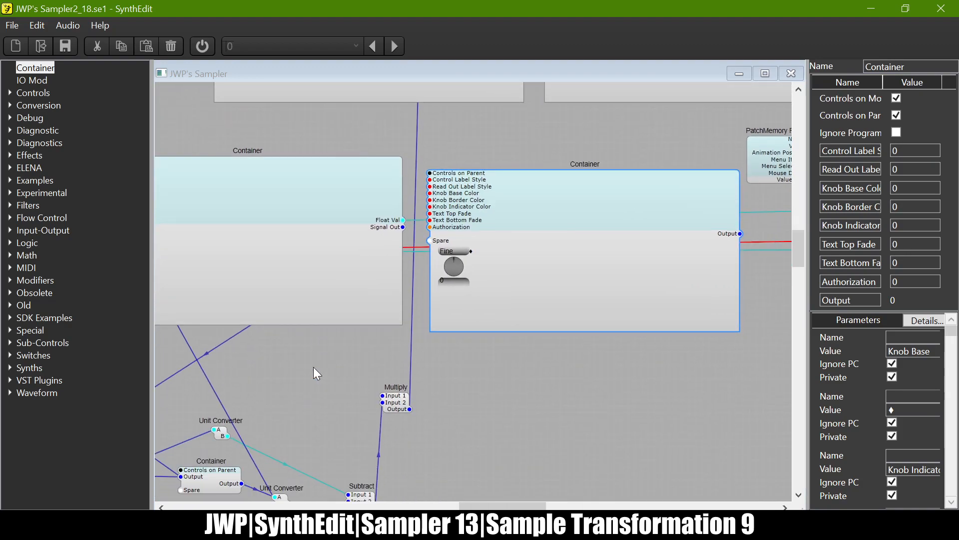
# Step: Reopen the Fine container, remove its Multiply module so PatchMemory Int feeds the IO Mod Output directly, and close it
pyautogui.moveTo(742, 233); pyautogui.dragTo(384, 393)
pyautogui.doubleClick(590, 191)
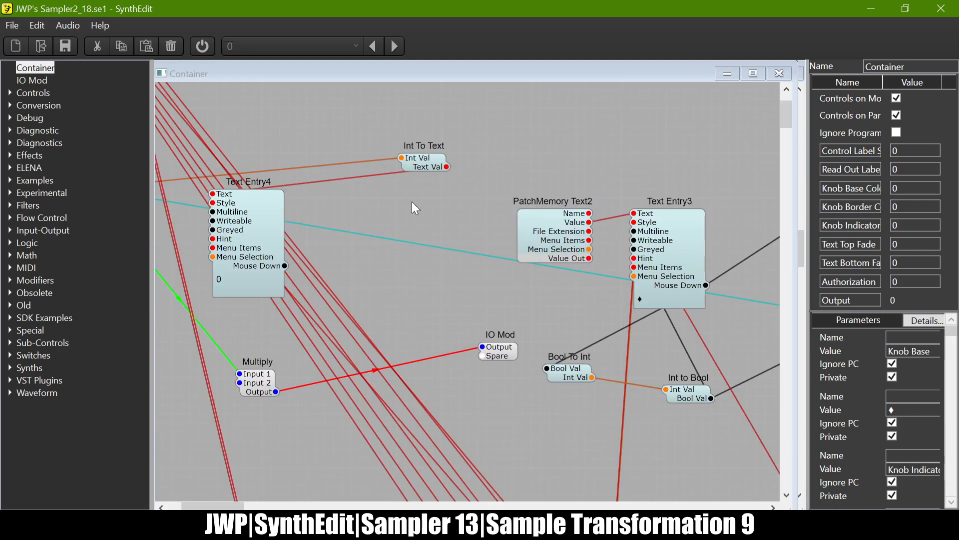
pyautogui.hscroll(-3, 412, 326)
pyautogui.click(393, 391)
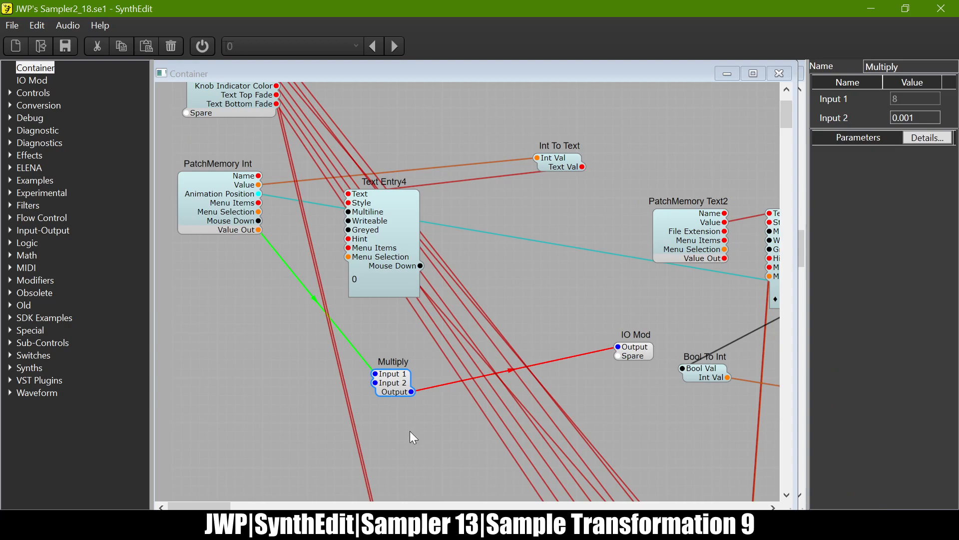
pyautogui.click(550, 453)
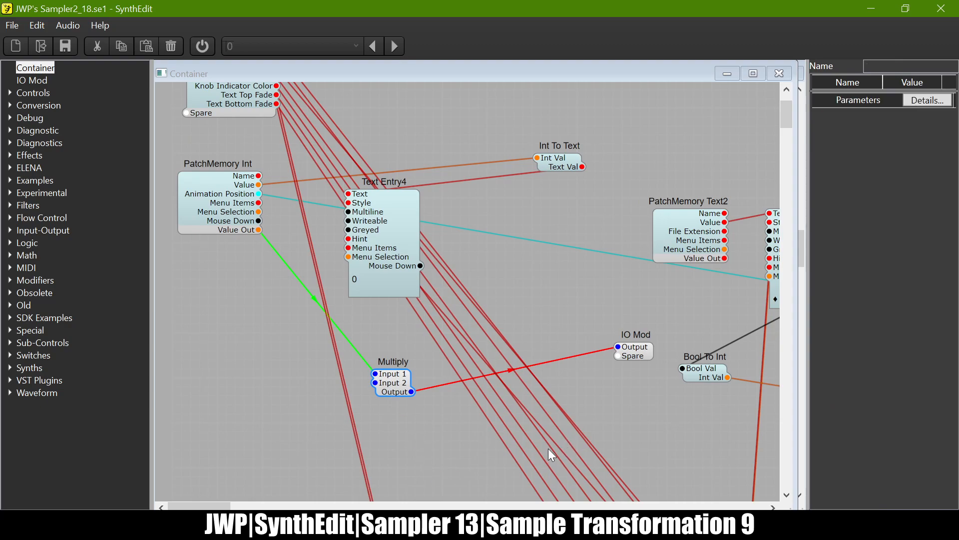
pyautogui.click(786, 76)
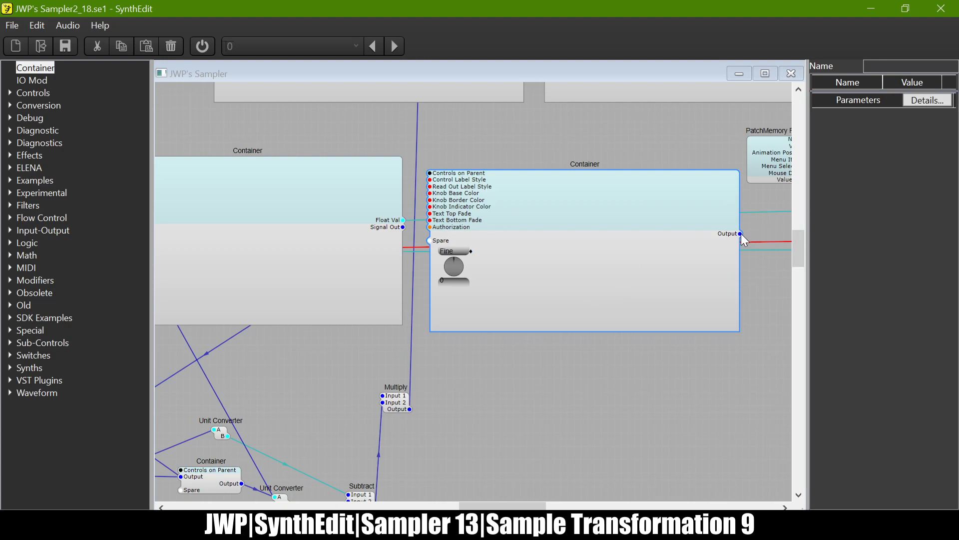
# Step: Connect the Fine container's Output to Input 1 of the Multiply module fed by Subtract, and turn the Fine knob to 10
pyautogui.moveTo(740, 233); pyautogui.dragTo(398, 401)
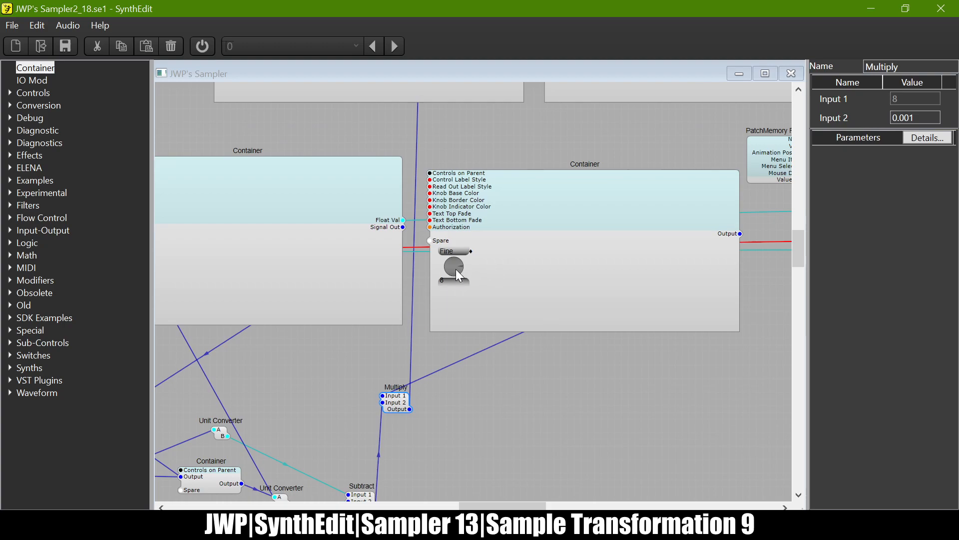
pyautogui.moveTo(456, 269); pyautogui.dragTo(455, 339)
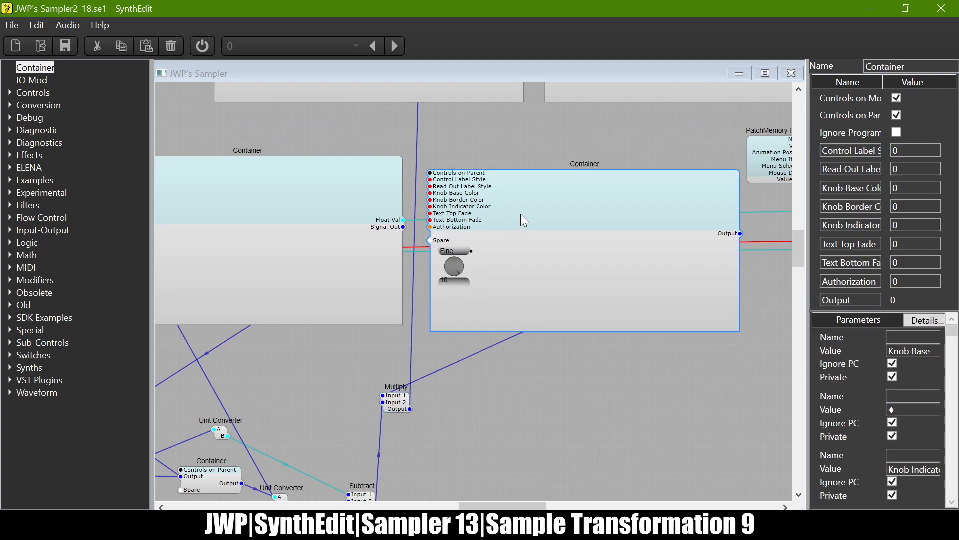
# Step: Reopen the Fine container, set its PatchMemory Int range to Low -200 and High 200, and close it
pyautogui.doubleClick(521, 220)
pyautogui.click(253, 212)
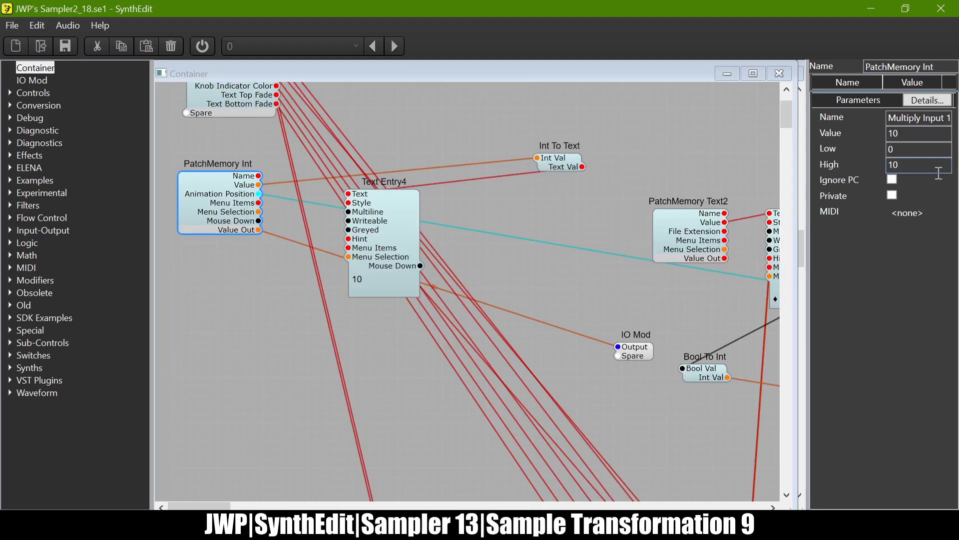
pyautogui.click(923, 149)
pyautogui.write('-200')
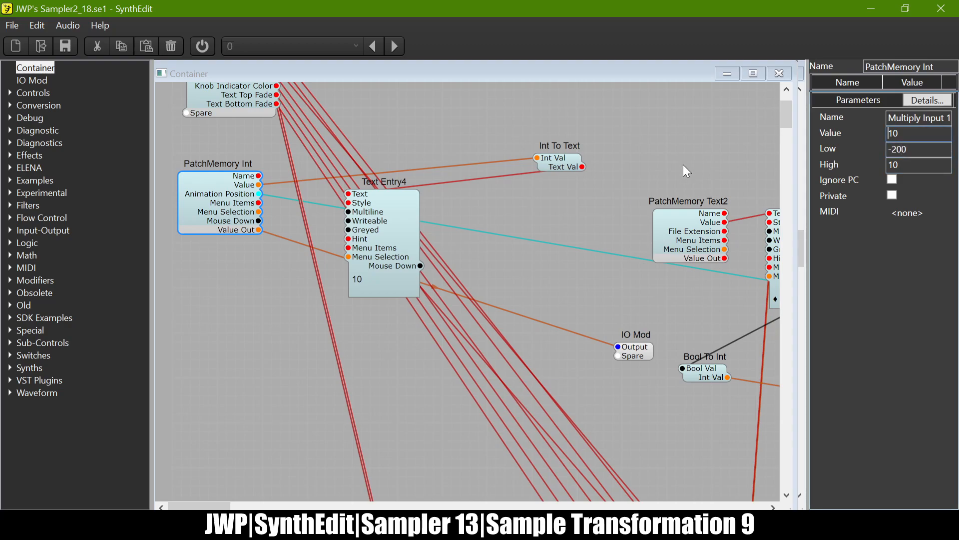
pyautogui.press('Tab')
pyautogui.write('20')
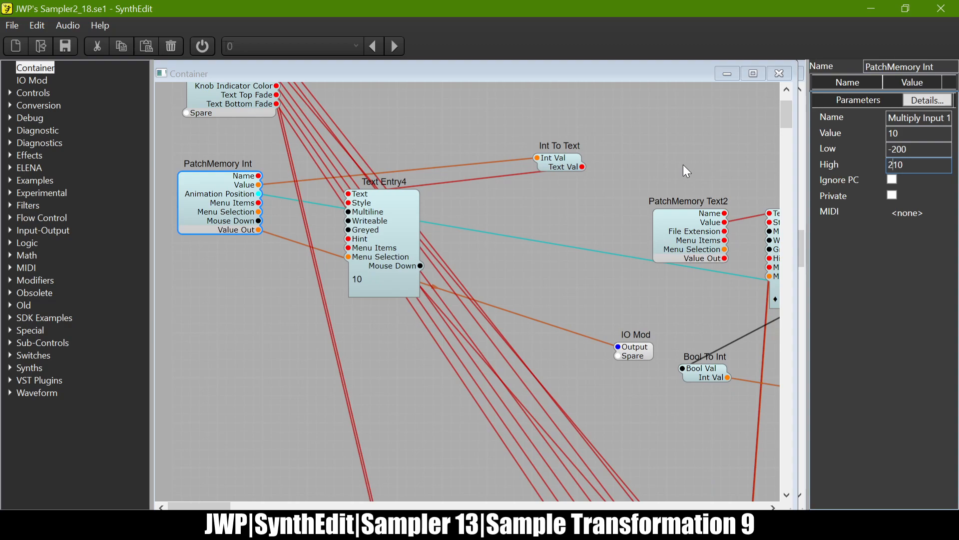
pyautogui.press('Delete')
pyautogui.press('Tab')
pyautogui.click(779, 73)
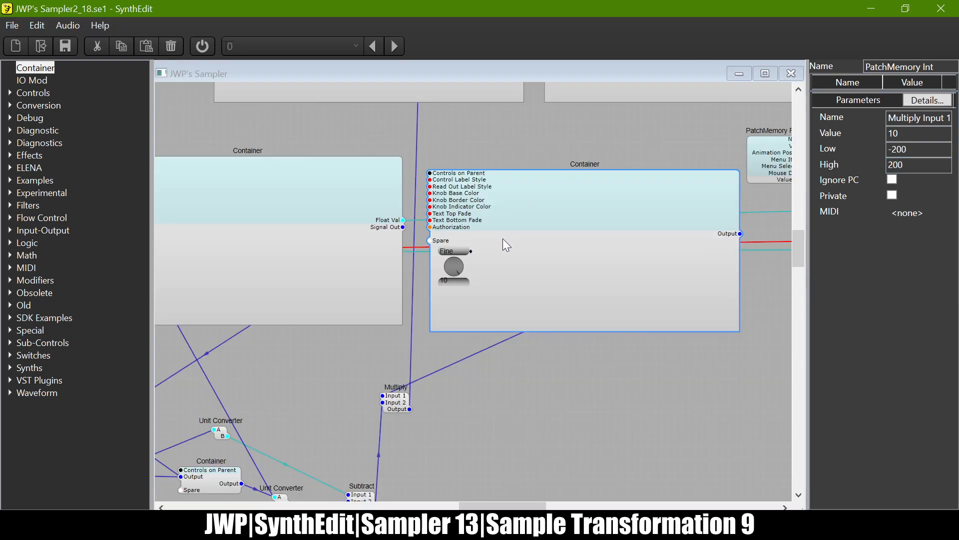
# Step: Examine the wiring from the Unit Converters and Subtract through Multiply up to the Frequency Shifter
pyautogui.scroll(-5, 502, 238)
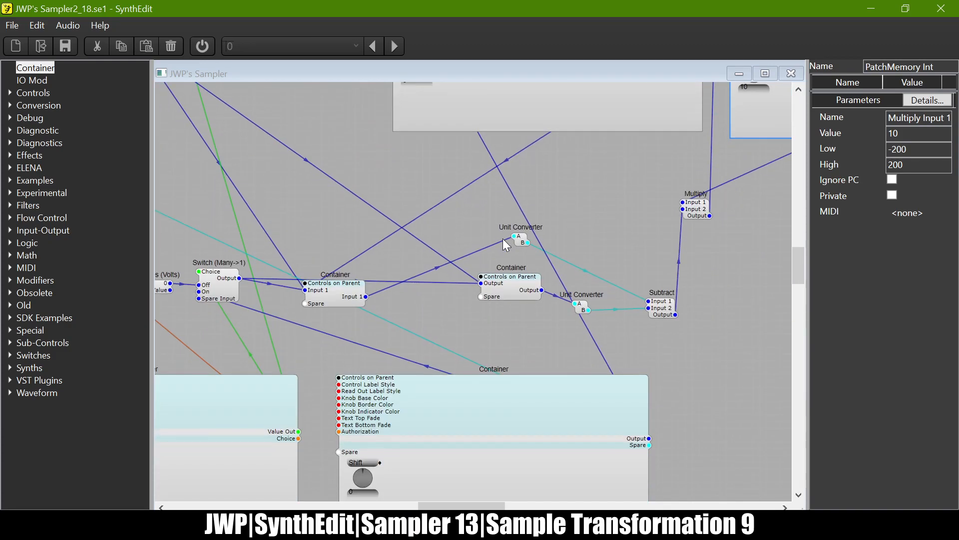
pyautogui.hscroll(5, 503, 239)
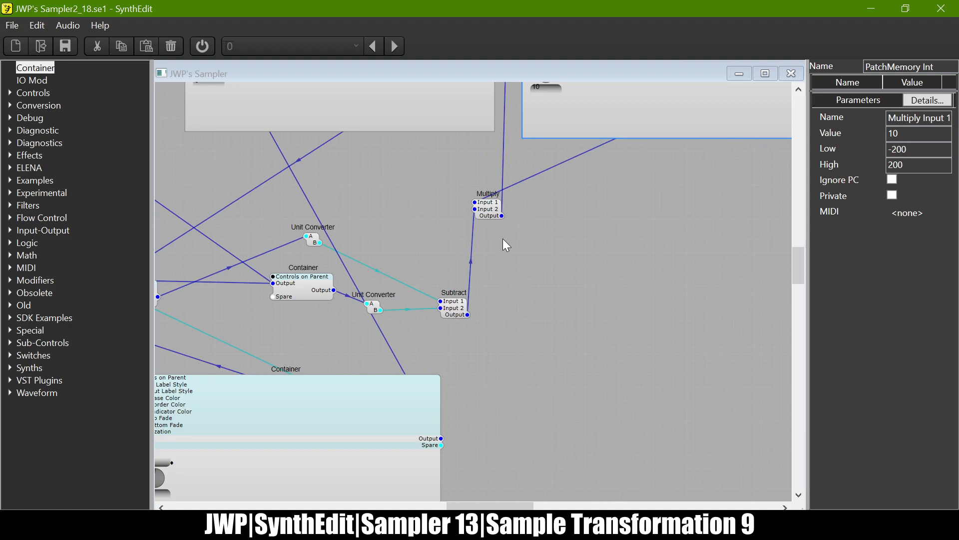
pyautogui.scroll(5, 592, 273)
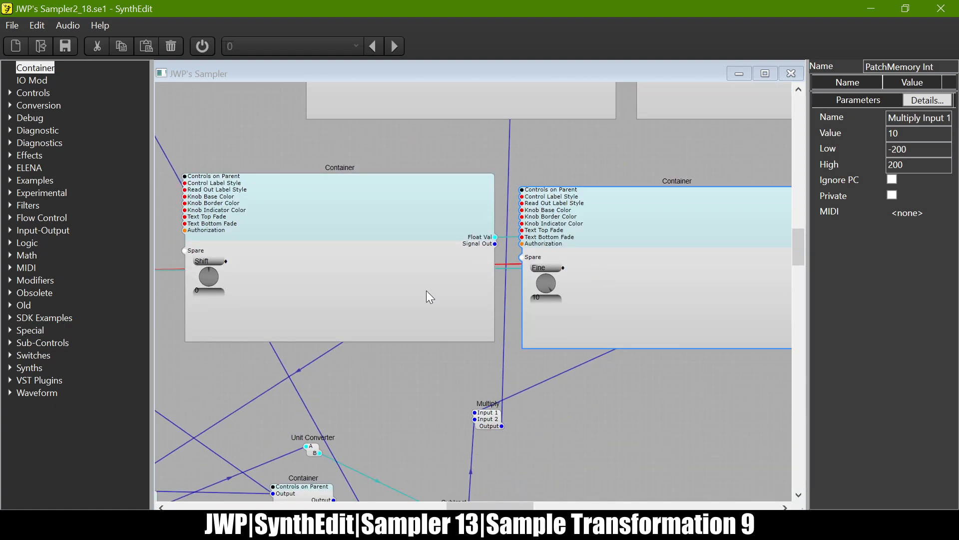
pyautogui.scroll(10, 427, 291)
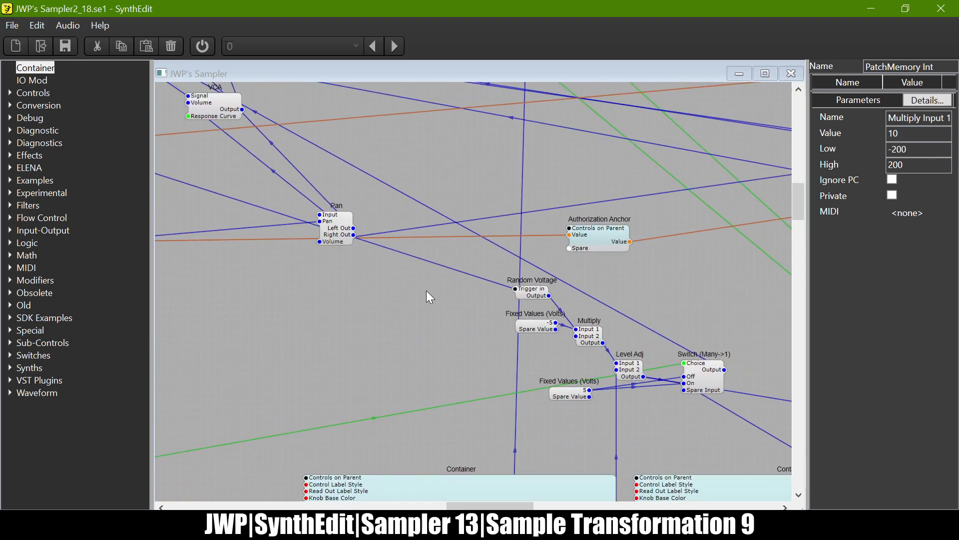
pyautogui.scroll(-10, 427, 291)
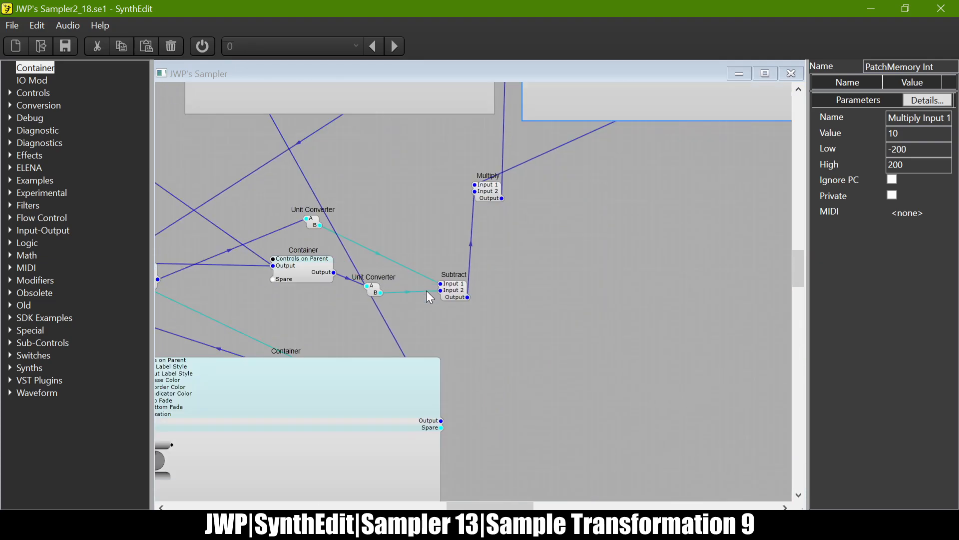
pyautogui.hscroll(-10, 429, 294)
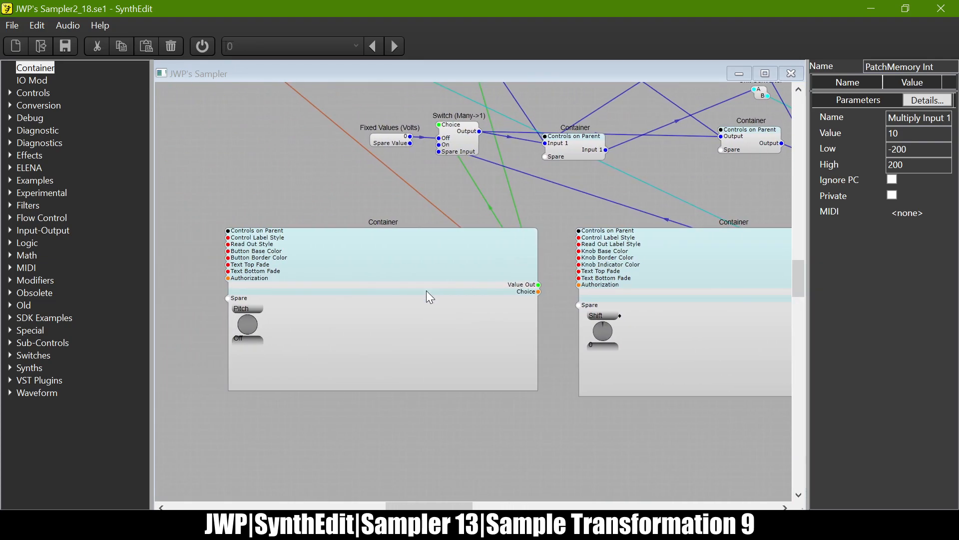
pyautogui.scroll(9, 426, 290)
pyautogui.hscroll(12, 427, 291)
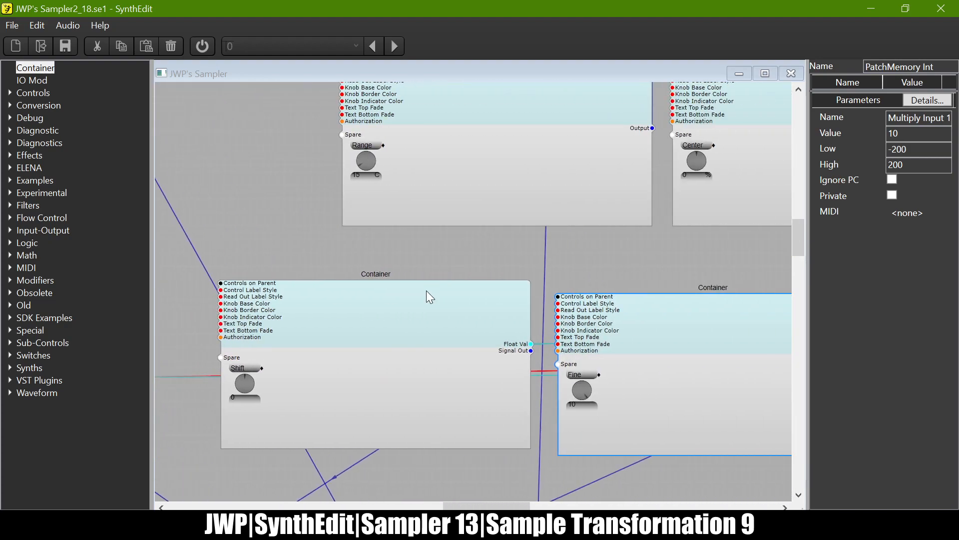
pyautogui.scroll(5, 427, 291)
pyautogui.hscroll(3, 427, 292)
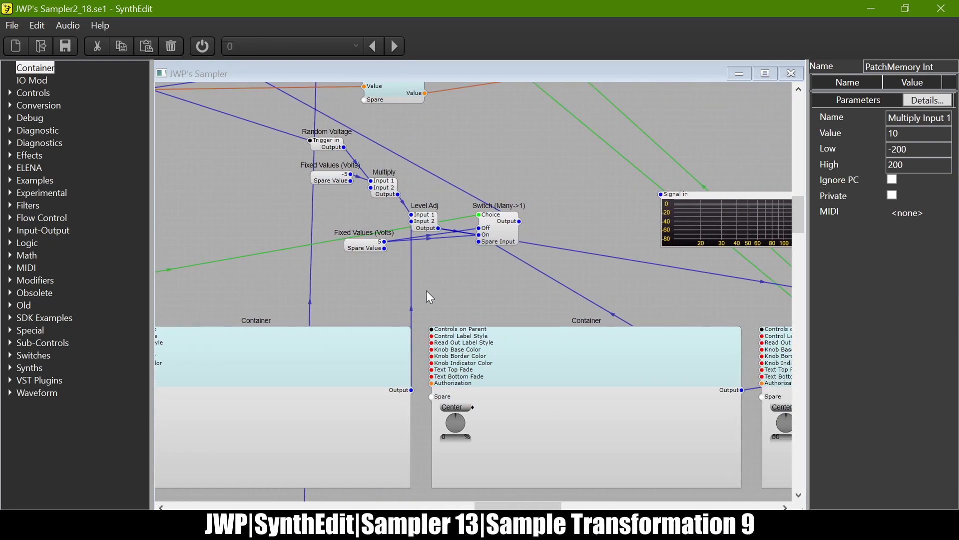
pyautogui.scroll(6, 427, 290)
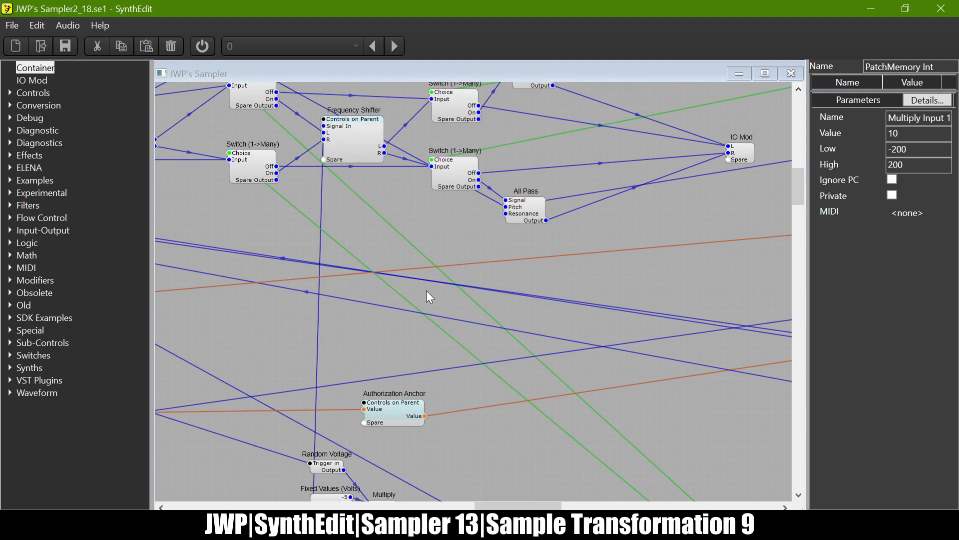
pyautogui.scroll(-6, 427, 291)
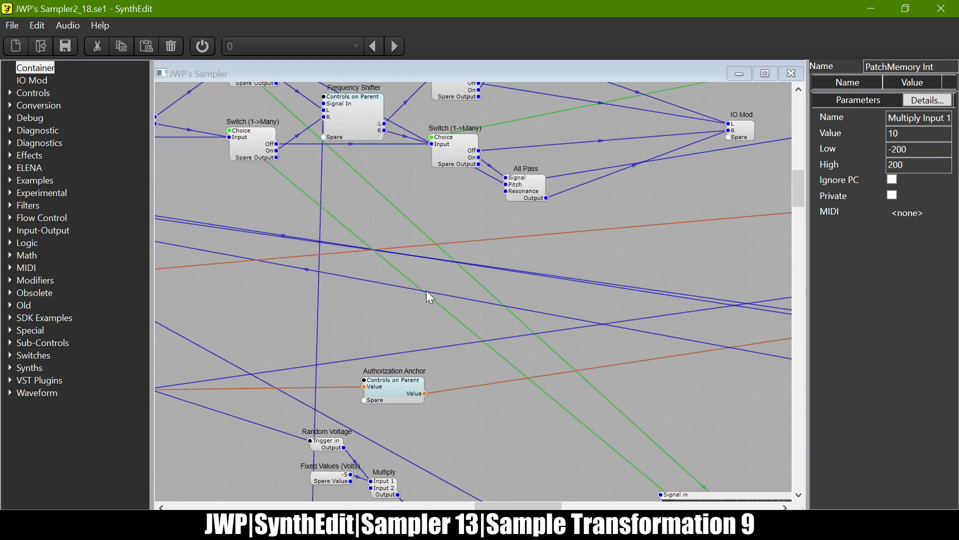
# Step: Examine the wiring between the Pitch and Shift containers, the Switch (Many->1), the Unit Converters and Subtract
pyautogui.scroll(-5, 427, 295)
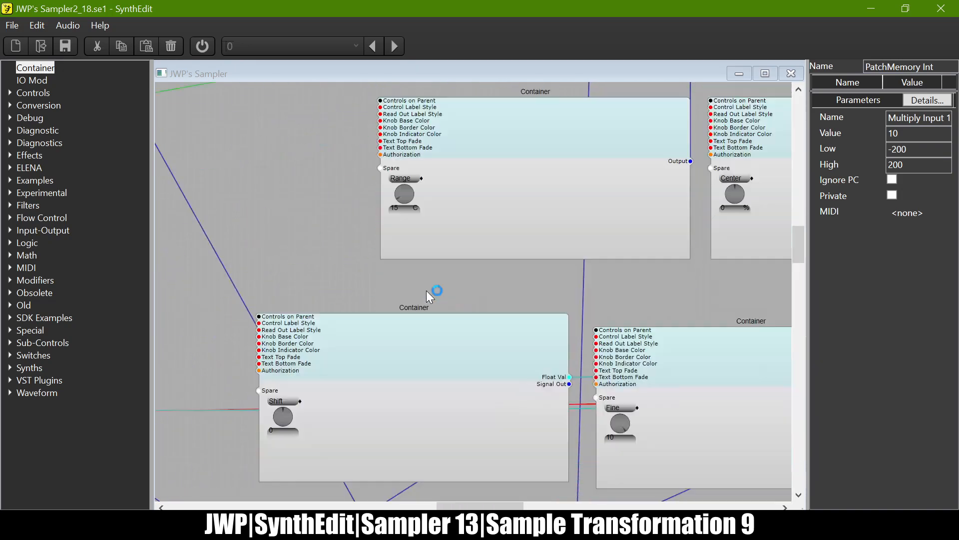
pyautogui.scroll(-5, 427, 290)
pyautogui.hscroll(-9, 427, 291)
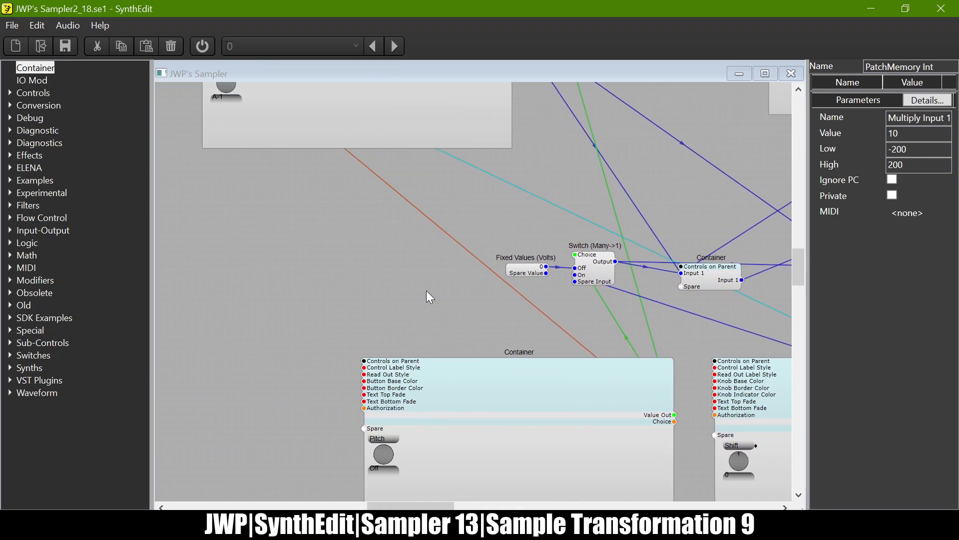
pyautogui.scroll(-4, 428, 293)
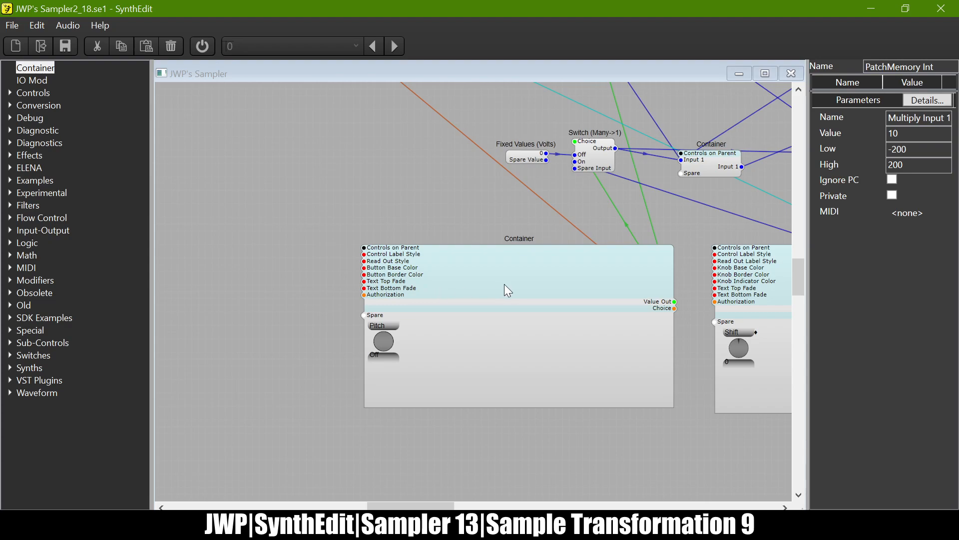
pyautogui.hscroll(7, 506, 286)
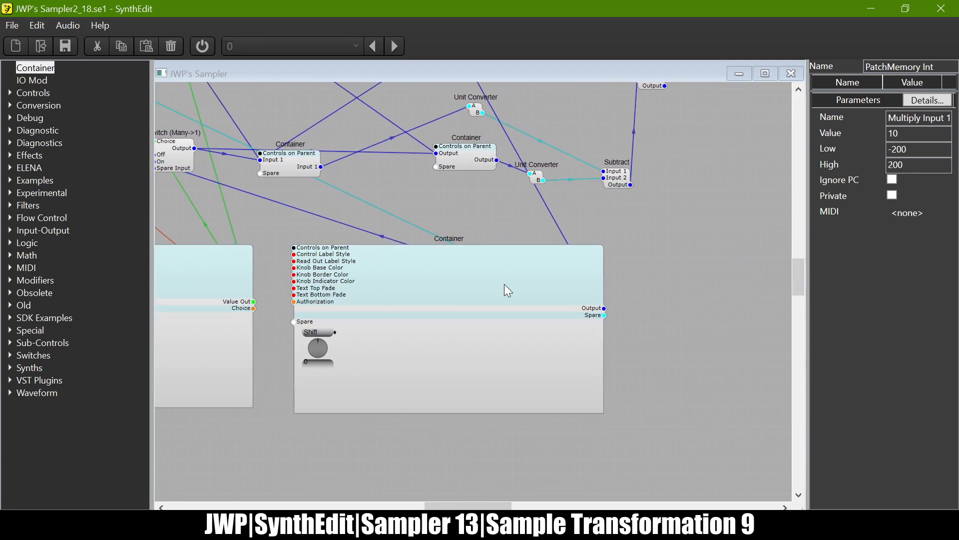
pyautogui.scroll(2, 504, 290)
pyautogui.hscroll(-3, 505, 290)
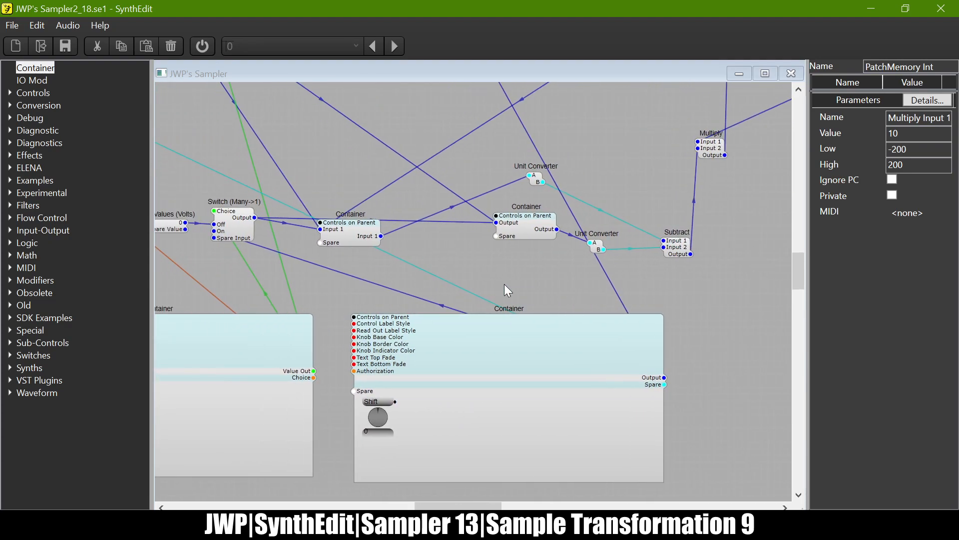
pyautogui.hscroll(2, 505, 285)
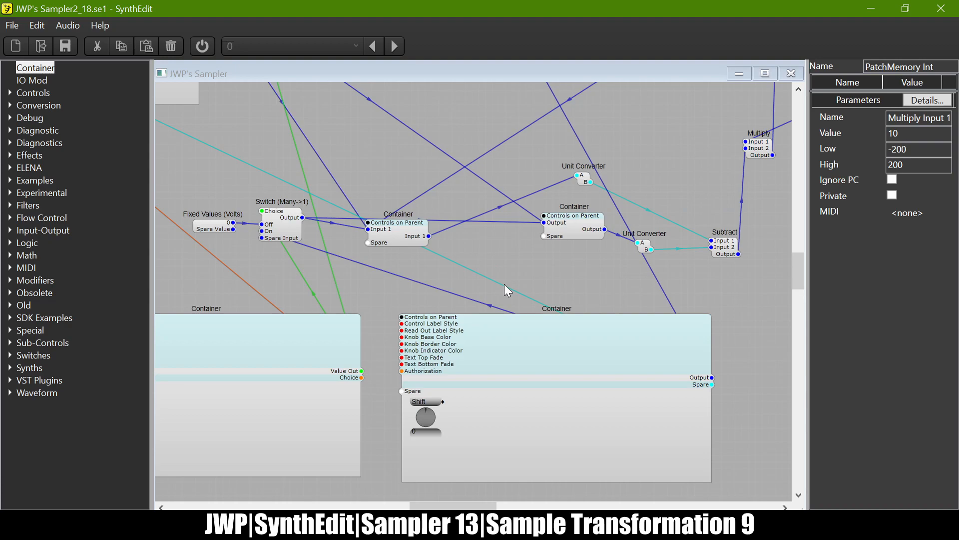
pyautogui.hscroll(2, 505, 285)
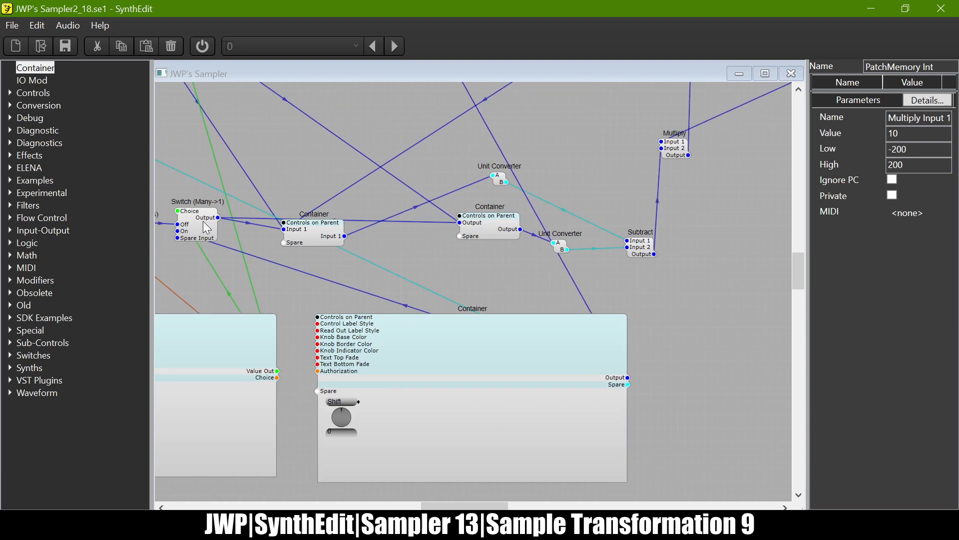
pyautogui.hscroll(-5, 414, 267)
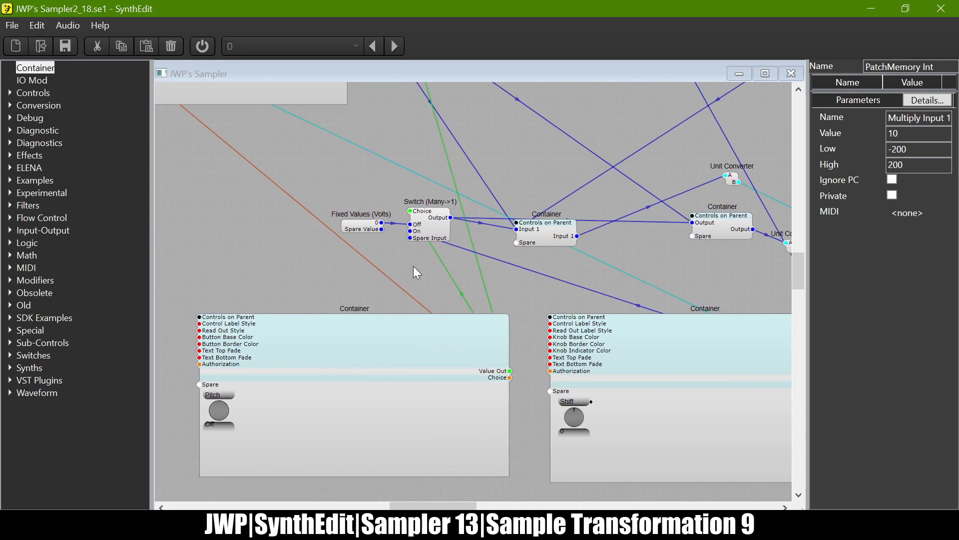
pyautogui.scroll(5, 422, 276)
pyautogui.hscroll(7, 422, 276)
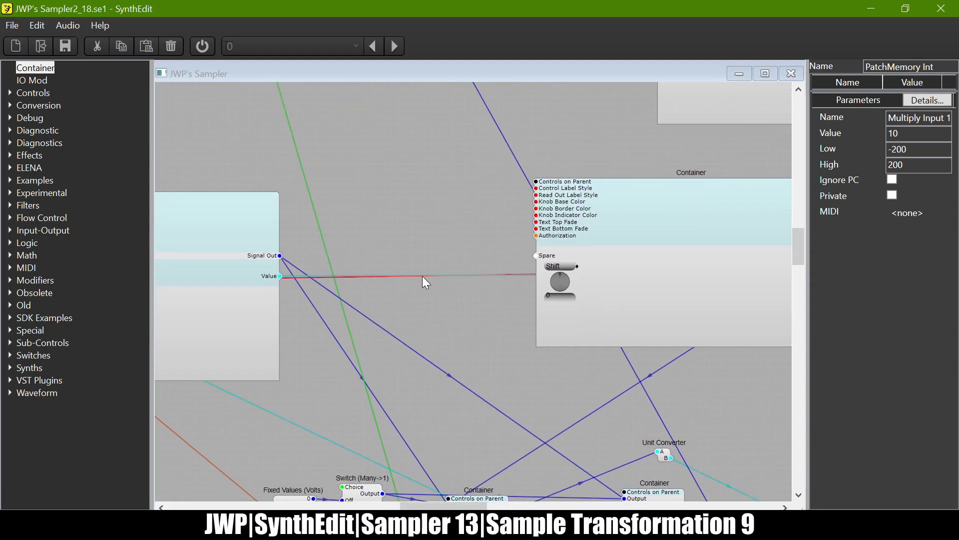
pyautogui.hscroll(5, 422, 275)
pyautogui.scroll(-5, 422, 275)
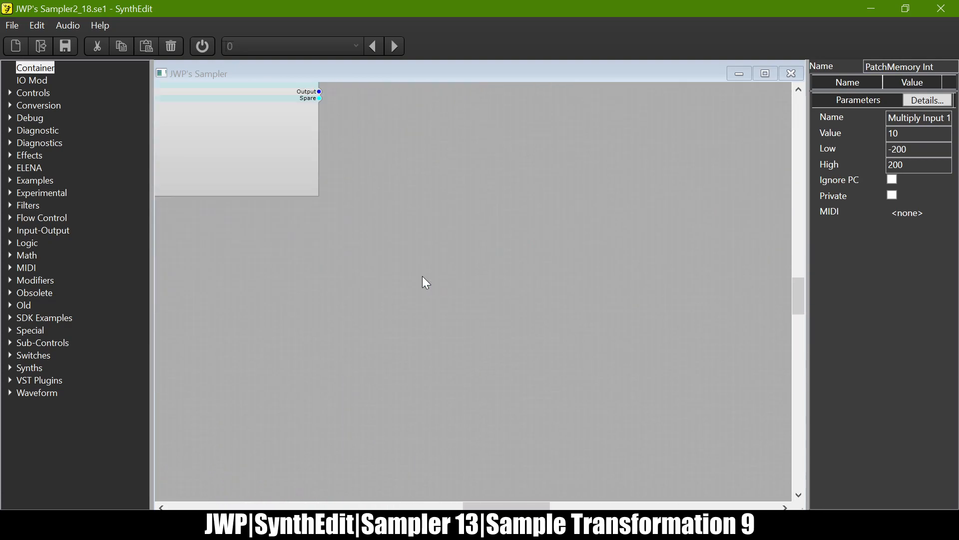
pyautogui.scroll(5, 422, 276)
pyautogui.hscroll(-1, 421, 275)
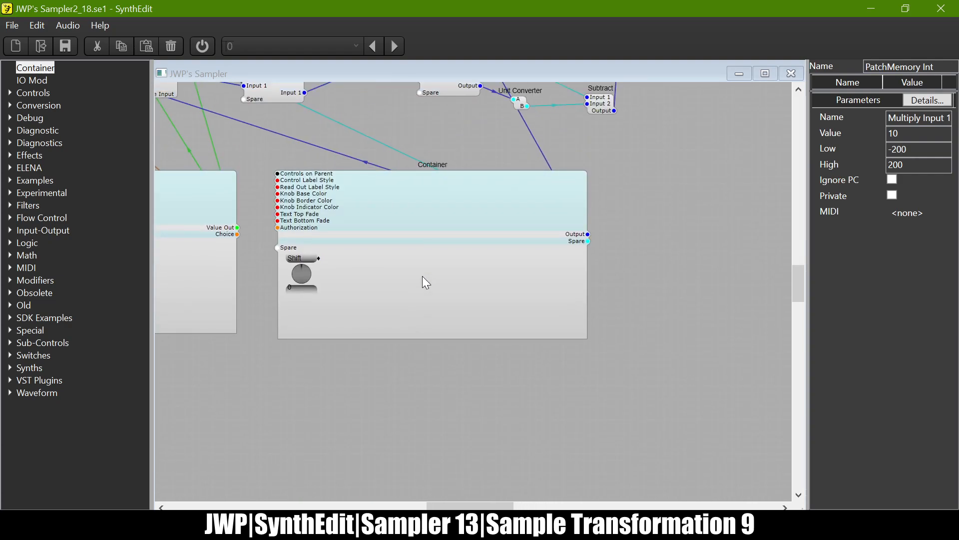
# Step: Examine the wiring among the Shift containers, Frequency Shifter, Unit Converters and Subtract, and on through Multiply to the Fine container
pyautogui.hscroll(-3, 422, 276)
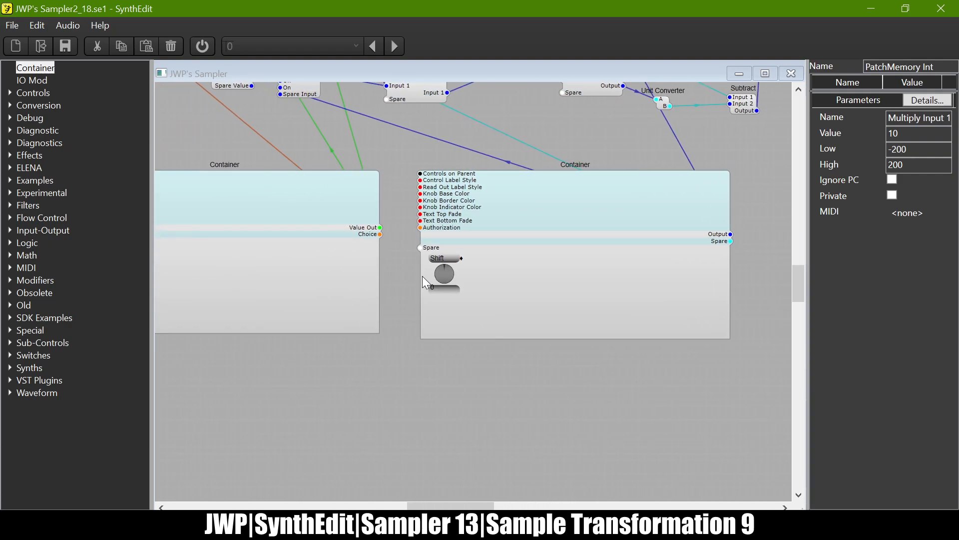
pyautogui.scroll(14, 422, 276)
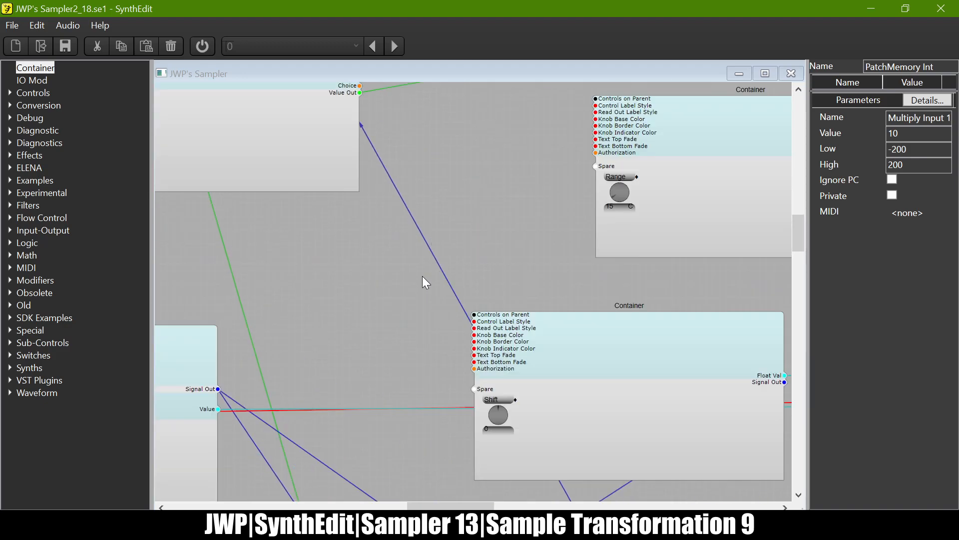
pyautogui.scroll(14, 422, 276)
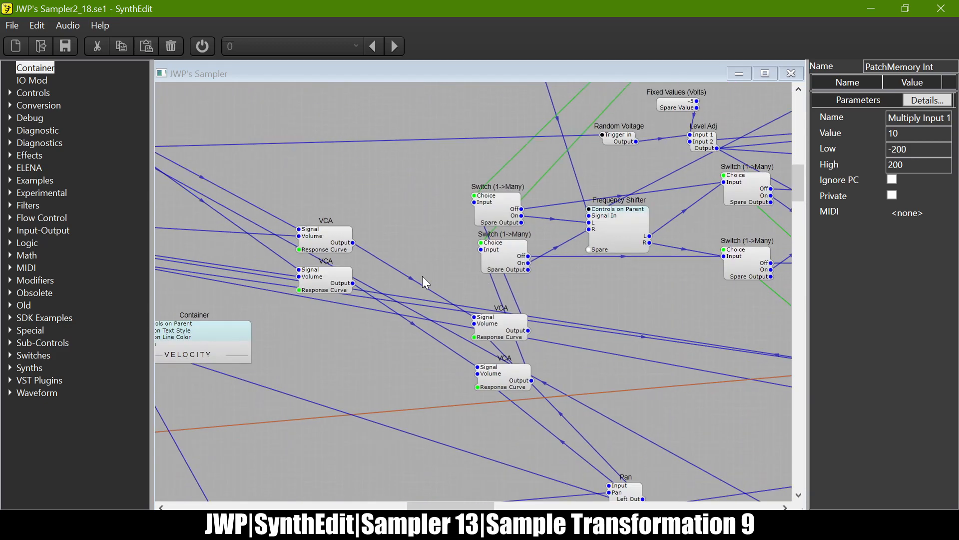
pyautogui.scroll(-15, 423, 277)
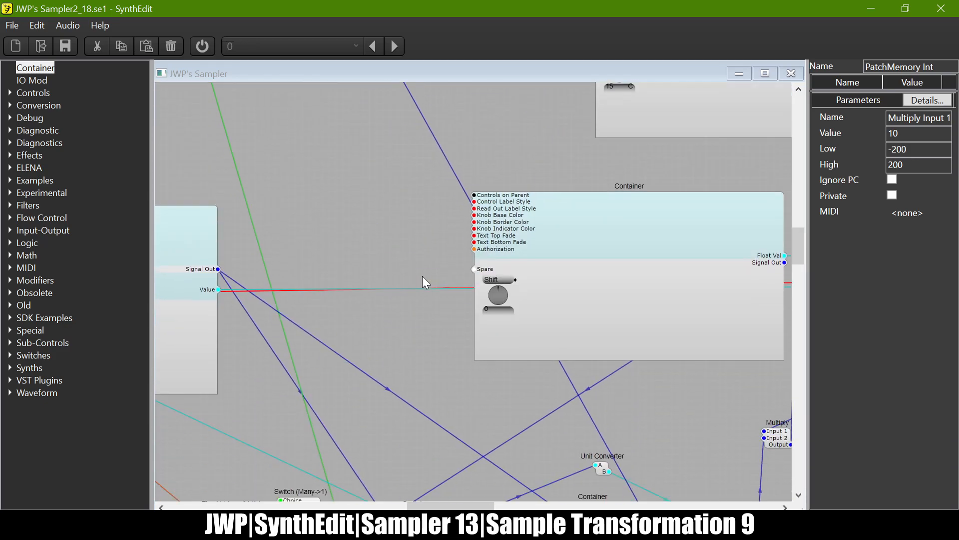
pyautogui.scroll(5, 424, 283)
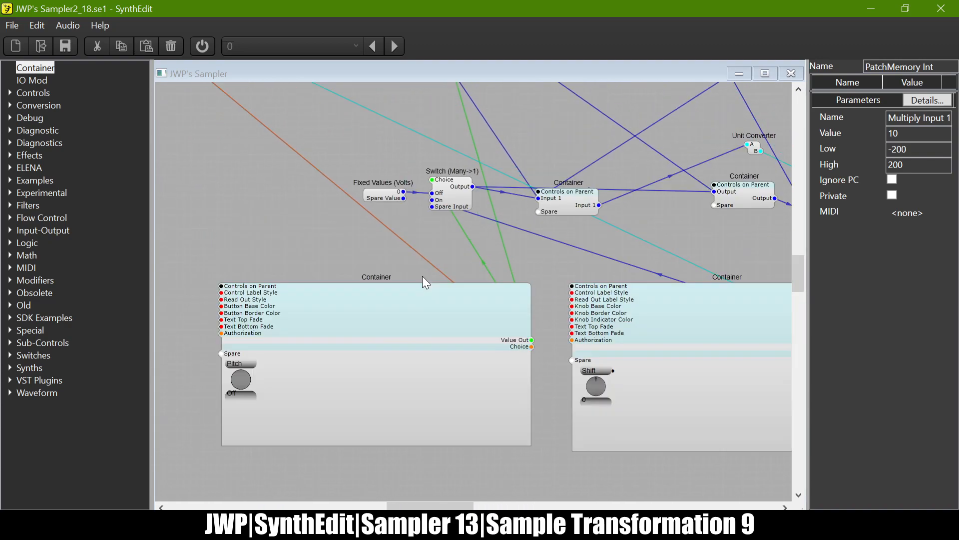
pyautogui.hscroll(6, 425, 282)
pyautogui.hscroll(12, 423, 277)
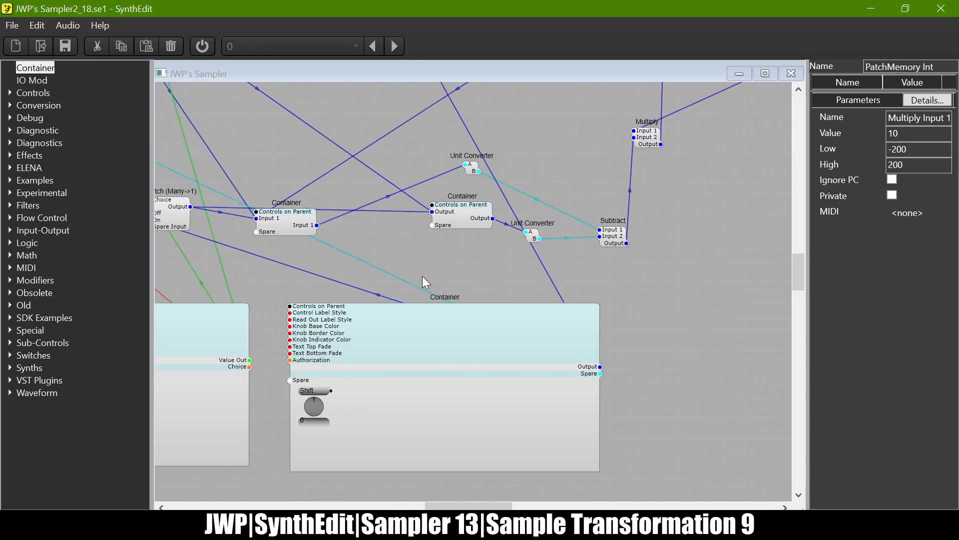
pyautogui.scroll(11, 423, 277)
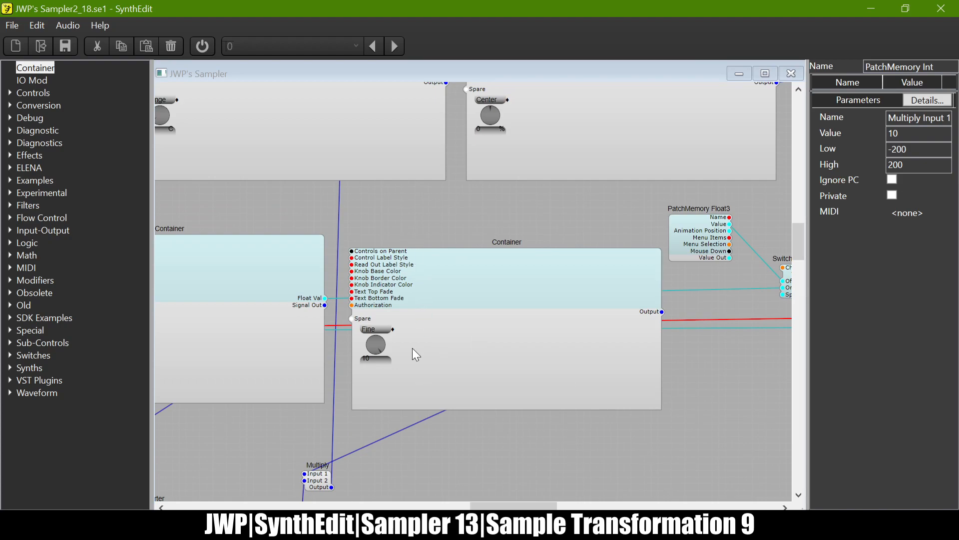
# Step: On the panel, shift the vertical READ display over and place the Fine knob between the second Shift knob and that display
pyautogui.press('Tab')
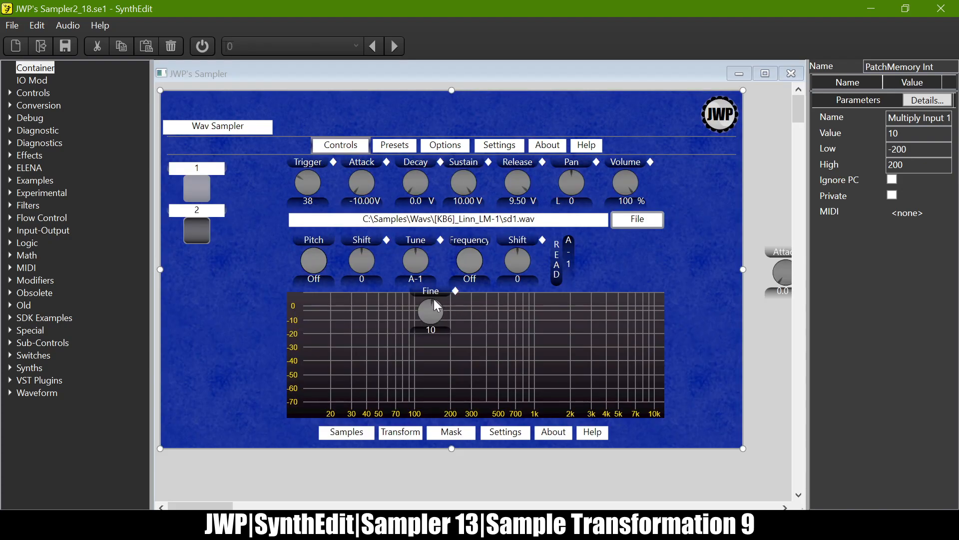
pyautogui.click(432, 293)
pyautogui.click(559, 243)
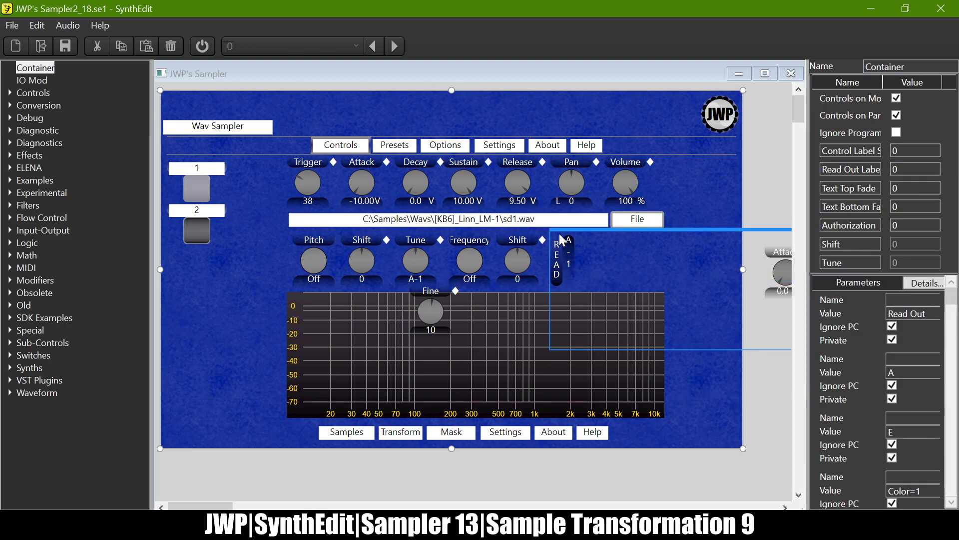
pyautogui.moveTo(560, 231); pyautogui.dragTo(613, 231)
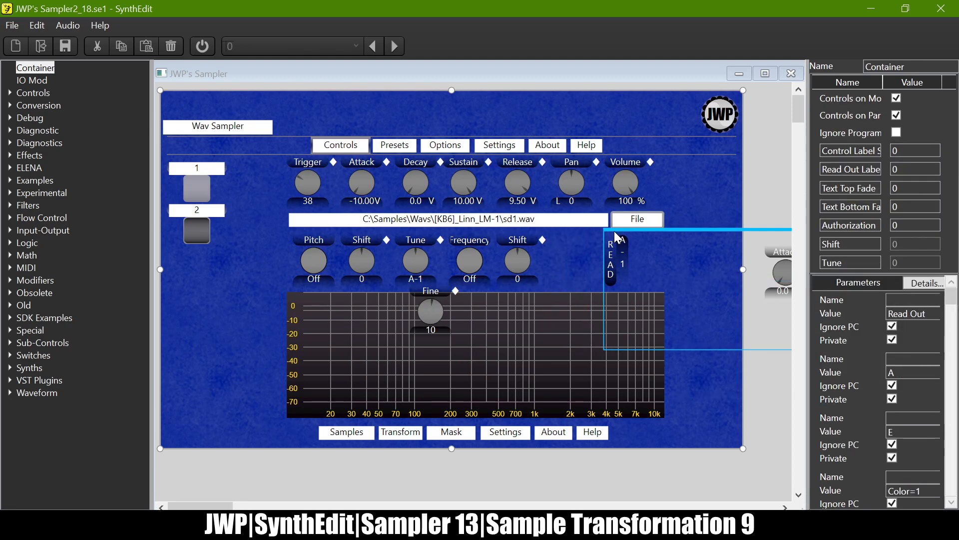
pyautogui.click(430, 296)
pyautogui.moveTo(430, 290); pyautogui.dragTo(573, 232)
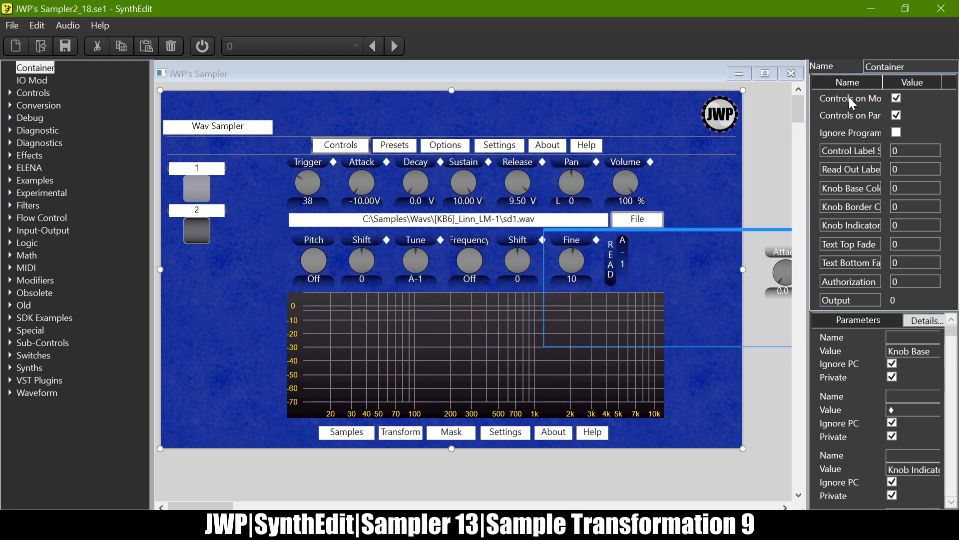
# Step: Reopen the Fine container in the structure view and inspect the Spring module's Normalised Value input
pyautogui.click(799, 75)
pyautogui.scroll(-4, 526, 298)
pyautogui.scroll(1, 526, 298)
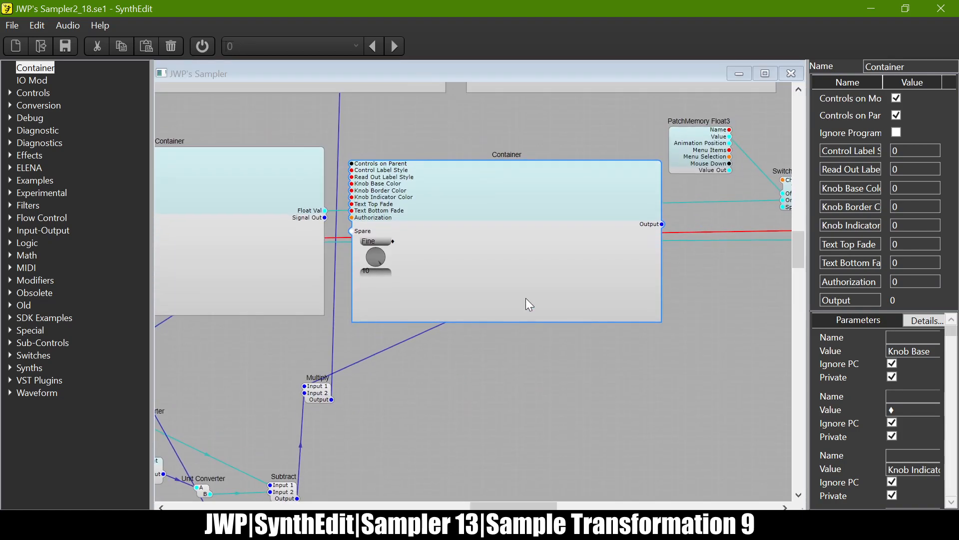
pyautogui.scroll(-3, 526, 298)
pyautogui.doubleClick(356, 235)
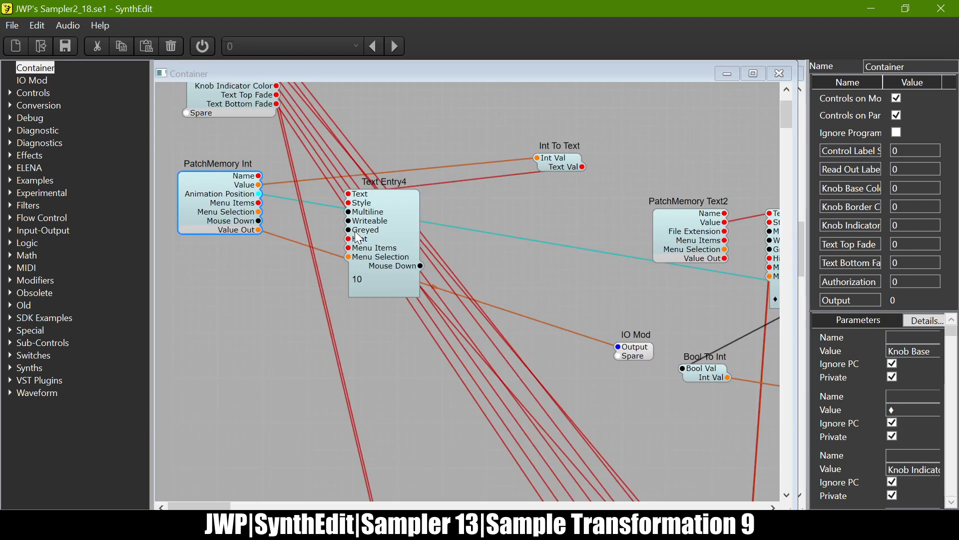
pyautogui.hscroll(8, 350, 238)
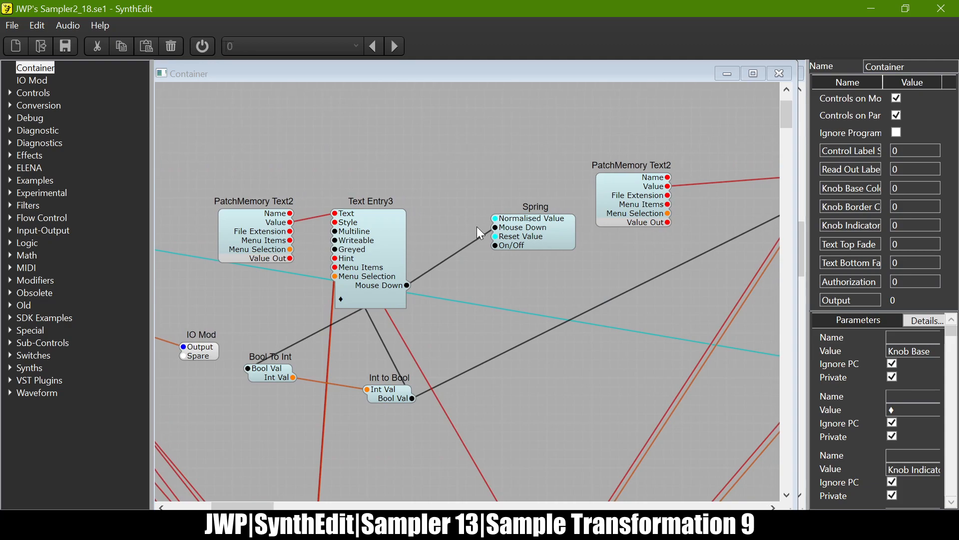
pyautogui.click(496, 218)
pyautogui.hscroll(-8, 304, 182)
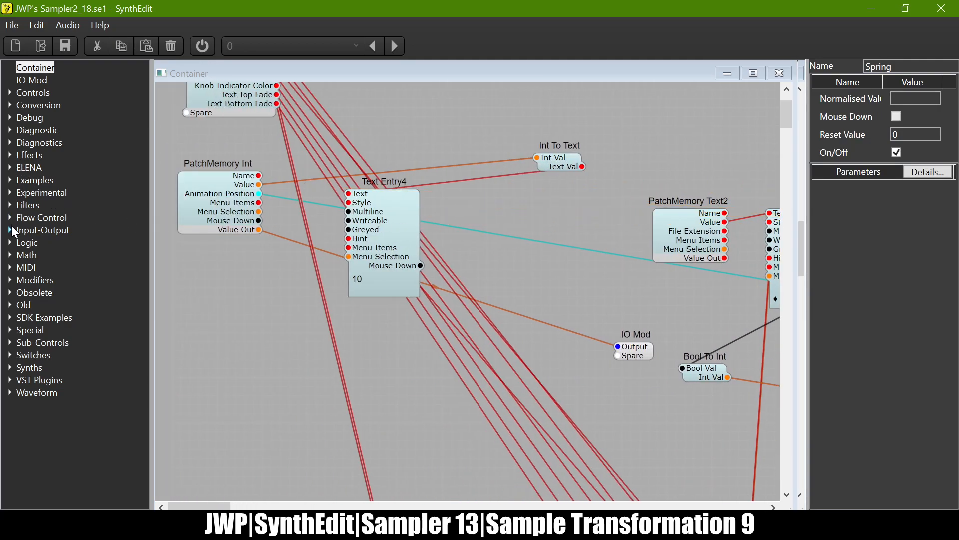
# Step: Add an Int To Float conversion module inside the Fine container, just below Int To Text
pyautogui.click(10, 345)
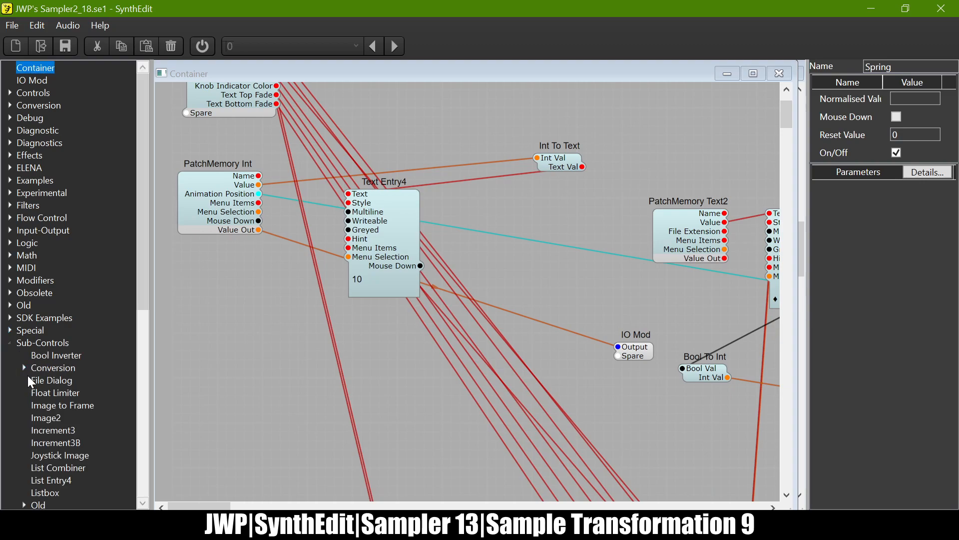
pyautogui.click(24, 368)
pyautogui.moveTo(142, 164); pyautogui.dragTo(141, 268)
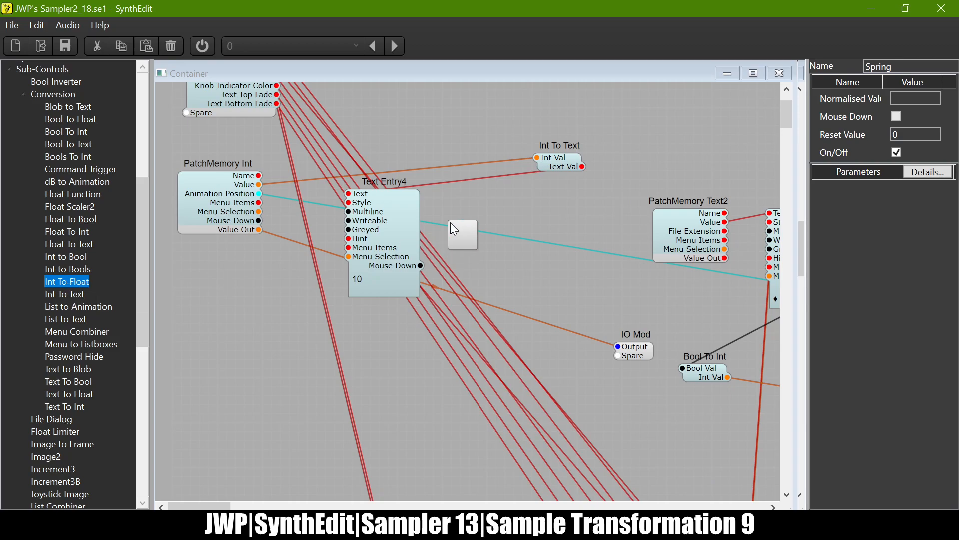
pyautogui.moveTo(452, 226); pyautogui.dragTo(497, 199)
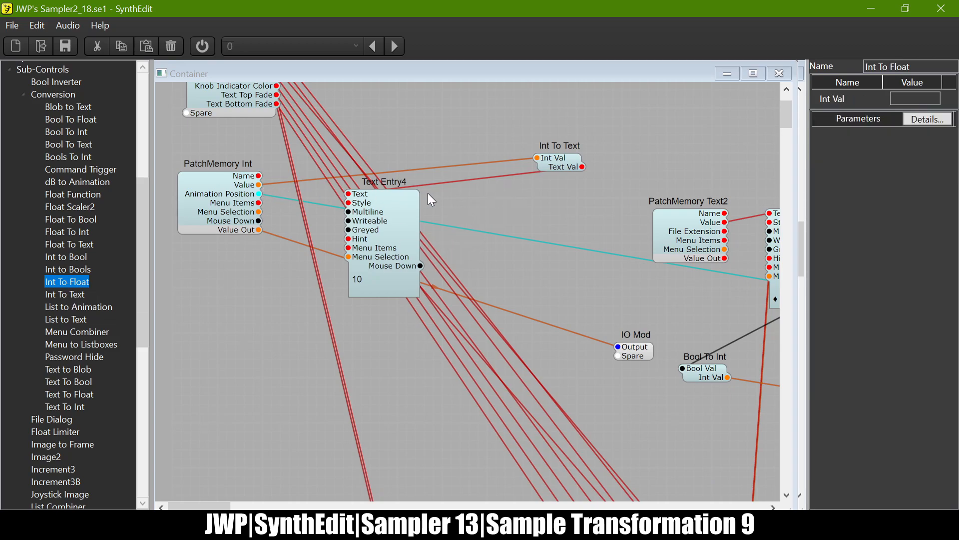
# Step: Wire the PatchMemory Int Value through Int To Float into the Spring's Normalised Value, and close the Fine container
pyautogui.click(259, 185)
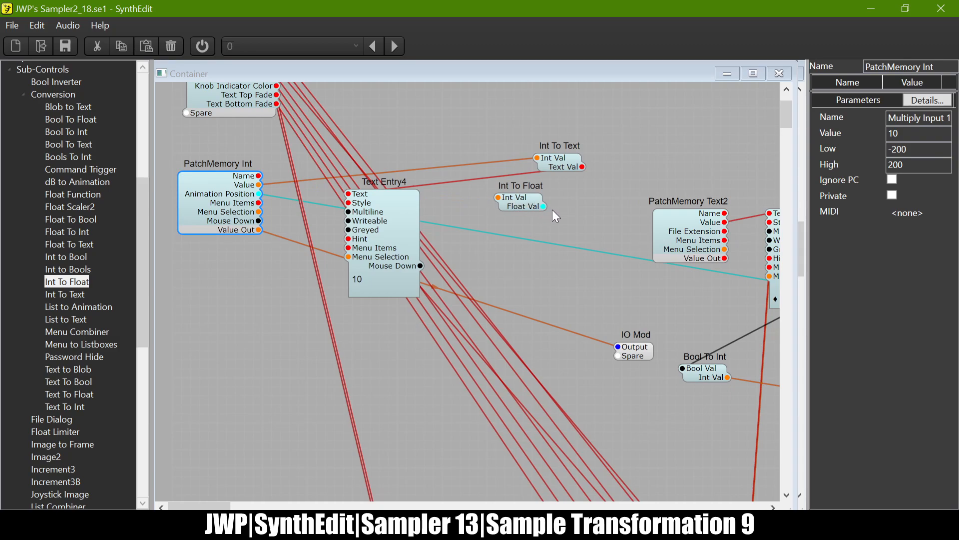
pyautogui.moveTo(543, 207); pyautogui.dragTo(661, 211)
pyautogui.hscroll(5, 664, 179)
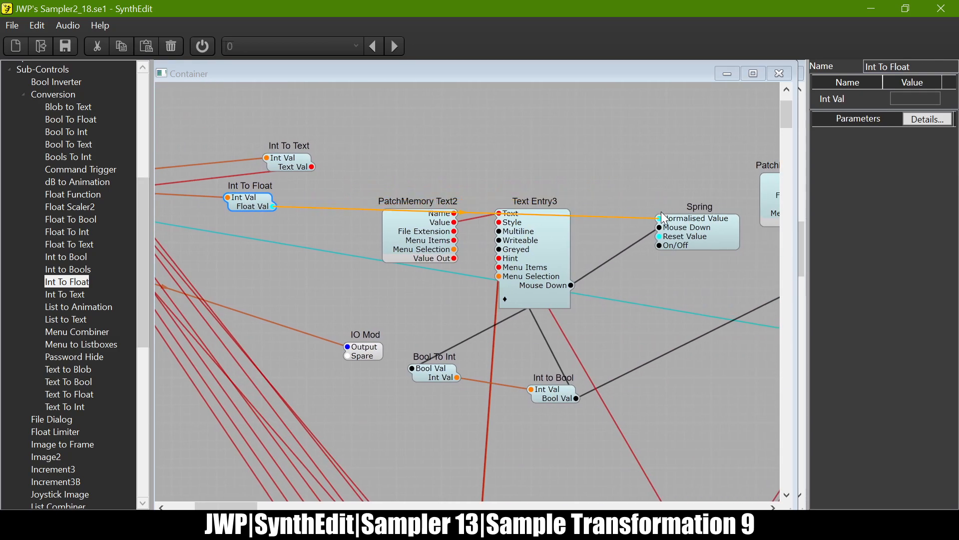
pyautogui.moveTo(683, 243); pyautogui.dragTo(684, 243)
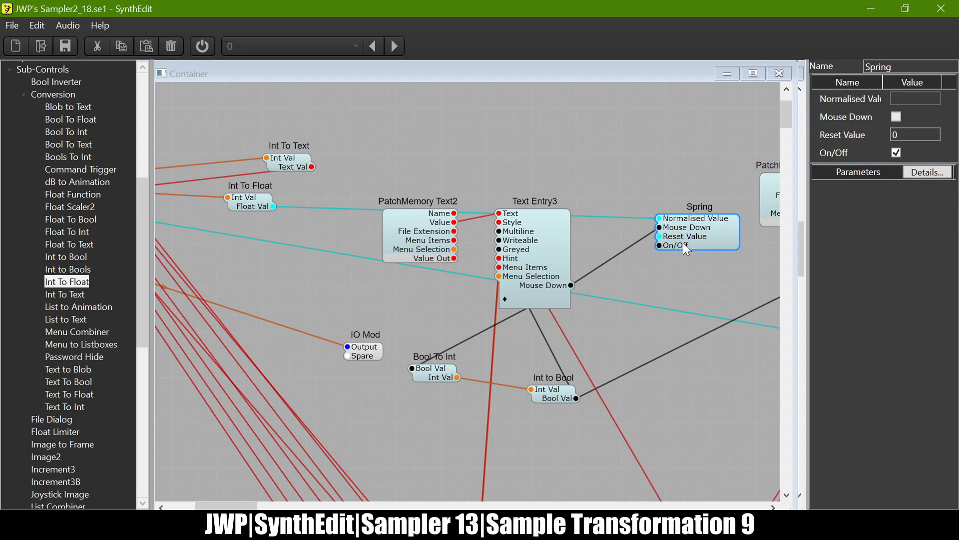
pyautogui.hscroll(-5, 704, 141)
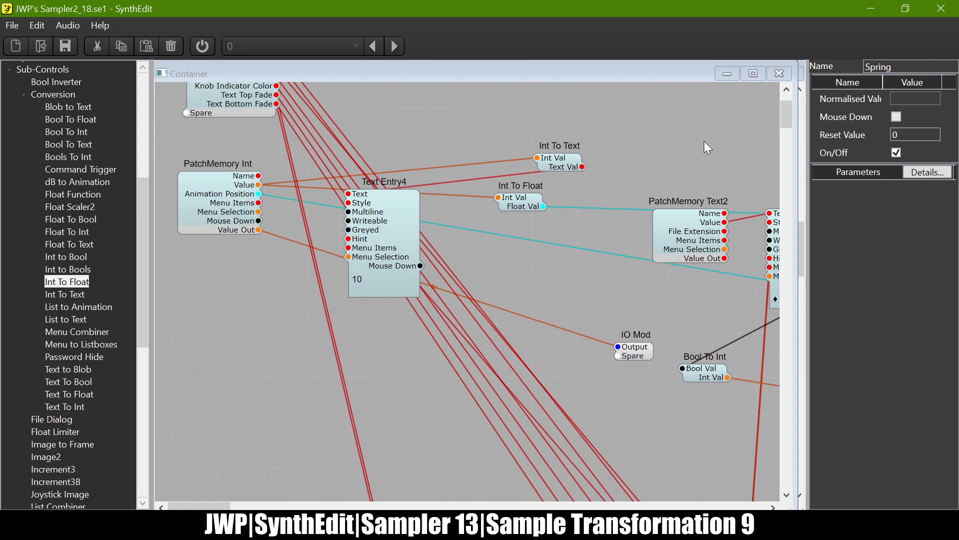
pyautogui.click(216, 226)
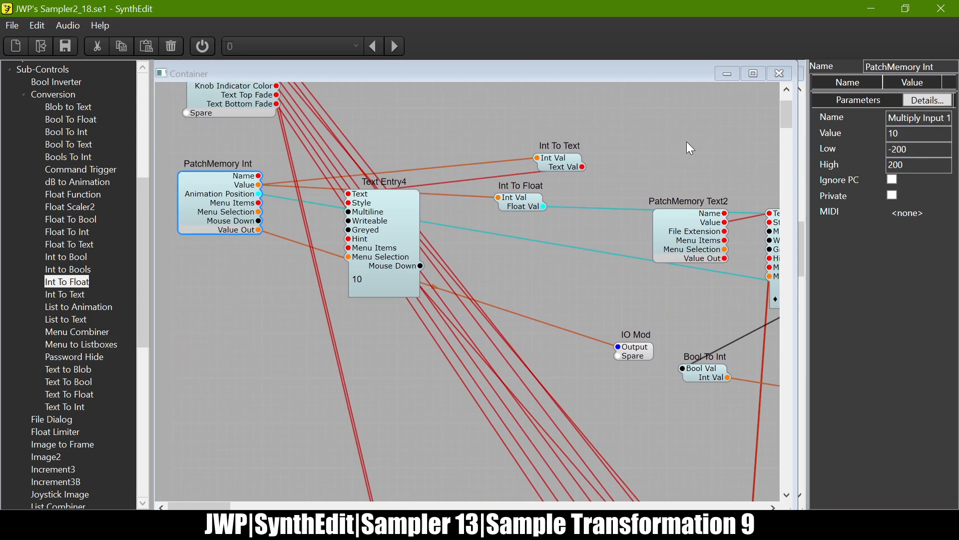
pyautogui.click(781, 75)
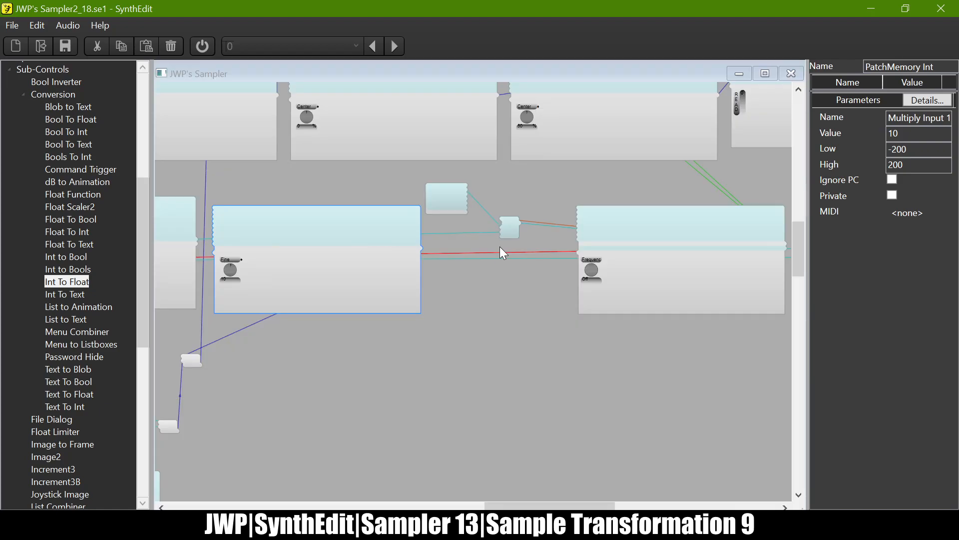
# Step: Reset the Fine knob to 0 on the panel and swap its place with the vertical READ display
pyautogui.click(547, 180)
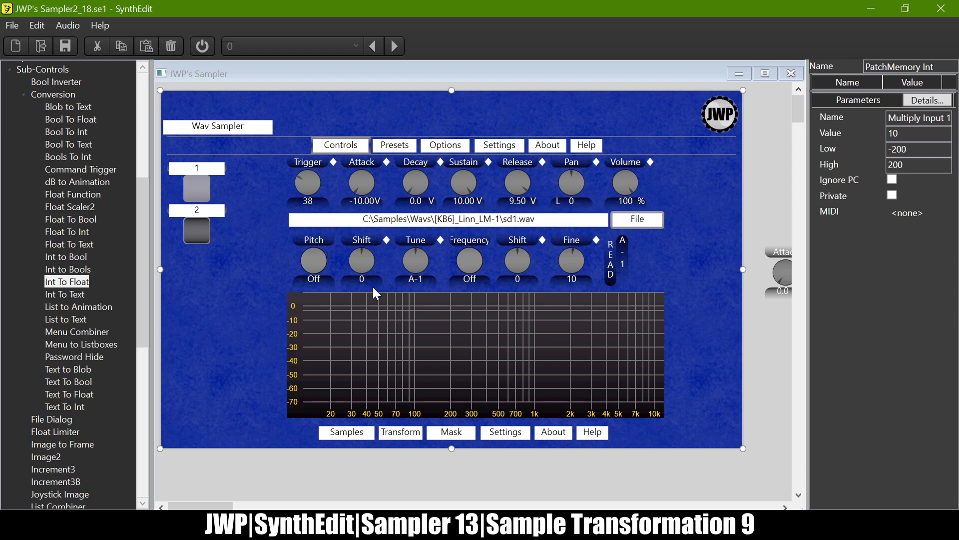
pyautogui.click(595, 240)
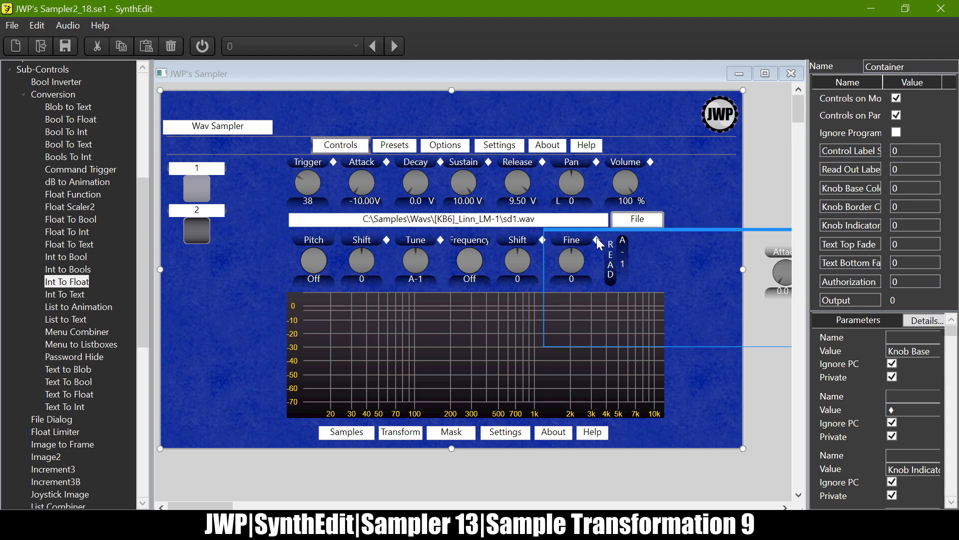
pyautogui.moveTo(580, 230); pyautogui.dragTo(606, 235)
pyautogui.click(618, 250)
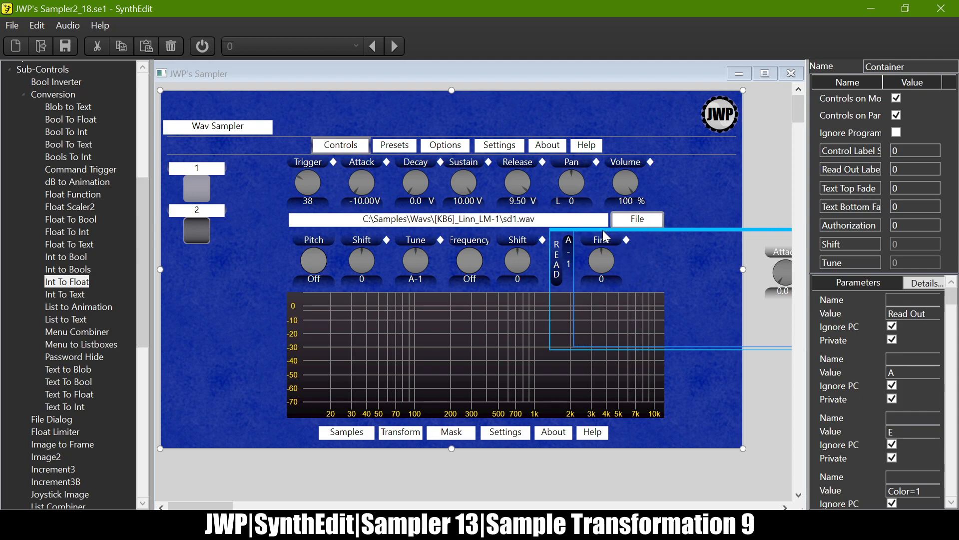
pyautogui.click(770, 144)
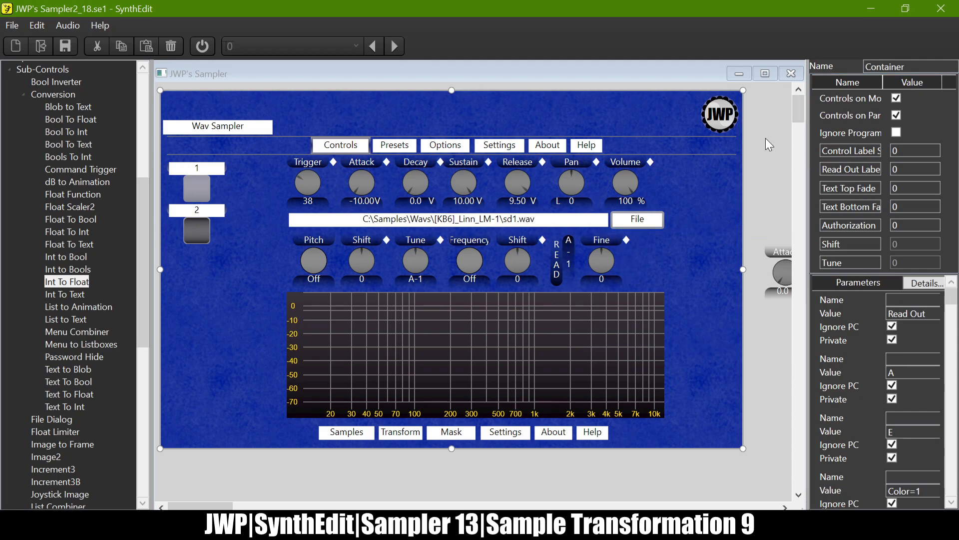
pyautogui.click(605, 263)
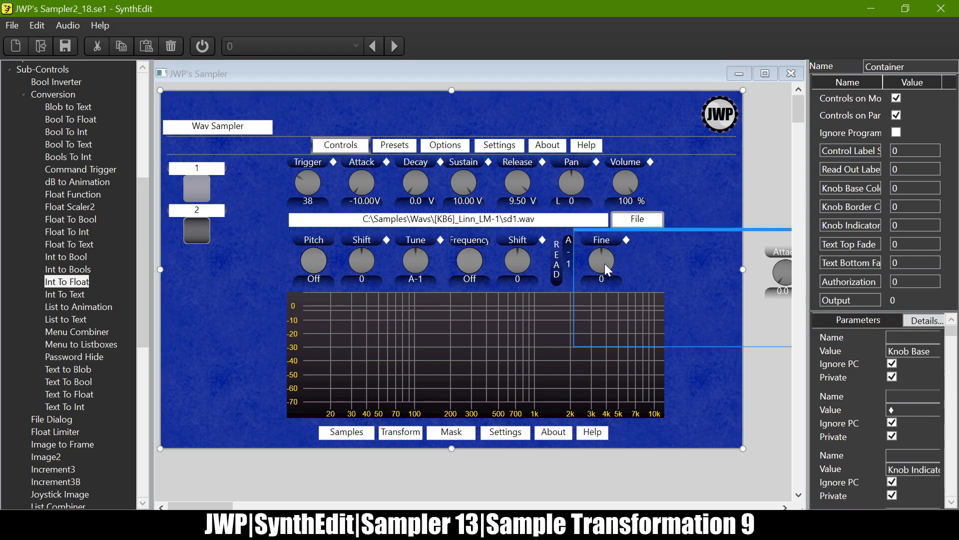
pyautogui.moveTo(614, 200); pyautogui.dragTo(615, 268)
pyautogui.click(350, 526)
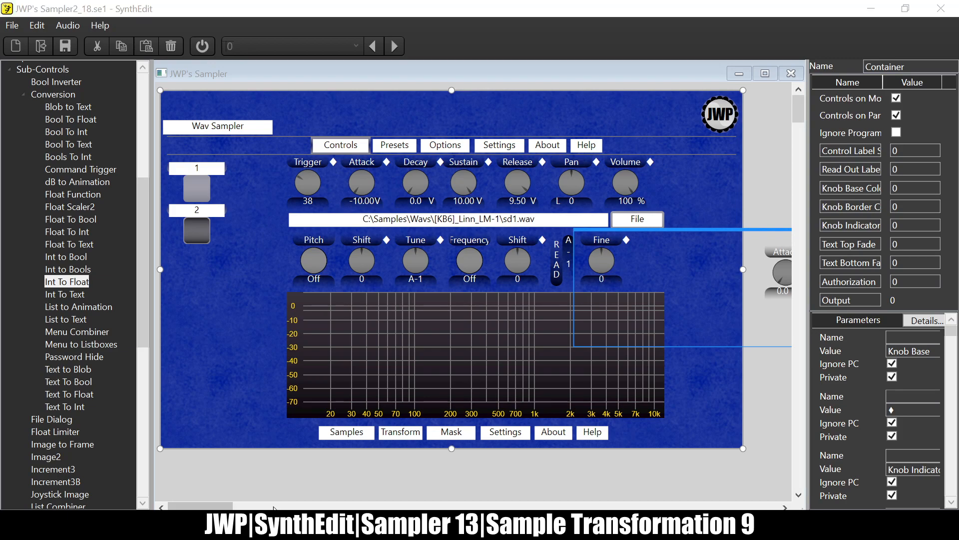